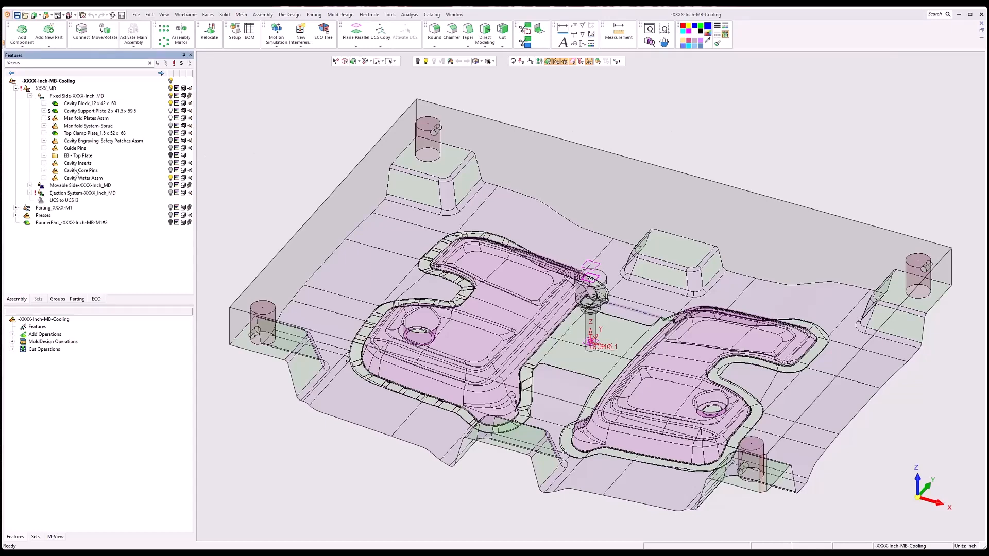
Step: In the Cavity Water Assm, create a parallel cooling plane offset 4.75 inches downward from the top face of the Cavity Block
{"action": "left_click", "coordinate": [102, 177]}
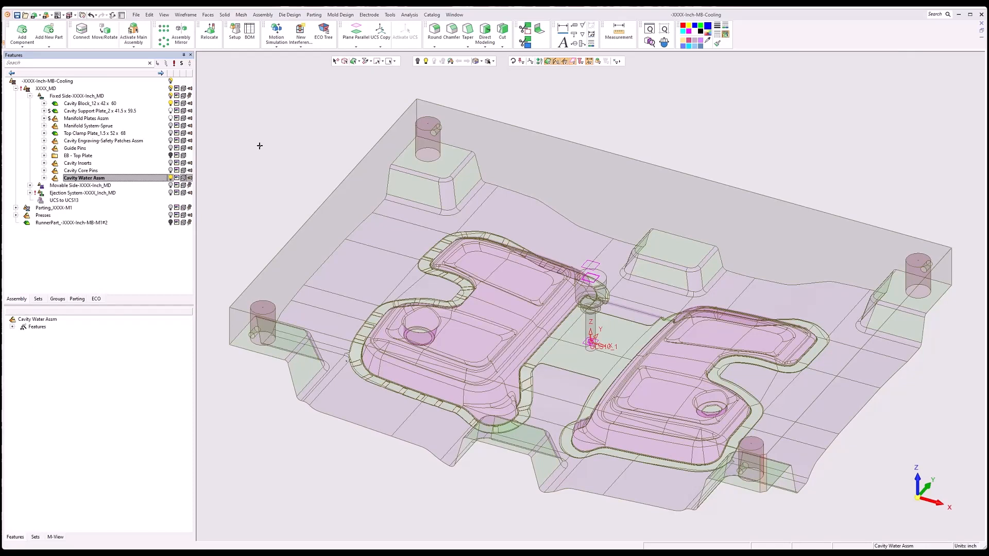
{"action": "left_click", "coordinate": [44, 178]}
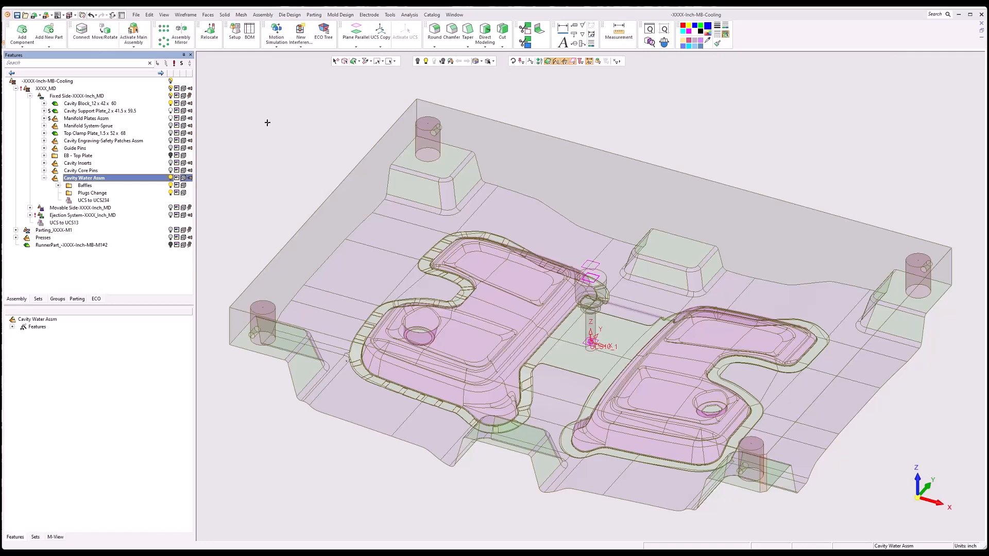
{"action": "left_click", "coordinate": [340, 15]}
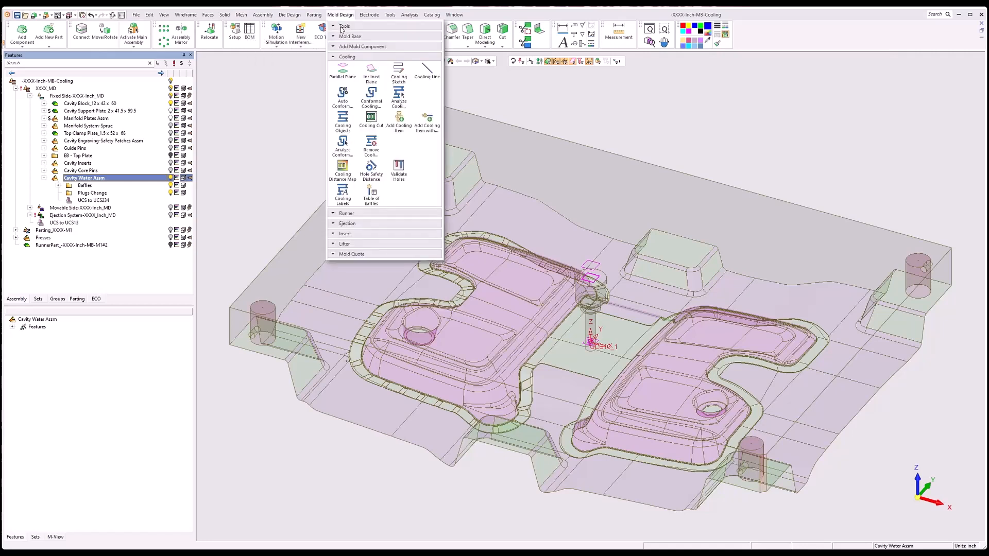
{"action": "left_click", "coordinate": [343, 70]}
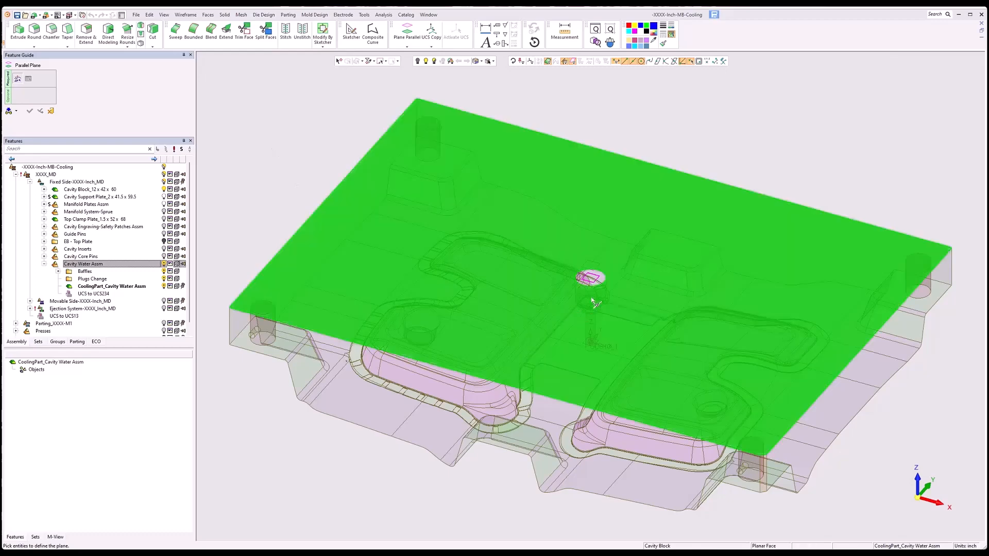
{"action": "left_click", "coordinate": [591, 278]}
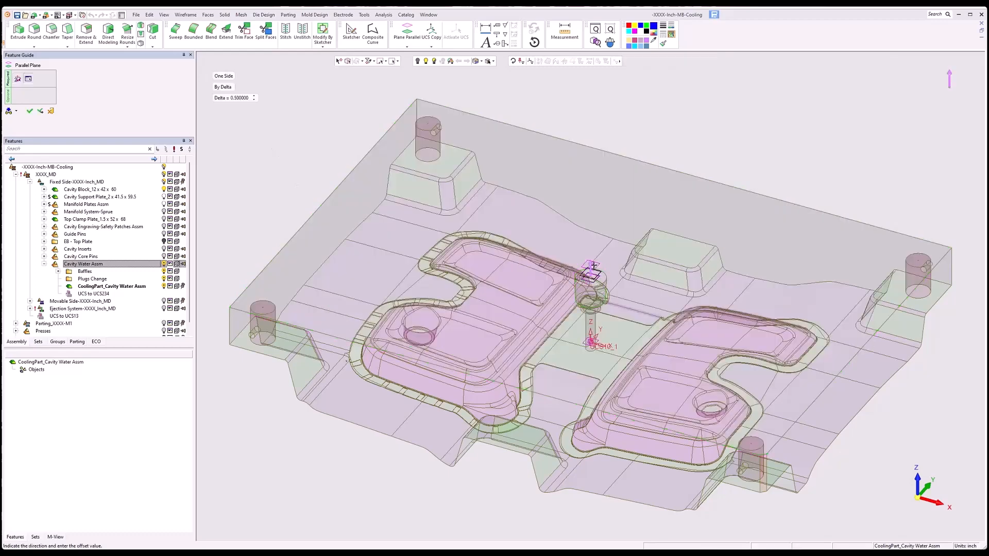
{"action": "left_click", "coordinate": [592, 277]}
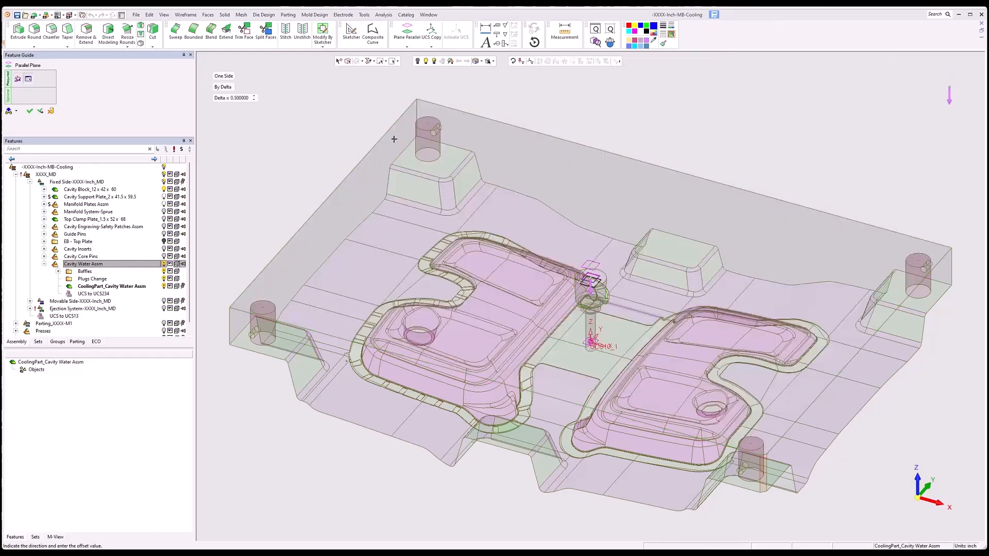
{"action": "left_click", "coordinate": [239, 98]}
{"action": "type", "text": "4.75"}
{"action": "key", "text": "Return"}
{"action": "left_click", "coordinate": [29, 111]}
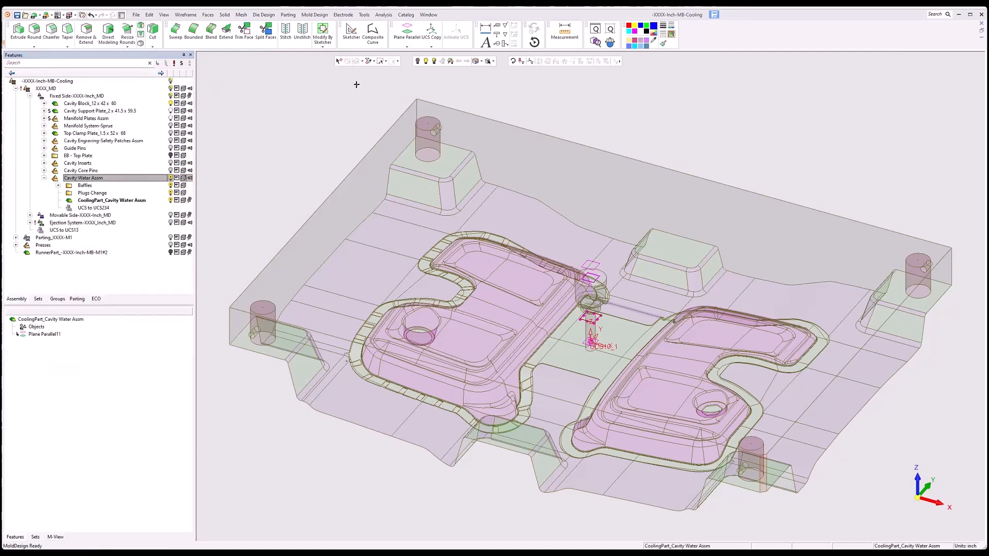
Step: Start a cooling sketch on the parallel plane and project the Cavity Block's +X and front edges as sketch references
{"action": "left_click", "coordinate": [314, 14]}
{"action": "left_click", "coordinate": [364, 55]}
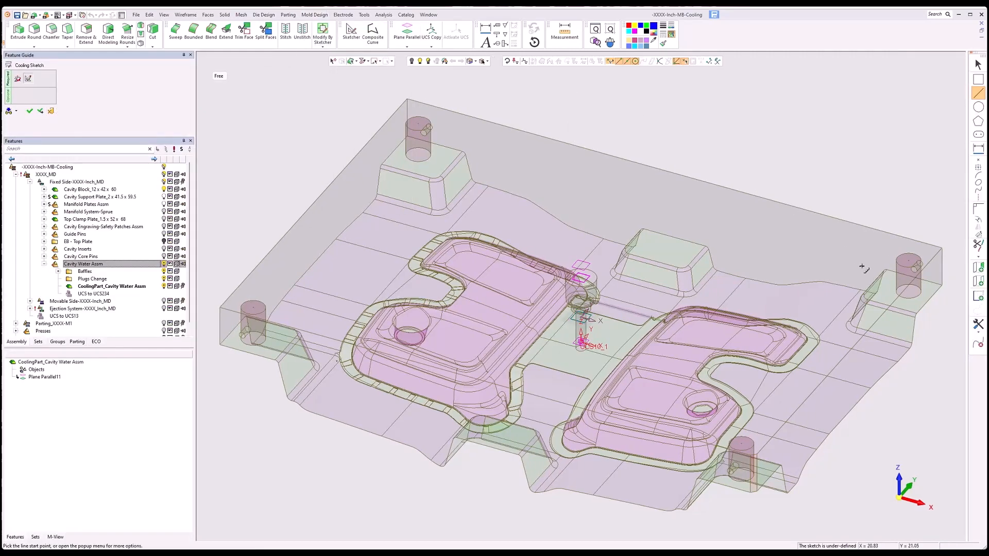
{"action": "left_click", "coordinate": [977, 281]}
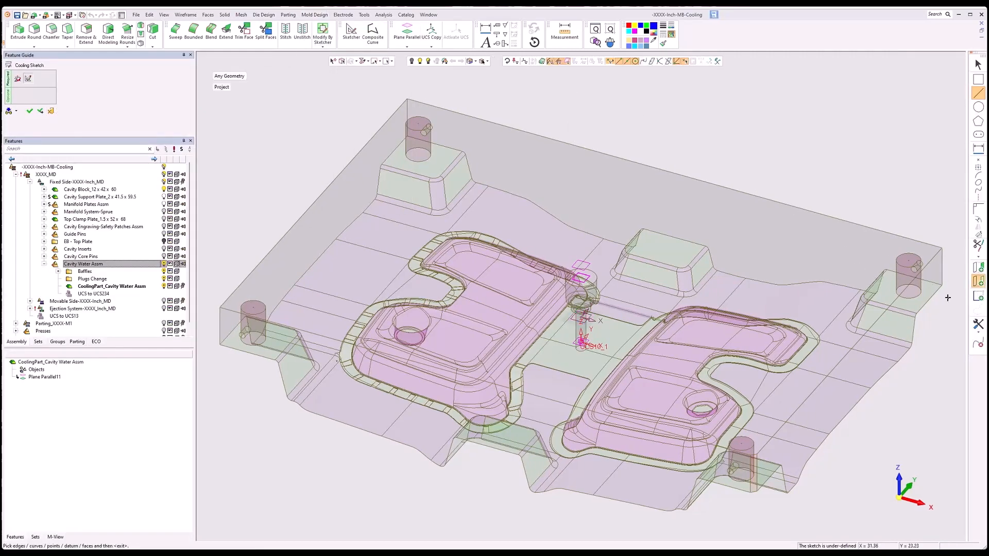
{"action": "left_click", "coordinate": [900, 297]}
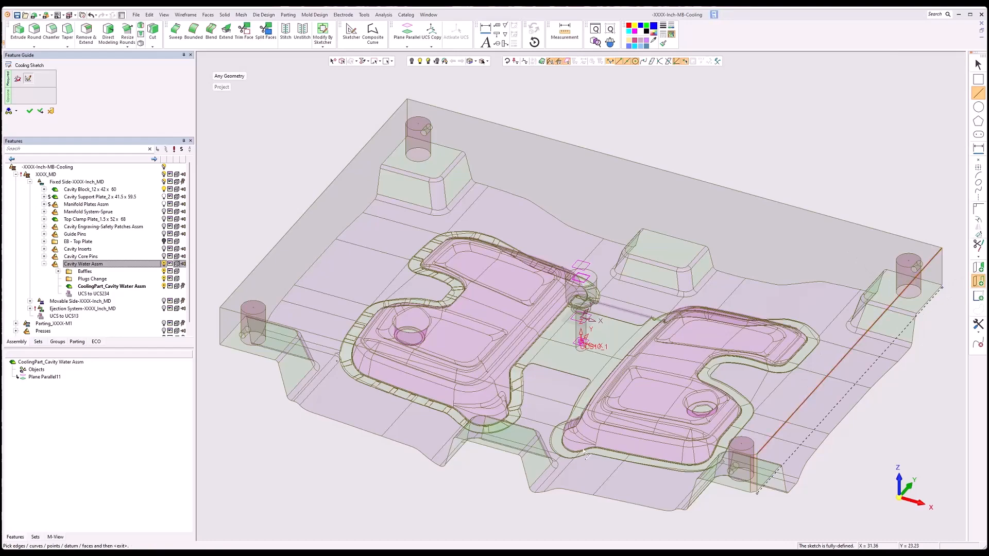
{"action": "left_click", "coordinate": [555, 403]}
{"action": "middle_click", "coordinate": [663, 383]}
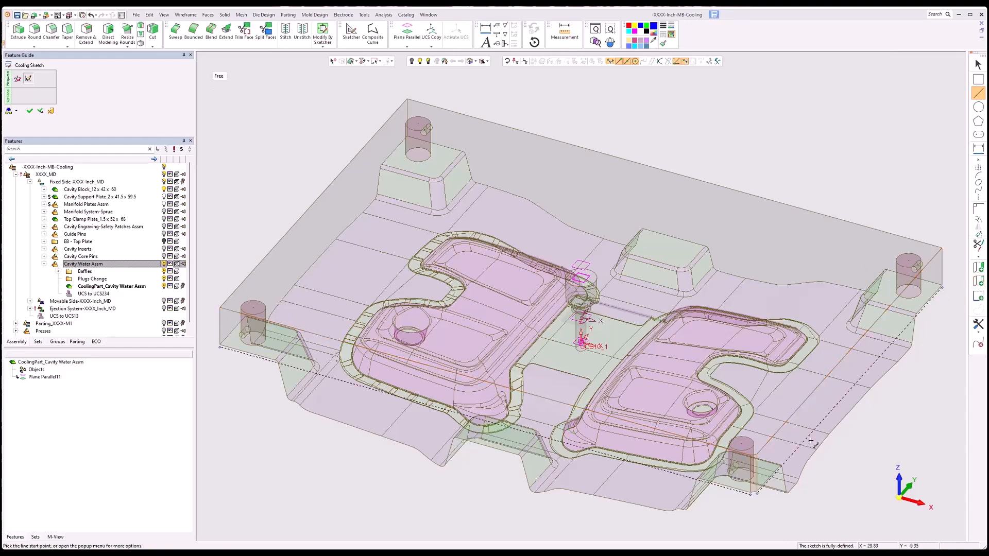
Step: Viewing the sketch plane from above, add a horizontal symmetry line along the X axis through the mold's center
{"action": "left_click", "coordinate": [899, 478]}
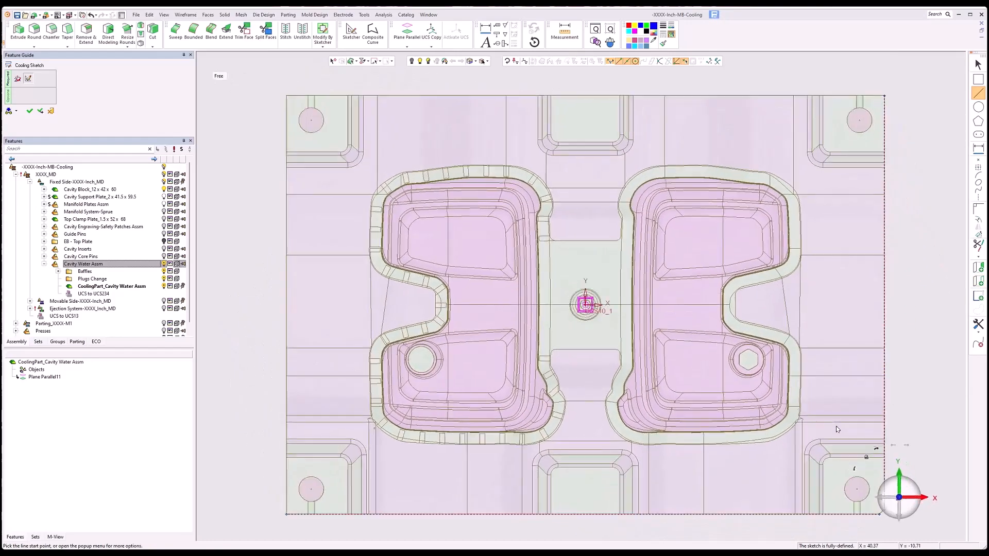
{"action": "mouse_move", "coordinate": [819, 414]}
{"action": "middle_mouse_down", "text": "ctrl"}
{"action": "mouse_move", "coordinate": [747, 390]}
{"action": "mouse_move", "coordinate": [707, 398]}
{"action": "middle_mouse_up", "text": "ctrl"}
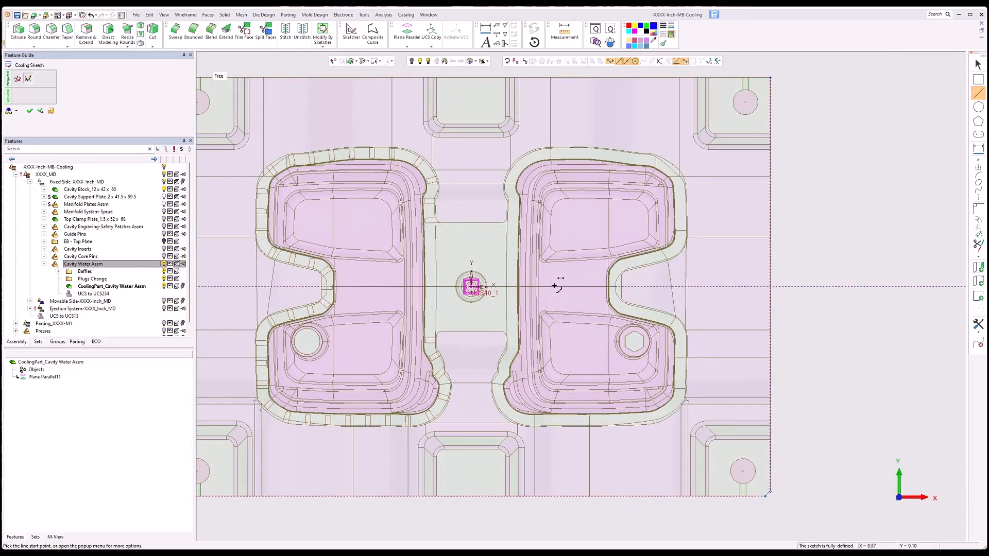
{"action": "left_click", "coordinate": [978, 197]}
{"action": "left_click", "coordinate": [494, 286]}
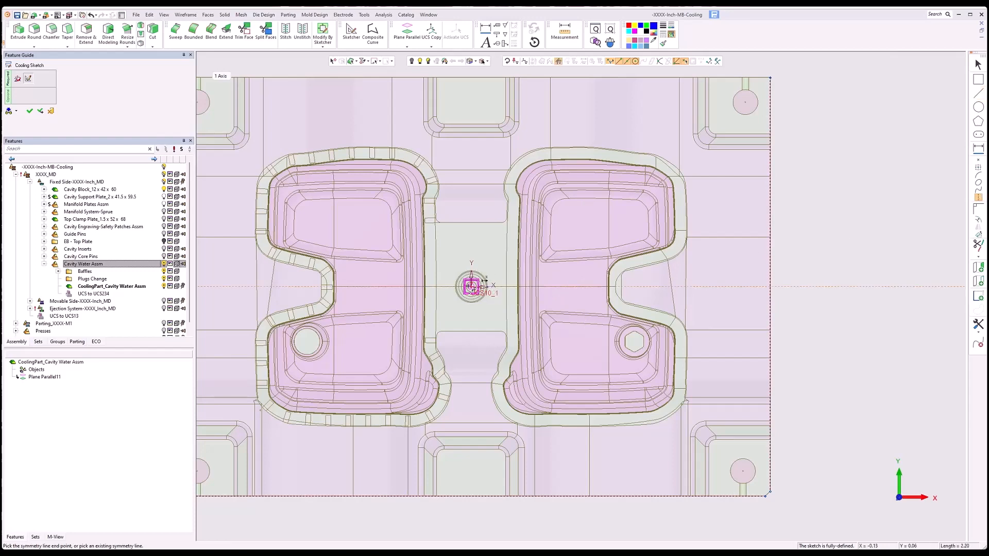
{"action": "left_click", "coordinate": [429, 287]}
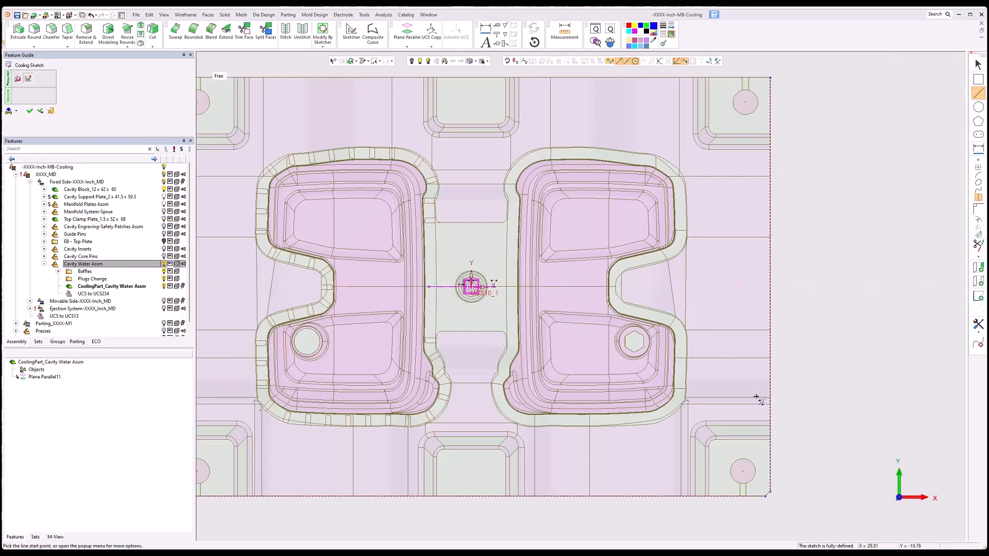
Step: Try to sketch a horizontal channel line from the block's +X edge across the +X cavity, mirrored about the symmetry line
{"action": "left_click", "coordinate": [770, 420]}
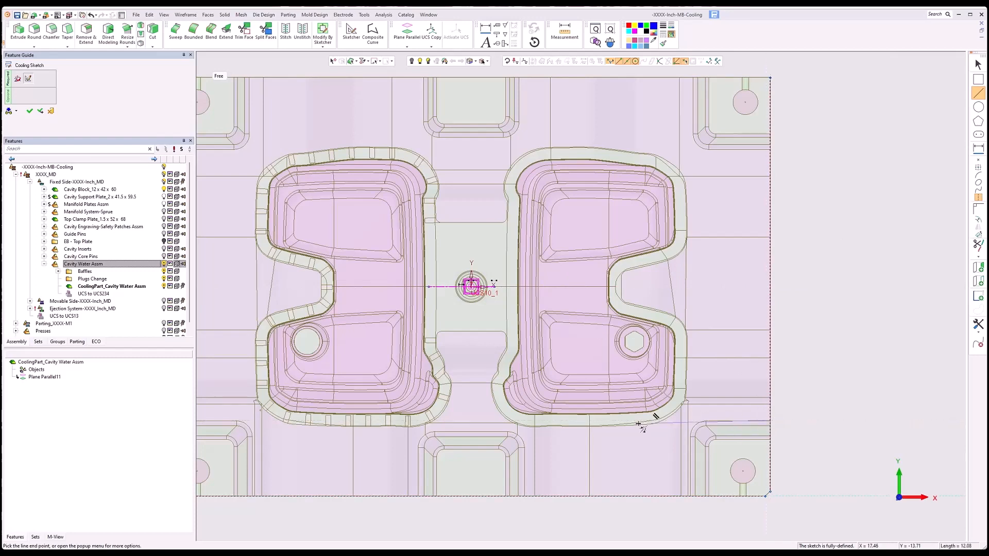
{"action": "left_click", "coordinate": [492, 421]}
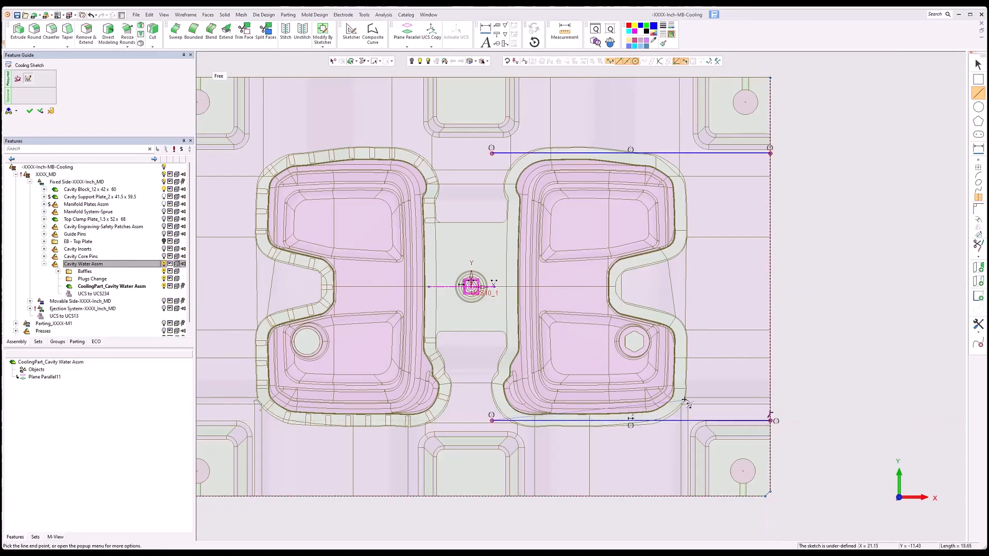
{"action": "middle_click", "coordinate": [688, 397]}
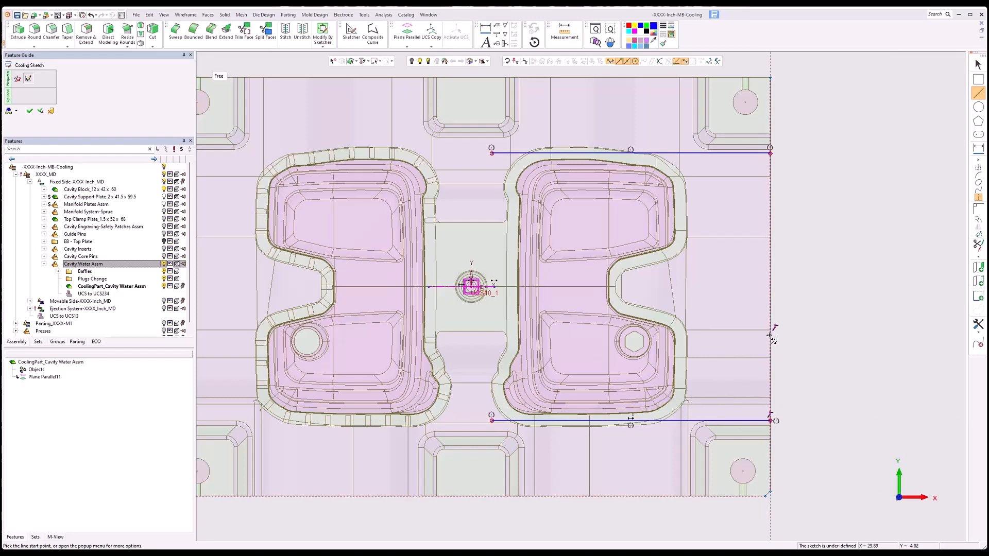
{"action": "key", "text": "ctrl+z"}
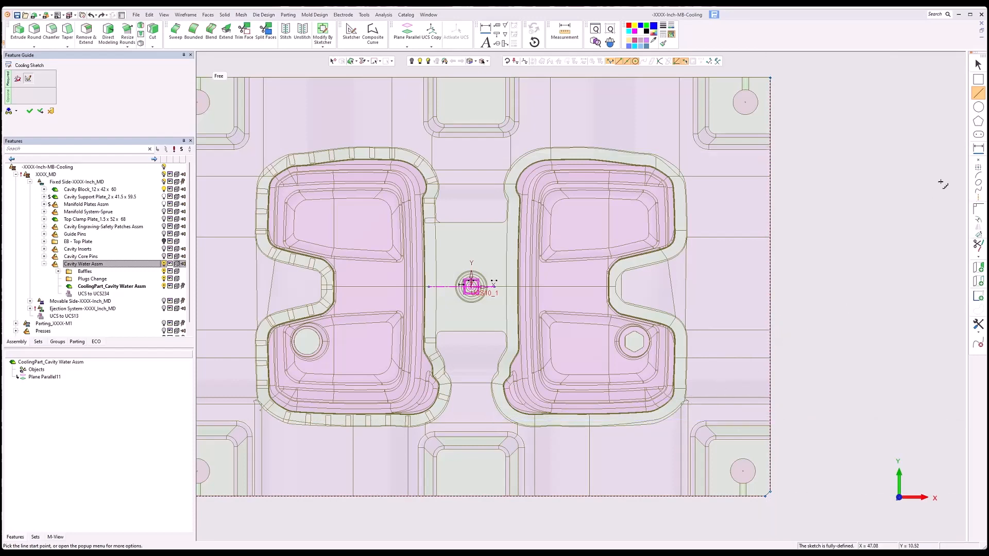
Step: Sketch four horizontal channel lines from the block's +X edge across the lower +X cavity, joined by a vertical line to the front edge
{"action": "left_click", "coordinate": [771, 415]}
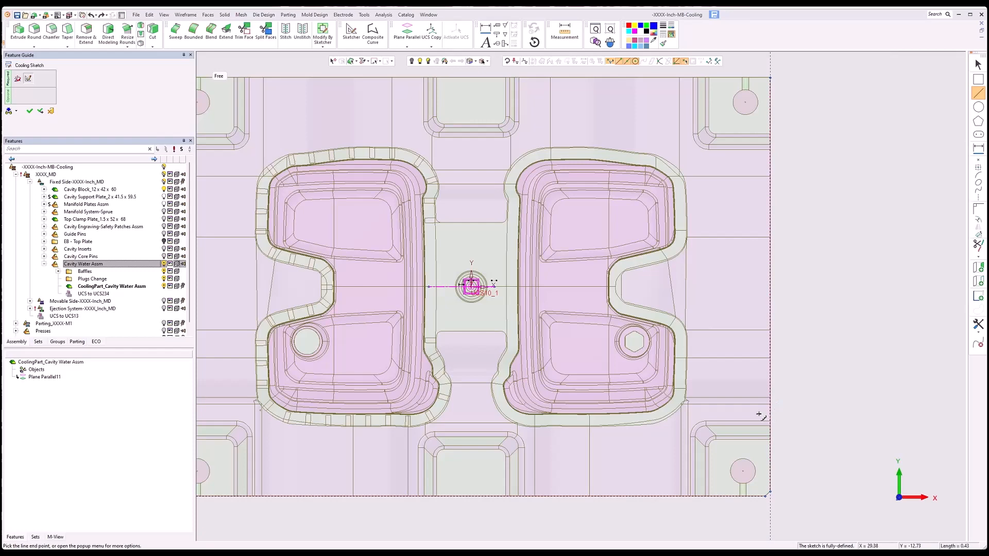
{"action": "left_click", "coordinate": [481, 415]}
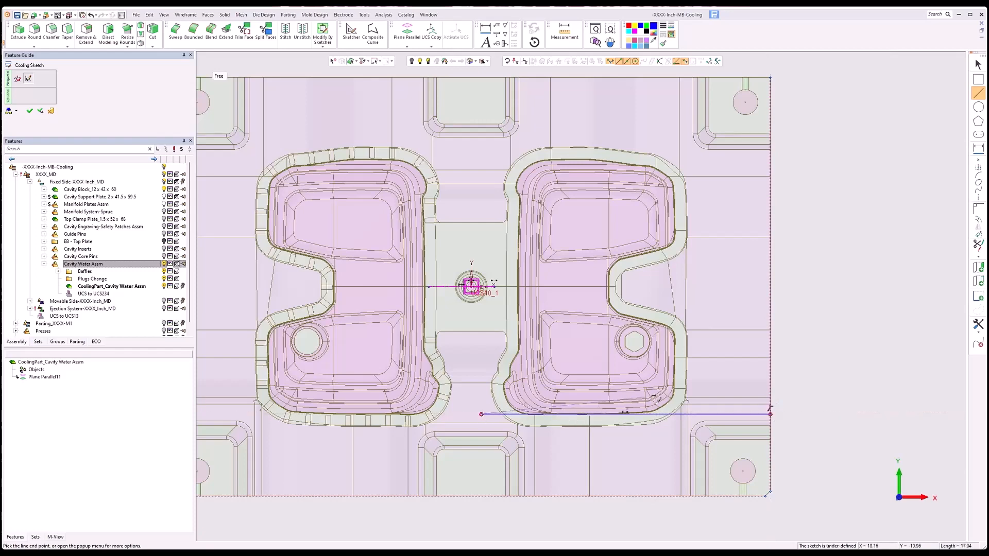
{"action": "left_click", "coordinate": [771, 390]}
{"action": "left_click", "coordinate": [578, 381]}
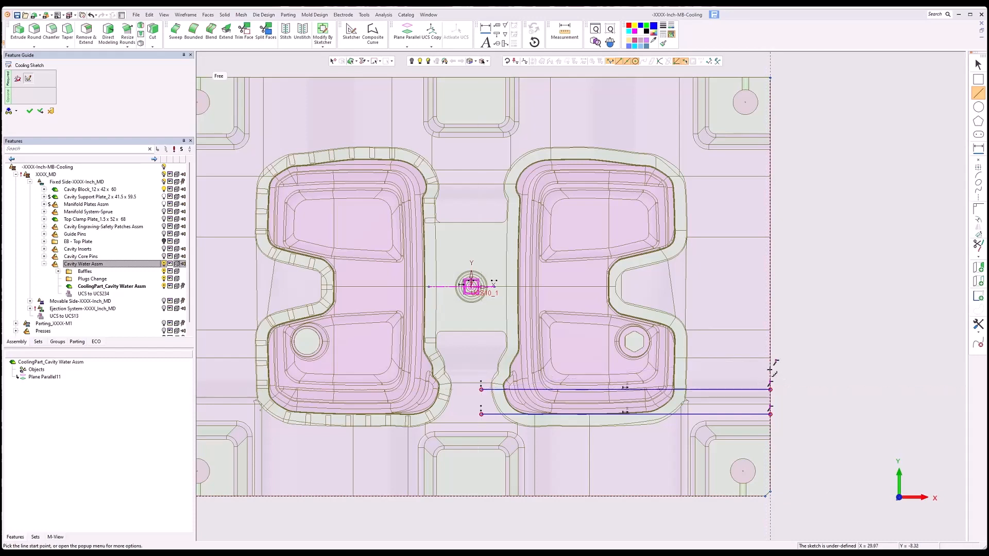
{"action": "left_click", "coordinate": [770, 370]}
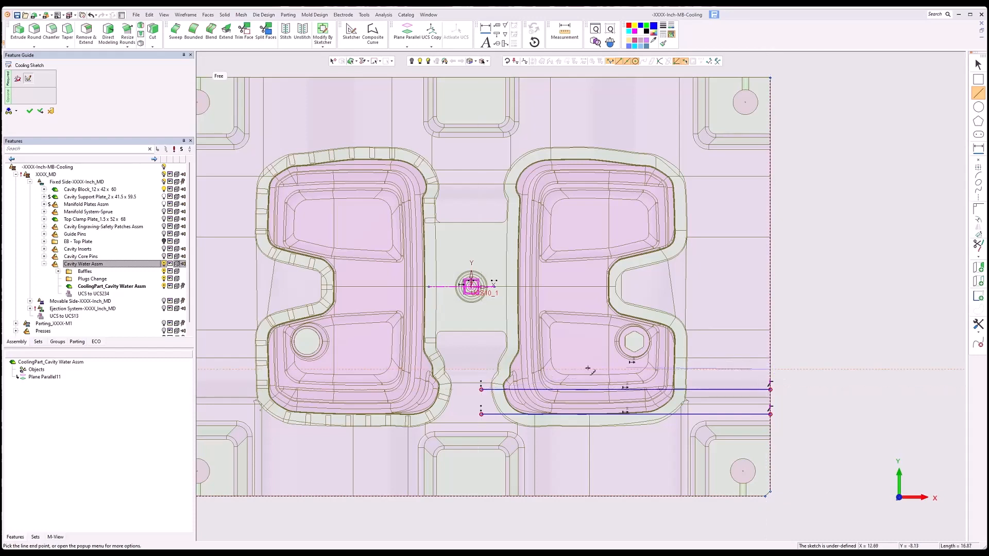
{"action": "left_click", "coordinate": [480, 371]}
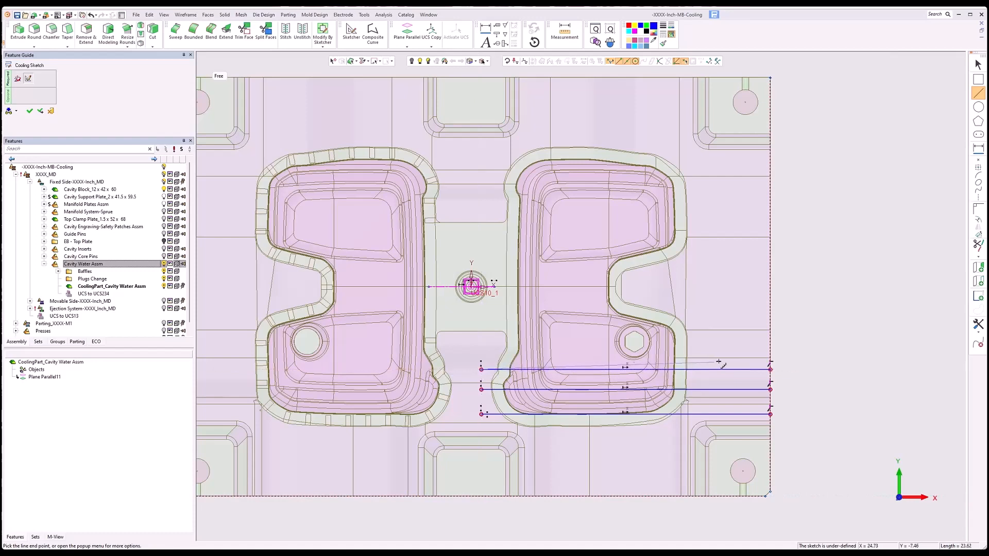
{"action": "left_click", "coordinate": [770, 350]}
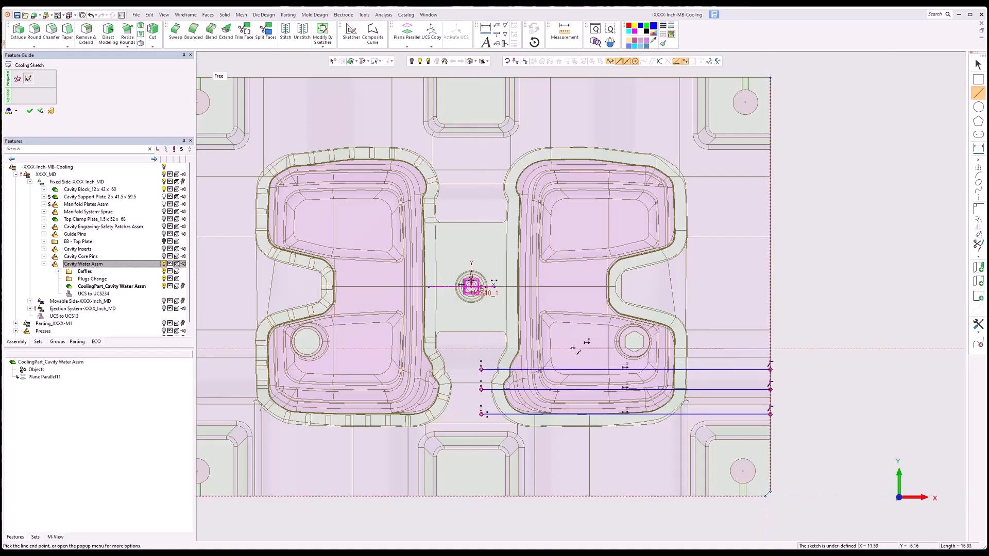
{"action": "left_click", "coordinate": [481, 349]}
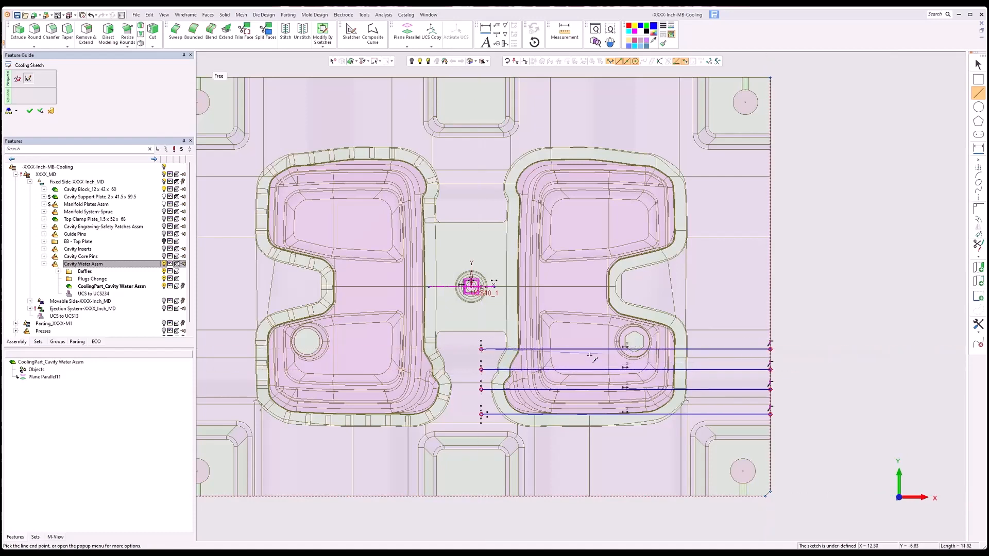
{"action": "left_click", "coordinate": [482, 497]}
{"action": "middle_click", "coordinate": [653, 473]}
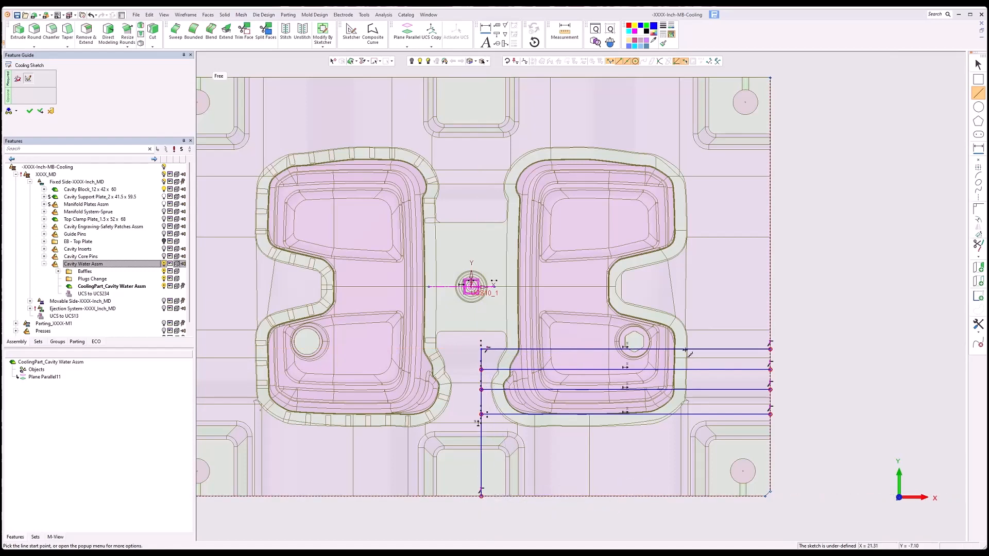
Step: Adjust the spacing of the upper three horizontal channel lines to spread them across the lower cavity area, and finish the cooling sketch
{"action": "key", "text": "Escape"}
{"action": "left_click_drag", "start_coordinate": [681, 350], "coordinate": [680, 327]}
{"action": "left_click_drag", "start_coordinate": [677, 370], "coordinate": [677, 359]}
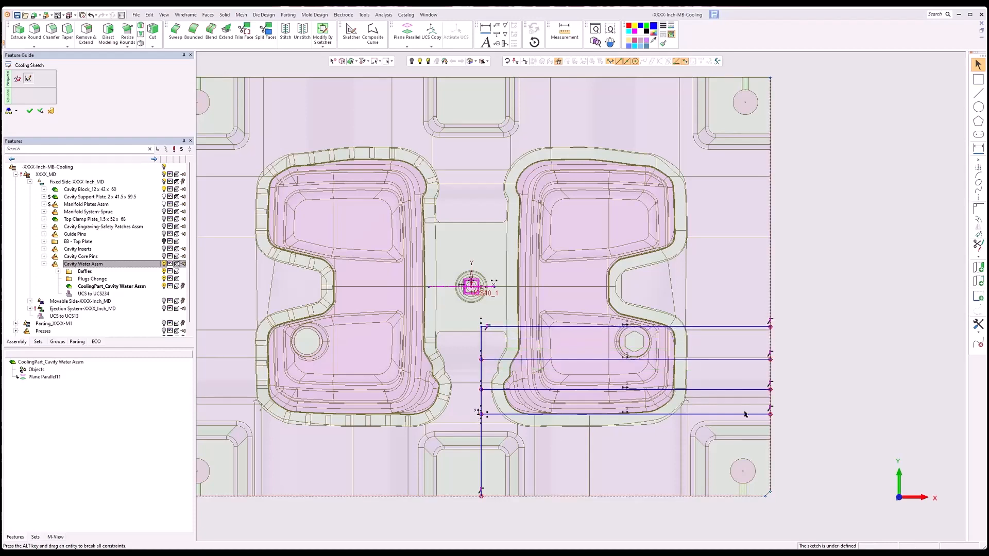
{"action": "left_click_drag", "start_coordinate": [710, 390], "coordinate": [707, 390]}
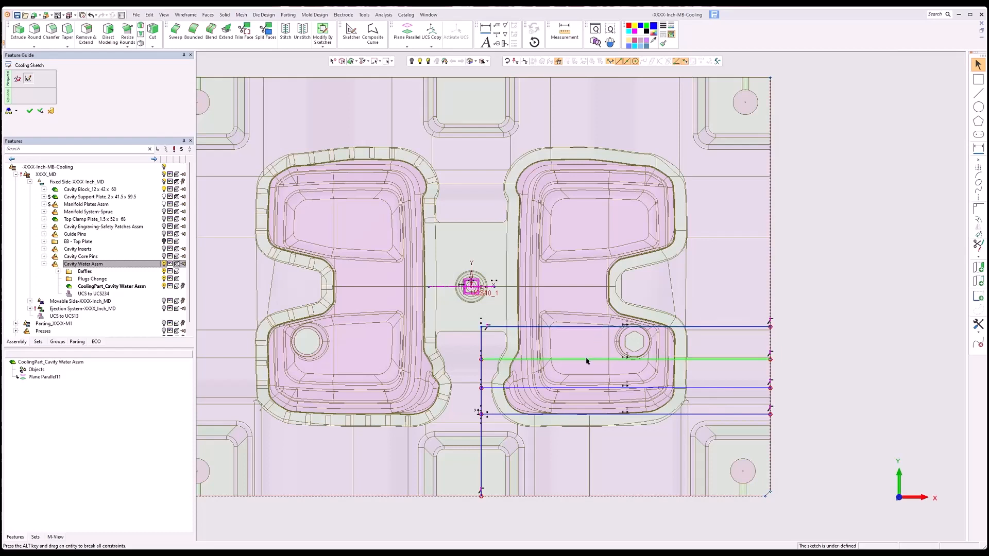
{"action": "left_click_drag", "start_coordinate": [570, 326], "coordinate": [569, 331]}
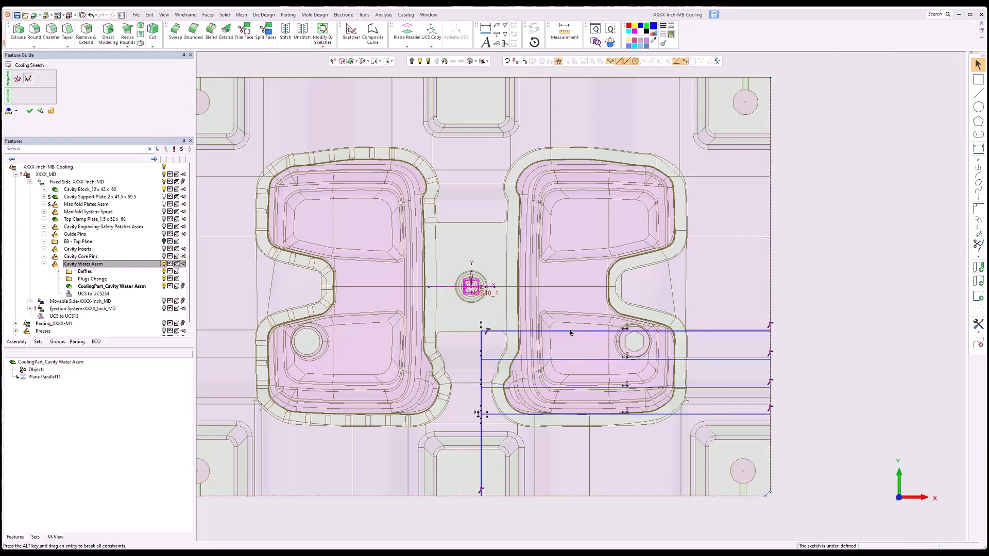
{"action": "left_click", "coordinate": [40, 111]}
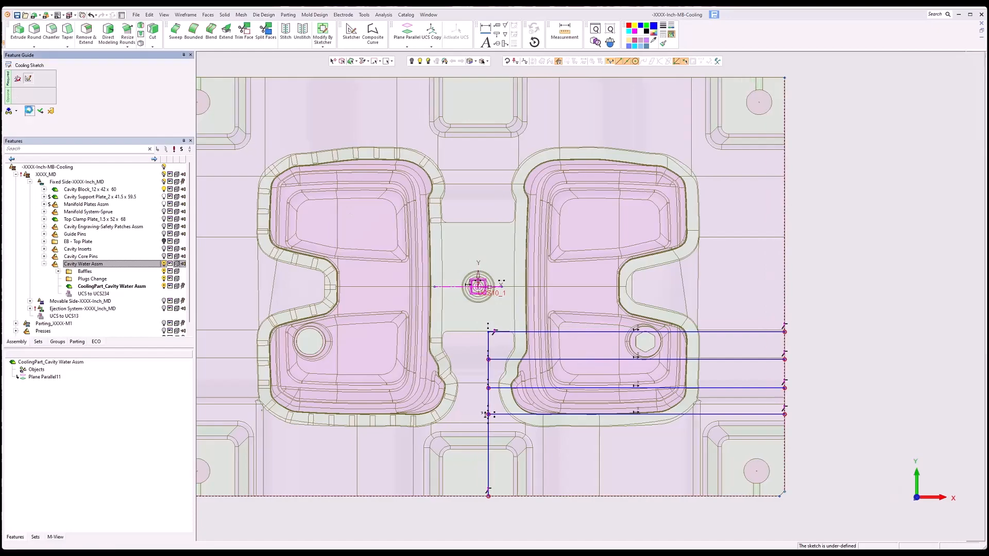
Step: Create cooling objects from the finished cooling sketch with a global channel diameter of 0.718
{"action": "middle_click_drag", "start_coordinate": [548, 337], "coordinate": [530, 276]}
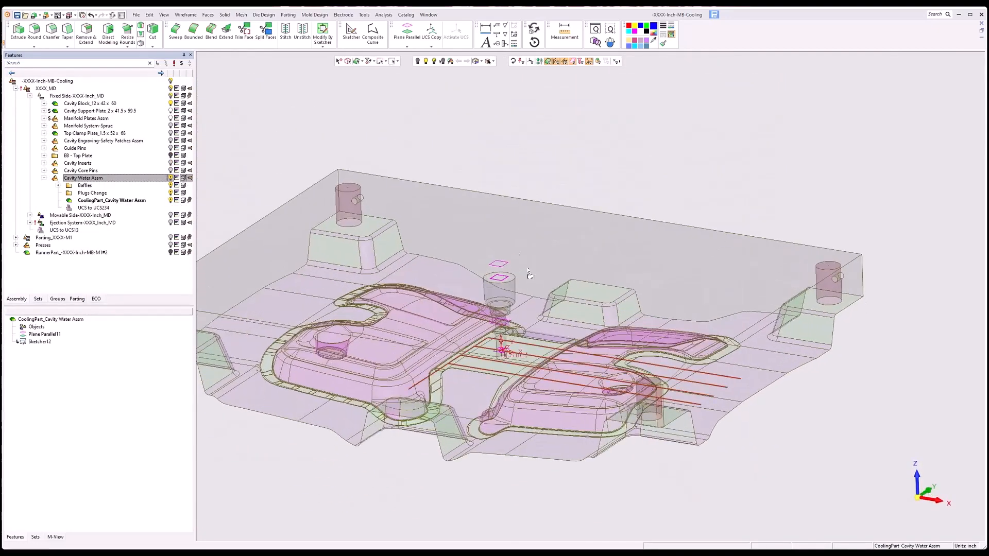
{"action": "left_click", "coordinate": [314, 15]}
{"action": "left_click", "coordinate": [316, 98]}
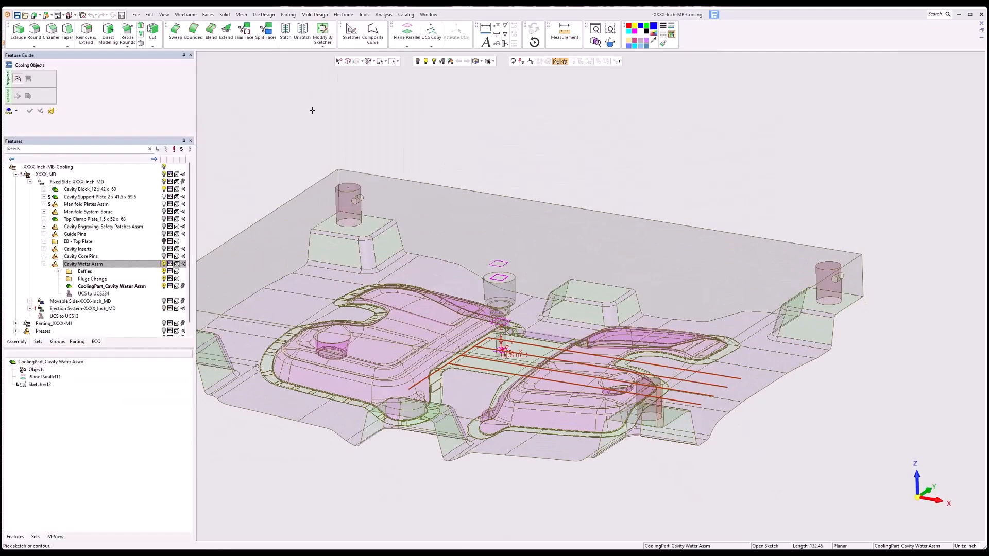
{"action": "middle_click", "coordinate": [417, 134]}
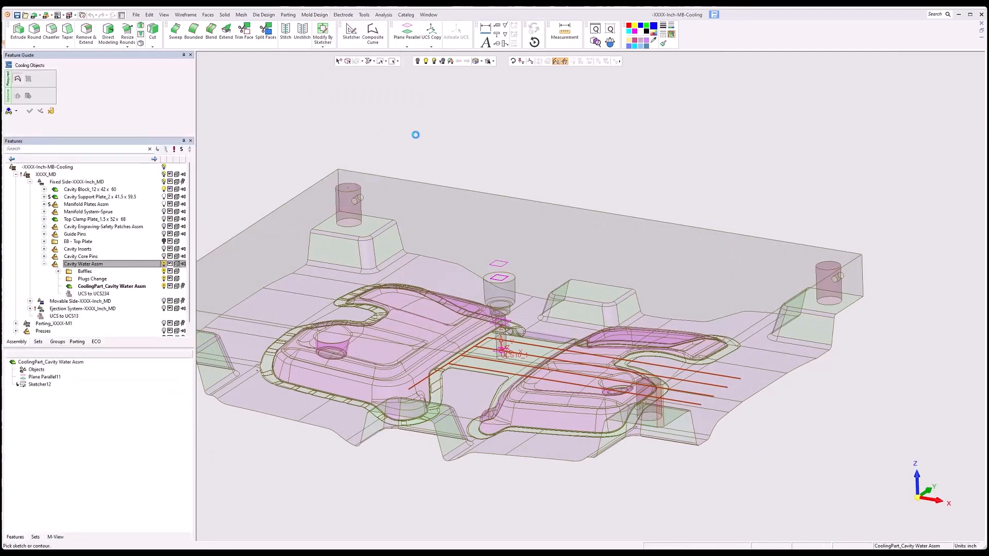
{"action": "left_click", "coordinate": [260, 77]}
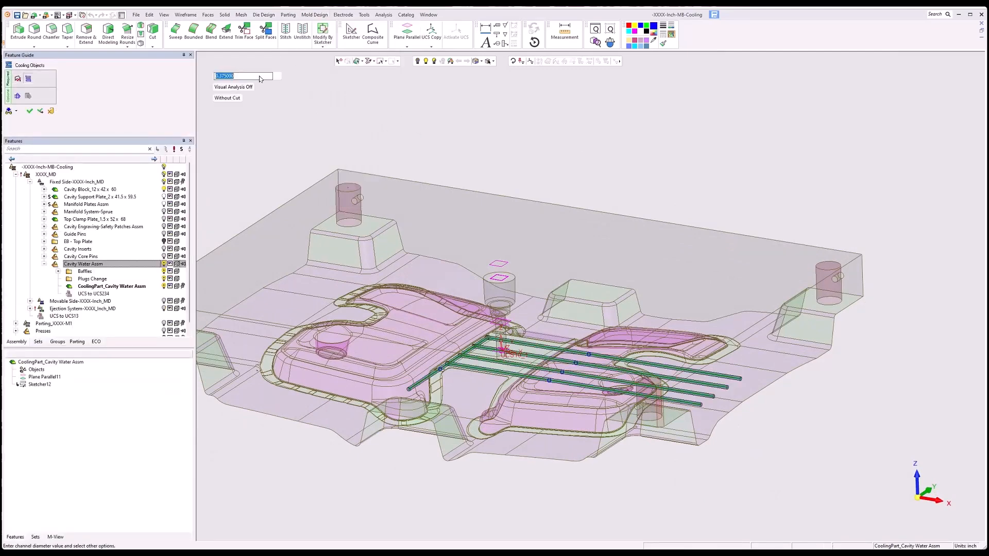
{"action": "key", "text": "BackSpace"}
{"action": "type", "text": ".718"}
{"action": "key", "text": "Return"}
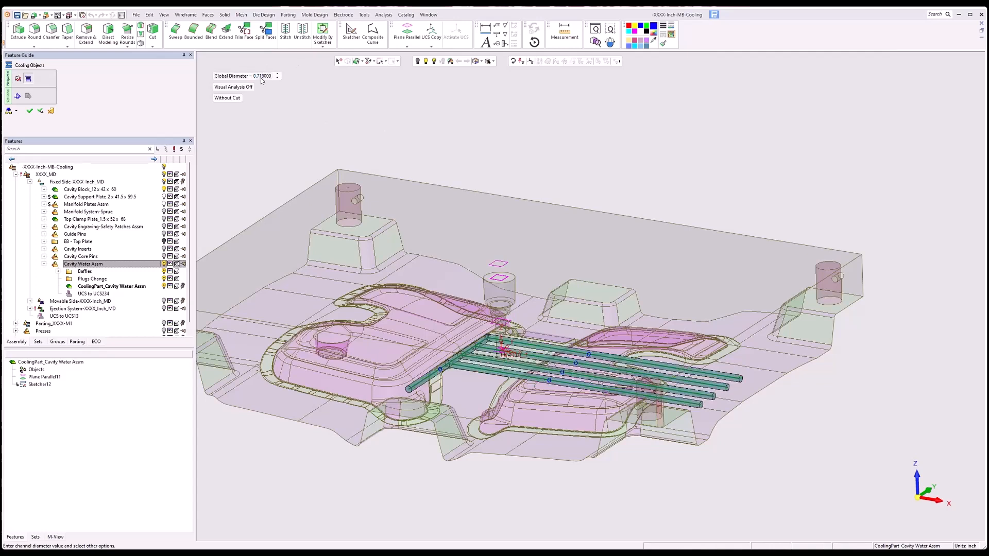
Step: Check the channels' clearance to the cavity with visual analysis at a 0.75 offset, and finish the cooling objects with the analysis off
{"action": "left_click", "coordinate": [240, 87]}
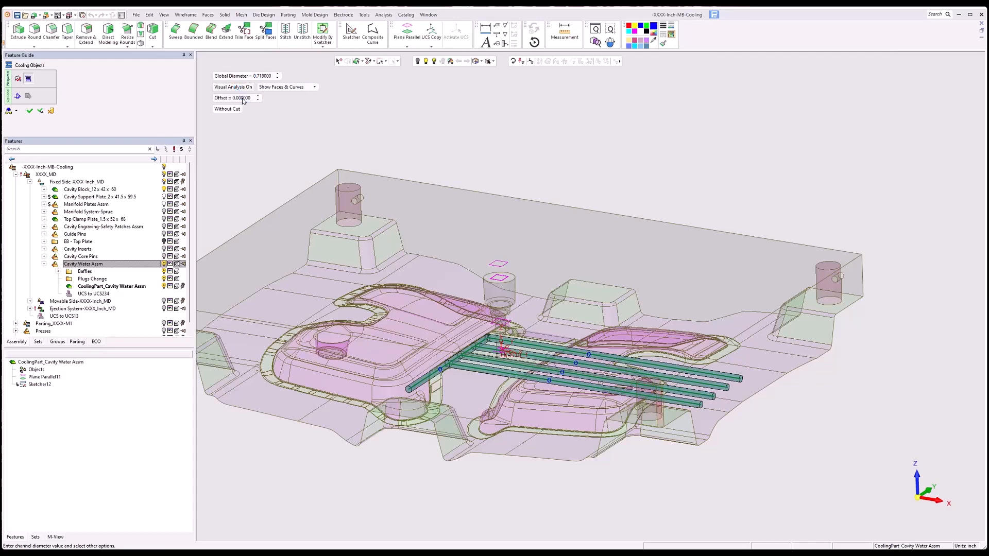
{"action": "left_click", "coordinate": [237, 99]}
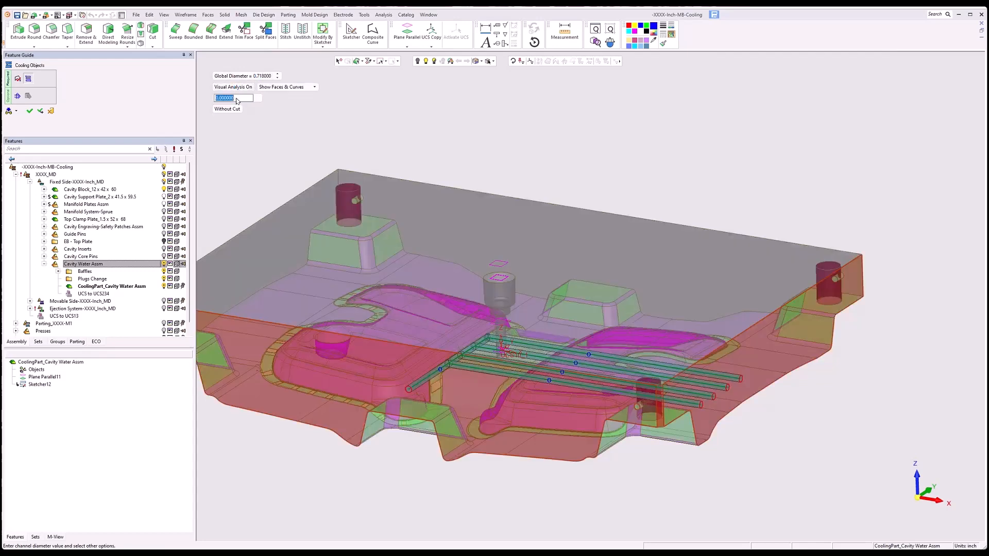
{"action": "type", "text": ".75"}
{"action": "key", "text": "Return"}
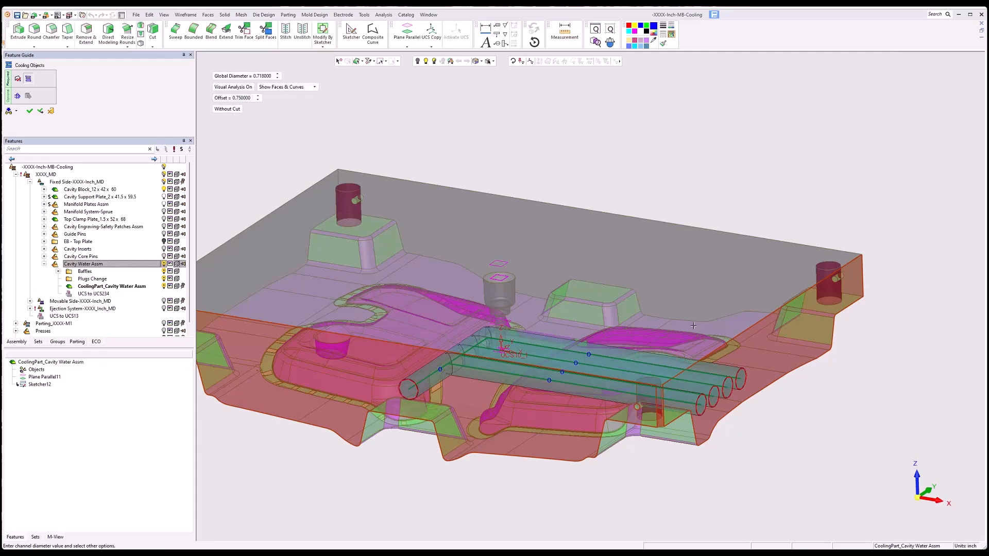
{"action": "middle_click_drag", "start_coordinate": [752, 410], "coordinate": [692, 394]}
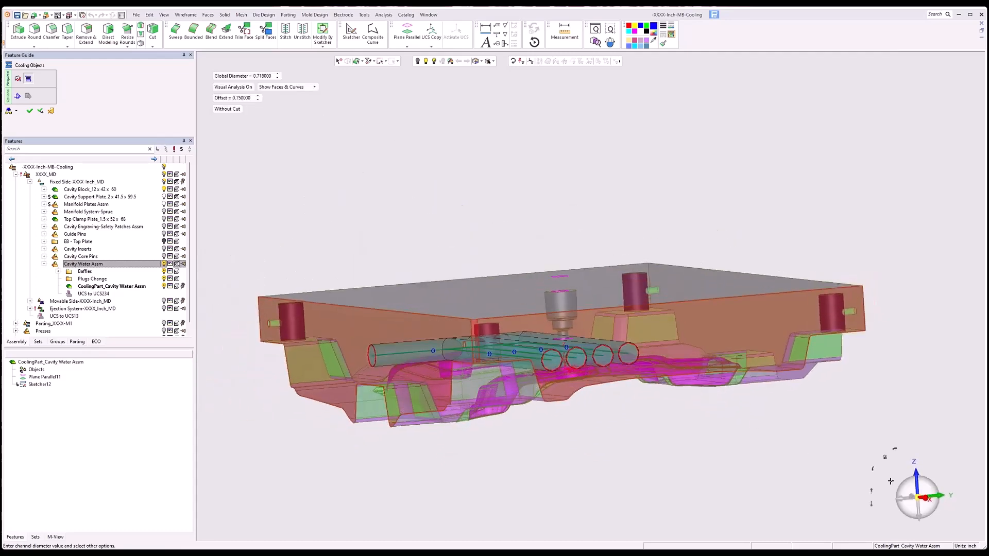
{"action": "left_click", "coordinate": [930, 501]}
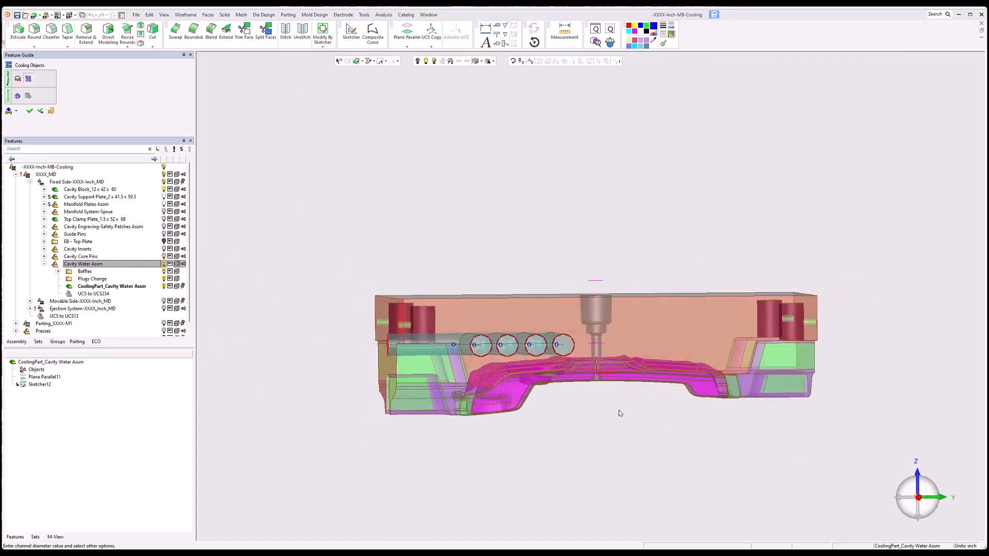
{"action": "scroll", "coordinate": [561, 367], "scroll_direction": "up", "scroll_amount": 2}
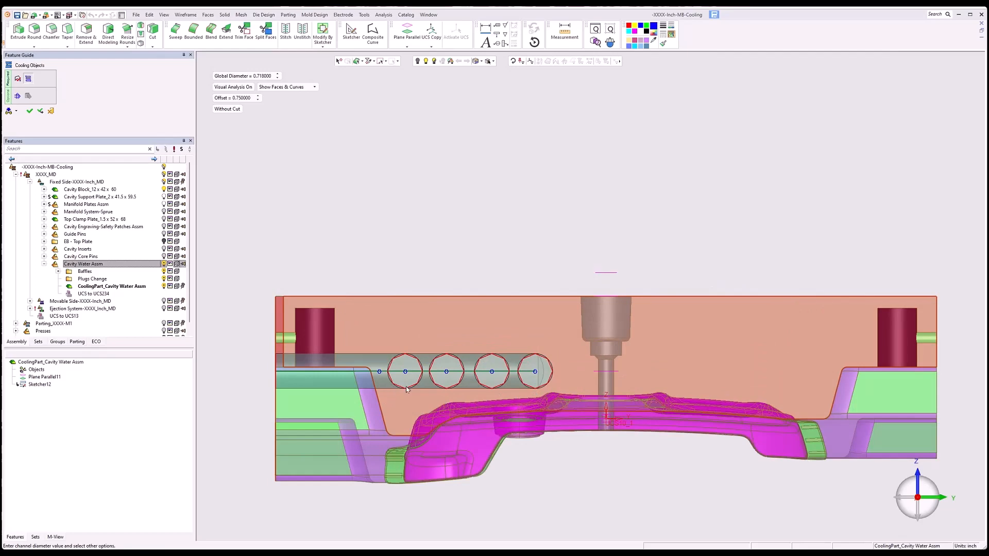
{"action": "middle_click_drag", "start_coordinate": [404, 395], "coordinate": [520, 367]}
{"action": "scroll", "coordinate": [438, 332], "scroll_direction": "down", "scroll_amount": 3}
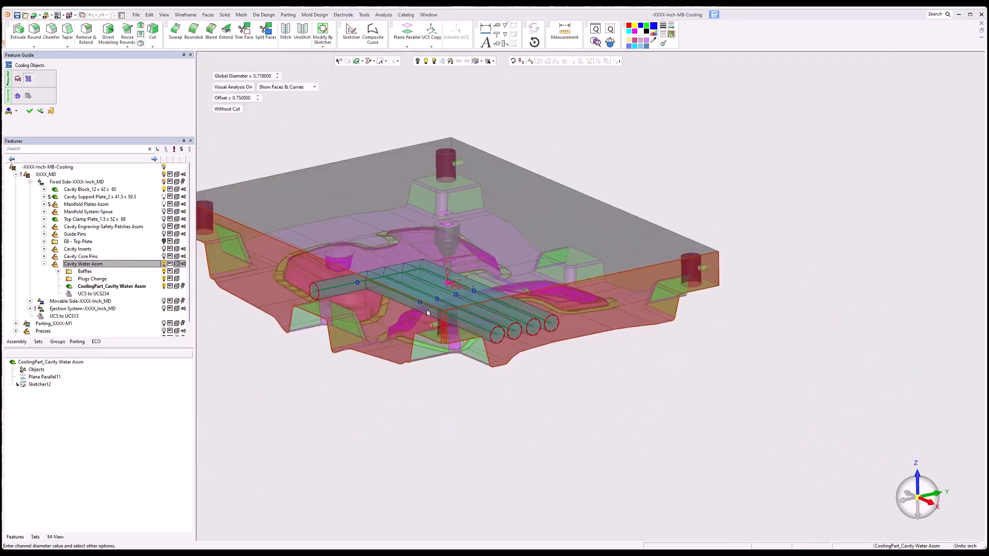
{"action": "scroll", "coordinate": [329, 240], "scroll_direction": "up", "scroll_amount": 2}
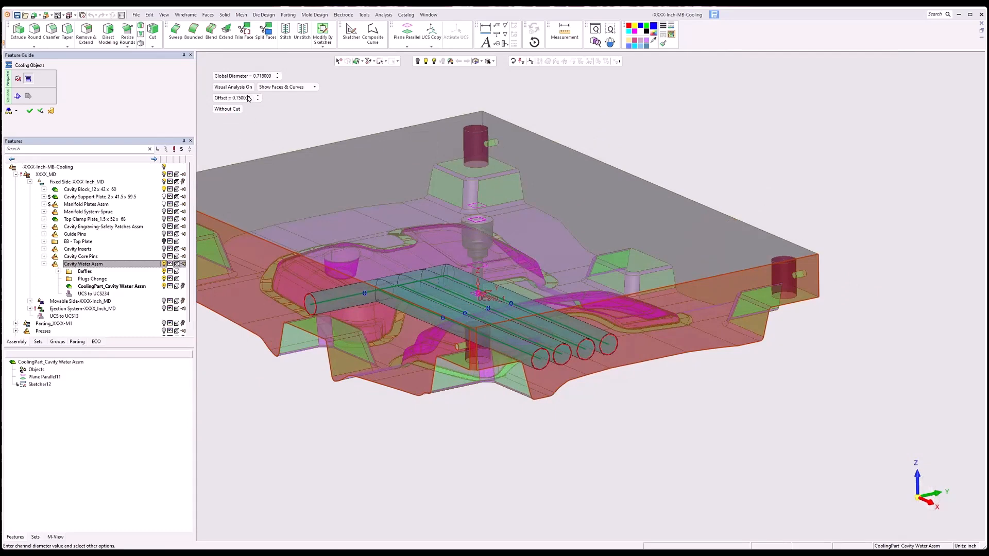
{"action": "left_click", "coordinate": [233, 87]}
{"action": "left_click", "coordinate": [29, 111]}
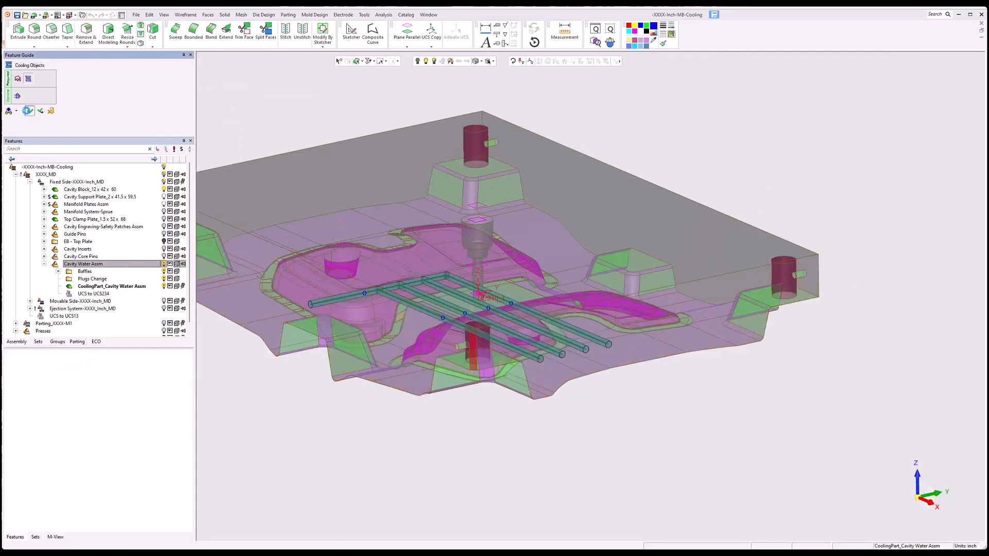
Step: Set the offset distance of the cooling sketch's parallel plane to 5.375
{"action": "left_click", "coordinate": [32, 335]}
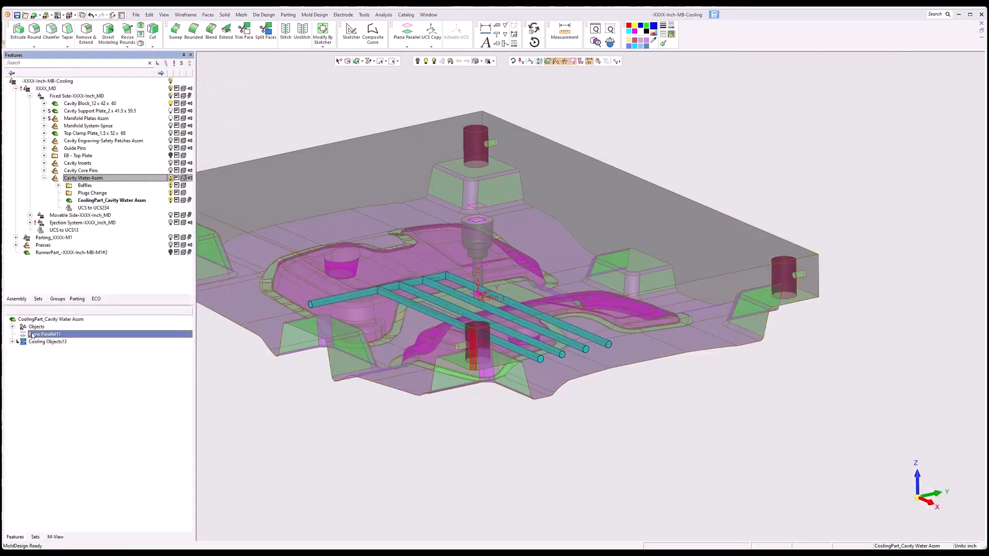
{"action": "double_click", "coordinate": [32, 335]}
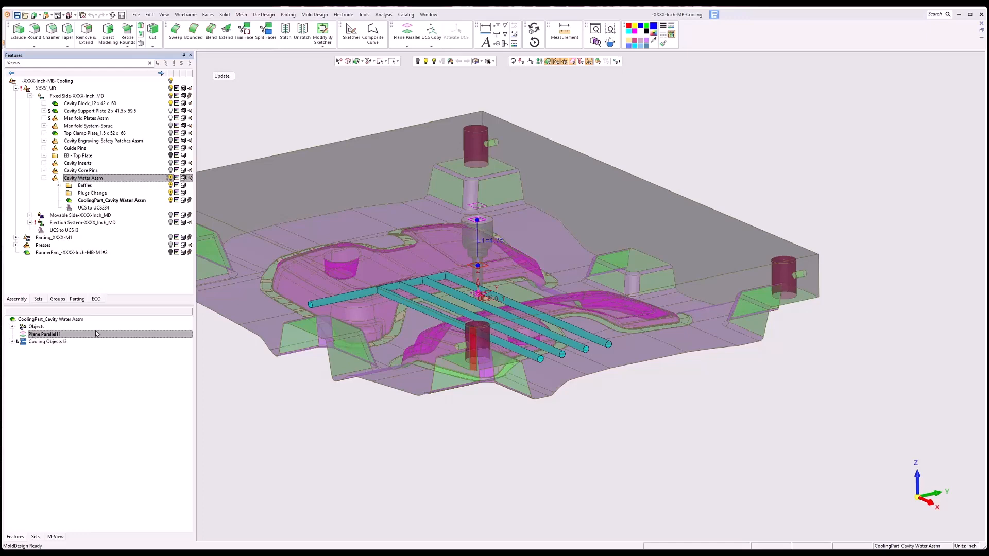
{"action": "left_click", "coordinate": [498, 239]}
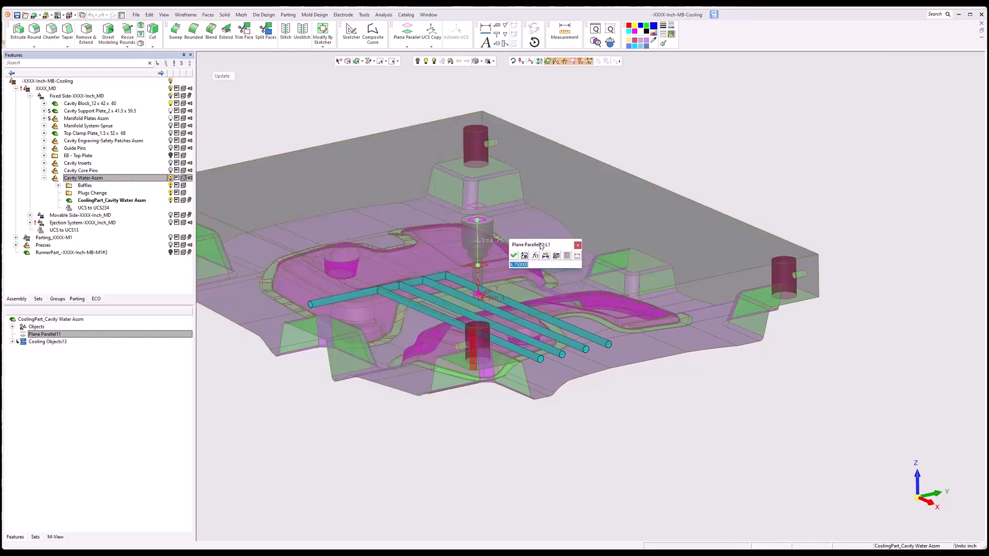
{"action": "type", "text": "5.375"}
{"action": "left_click", "coordinate": [514, 255]}
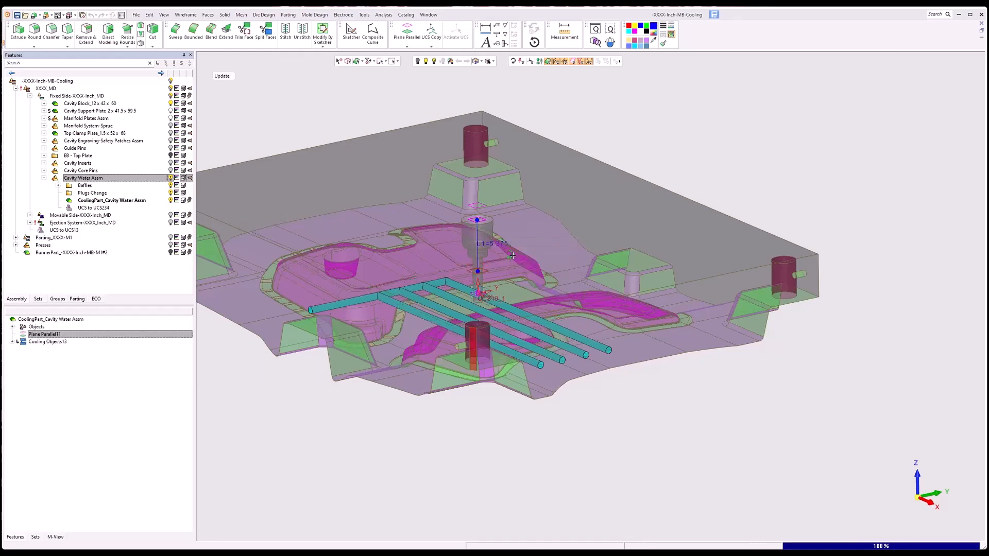
Step: Reopen the cooling objects and check clearance around the cavity's hexagonal opening with visual analysis at a 0.75 offset, closing with the analysis off
{"action": "left_click", "coordinate": [63, 342]}
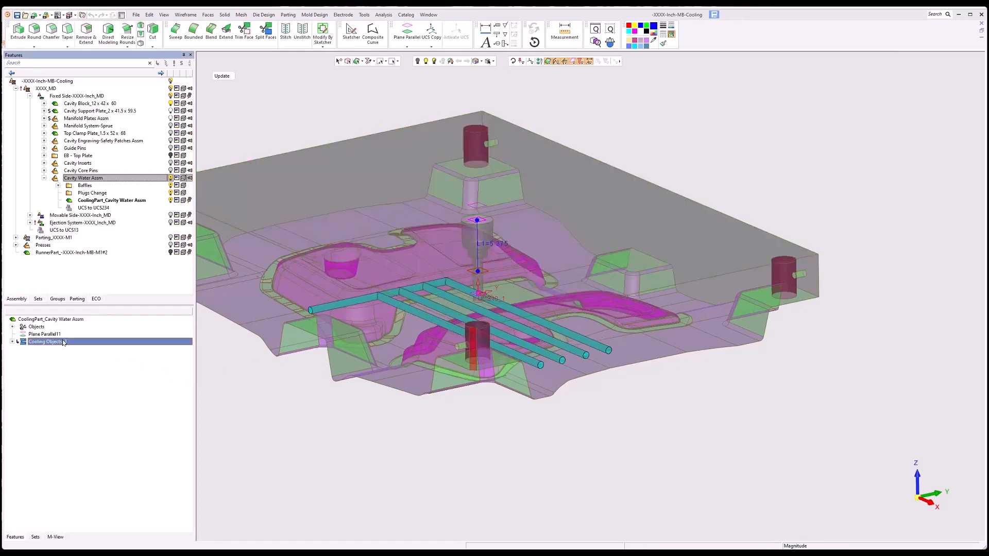
{"action": "right_click", "coordinate": [64, 342]}
{"action": "left_click", "coordinate": [92, 345]}
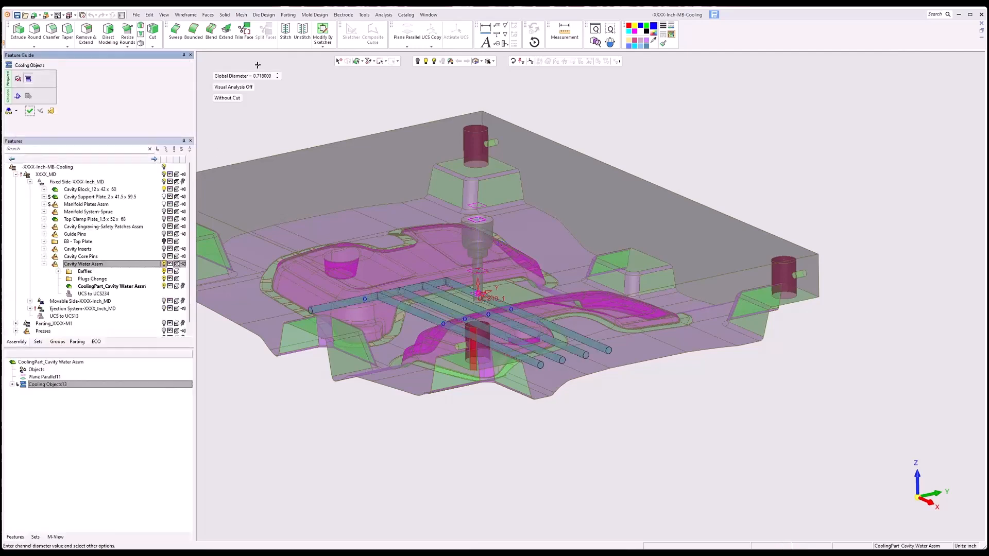
{"action": "left_click", "coordinate": [241, 86]}
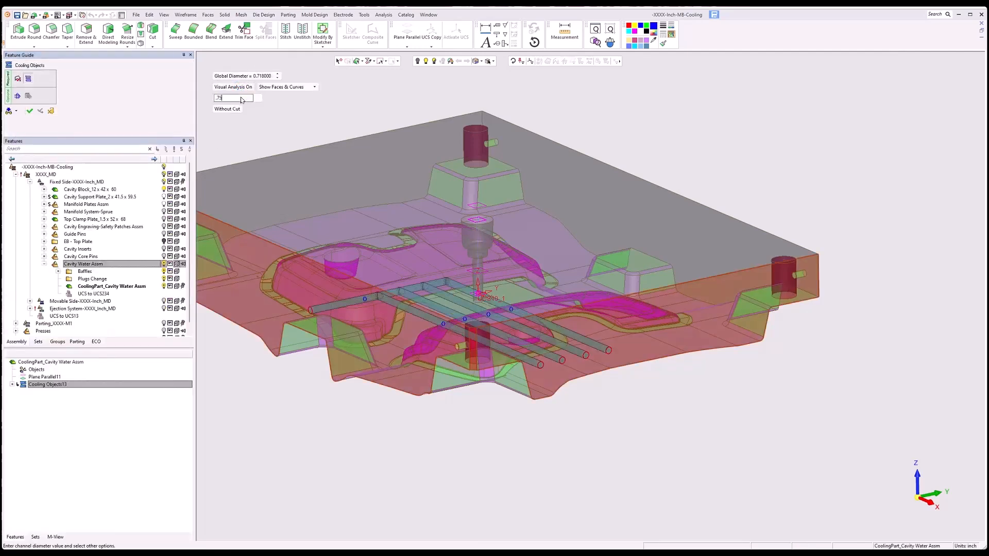
{"action": "key", "text": "Return"}
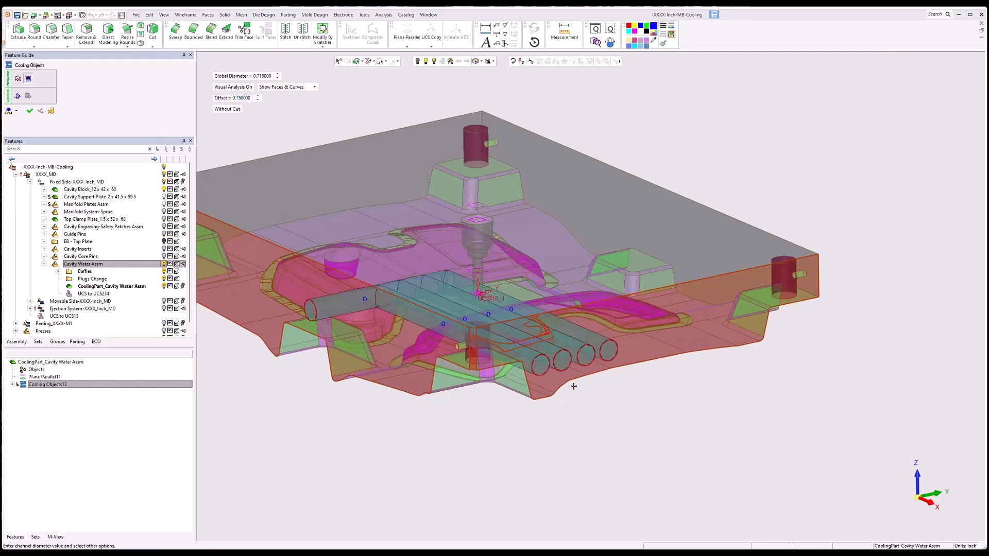
{"action": "middle_click_drag", "start_coordinate": [574, 385], "coordinate": [594, 145]}
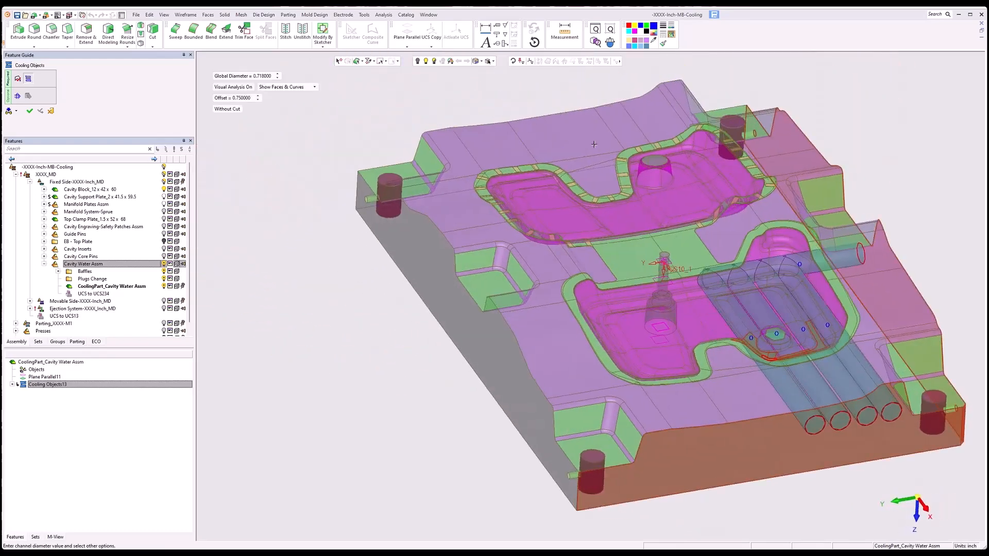
{"action": "middle_click_drag", "start_coordinate": [789, 370], "coordinate": [619, 336], "text": "ctrl"}
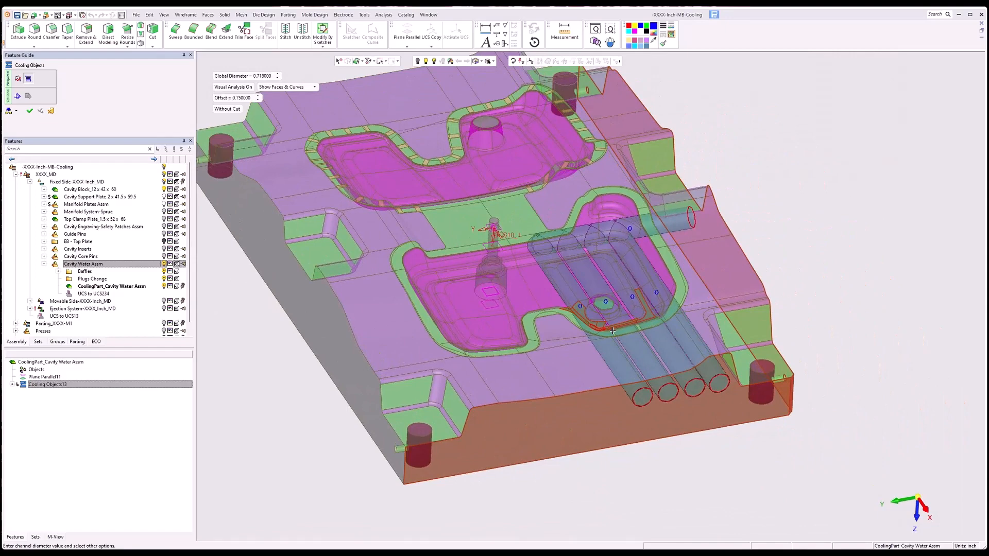
{"action": "scroll", "coordinate": [612, 331], "scroll_direction": "up", "scroll_amount": 5}
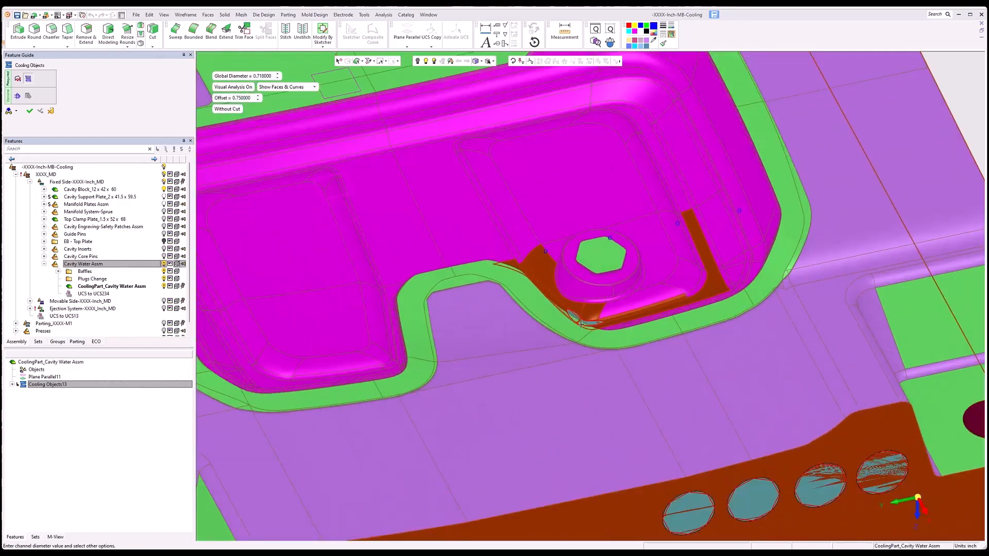
{"action": "middle_click_drag", "start_coordinate": [572, 324], "coordinate": [556, 332]}
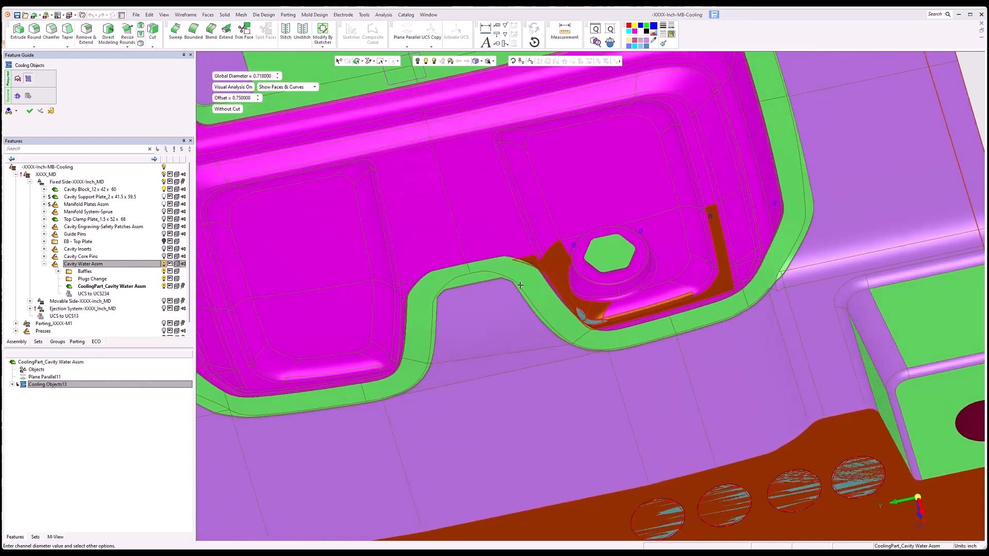
{"action": "left_click", "coordinate": [238, 87]}
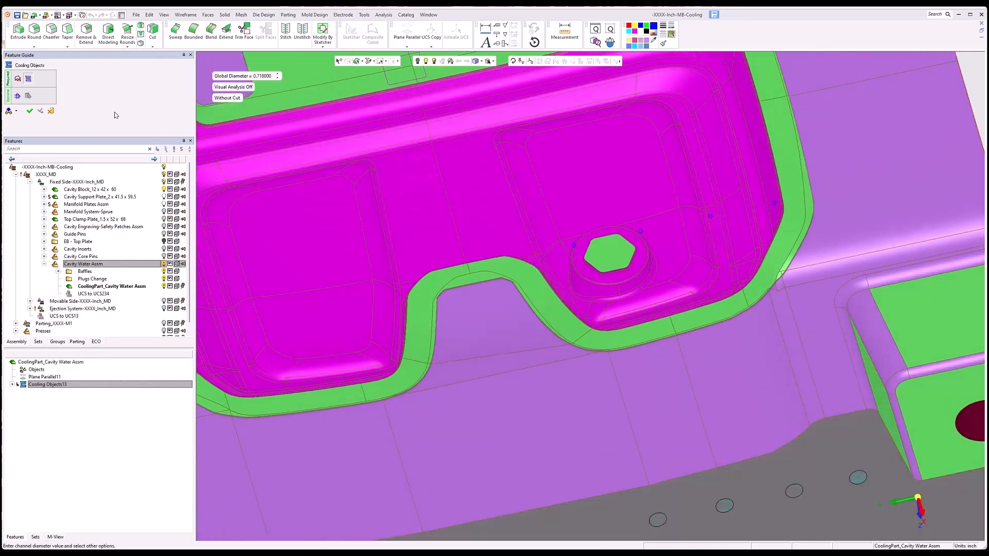
{"action": "left_click", "coordinate": [29, 111]}
Step: Set the offset distance of the cooling sketch's parallel plane to 5.188
{"action": "middle_click_drag", "start_coordinate": [515, 258], "coordinate": [313, 269]}
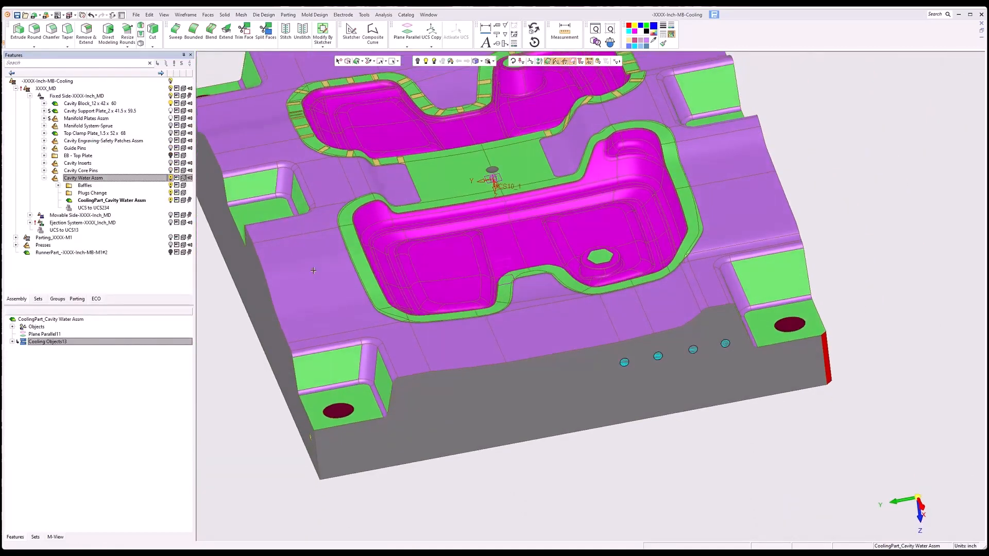
{"action": "left_click", "coordinate": [44, 334]}
{"action": "double_click", "coordinate": [524, 232]}
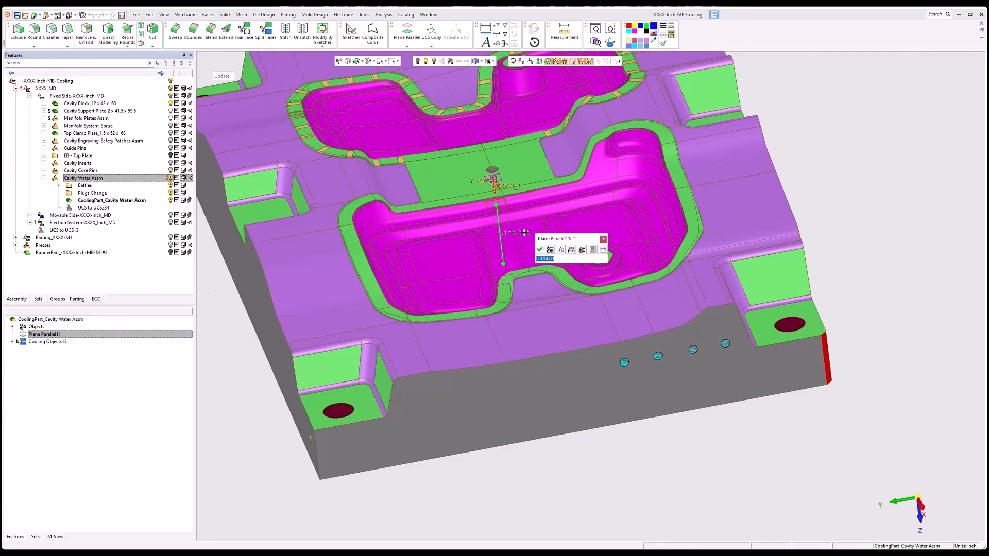
{"action": "type", "text": "5.188"}
{"action": "key", "text": "Return"}
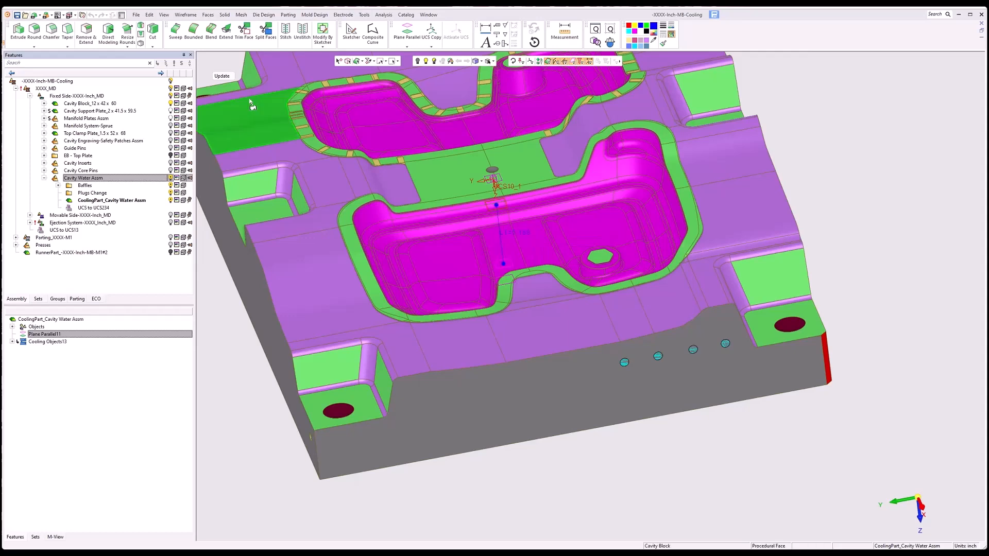
Step: Reopen the cooling objects and check the channels' clearance to the cavity surface with visual analysis at a 0.75 offset
{"action": "right_click", "coordinate": [60, 342]}
{"action": "left_click", "coordinate": [80, 353]}
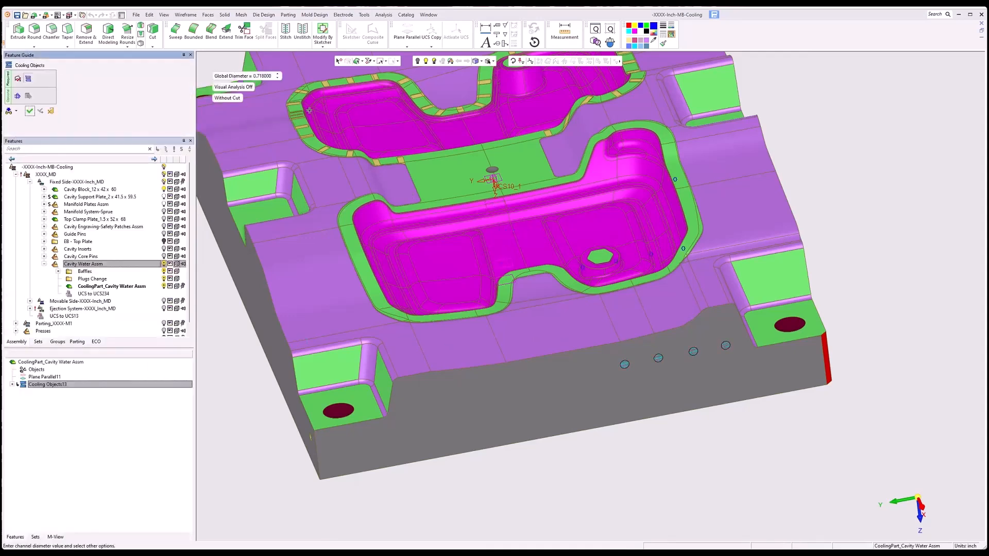
{"action": "left_click", "coordinate": [231, 88]}
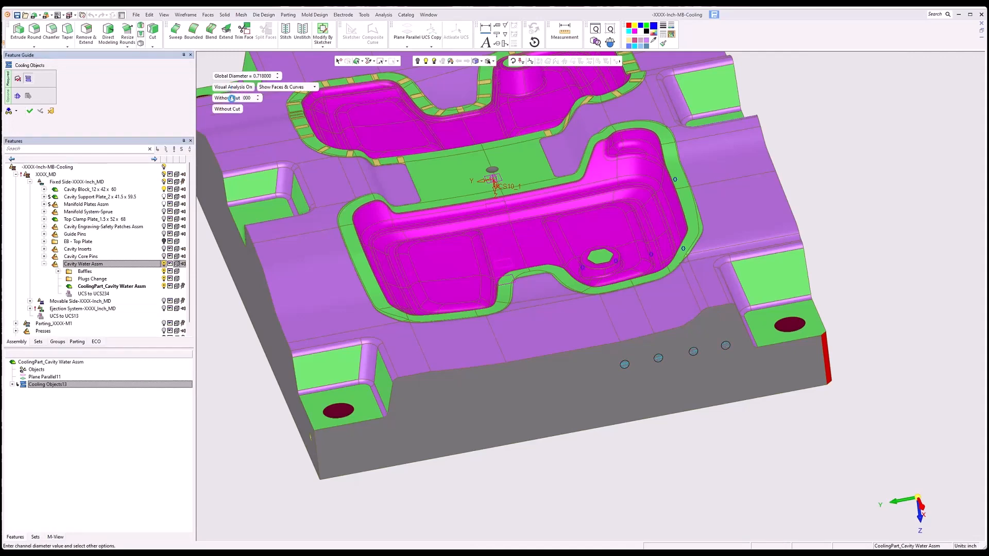
{"action": "left_click", "coordinate": [232, 98]}
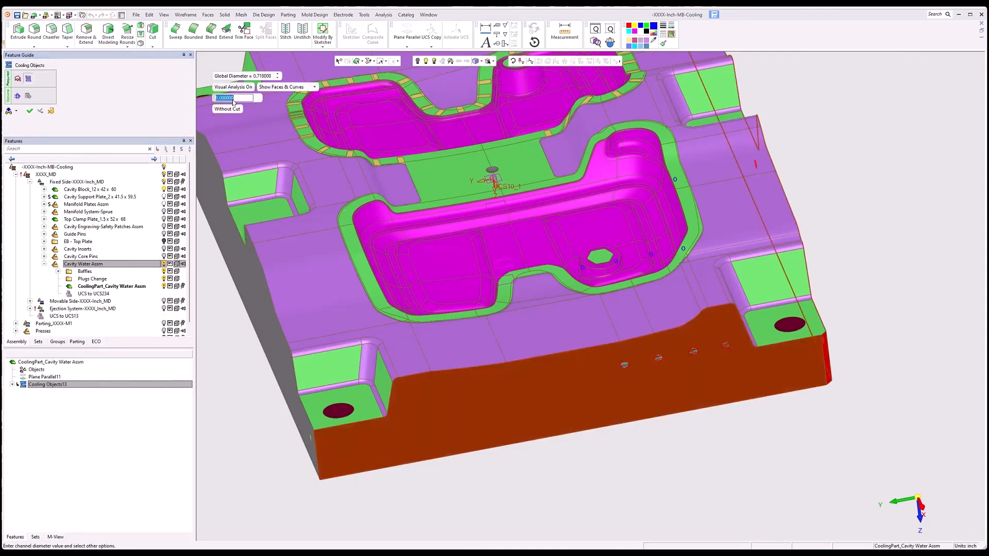
{"action": "type", "text": ".75"}
{"action": "key", "text": "Return"}
{"action": "middle_click_drag", "start_coordinate": [578, 292], "coordinate": [733, 295]}
Step: Check the channels' clearance to the cavity surface with visual analysis at offsets of 0.8 and 0.85, finishing with the analysis off
{"action": "left_click", "coordinate": [245, 100]}
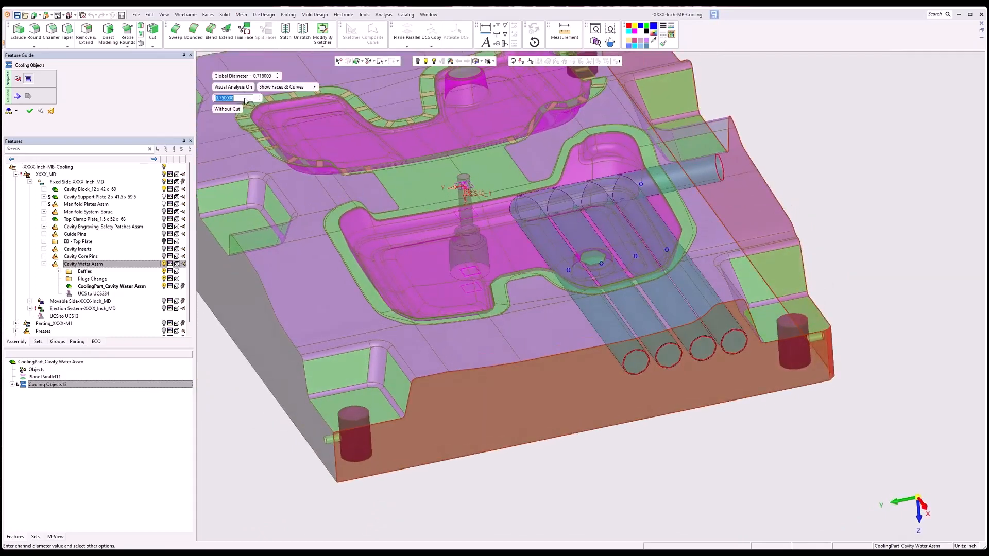
{"action": "type", "text": ".8"}
{"action": "key", "text": "Return"}
{"action": "left_click", "coordinate": [245, 100]}
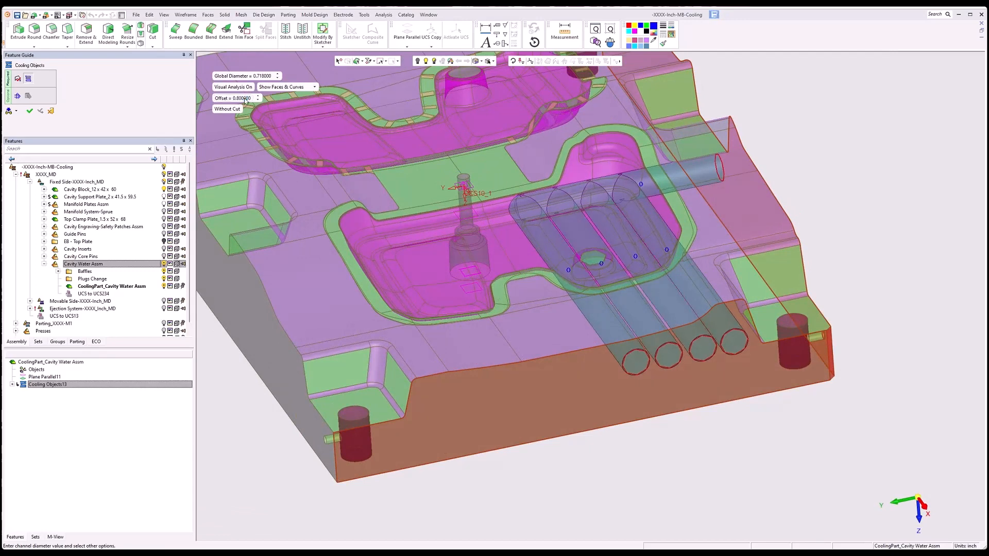
{"action": "key", "text": "BackSpace"}
{"action": "type", "text": ".85"}
{"action": "key", "text": "Return"}
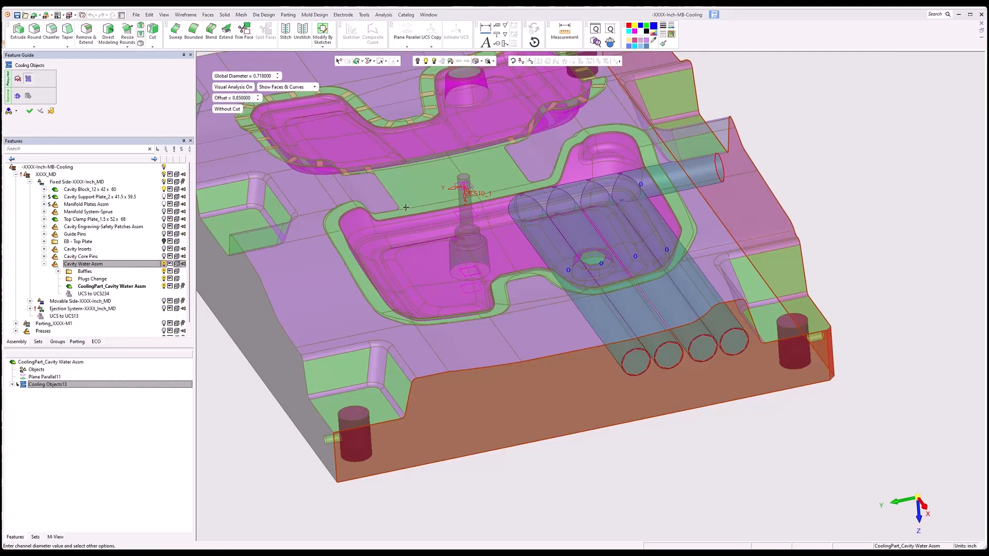
{"action": "middle_click_drag", "start_coordinate": [588, 255], "coordinate": [577, 237]}
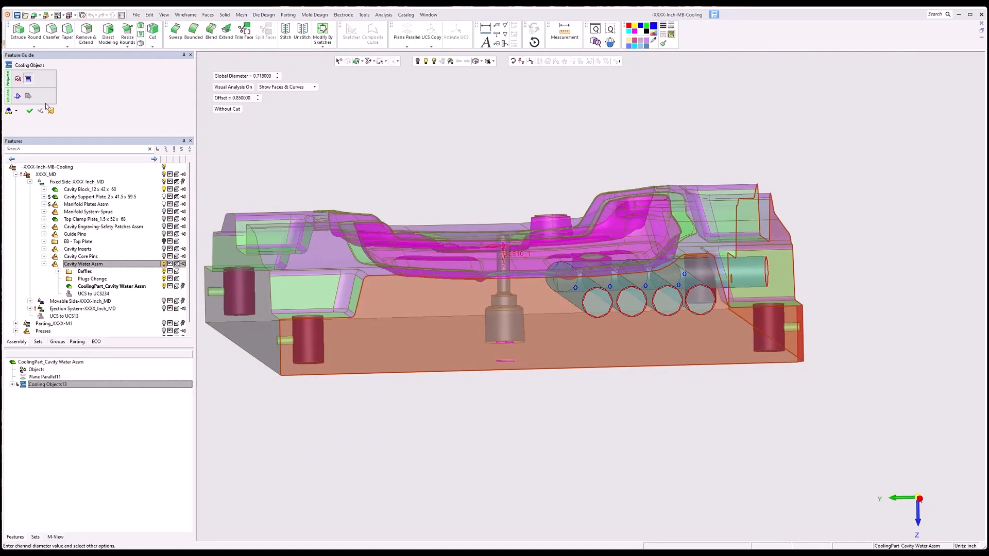
{"action": "left_click", "coordinate": [245, 90]}
{"action": "middle_click_drag", "start_coordinate": [726, 291], "coordinate": [802, 335]}
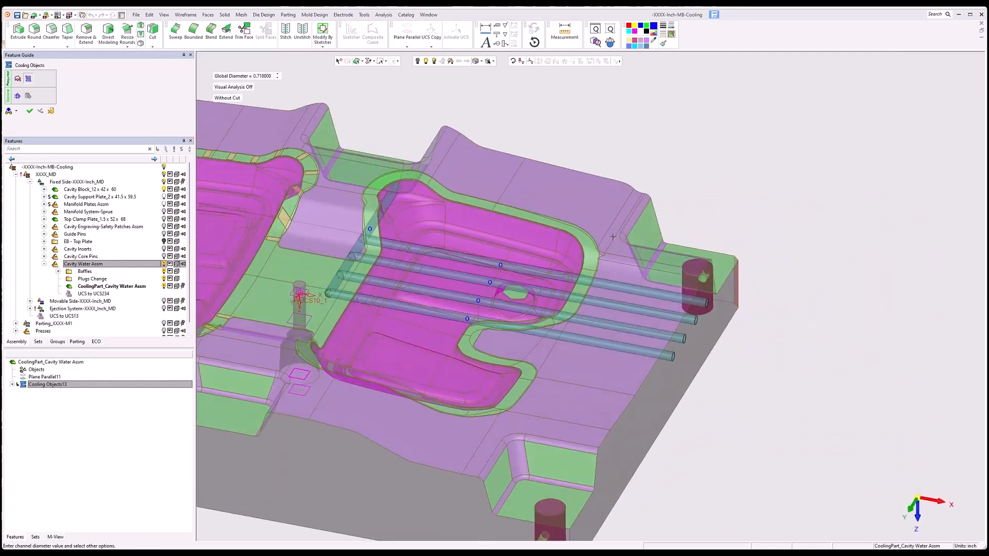
Step: Open the drilling parameters of the cooling objects and set the drill extension to 0.375
{"action": "left_click", "coordinate": [18, 97]}
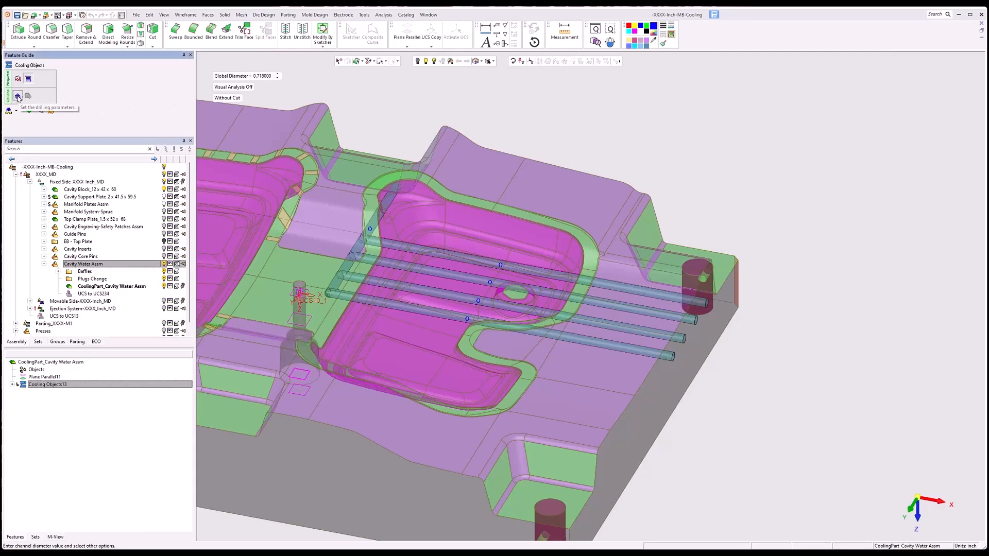
{"action": "left_click", "coordinate": [915, 475]}
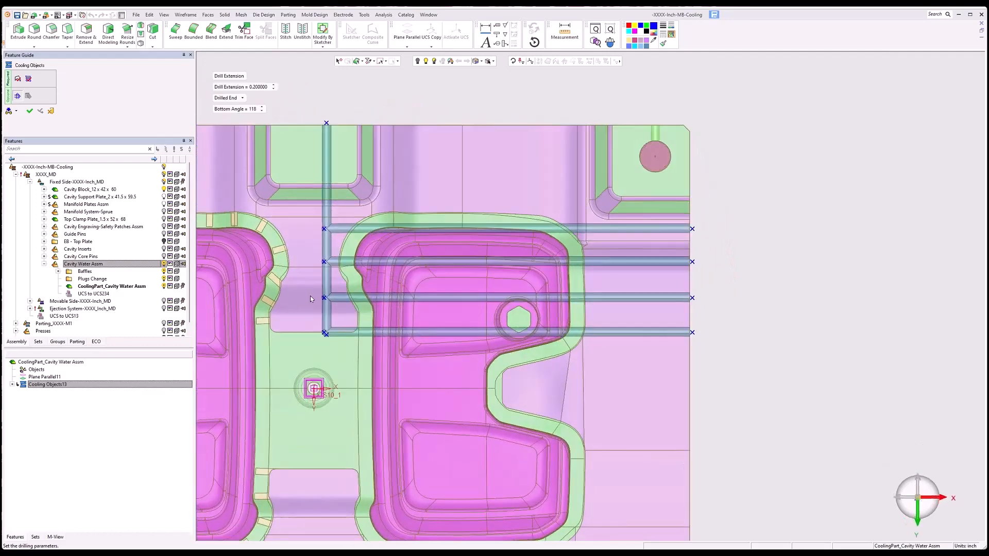
{"action": "middle_click_drag", "start_coordinate": [313, 295], "coordinate": [475, 317]}
{"action": "scroll", "coordinate": [496, 305], "scroll_direction": "up", "scroll_amount": 2}
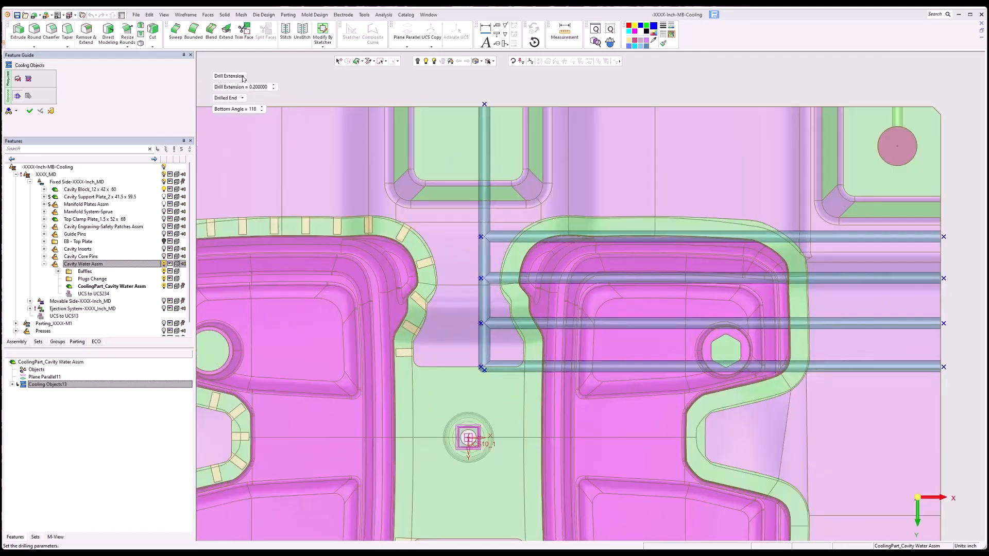
{"action": "left_click", "coordinate": [275, 87]}
{"action": "left_click", "coordinate": [274, 85]}
{"action": "left_click", "coordinate": [274, 85]}
Step: Try the Flat End and Ball End shapes on the drilled cooling channels
{"action": "left_click", "coordinate": [244, 99]}
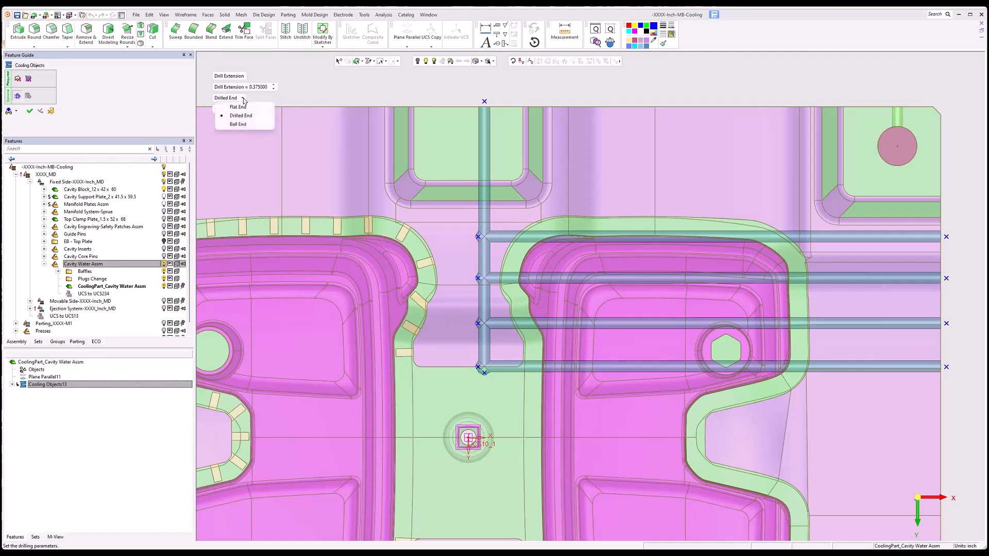
{"action": "left_click", "coordinate": [242, 107]}
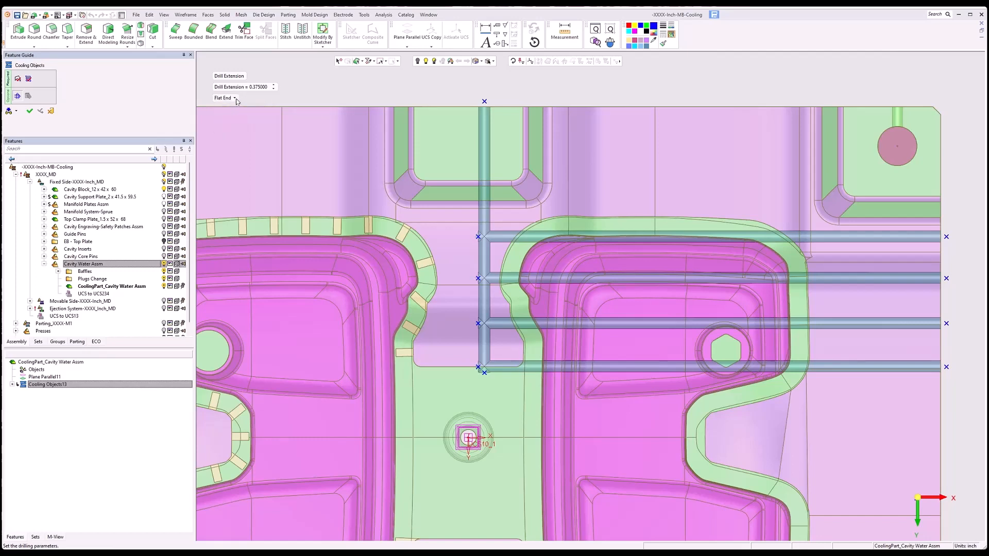
{"action": "left_click", "coordinate": [235, 98]}
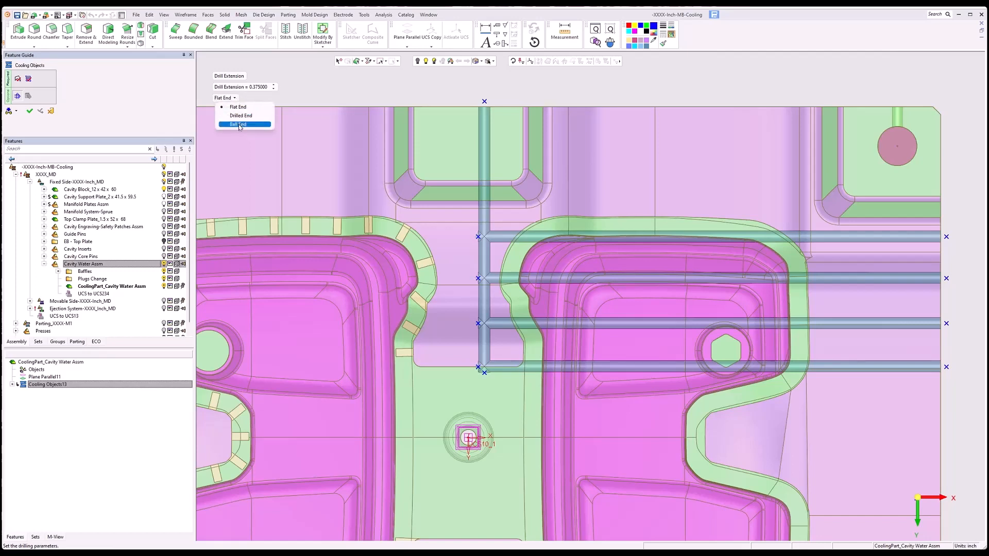
{"action": "left_click", "coordinate": [239, 124]}
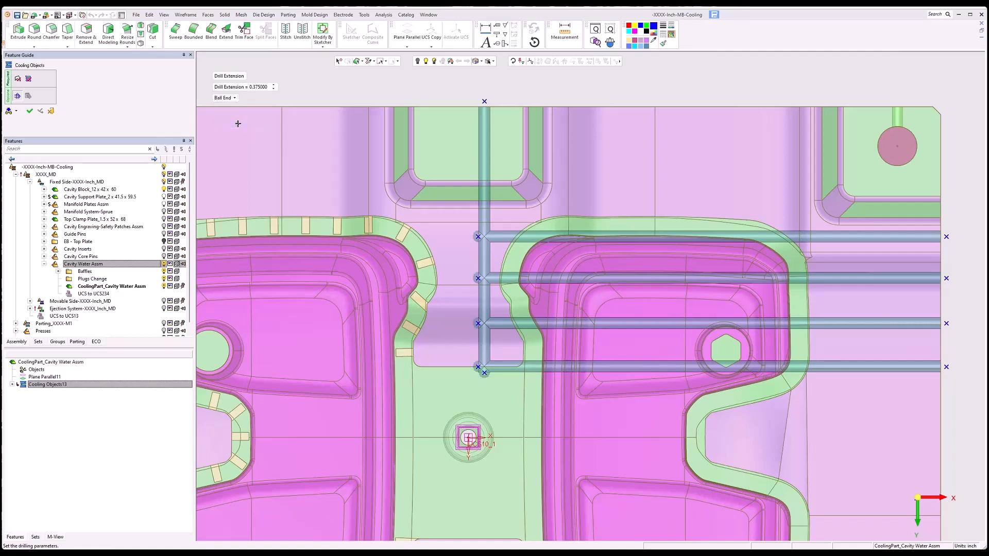
Step: Set the channels' end type to Drilled End and accept the cooling objects
{"action": "left_click", "coordinate": [231, 98]}
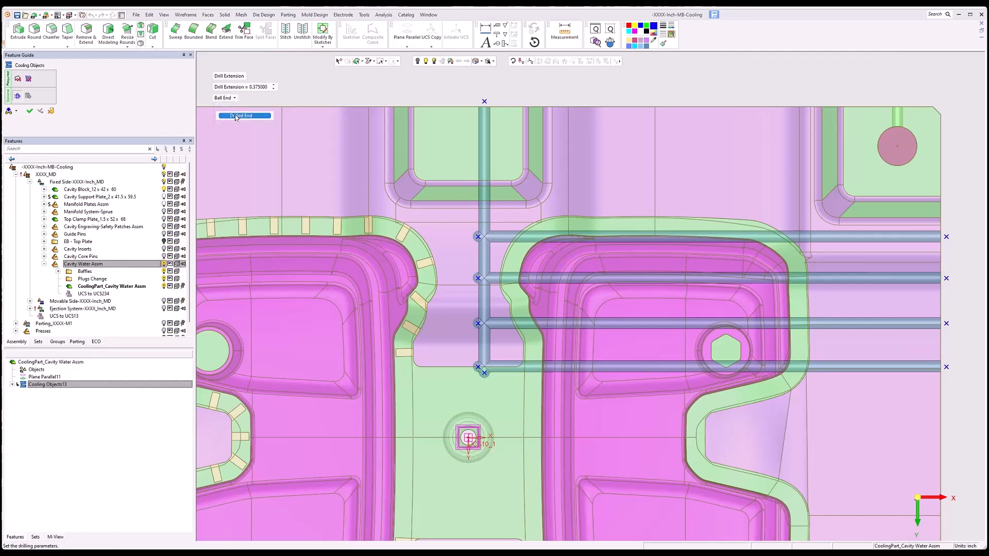
{"action": "left_click", "coordinate": [232, 116]}
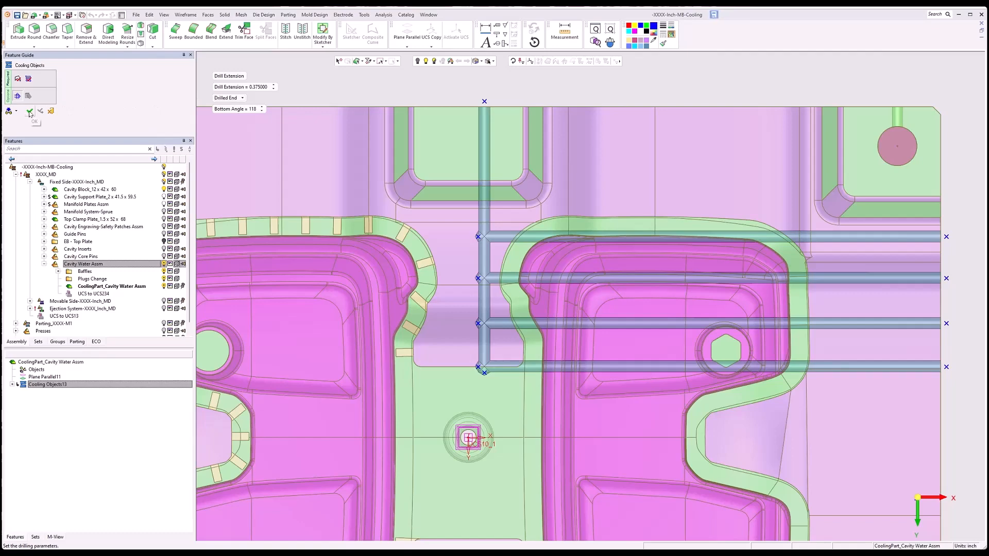
{"action": "left_click", "coordinate": [29, 113]}
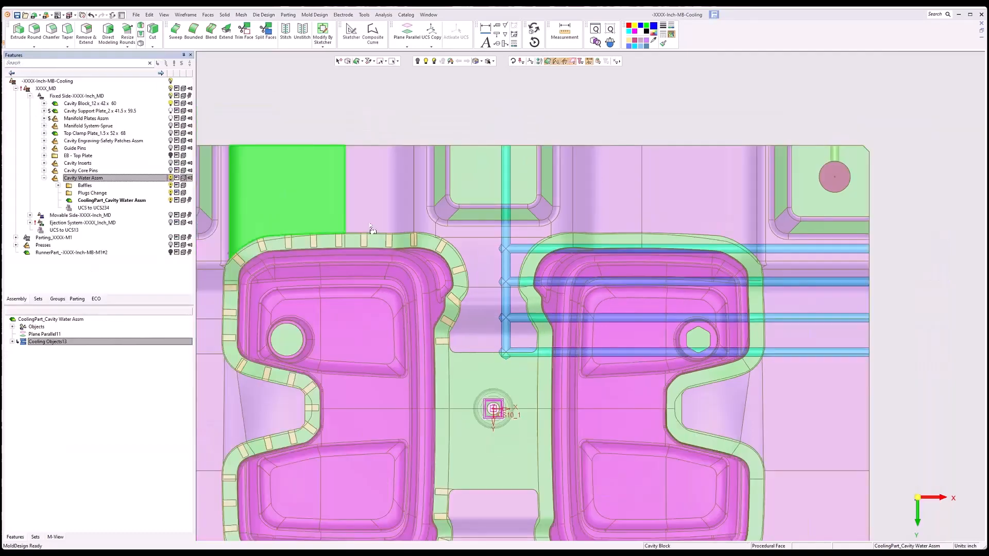
Step: Start a cooling sketch on the cavity block's side face opposite the existing channel exits and view that face straight on
{"action": "scroll", "coordinate": [372, 229], "scroll_direction": "down", "scroll_amount": 3}
{"action": "middle_click_drag", "start_coordinate": [468, 223], "coordinate": [422, 366]}
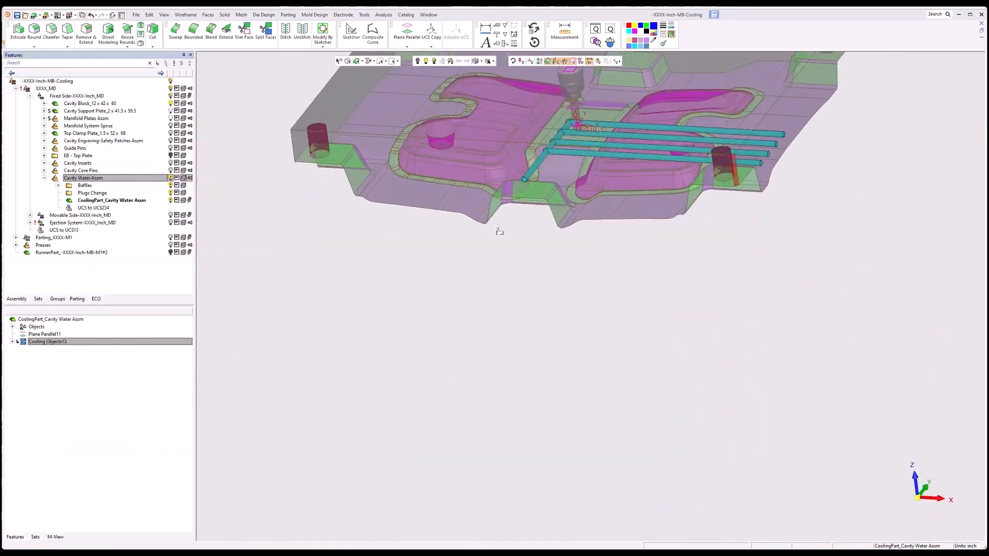
{"action": "middle_click_drag", "start_coordinate": [501, 206], "coordinate": [436, 396]}
{"action": "middle_click_drag", "start_coordinate": [421, 348], "coordinate": [464, 353]}
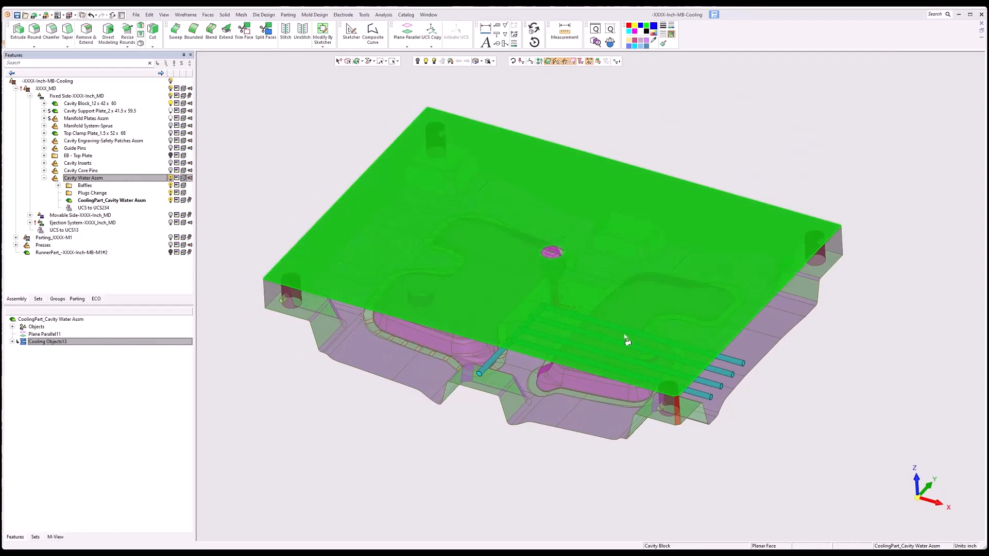
{"action": "left_click", "coordinate": [314, 15]}
{"action": "left_click", "coordinate": [375, 52]}
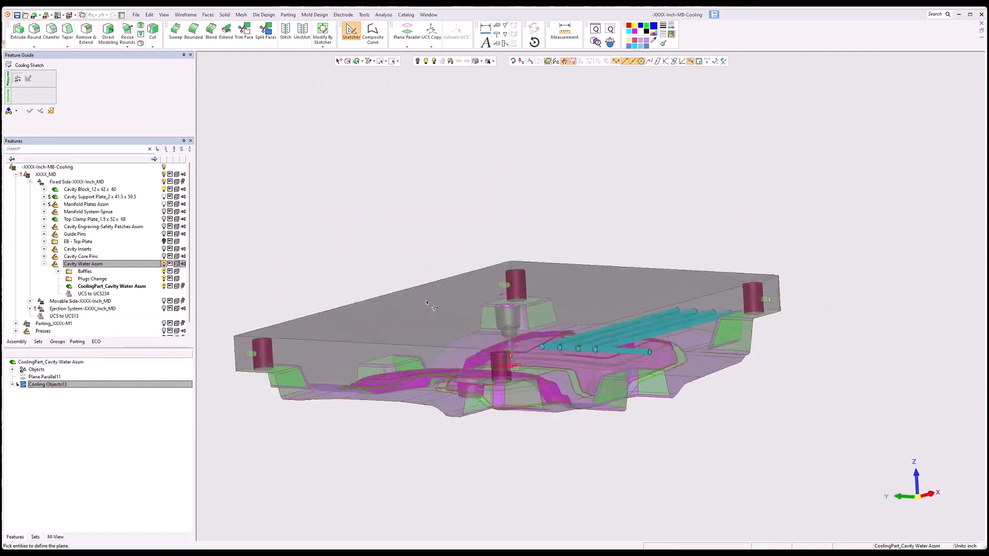
{"action": "left_click", "coordinate": [353, 380]}
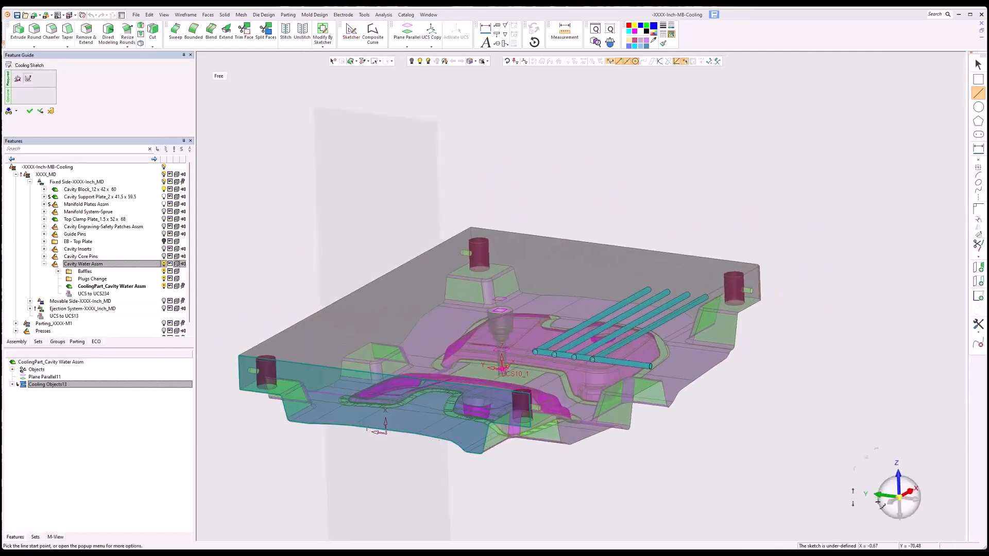
{"action": "left_click", "coordinate": [894, 502]}
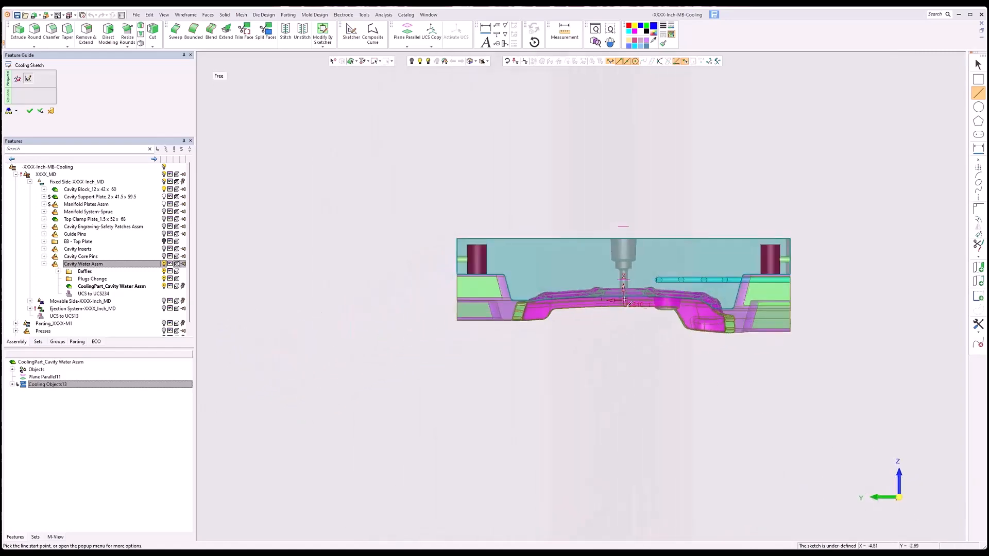
Step: Sketch five circles of 2.25 diameter above the cavity contour, four following its slope and one near the existing channels, and accept the sketch
{"action": "left_click", "coordinate": [978, 107]}
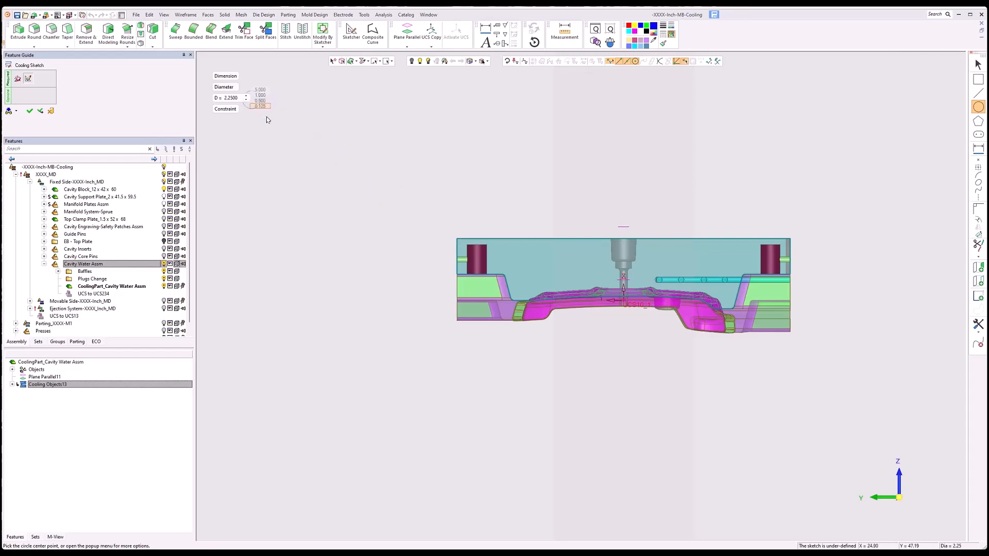
{"action": "scroll", "coordinate": [551, 293], "scroll_direction": "up", "scroll_amount": 5}
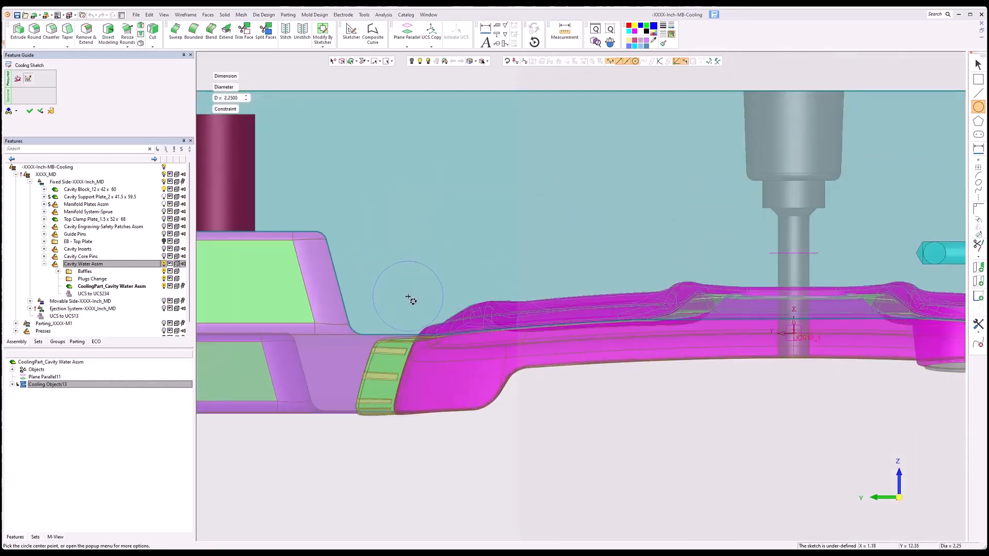
{"action": "left_click", "coordinate": [406, 297]}
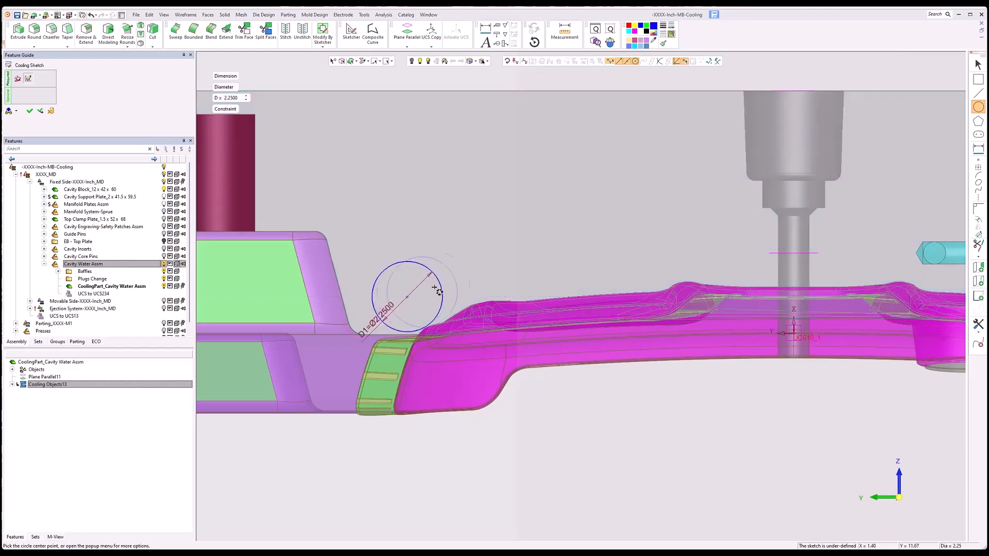
{"action": "left_click", "coordinate": [480, 267]}
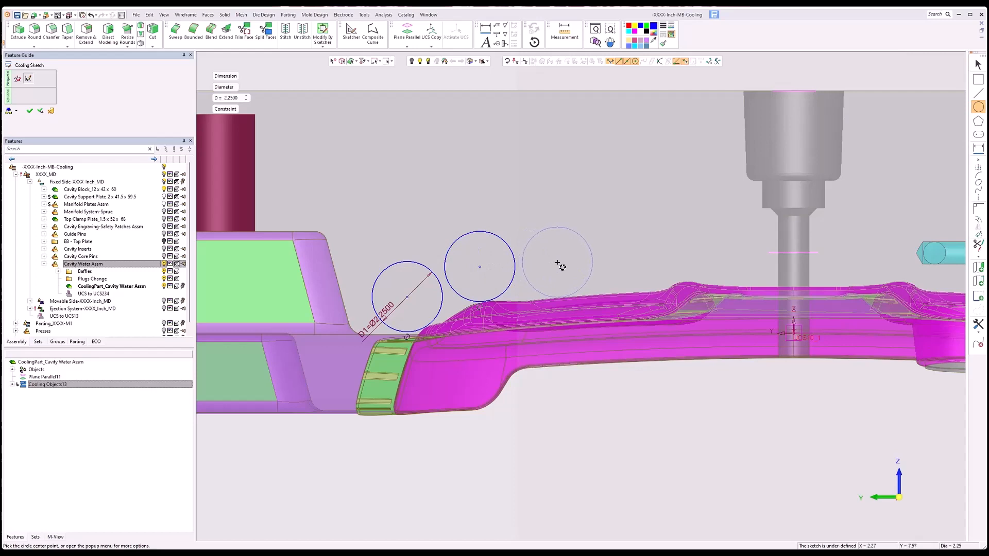
{"action": "left_click", "coordinate": [557, 263]}
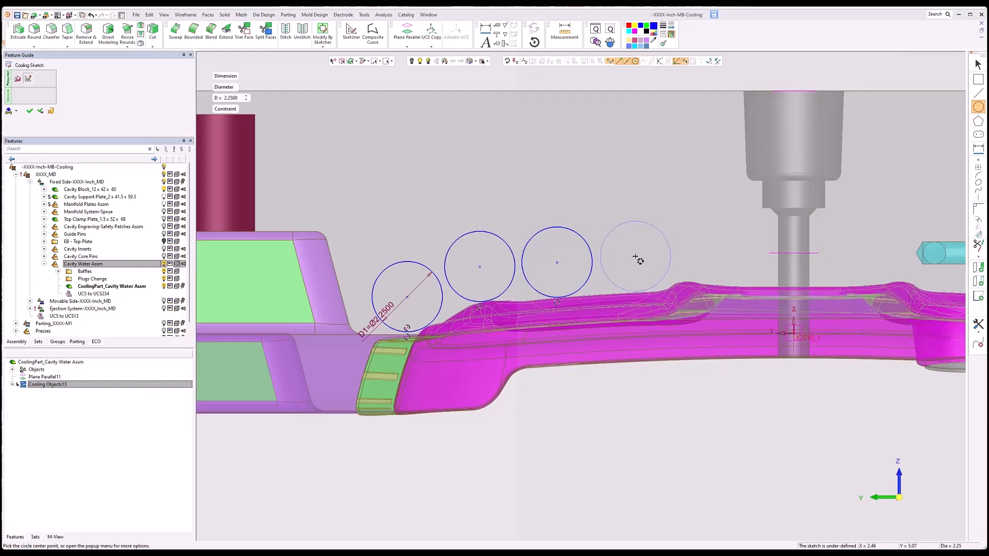
{"action": "left_click", "coordinate": [635, 257]}
{"action": "scroll", "coordinate": [893, 328], "scroll_direction": "down", "scroll_amount": 2}
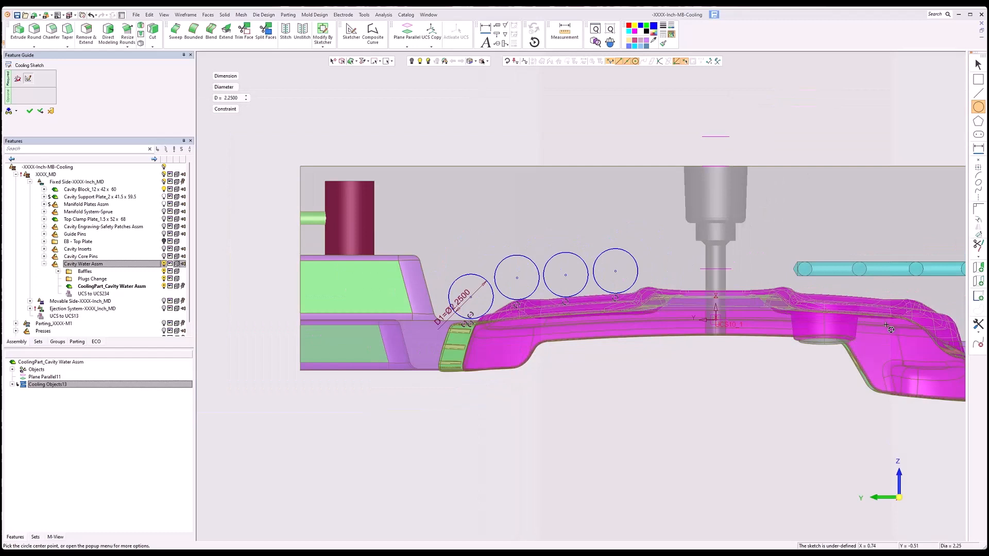
{"action": "left_click", "coordinate": [844, 252]}
{"action": "left_click", "coordinate": [29, 112]}
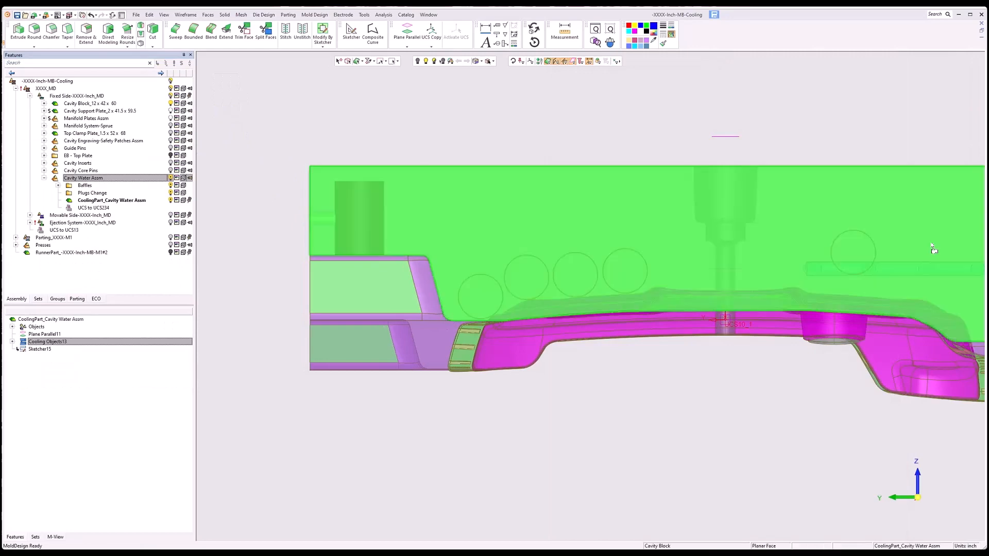
Step: Create a one-sided cooling line by direction from the outermost circle's center into the block with a delta of 27
{"action": "middle_click_drag", "start_coordinate": [884, 237], "coordinate": [856, 267]}
{"action": "scroll", "coordinate": [857, 248], "scroll_direction": "down", "scroll_amount": 4}
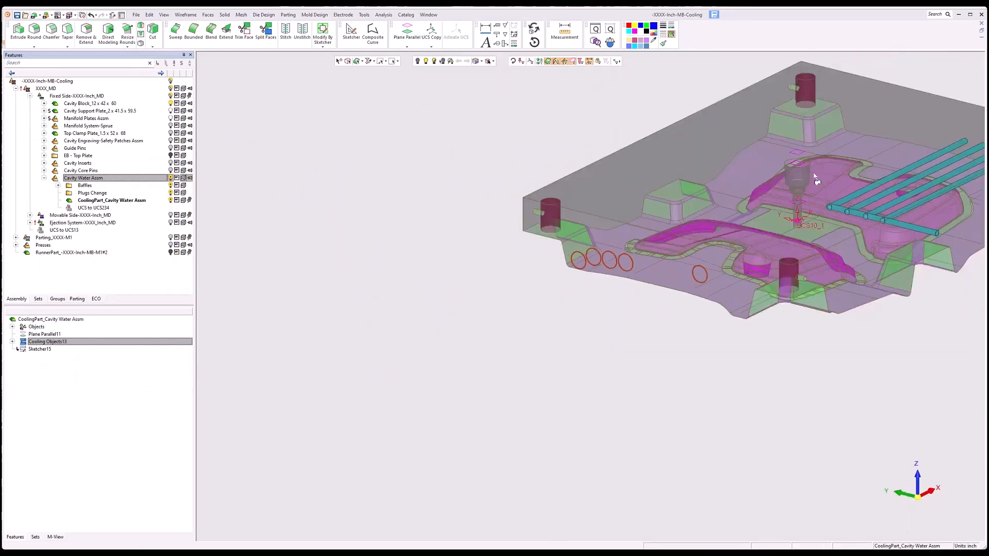
{"action": "scroll", "coordinate": [819, 154], "scroll_direction": "up", "scroll_amount": 2}
{"action": "middle_click_drag", "start_coordinate": [824, 129], "coordinate": [694, 183], "text": "ctrl"}
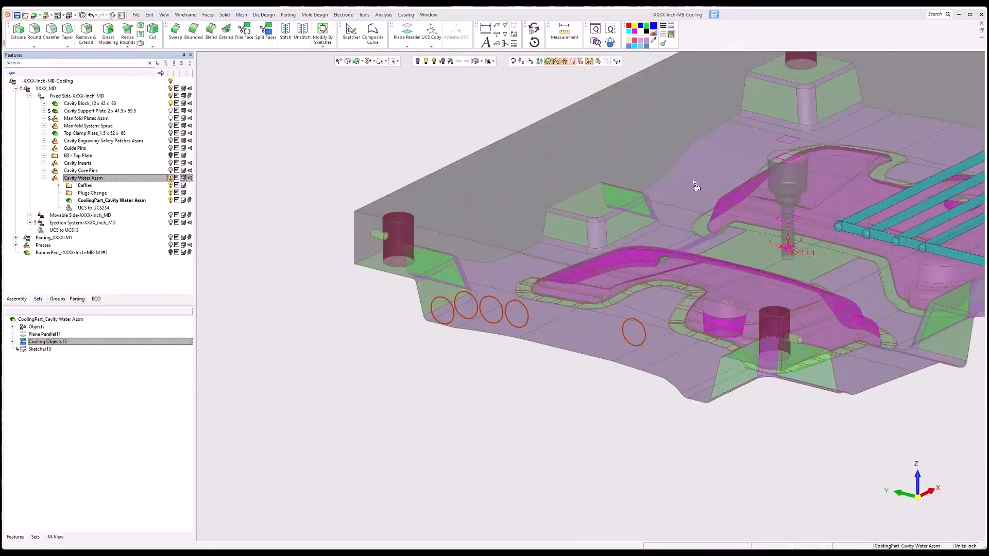
{"action": "left_click", "coordinate": [320, 16]}
{"action": "left_click", "coordinate": [398, 51]}
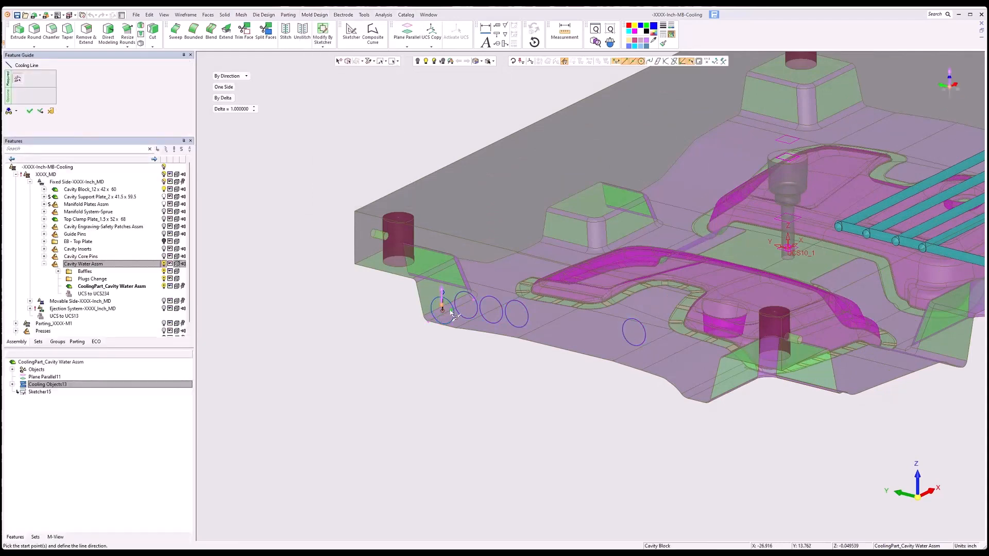
{"action": "left_click", "coordinate": [441, 307]}
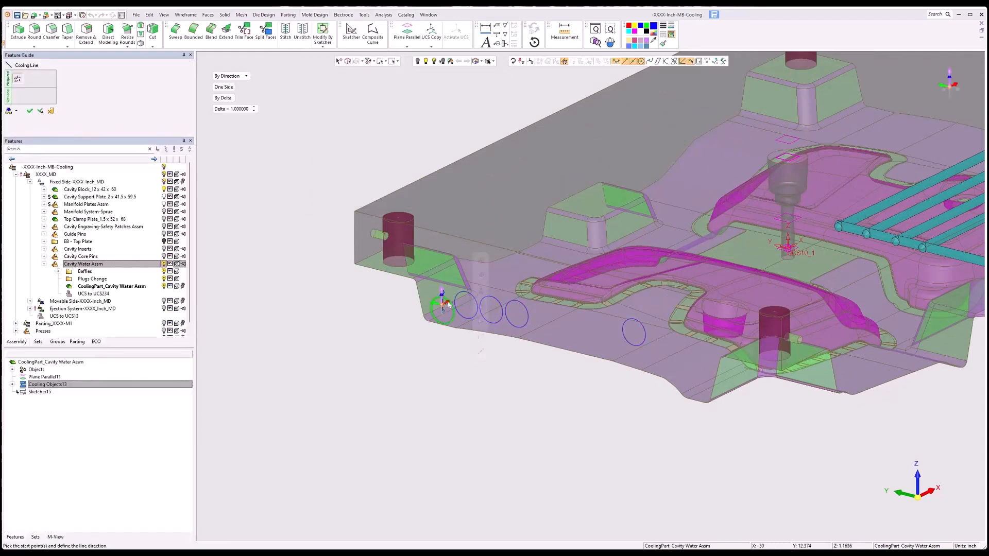
{"action": "left_click", "coordinate": [447, 303]}
{"action": "left_click", "coordinate": [243, 109]}
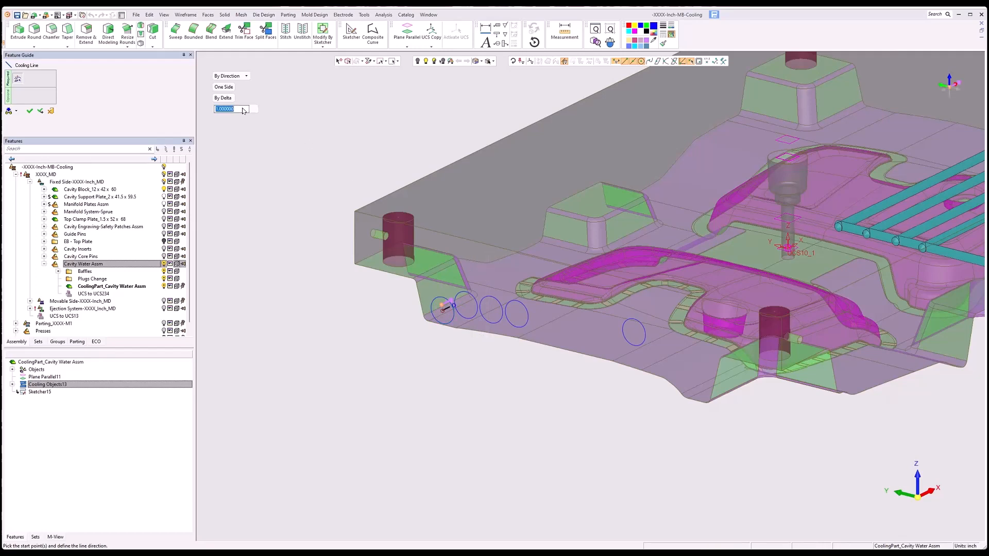
{"action": "type", "text": "27"}
{"action": "key", "text": "Return"}
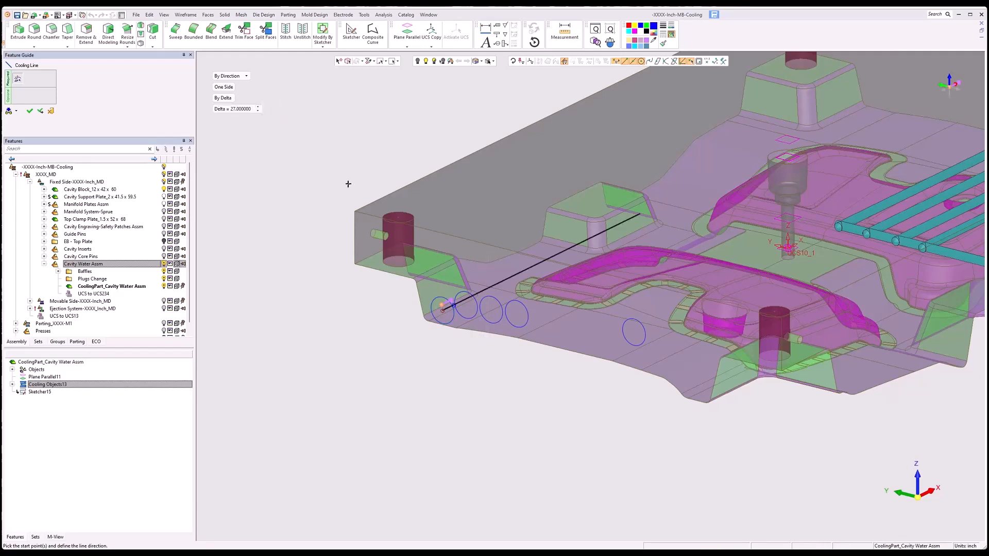
Step: Add the centers of the other three sloped-row circles as start points for parallel cooling lines
{"action": "left_click", "coordinate": [466, 305]}
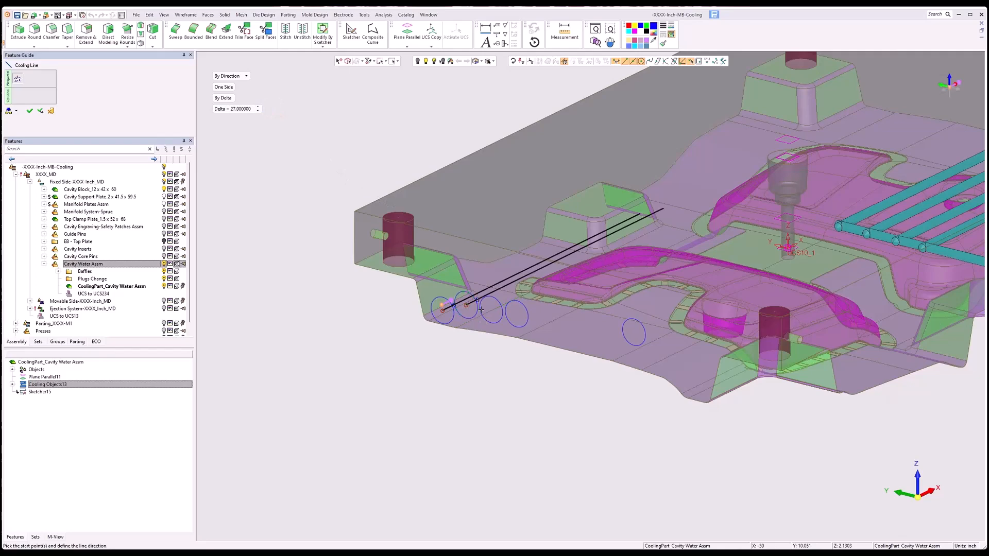
{"action": "left_click", "coordinate": [491, 310]}
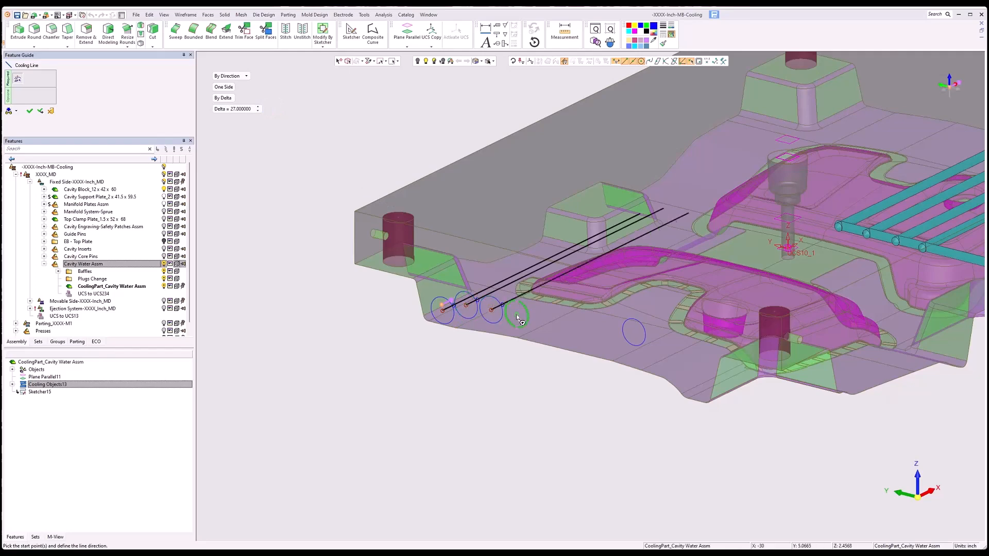
{"action": "left_click", "coordinate": [517, 317]}
{"action": "middle_click_drag", "start_coordinate": [838, 267], "coordinate": [767, 287]}
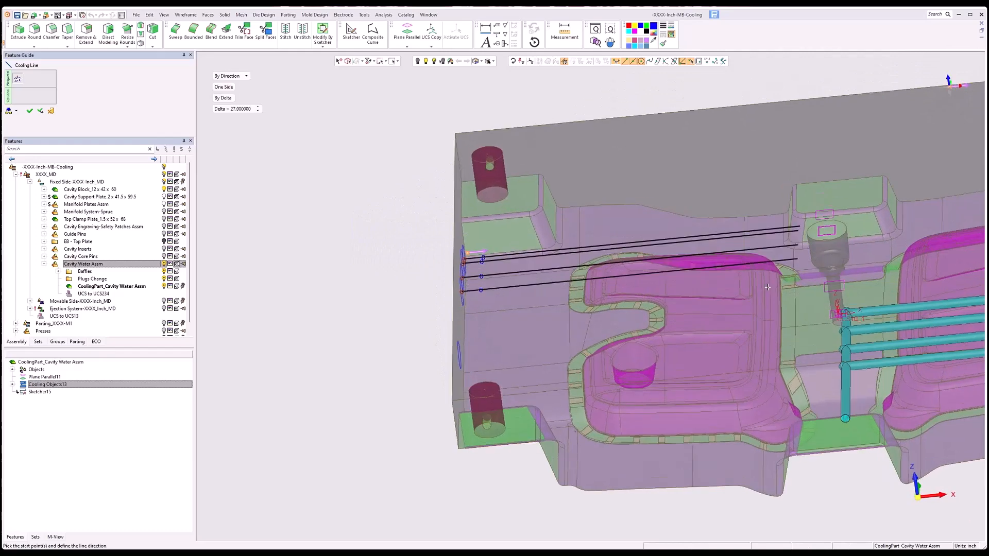
Step: Check the four cooling lines from above, set their delta to 28 and apply them, keeping the Cooling Line command active
{"action": "left_click", "coordinate": [915, 480]}
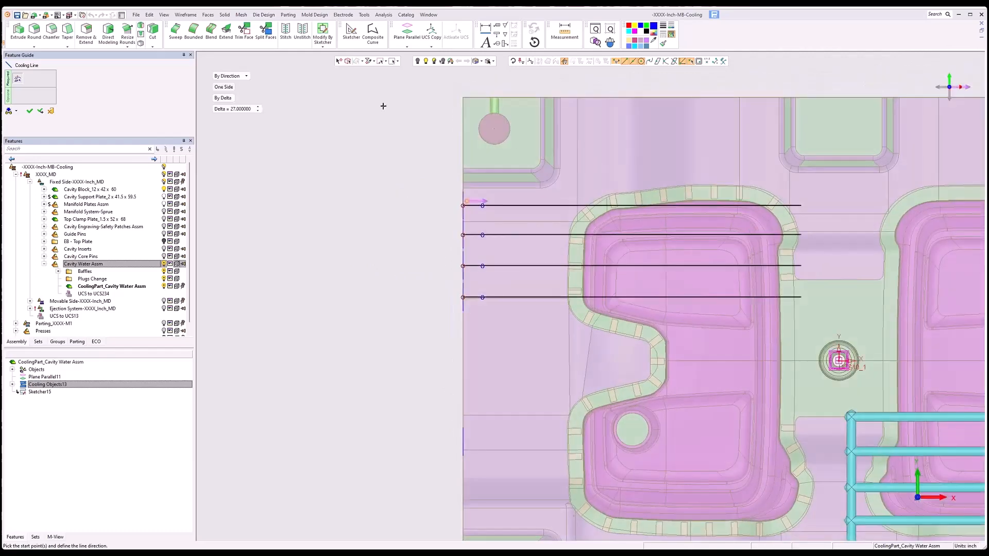
{"action": "mouse_move", "coordinate": [257, 108]}
{"action": "left_click", "coordinate": [259, 107]}
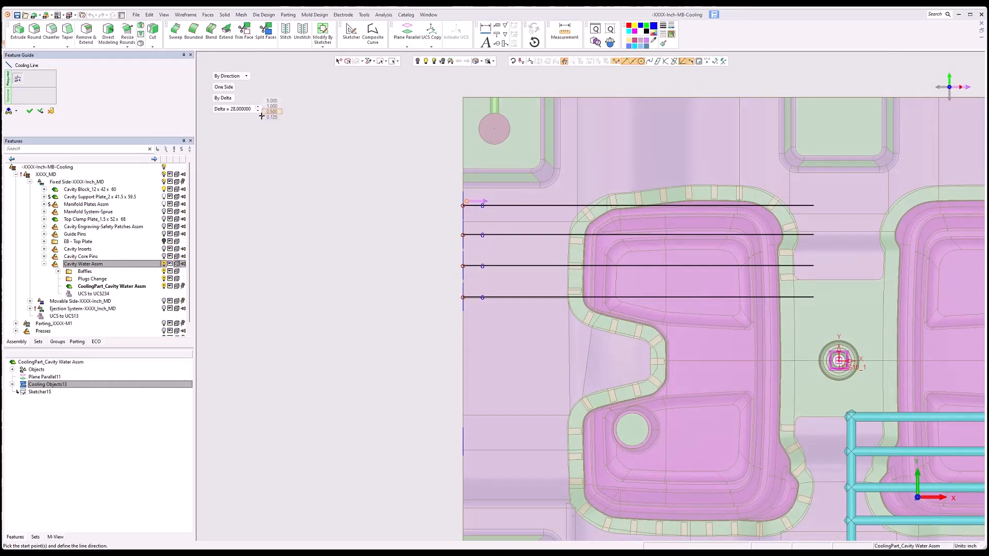
{"action": "left_click", "coordinate": [39, 111]}
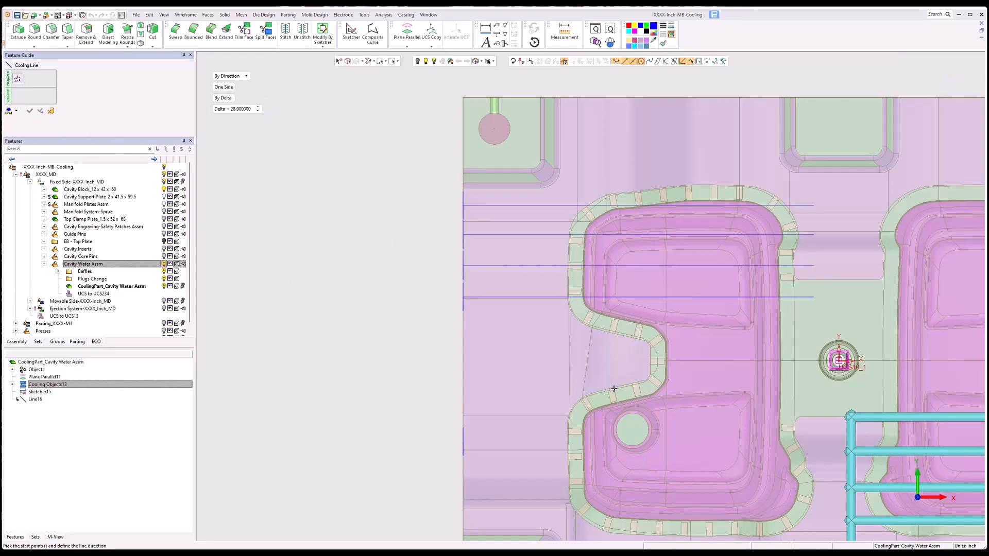
Step: Place a 28 delta cooling line into the block from the center of the separate fifth circle
{"action": "scroll", "coordinate": [615, 384], "scroll_direction": "down", "scroll_amount": 3}
{"action": "middle_click_drag", "start_coordinate": [618, 380], "coordinate": [577, 432]}
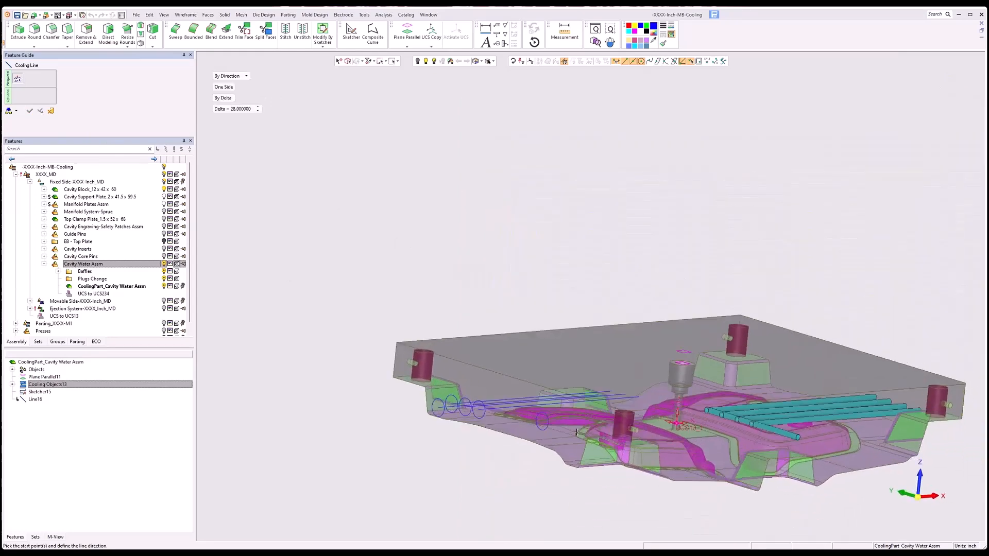
{"action": "scroll", "coordinate": [576, 432], "scroll_direction": "up", "scroll_amount": 3}
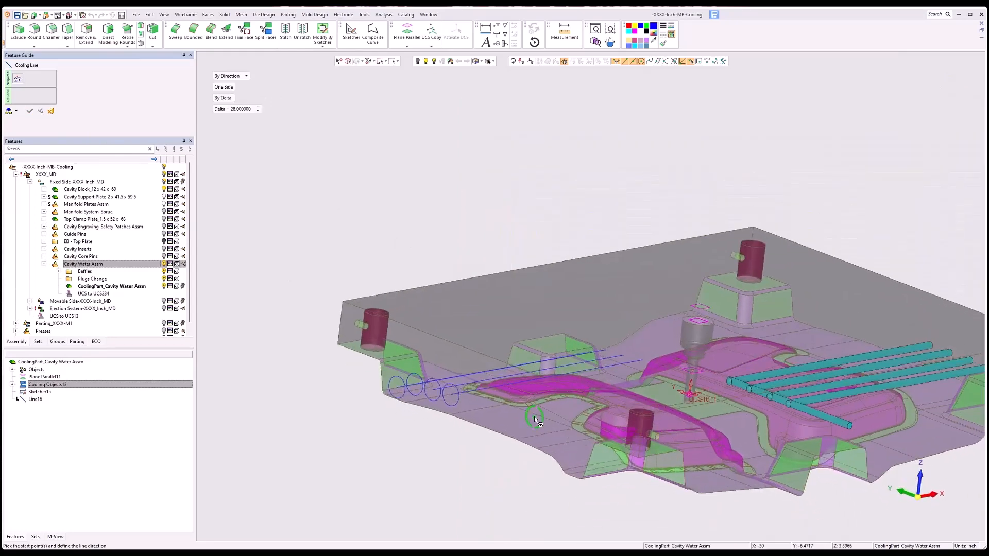
{"action": "left_click", "coordinate": [534, 416]}
{"action": "middle_click_drag", "start_coordinate": [610, 421], "coordinate": [711, 309]}
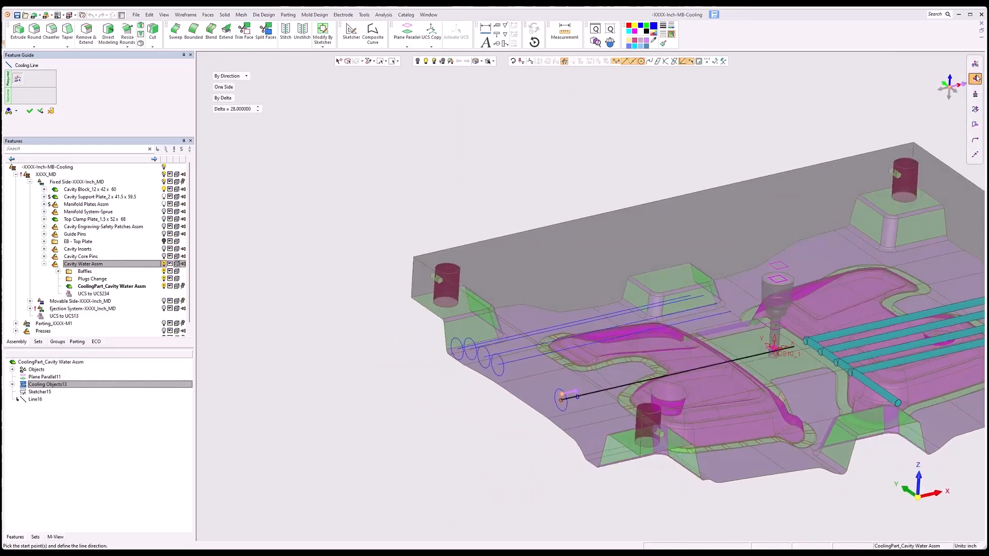
Step: Tilt the fifth cooling line toward the cavity by UCS and angles with an XZ projected angle of 5, and accept it
{"action": "left_click", "coordinate": [975, 64]}
{"action": "left_click", "coordinate": [931, 509]}
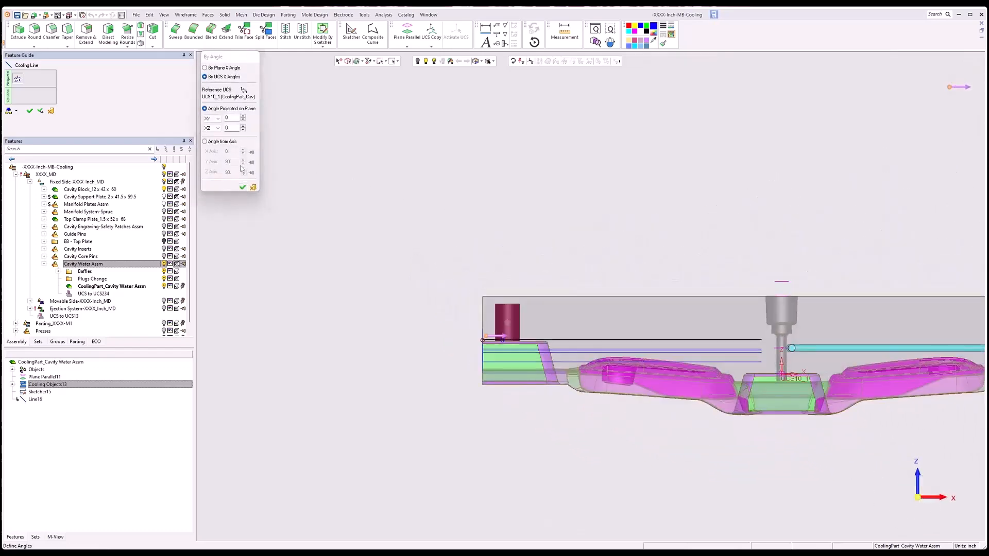
{"action": "left_click", "coordinate": [242, 126]}
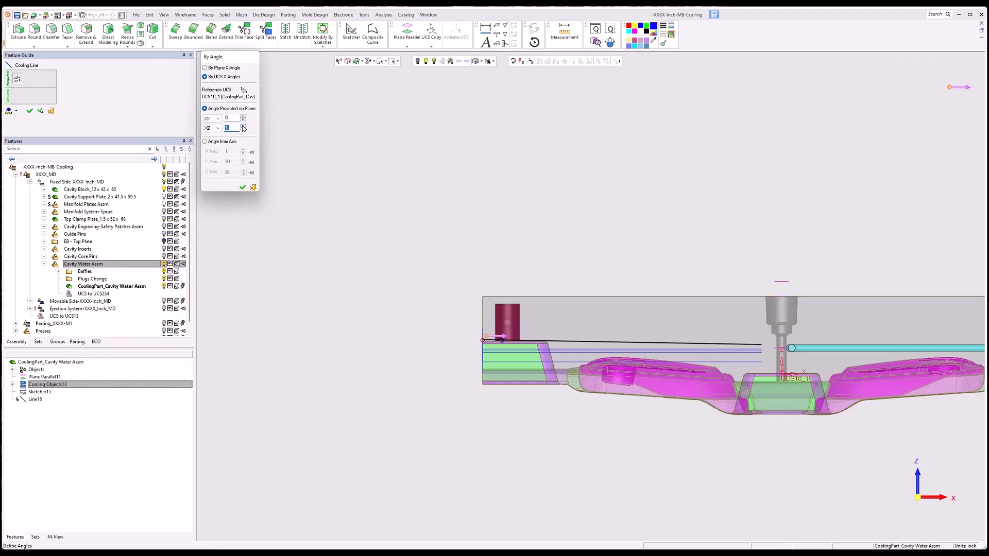
{"action": "left_click", "coordinate": [242, 125]}
{"action": "left_click", "coordinate": [242, 126]}
{"action": "left_click", "coordinate": [242, 125]}
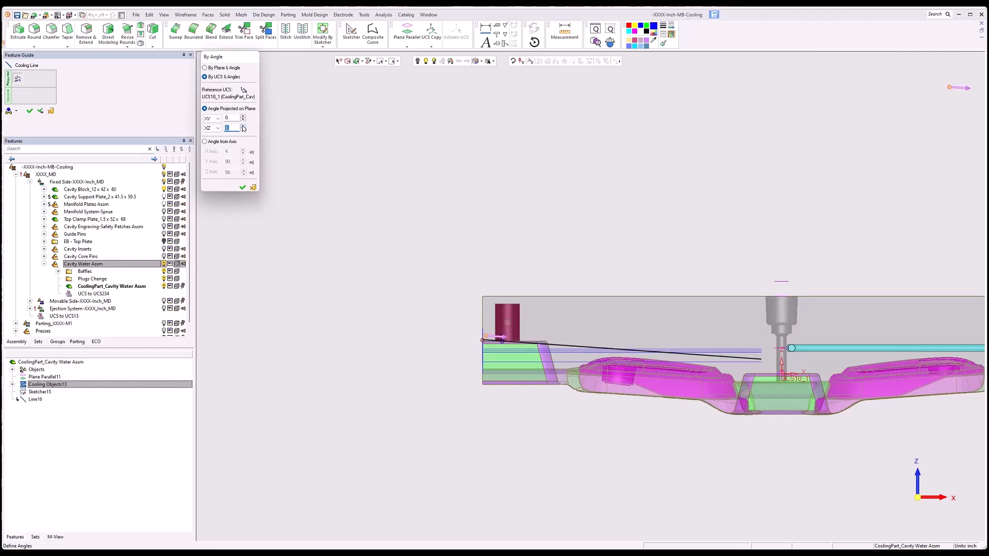
{"action": "left_click", "coordinate": [243, 126]}
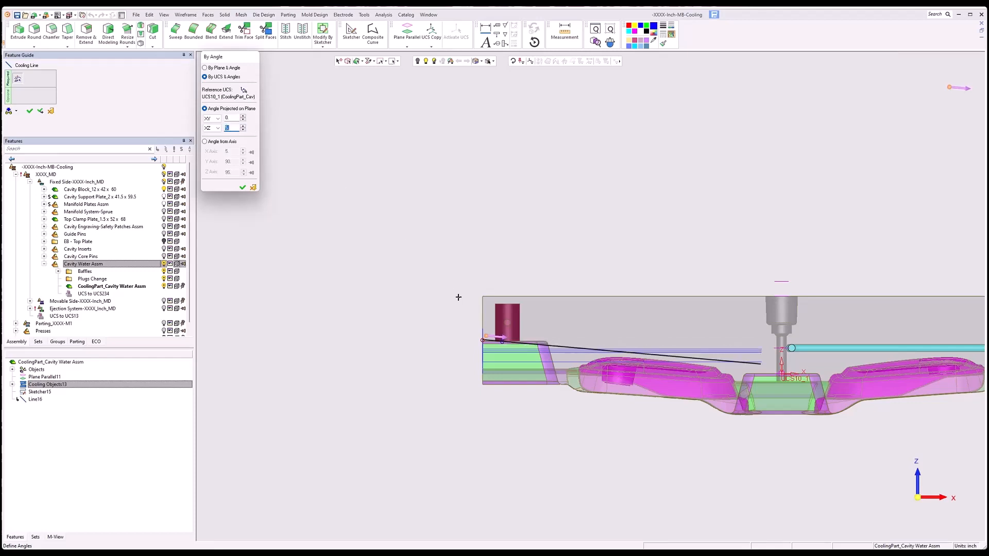
{"action": "left_click", "coordinate": [242, 188]}
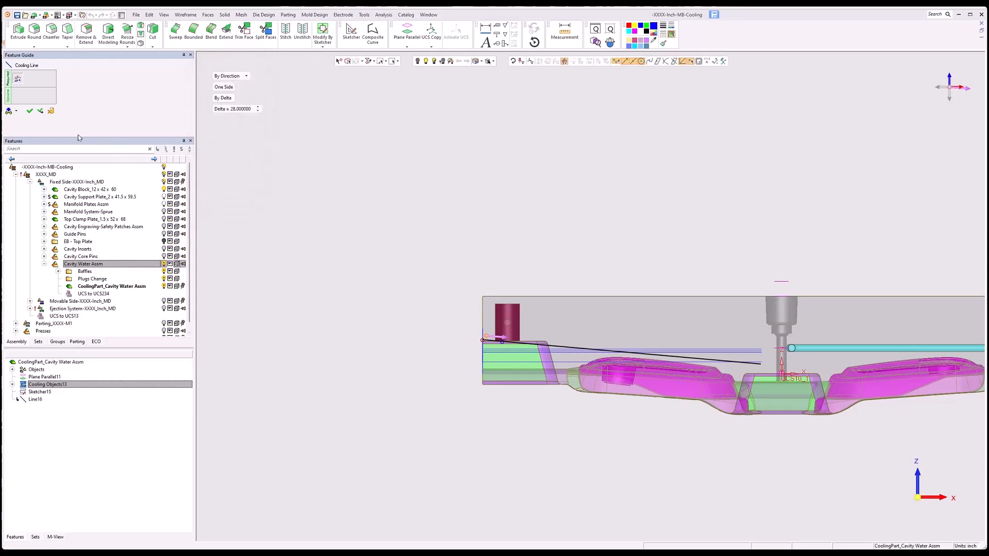
{"action": "left_click", "coordinate": [30, 111]}
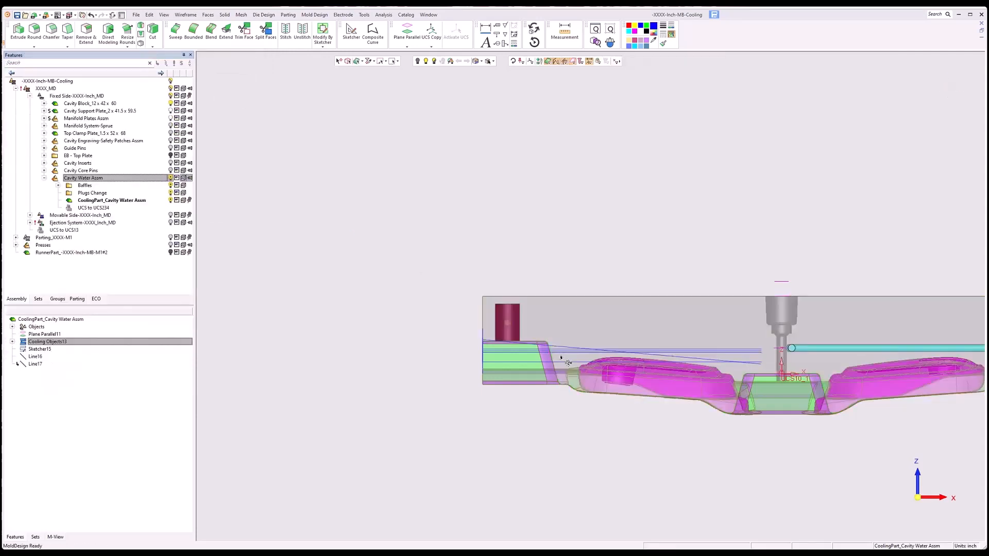
Step: Sketch a 2.25 diameter clearance circle beside the central sprue on the cavity block's long side face and accept the sketch
{"action": "middle_click_drag", "start_coordinate": [567, 363], "coordinate": [515, 329]}
{"action": "left_click", "coordinate": [313, 15]}
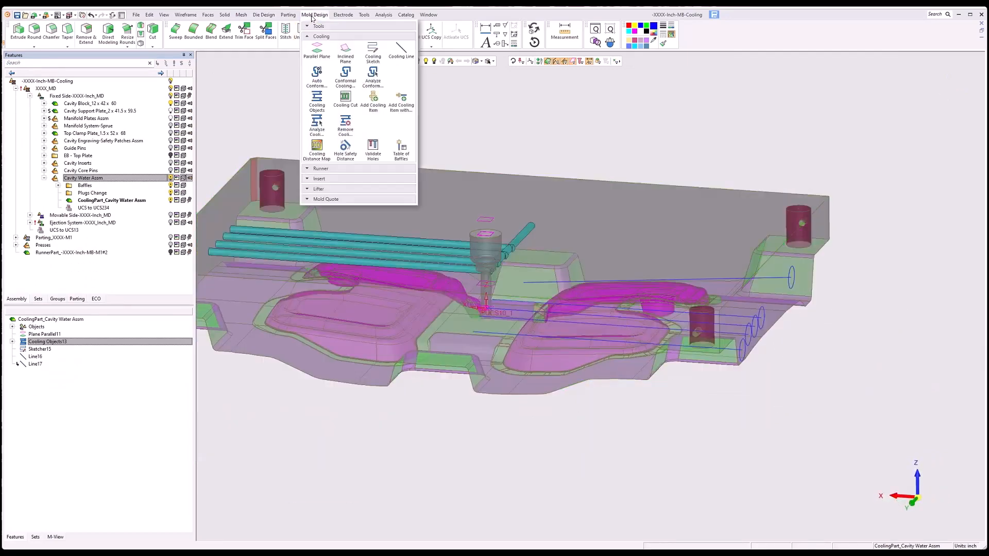
{"action": "left_click", "coordinate": [370, 57]}
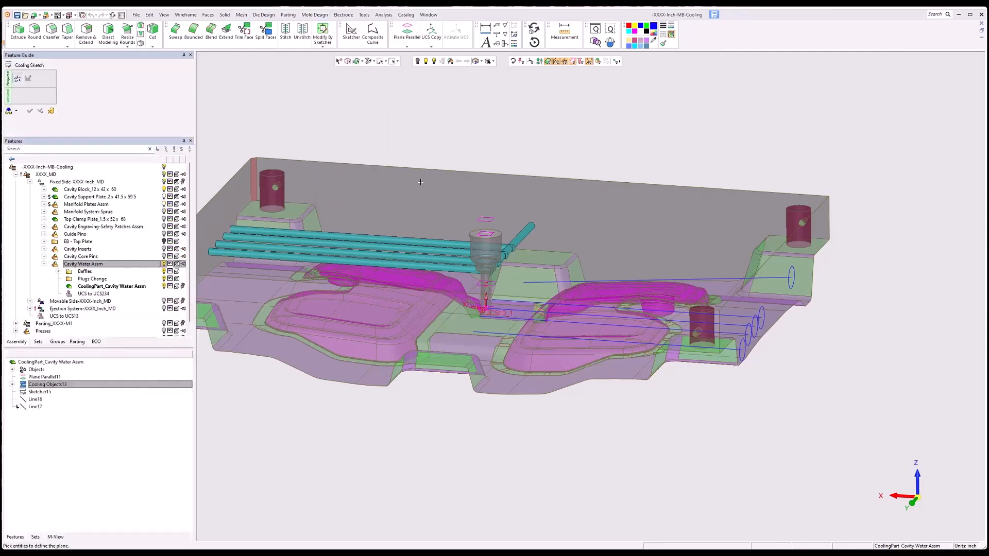
{"action": "left_click", "coordinate": [446, 315]}
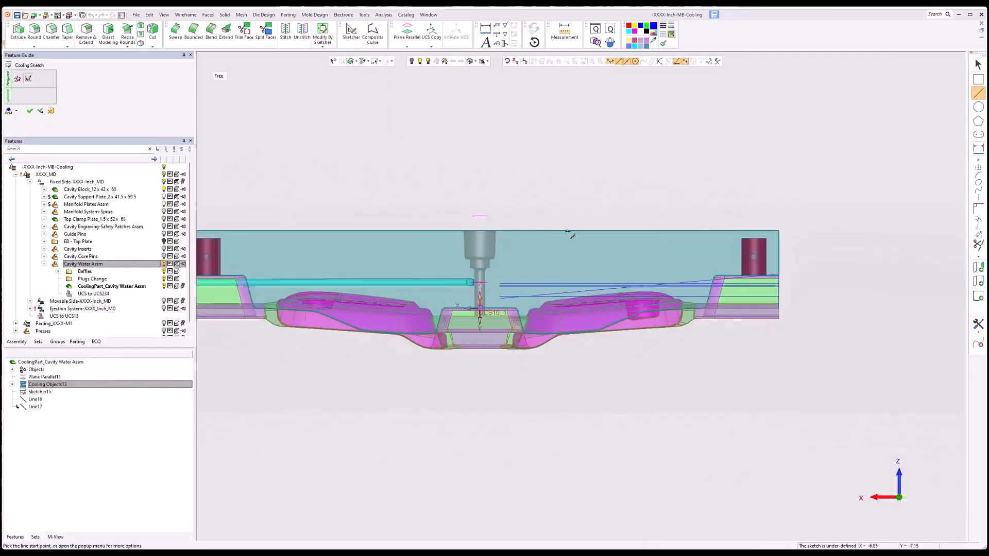
{"action": "left_click", "coordinate": [978, 107]}
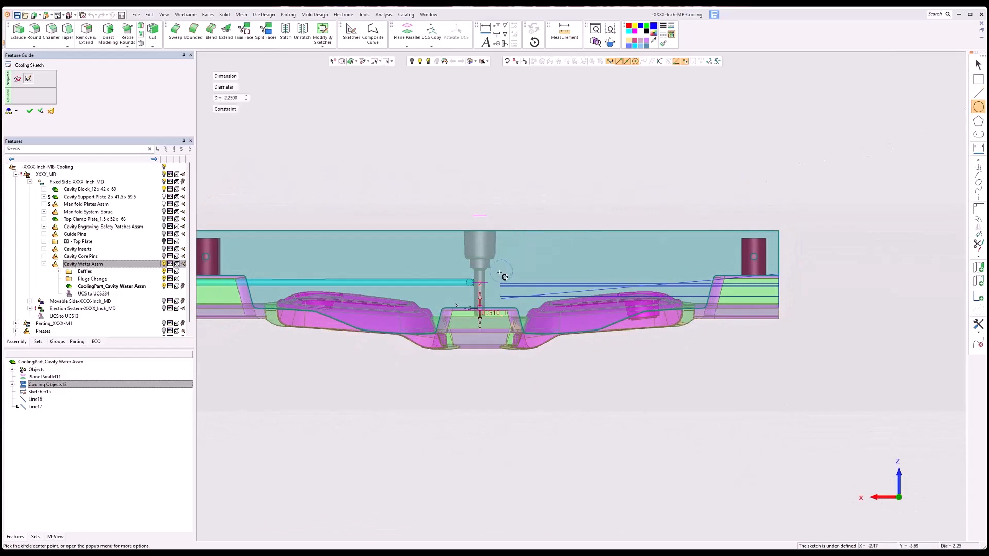
{"action": "scroll", "coordinate": [504, 277], "scroll_direction": "up", "scroll_amount": 3}
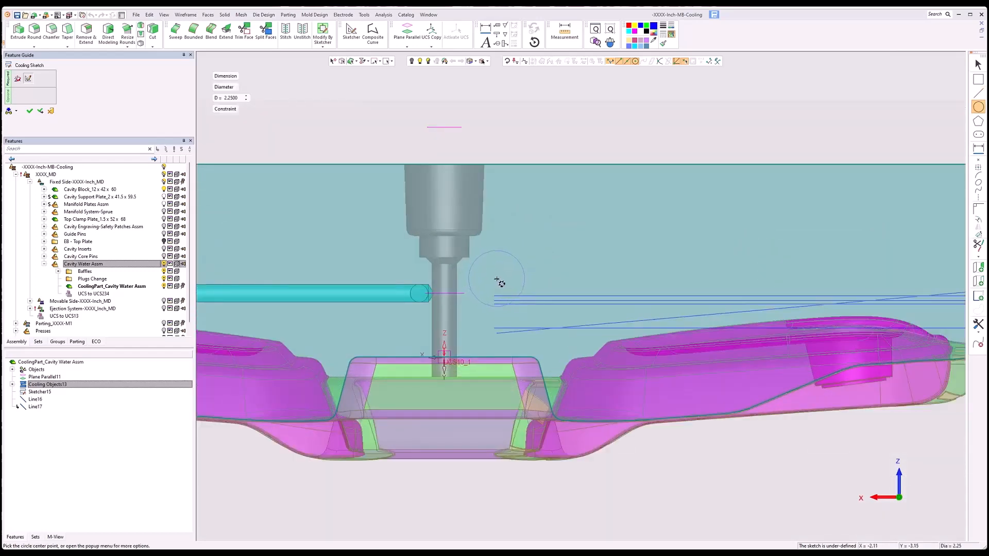
{"action": "left_click", "coordinate": [497, 279]}
{"action": "left_click", "coordinate": [30, 111]}
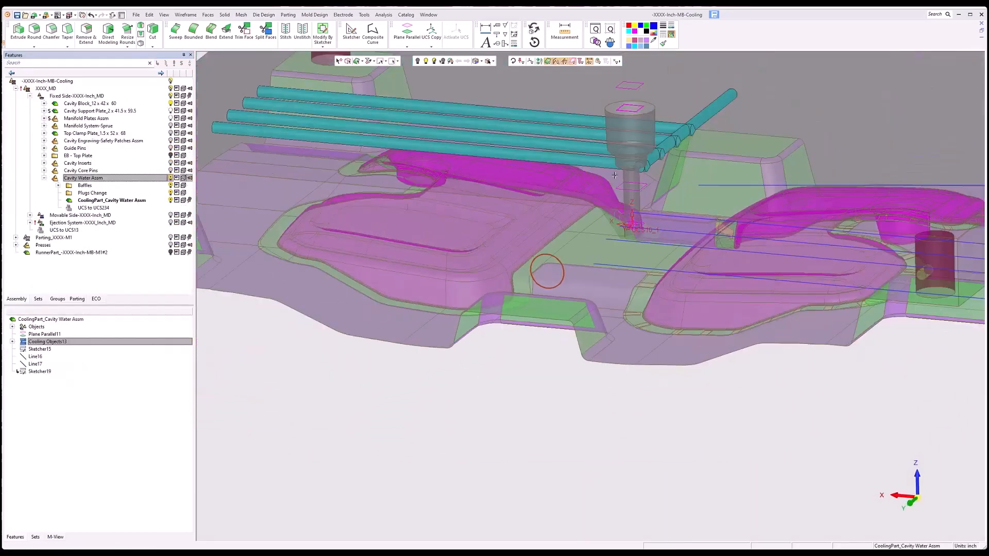
Step: Start a one-sided cooling line from the new circle's center and direct it perpendicular to the side face into the block
{"action": "left_click", "coordinate": [314, 15]}
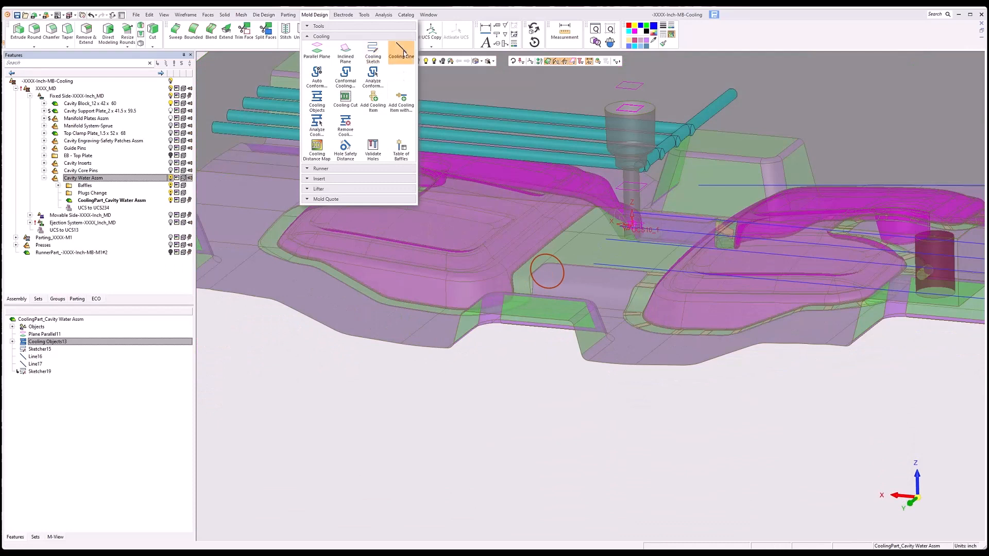
{"action": "left_click", "coordinate": [401, 50]}
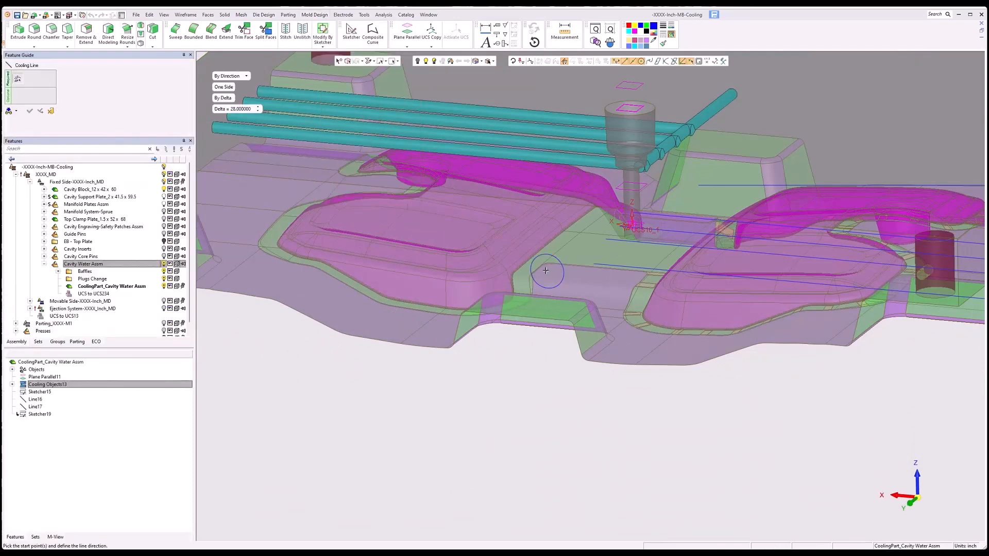
{"action": "left_click", "coordinate": [547, 271]}
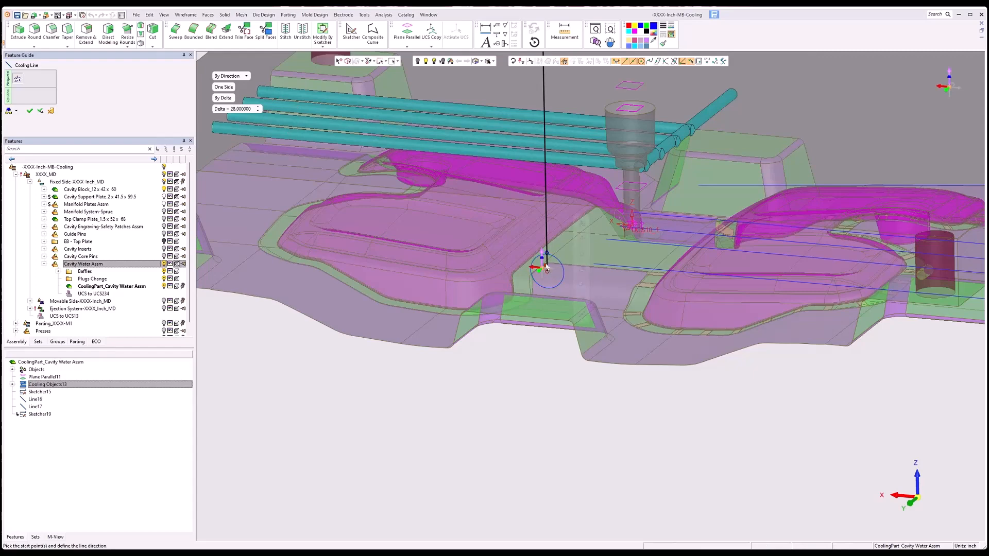
{"action": "middle_click_drag", "start_coordinate": [545, 267], "coordinate": [542, 274]}
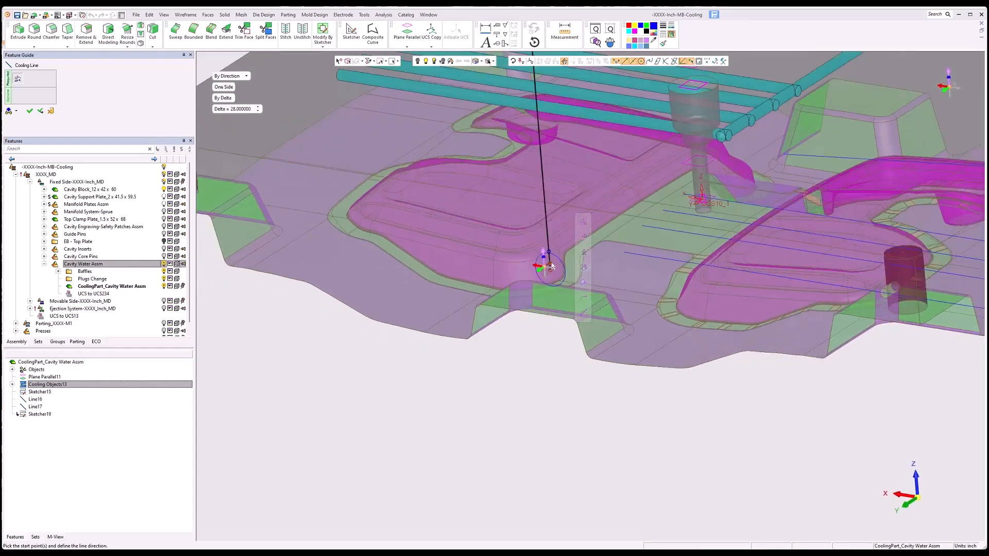
{"action": "left_click", "coordinate": [550, 264]}
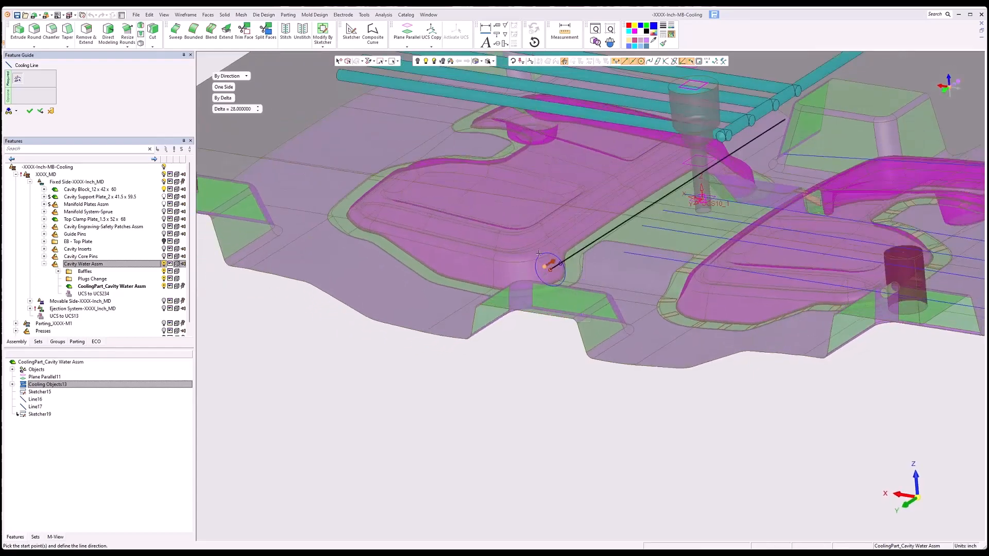
Step: Set the crossing line's extent by reference to the inner end of the tilted cooling line with zero offset, and apply it
{"action": "left_click", "coordinate": [223, 99]}
{"action": "left_click", "coordinate": [204, 99]}
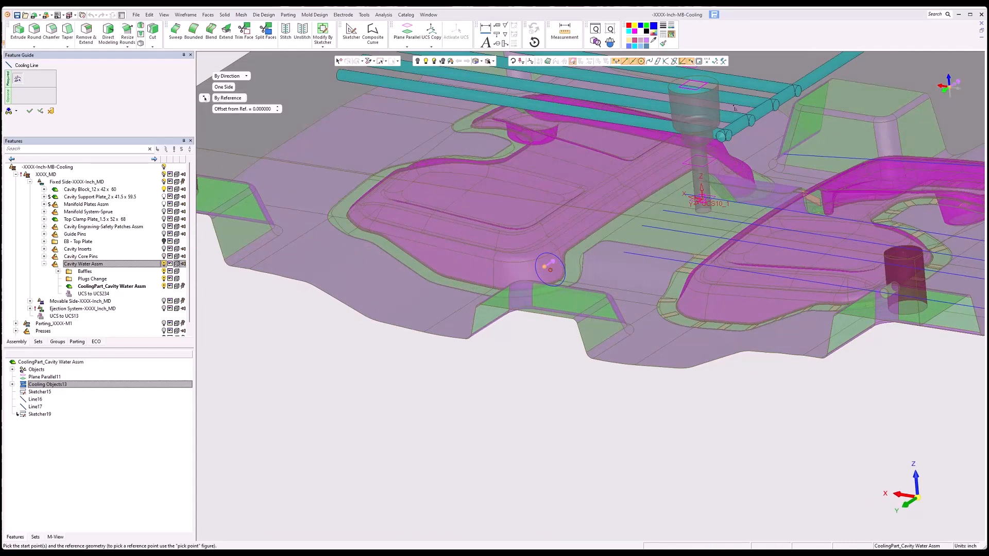
{"action": "left_click", "coordinate": [784, 156]}
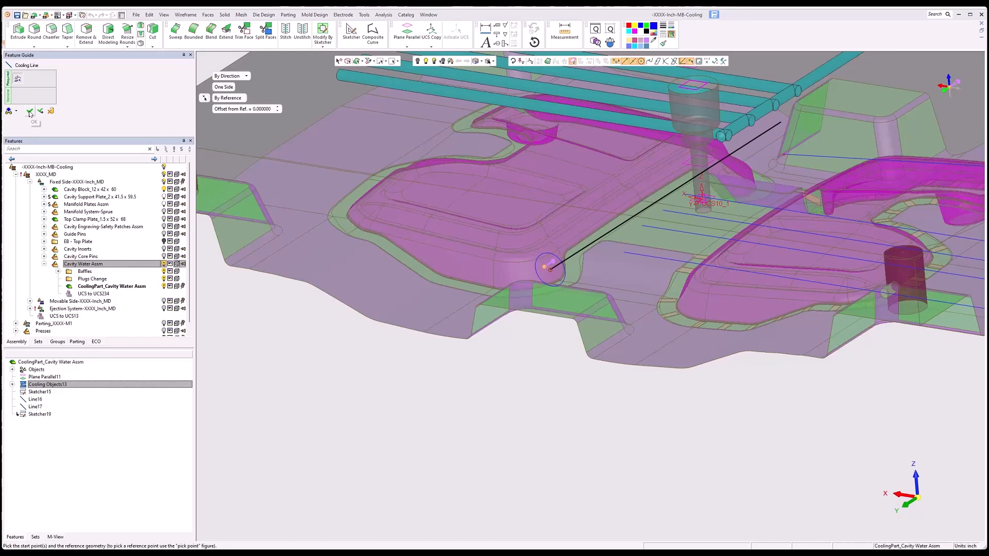
{"action": "left_click", "coordinate": [30, 112]}
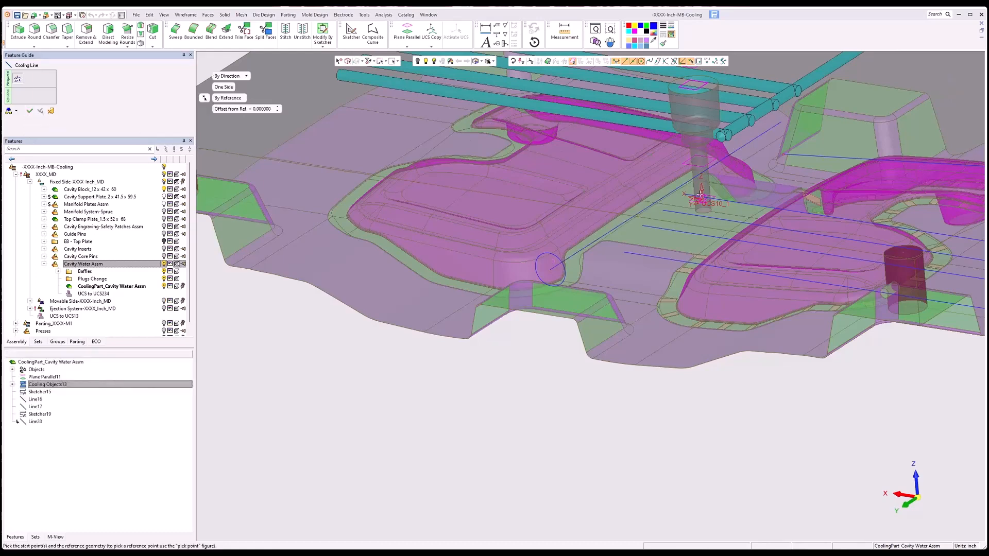
Step: Create vertical cooling lines from the inner ends of the four parallel lines and the tilted line up to the block's top face
{"action": "middle_click_drag", "start_coordinate": [593, 258], "coordinate": [571, 326]}
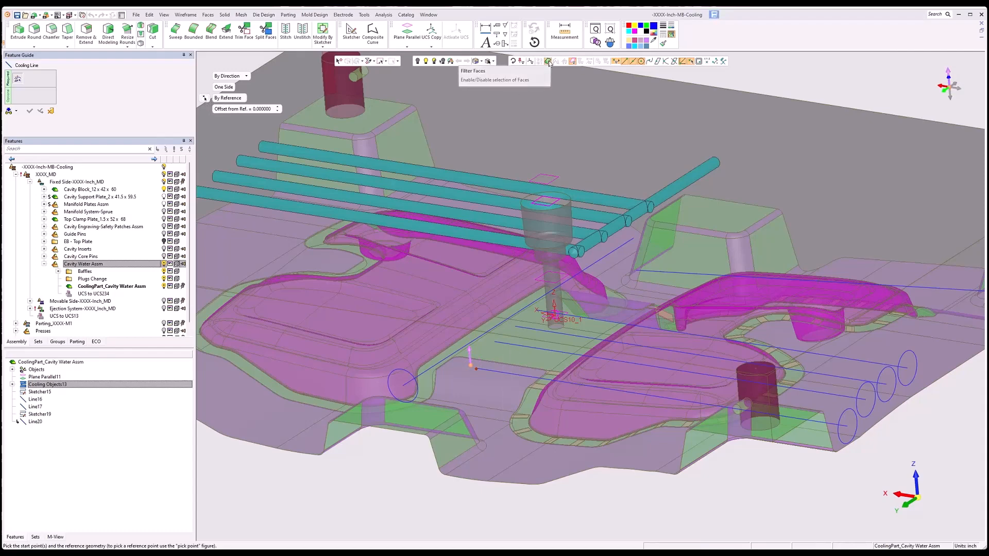
{"action": "left_click", "coordinate": [511, 280]}
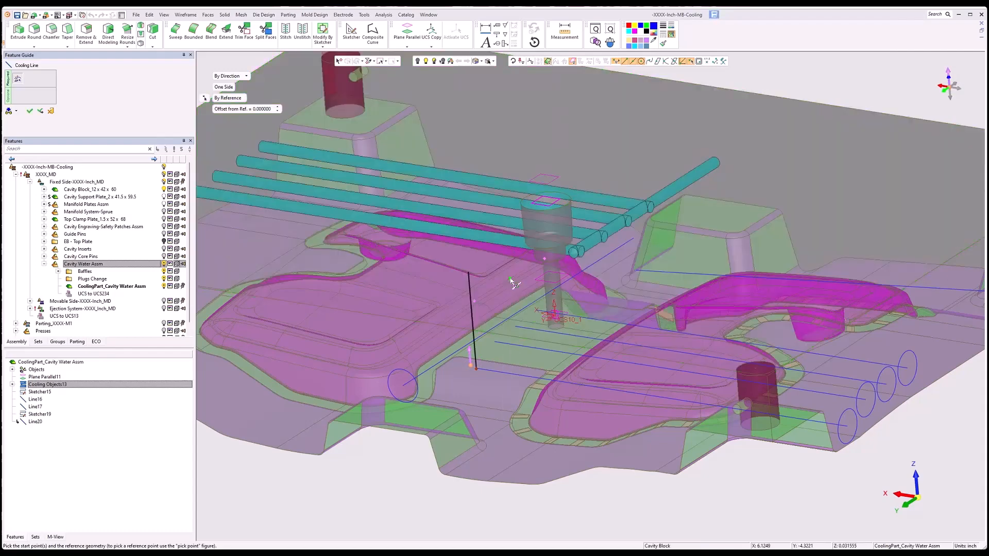
{"action": "left_click", "coordinate": [495, 343]}
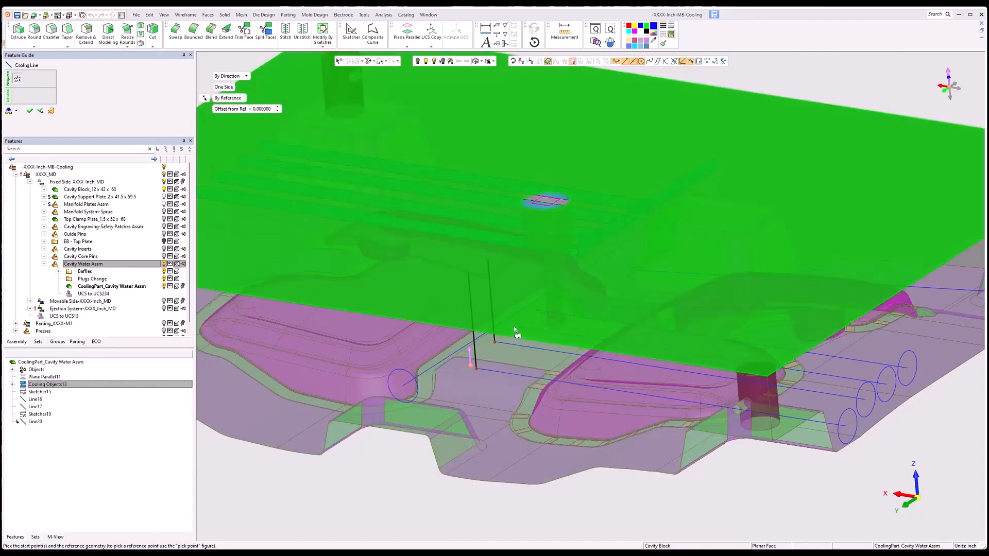
{"action": "left_click", "coordinate": [516, 327]}
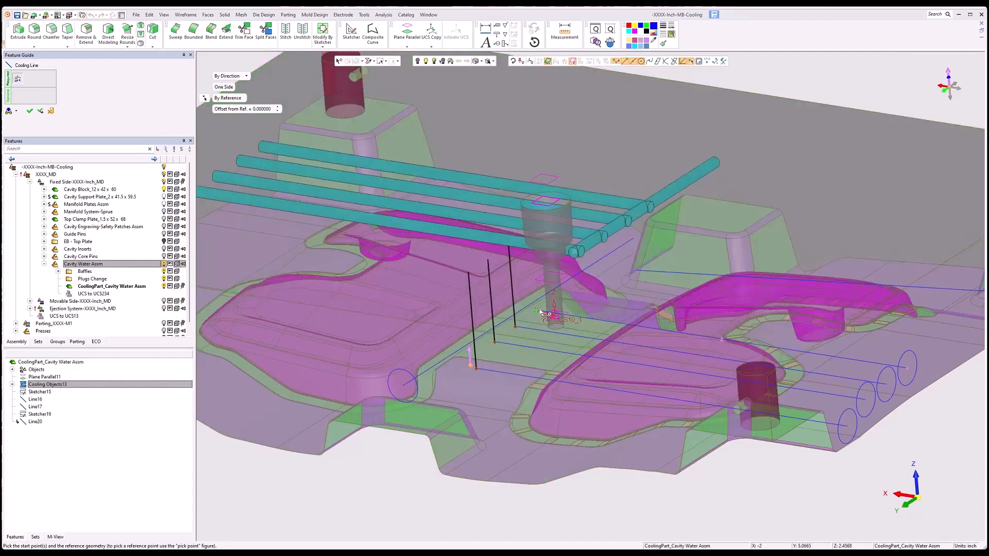
{"action": "left_click", "coordinate": [538, 310]}
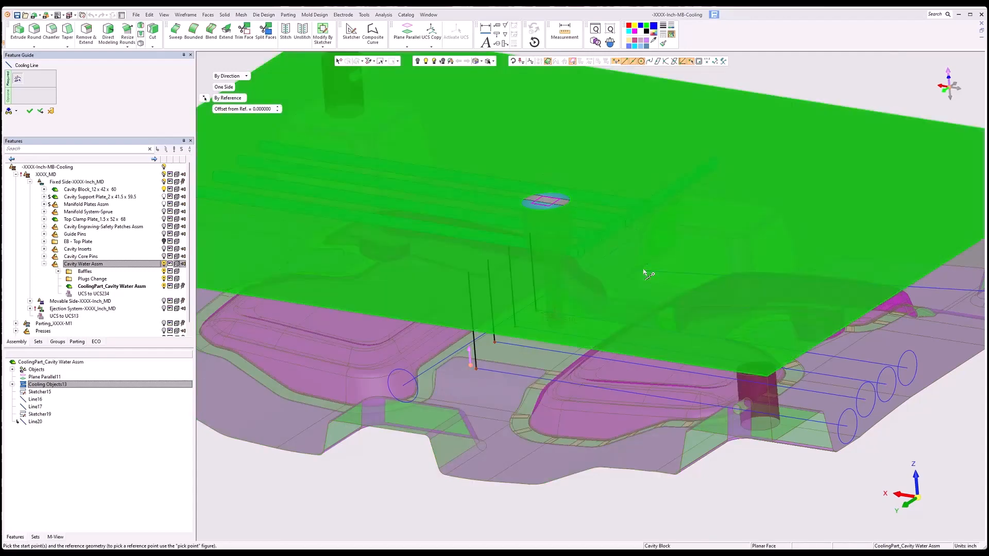
{"action": "left_click", "coordinate": [636, 275]}
{"action": "left_click", "coordinate": [30, 111]}
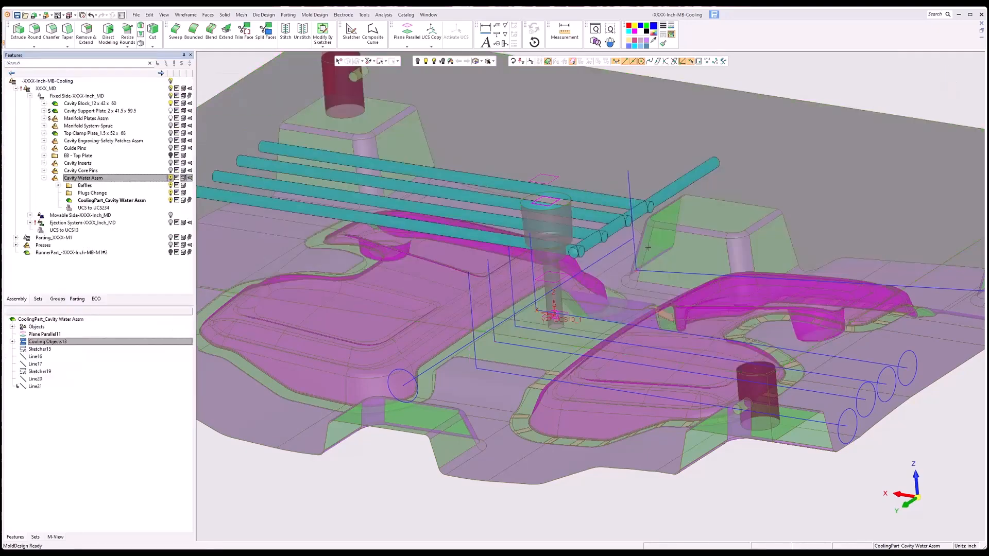
Step: Start a Cooling Objects feature and select the second circuit's four parallel lines and its tilted line
{"action": "middle_click_drag", "start_coordinate": [823, 294], "coordinate": [618, 321]}
{"action": "scroll", "coordinate": [618, 320], "scroll_direction": "down", "scroll_amount": 2}
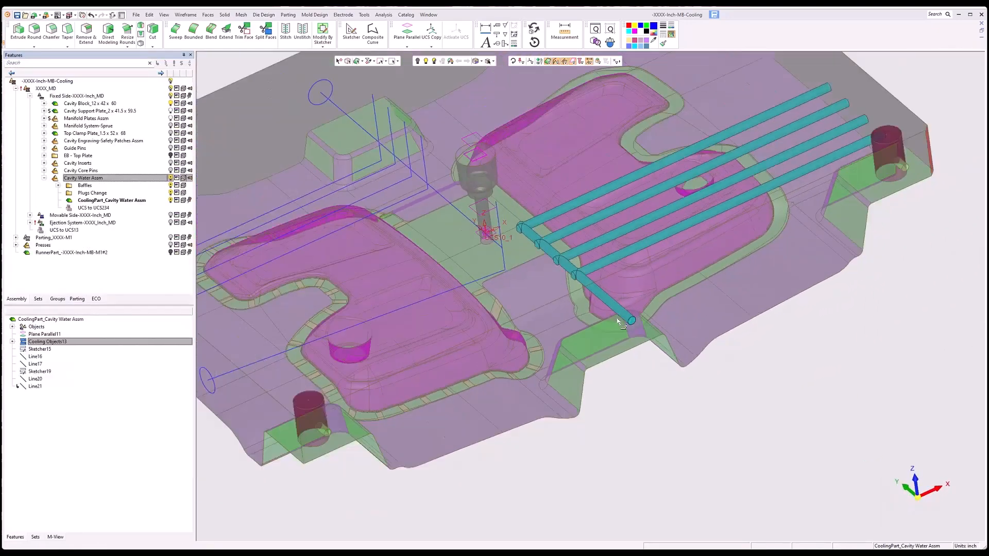
{"action": "scroll", "coordinate": [618, 321], "scroll_direction": "down", "scroll_amount": 4}
{"action": "scroll", "coordinate": [501, 249], "scroll_direction": "up", "scroll_amount": 3}
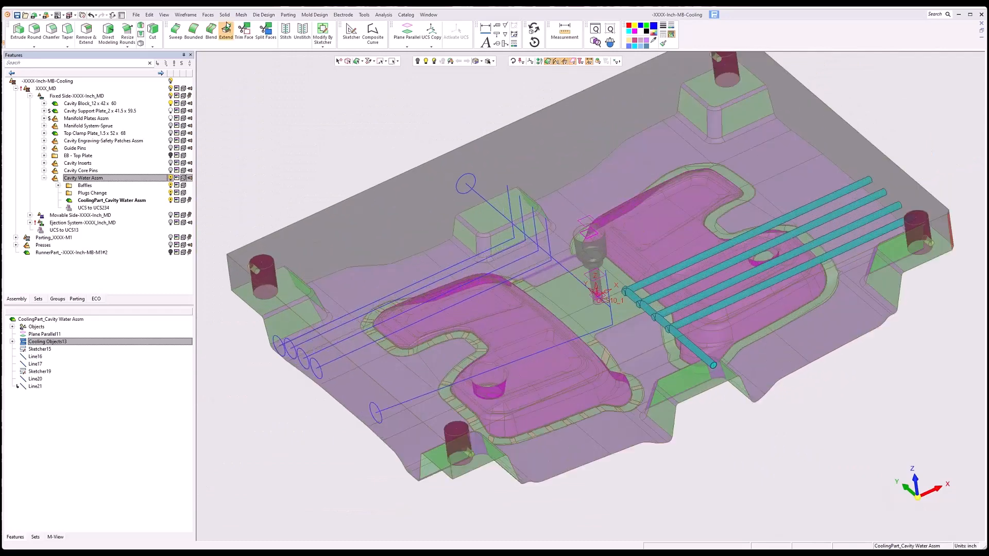
{"action": "left_click", "coordinate": [343, 14]}
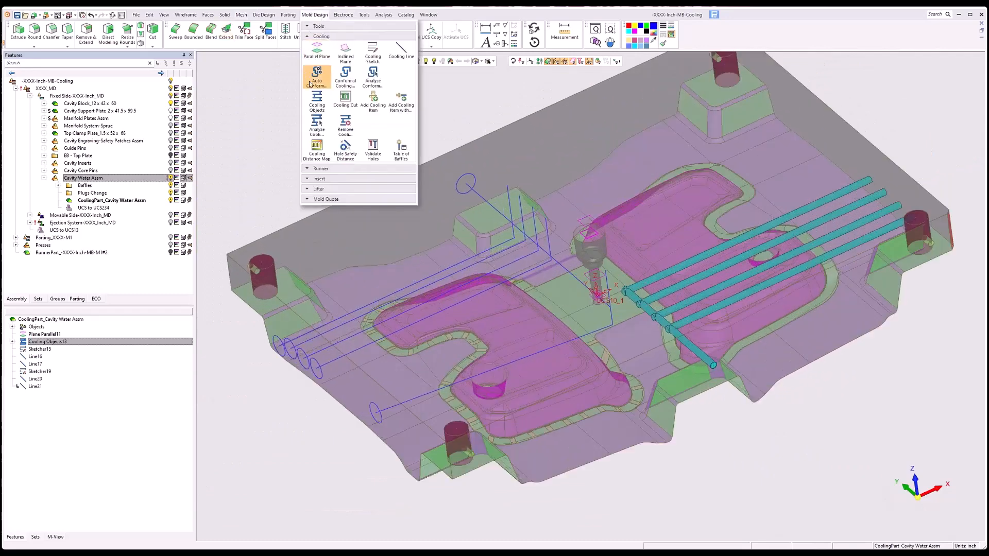
{"action": "left_click", "coordinate": [315, 99]}
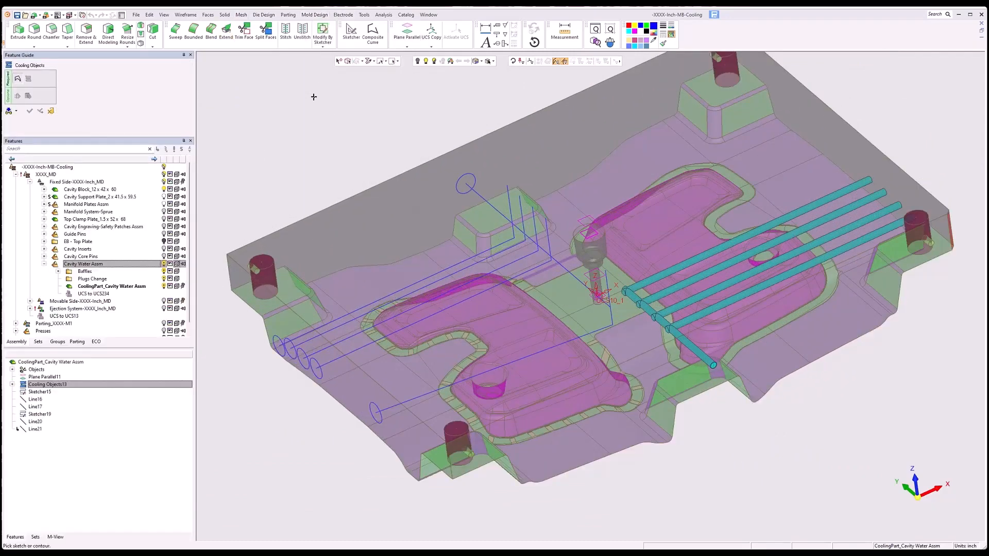
{"action": "left_click", "coordinate": [335, 320]}
{"action": "left_click", "coordinate": [341, 326]}
{"action": "left_click", "coordinate": [349, 340]}
{"action": "left_click", "coordinate": [360, 349]}
{"action": "left_click", "coordinate": [588, 334]}
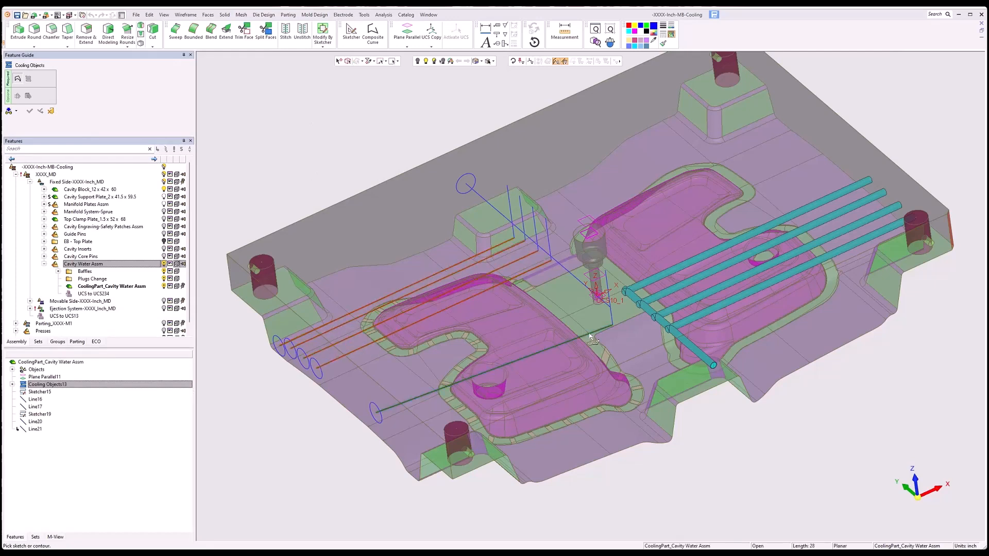
Step: Add the crossing line and the five vertical lines to the selection and generate the cooling channels
{"action": "left_click", "coordinate": [609, 309]}
{"action": "left_click", "coordinate": [578, 282]}
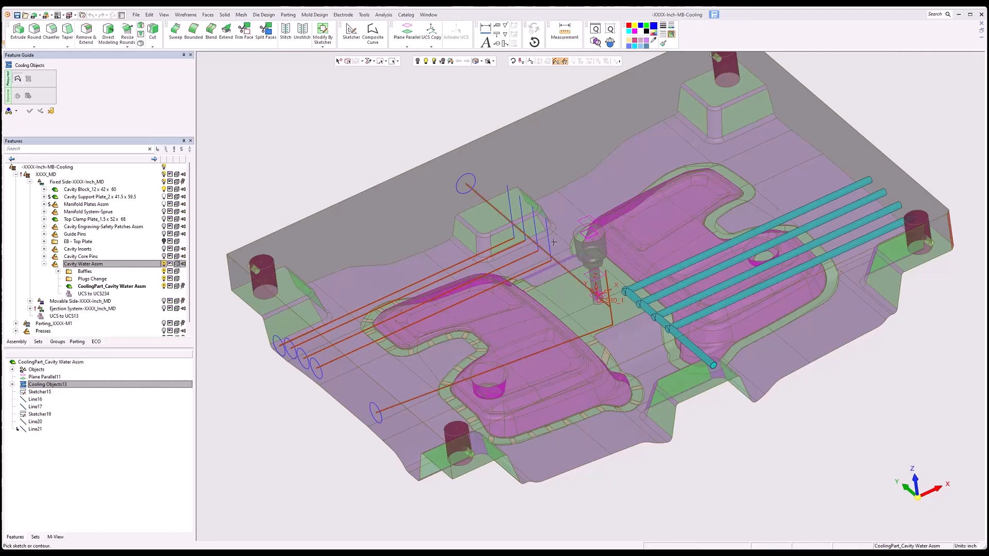
{"action": "left_click", "coordinate": [547, 237]}
{"action": "left_click", "coordinate": [535, 236]}
{"action": "left_click", "coordinate": [521, 222]}
{"action": "left_click", "coordinate": [510, 206]}
{"action": "middle_click", "coordinate": [387, 130]}
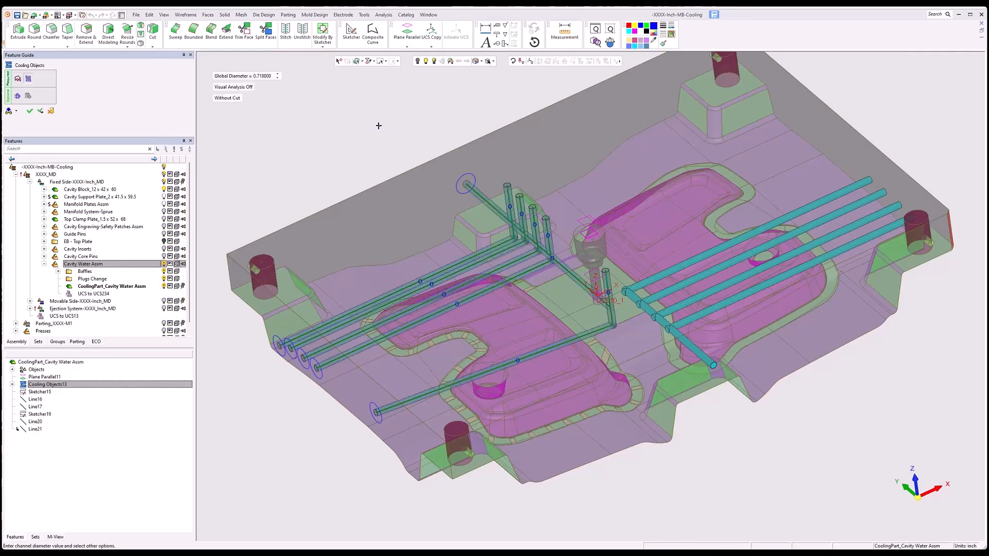
Step: Turn on the visual analysis with a 0.75 offset and examine the channel clearance from the cavity side
{"action": "left_click", "coordinate": [240, 88]}
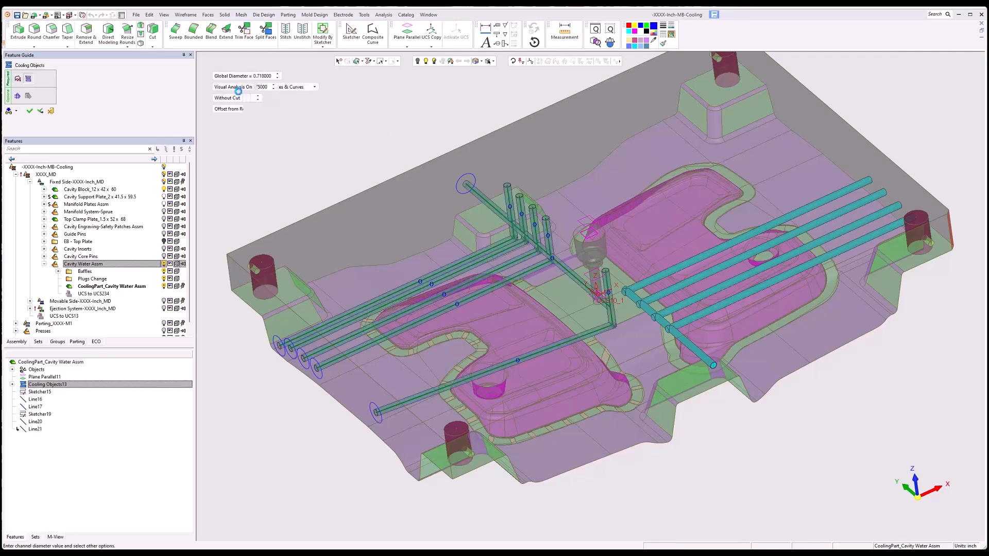
{"action": "left_click", "coordinate": [241, 99]}
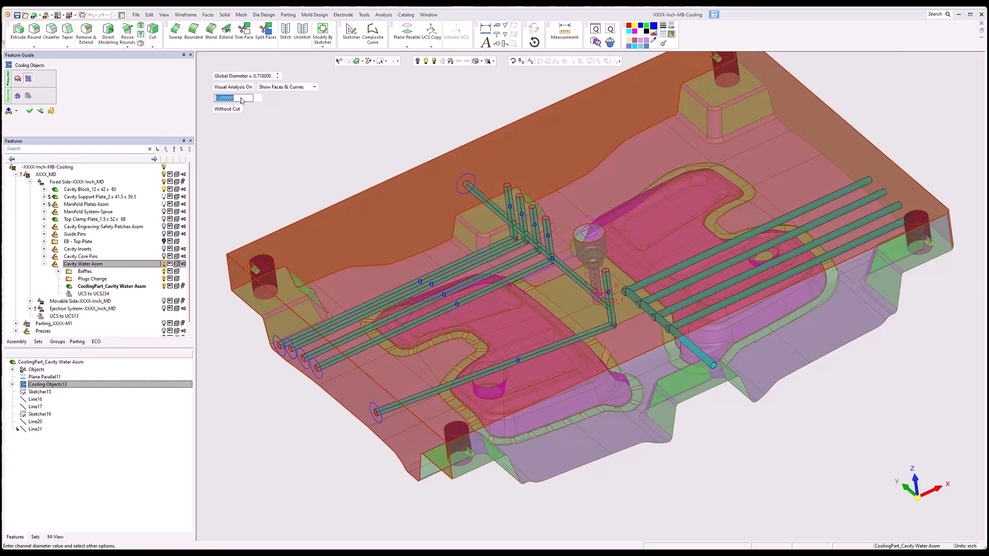
{"action": "type", "text": ".75"}
{"action": "key", "text": "Return"}
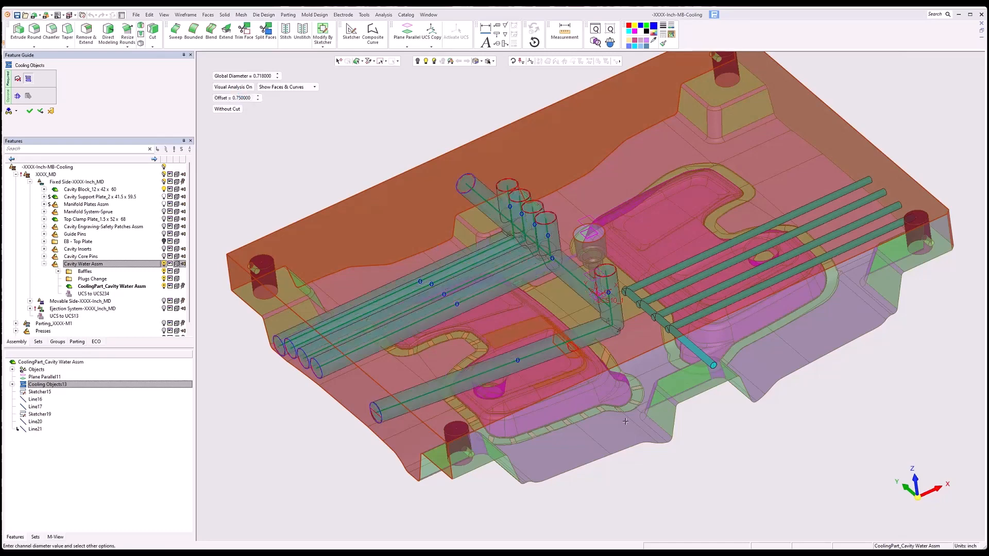
{"action": "middle_click_drag", "start_coordinate": [625, 421], "coordinate": [553, 173]}
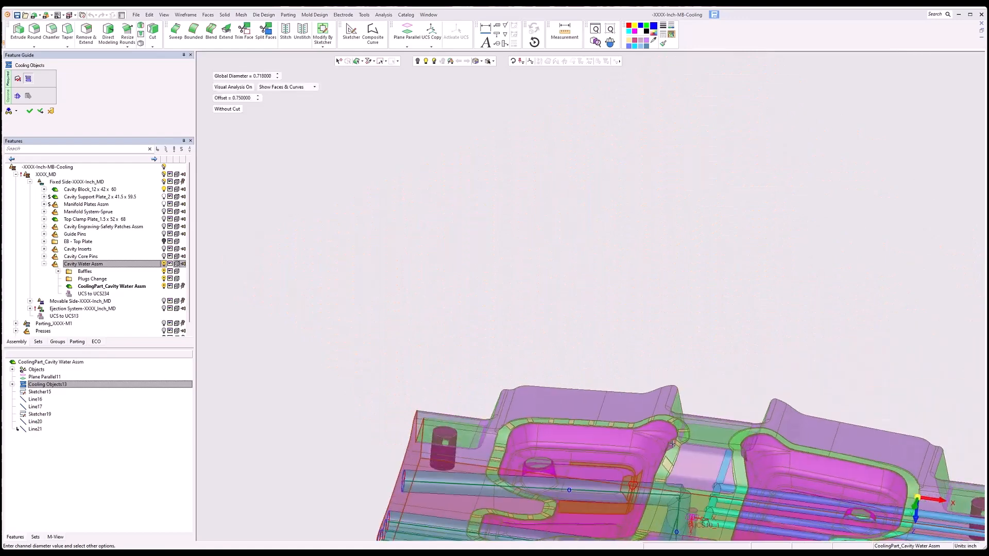
{"action": "middle_click_drag", "start_coordinate": [672, 444], "coordinate": [634, 248]}
{"action": "middle_click_drag", "start_coordinate": [534, 313], "coordinate": [582, 328]}
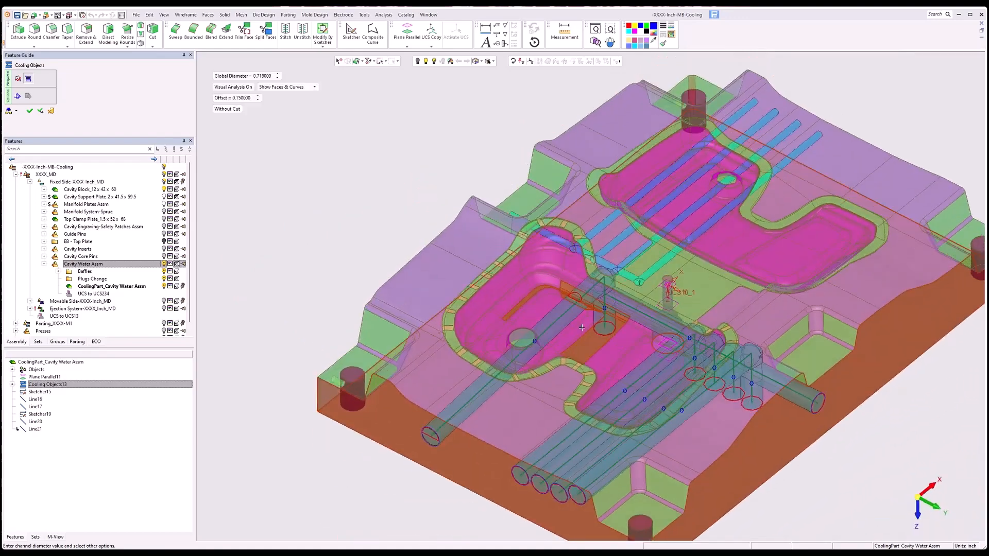
{"action": "scroll", "coordinate": [577, 317], "scroll_direction": "up", "scroll_amount": 2}
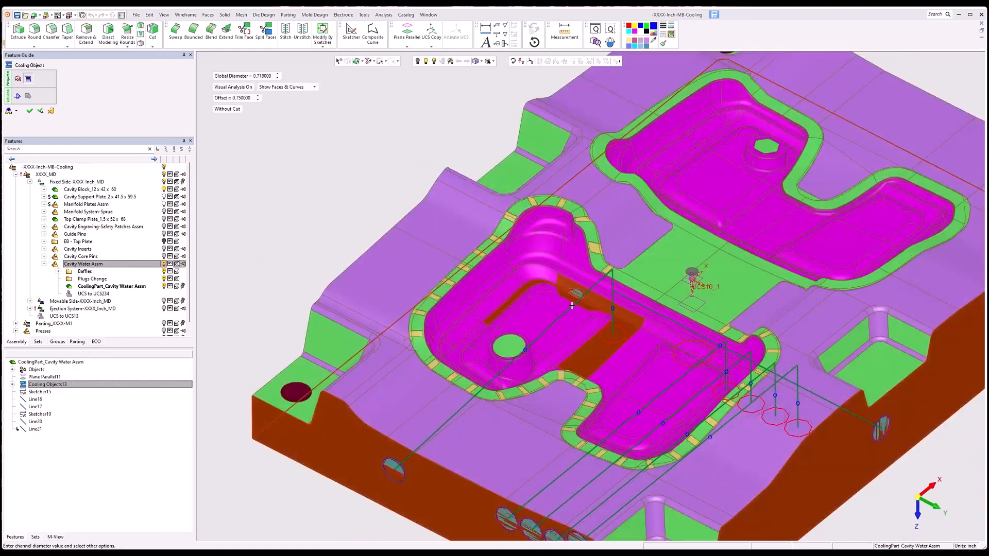
{"action": "middle_click_drag", "start_coordinate": [553, 343], "coordinate": [584, 304]}
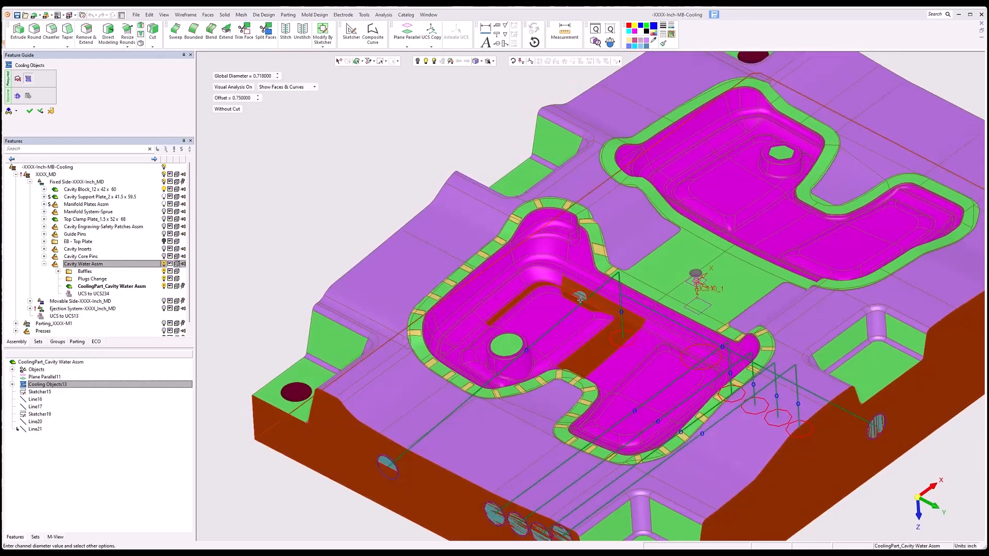
Step: Set the analysis offset to 0.7, and accept the cooling objects with the visual analysis turned off
{"action": "left_click", "coordinate": [244, 97]}
{"action": "key", "text": "BackSpace"}
{"action": "type", "text": ".7"}
{"action": "key", "text": "Return"}
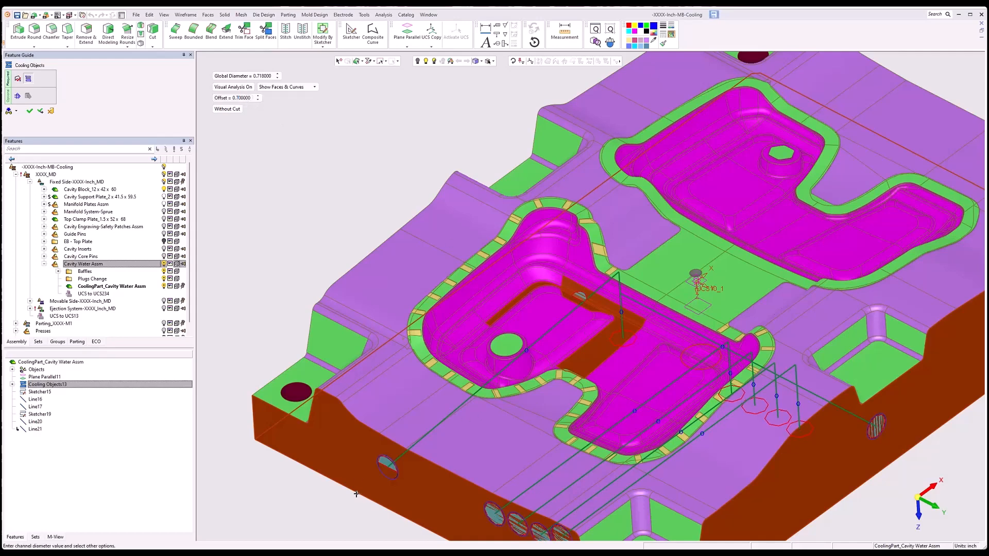
{"action": "left_click", "coordinate": [234, 87]}
{"action": "left_click", "coordinate": [29, 113]}
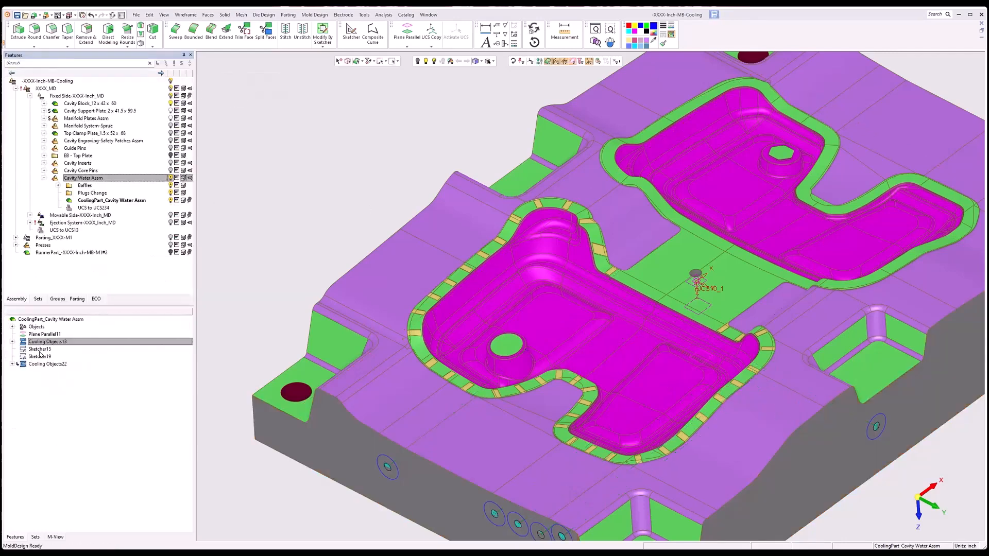
Step: Edit the short side face's cooling sketch to move the tilted channel's circle slightly farther from the cavity surface, and accept it
{"action": "left_click", "coordinate": [42, 356]}
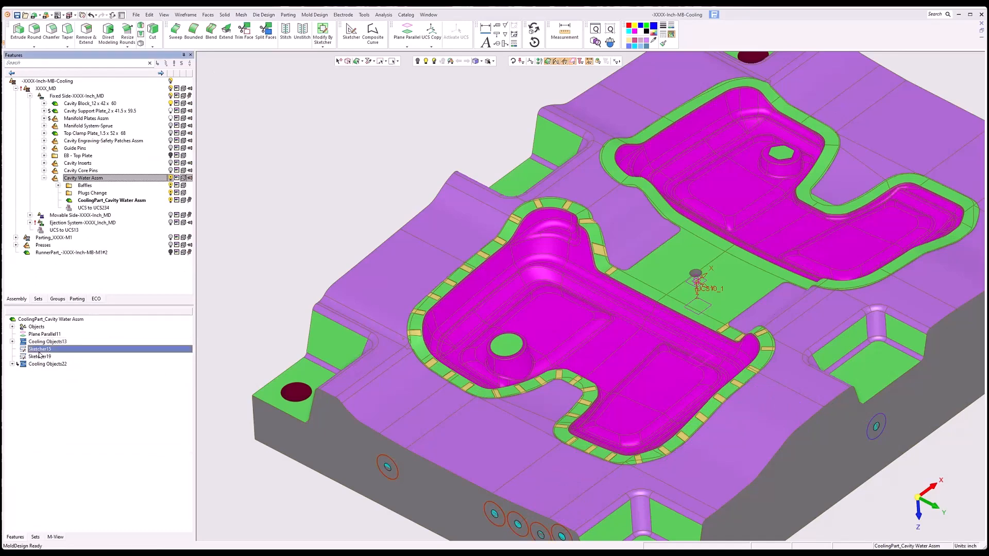
{"action": "right_click", "coordinate": [37, 350]}
{"action": "left_click", "coordinate": [57, 356]}
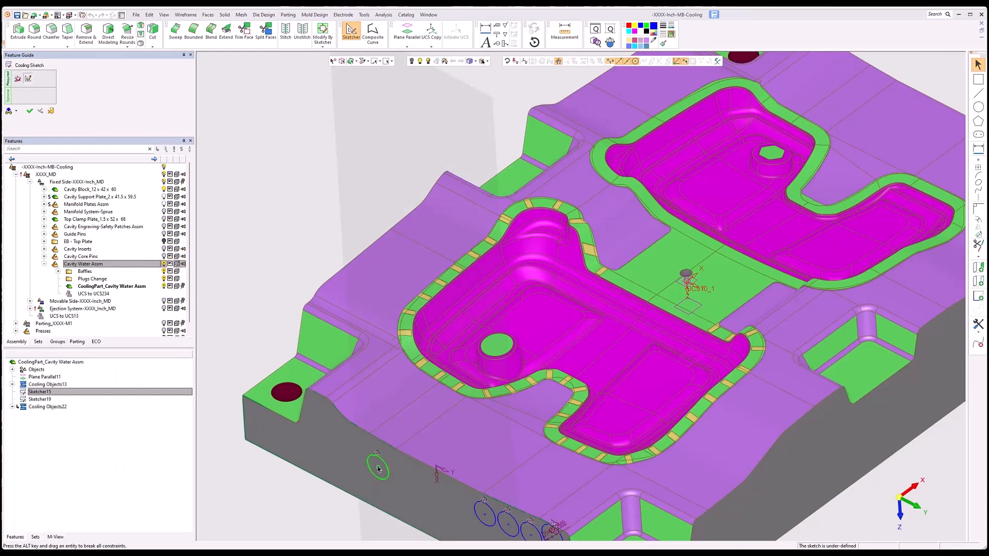
{"action": "left_click_drag", "start_coordinate": [378, 471], "coordinate": [378, 474]}
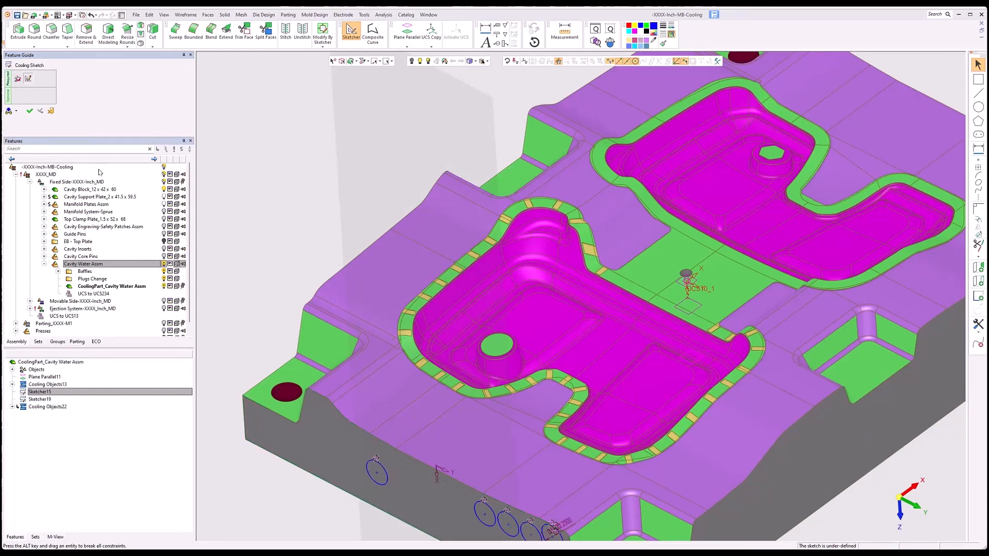
{"action": "left_click", "coordinate": [29, 111]}
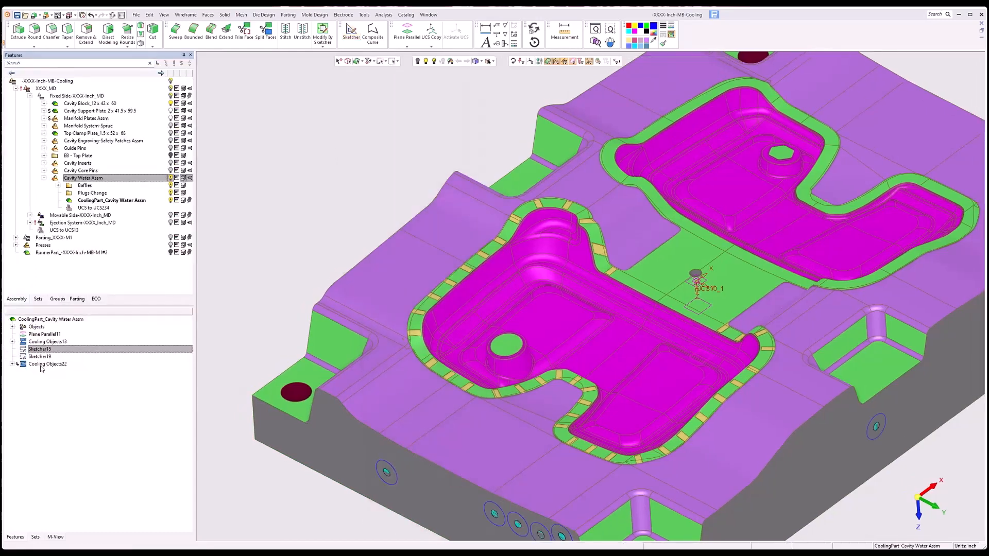
Step: Edit the second circuit's cooling objects and check their clearance with visual analysis at a 0.75 offset, viewing the block as transparent
{"action": "left_click", "coordinate": [45, 365]}
{"action": "right_click", "coordinate": [45, 364]}
{"action": "left_click", "coordinate": [69, 367]}
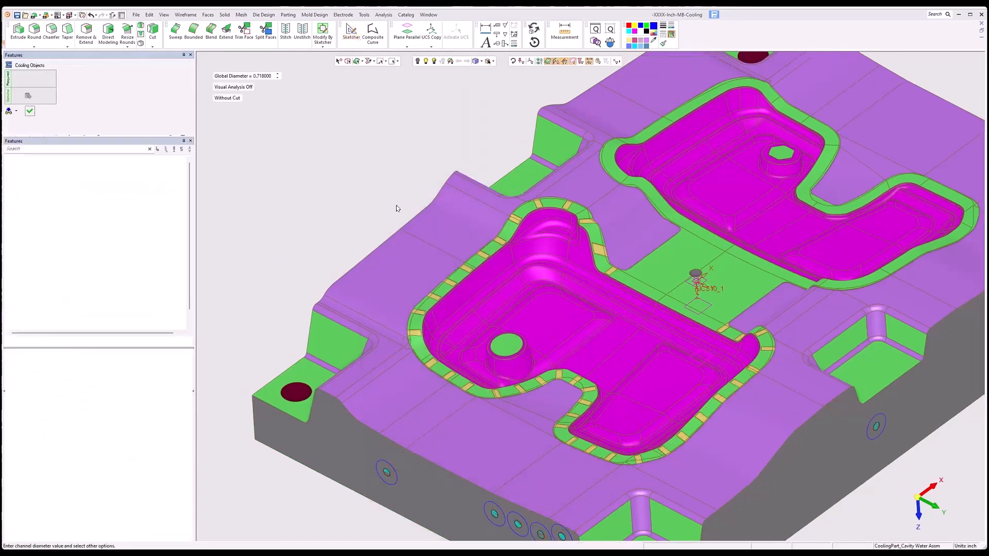
{"action": "left_click", "coordinate": [248, 87]}
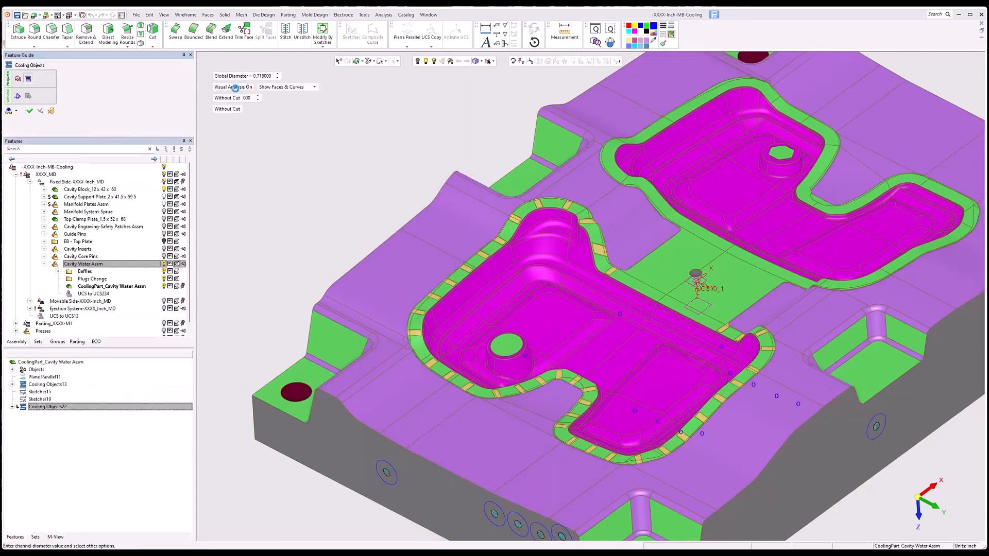
{"action": "left_click", "coordinate": [239, 99]}
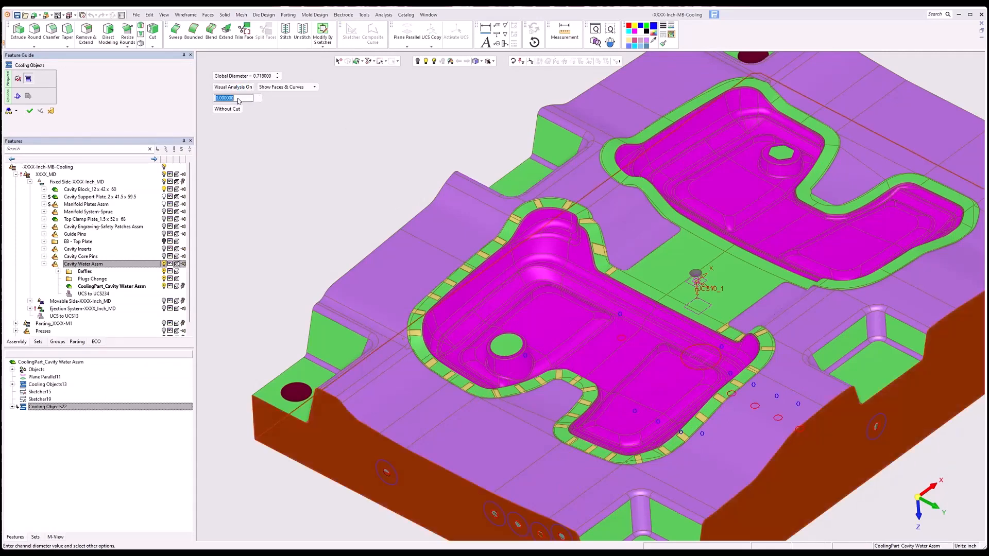
{"action": "type", "text": ".75"}
{"action": "key", "text": "Return"}
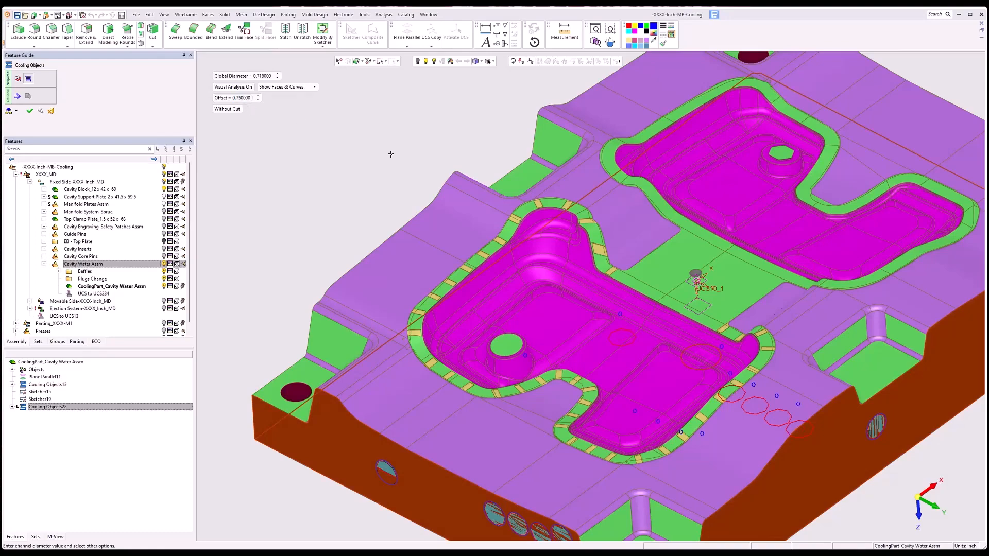
{"action": "key", "text": "ctrl+t"}
{"action": "middle_click_drag", "start_coordinate": [504, 231], "coordinate": [524, 224]}
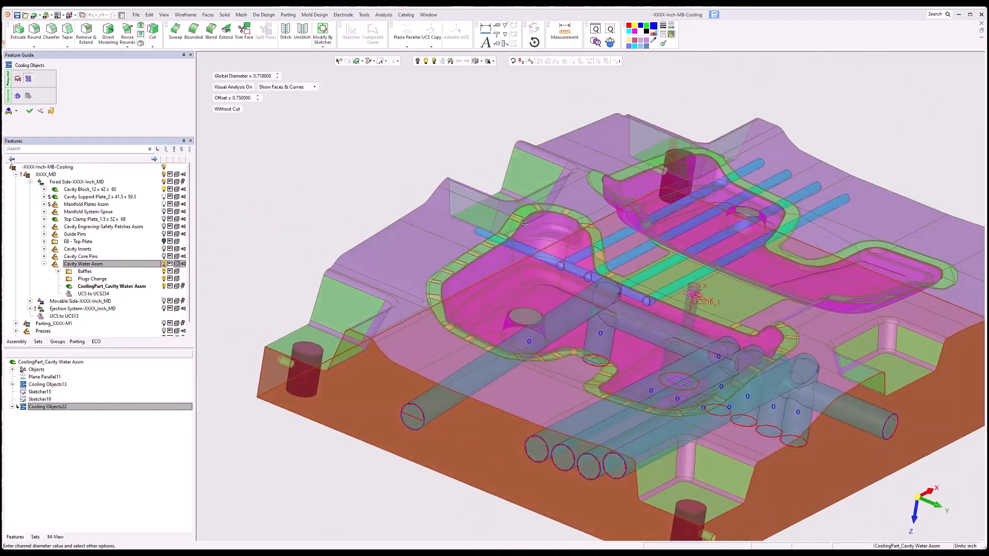
Step: Set the drill extension to 0.5 for the second circuit's cooling channels and accept the feature
{"action": "left_click", "coordinate": [18, 96]}
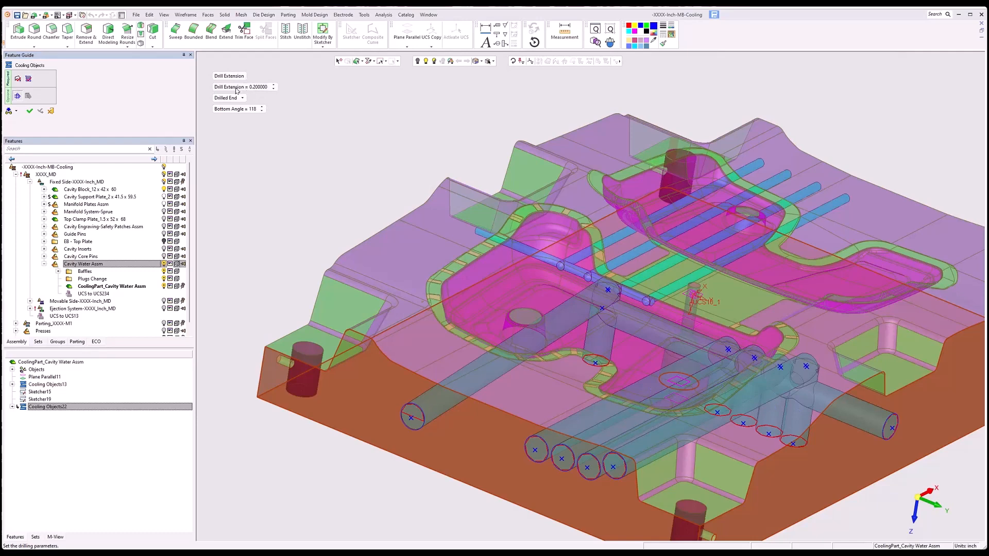
{"action": "left_click", "coordinate": [286, 90]}
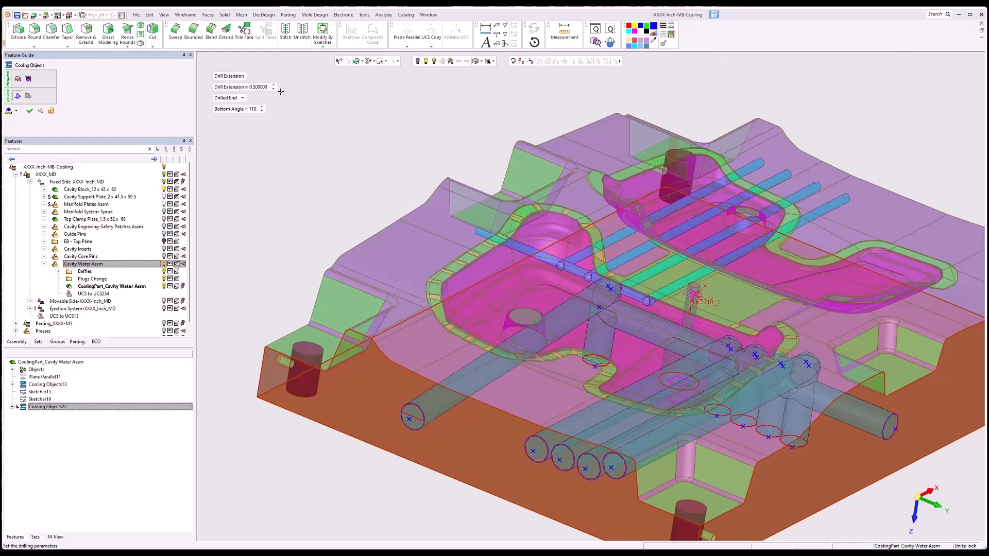
{"action": "left_click", "coordinate": [286, 95]}
{"action": "left_click", "coordinate": [273, 89]}
{"action": "left_click", "coordinate": [28, 110]}
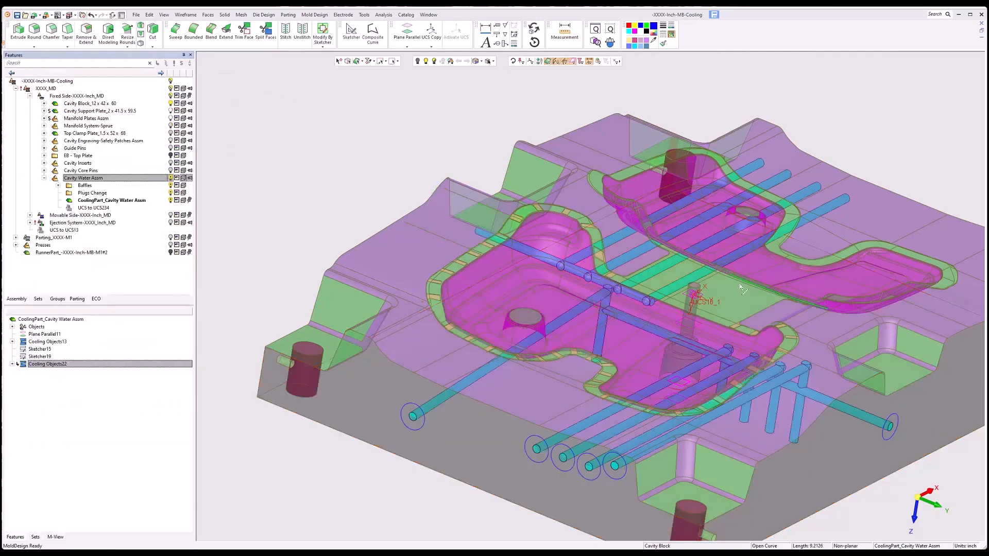
Step: Create a parallel plane offset 9 in the negative X direction from the YZ plane of the UCS at the block's center
{"action": "middle_click_drag", "start_coordinate": [740, 288], "coordinate": [608, 250]}
{"action": "scroll", "coordinate": [618, 273], "scroll_direction": "down", "scroll_amount": 2}
{"action": "middle_click_drag", "start_coordinate": [638, 288], "coordinate": [616, 316]}
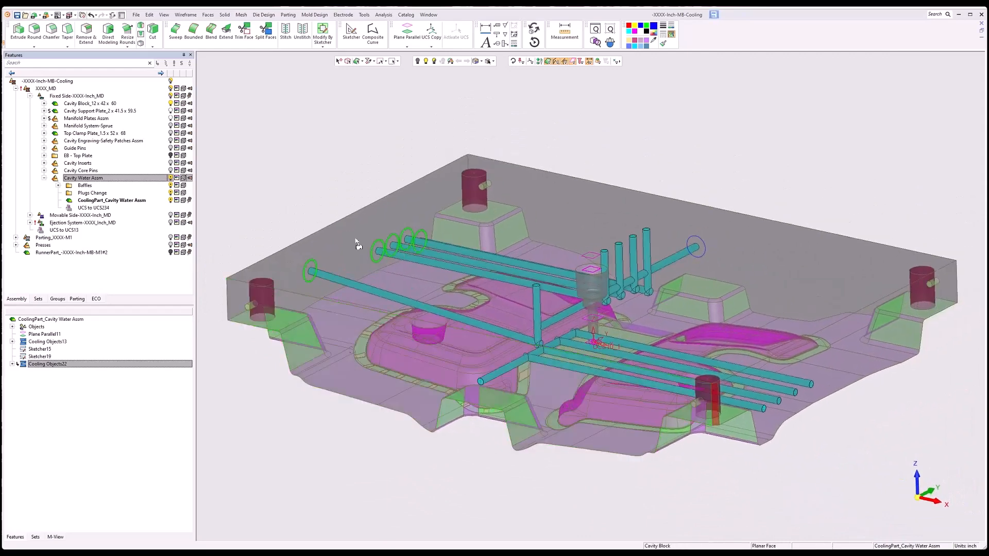
{"action": "left_click", "coordinate": [372, 36]}
{"action": "left_click", "coordinate": [364, 14]}
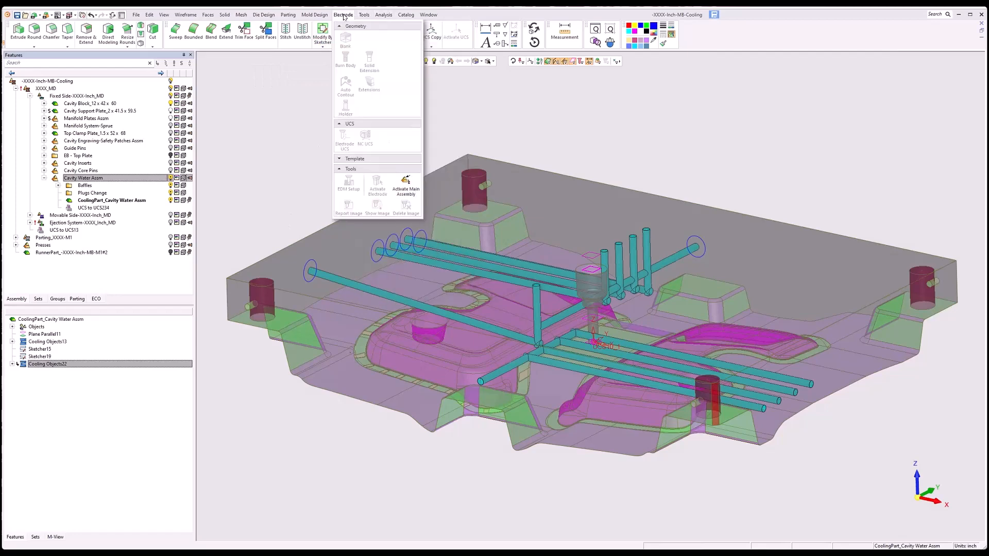
{"action": "mouse_move", "coordinate": [314, 14]}
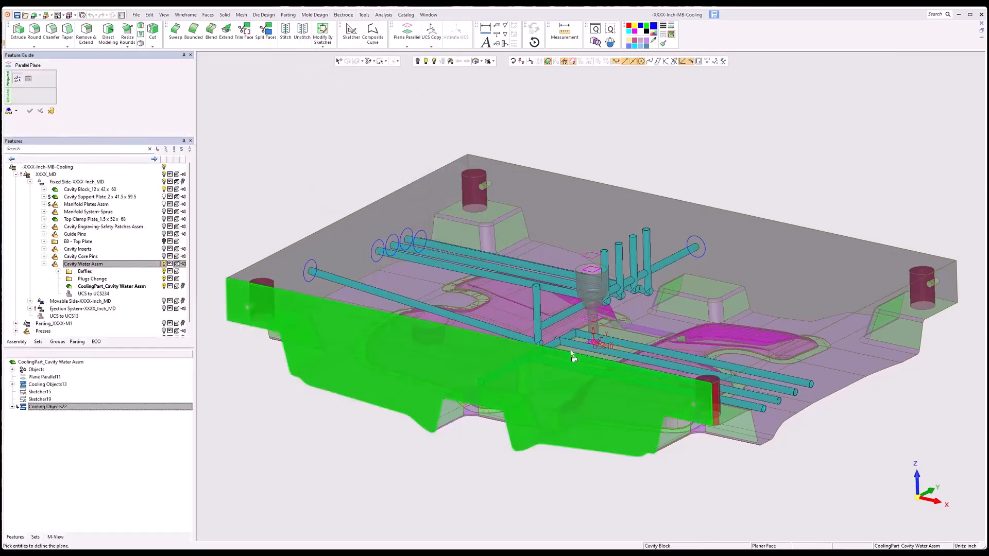
{"action": "scroll", "coordinate": [582, 355], "scroll_direction": "up", "scroll_amount": 5}
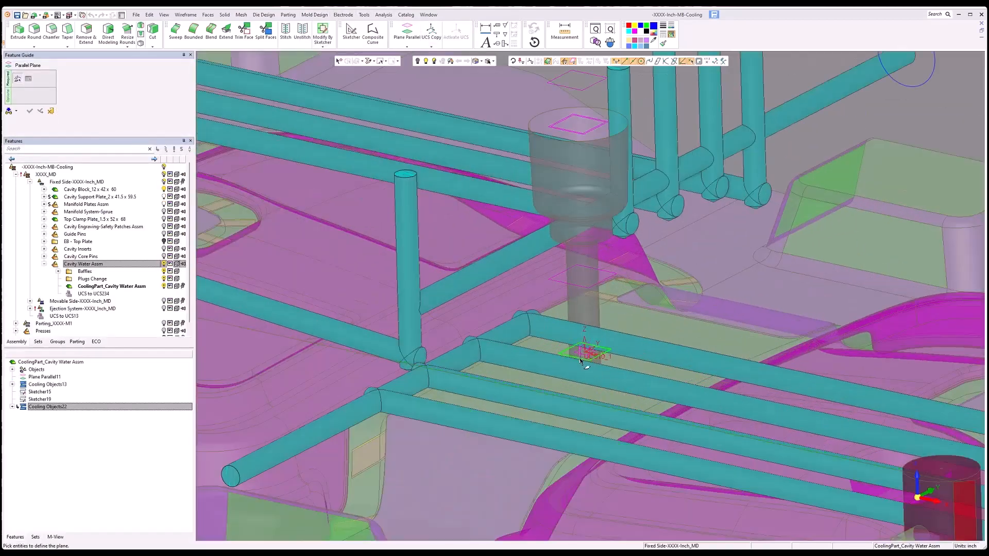
{"action": "left_click", "coordinate": [581, 360]}
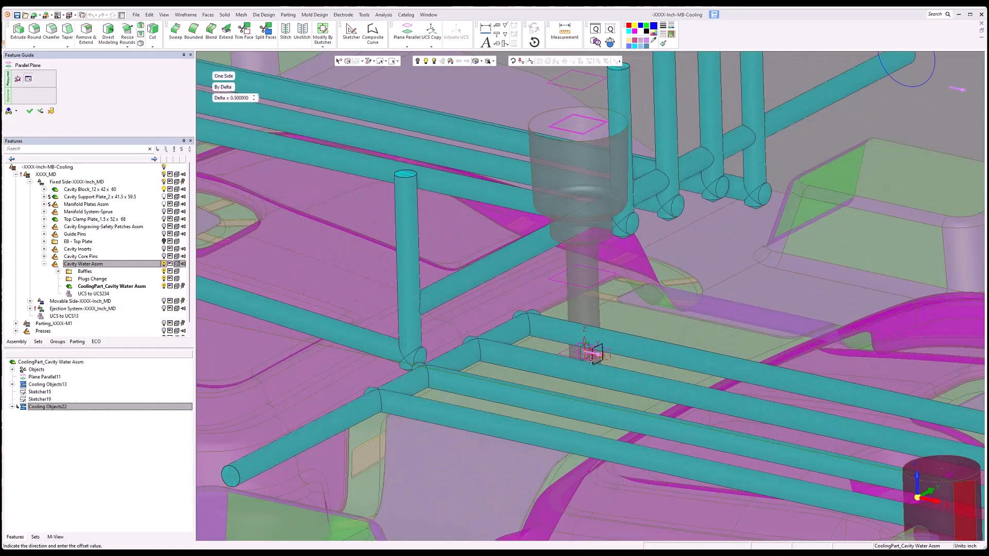
{"action": "left_click", "coordinate": [239, 98]}
{"action": "type", "text": "9"}
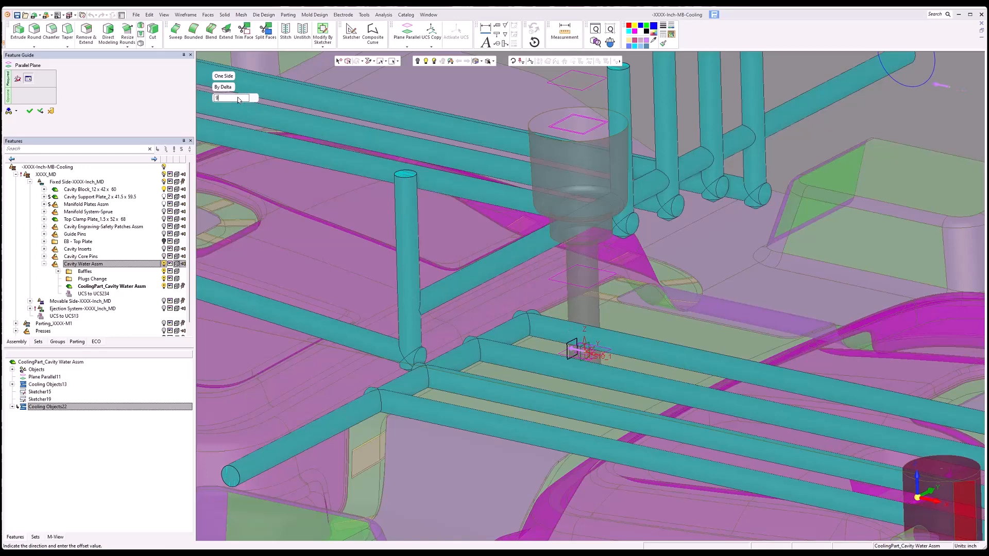
{"action": "key", "text": "Return"}
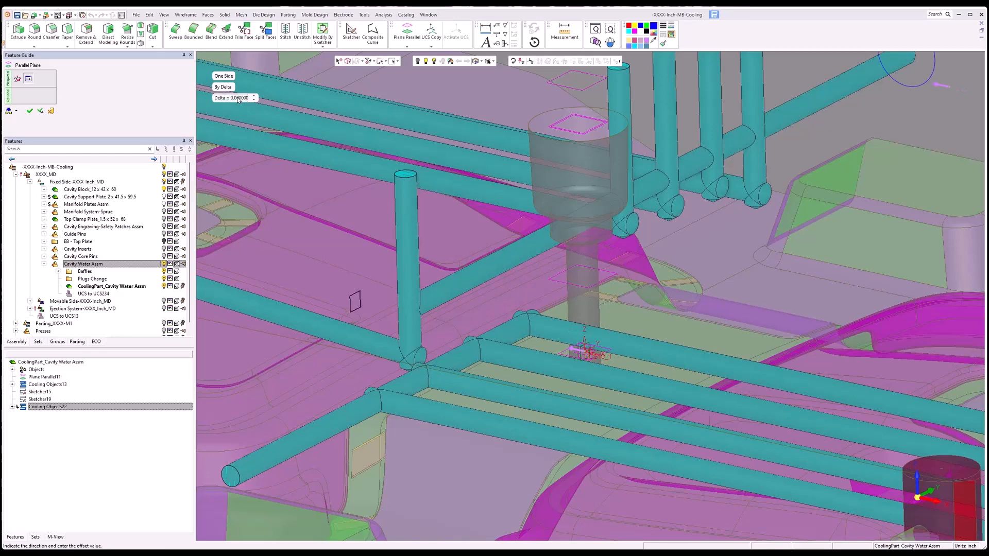
{"action": "left_click", "coordinate": [29, 111]}
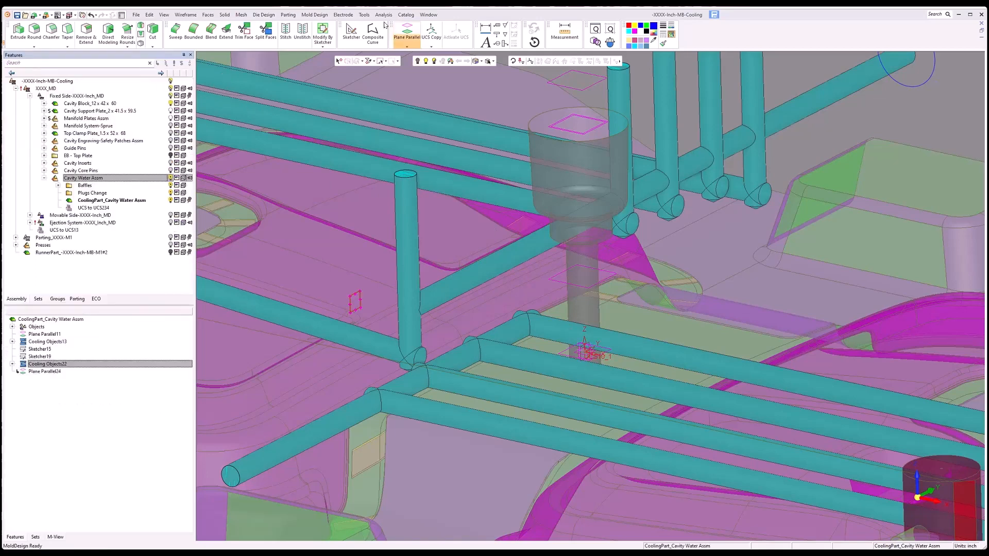
Step: Start a cooling sketch on the new plane, cut a dynamic section through the block at that plane, and view it squarely
{"action": "left_click", "coordinate": [314, 14]}
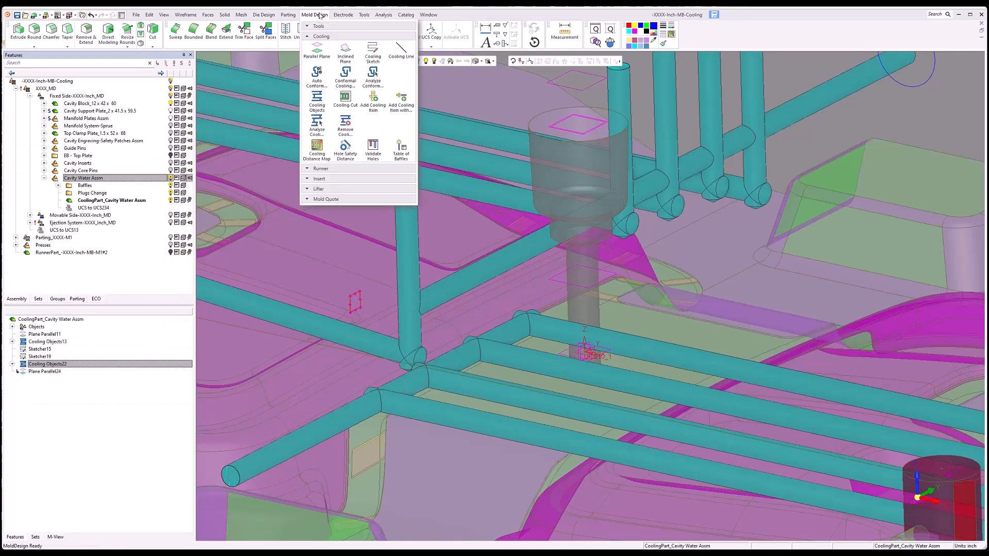
{"action": "left_click", "coordinate": [373, 51]}
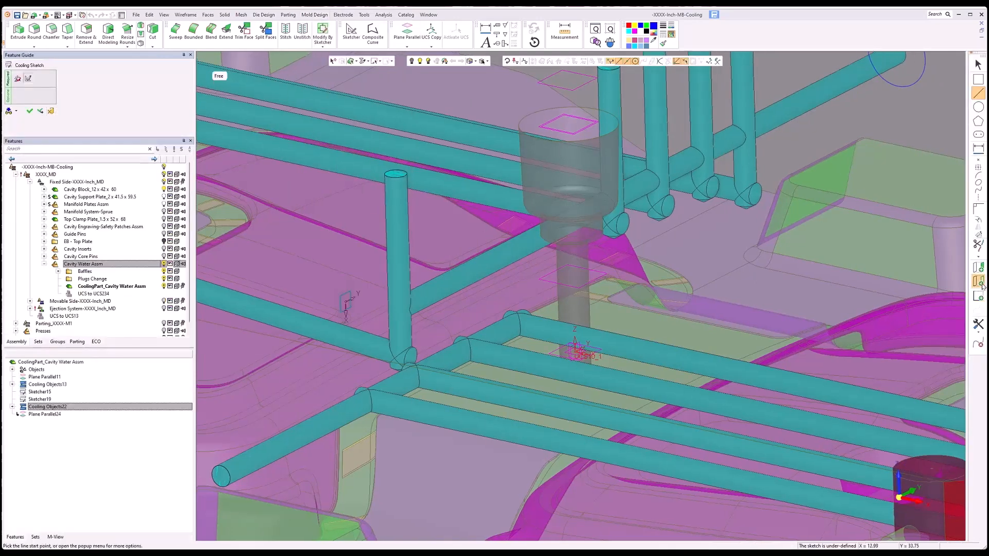
{"action": "mouse_move", "coordinate": [899, 492]}
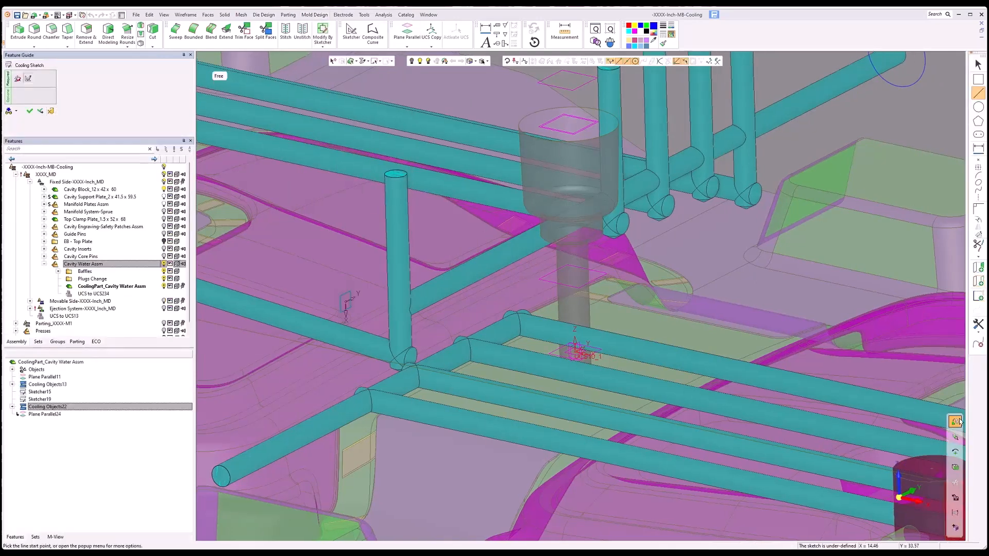
{"action": "left_click", "coordinate": [955, 467]}
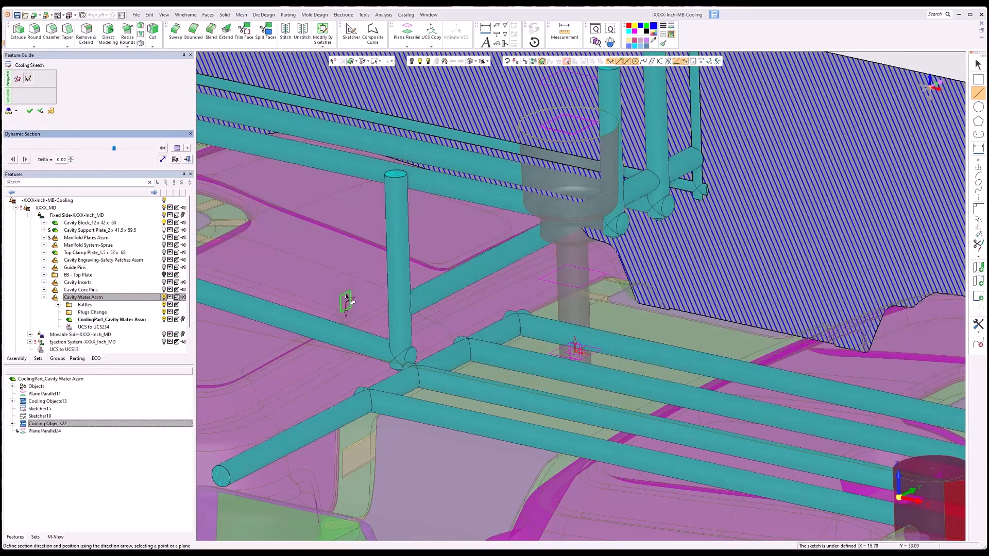
{"action": "left_click_drag", "start_coordinate": [348, 299], "coordinate": [586, 399]}
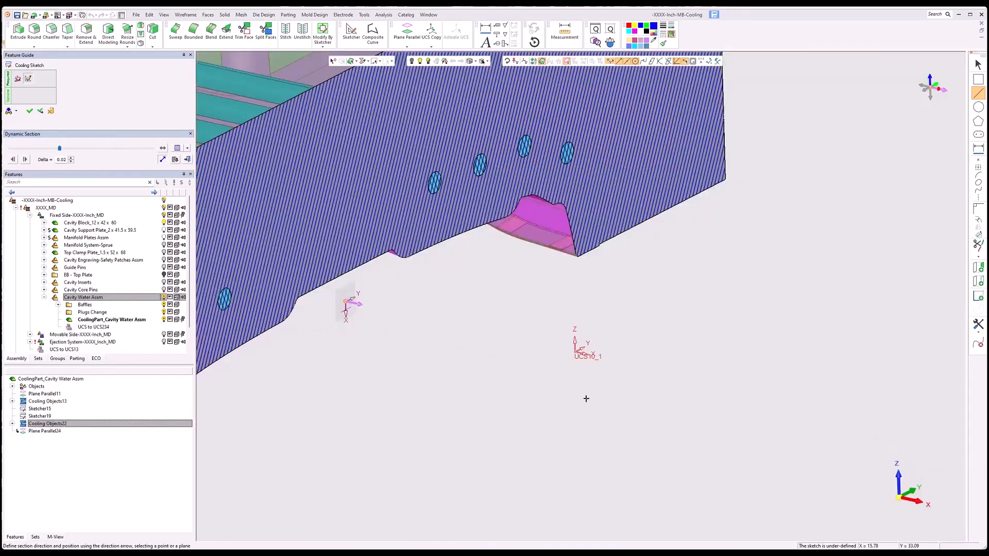
{"action": "left_click", "coordinate": [917, 501]}
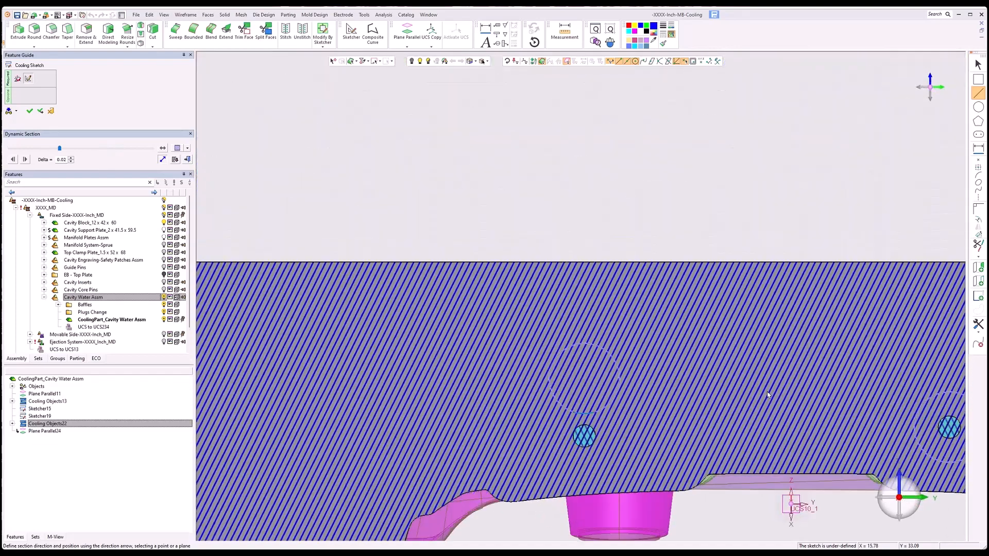
{"action": "scroll", "coordinate": [767, 395], "scroll_direction": "down", "scroll_amount": 4}
{"action": "middle_click_drag", "start_coordinate": [805, 383], "coordinate": [711, 316], "text": "ctrl"}
Step: Add the top edge and both side edges of the sectioned cavity block as references for the cooling sketch
{"action": "left_click", "coordinate": [978, 281]}
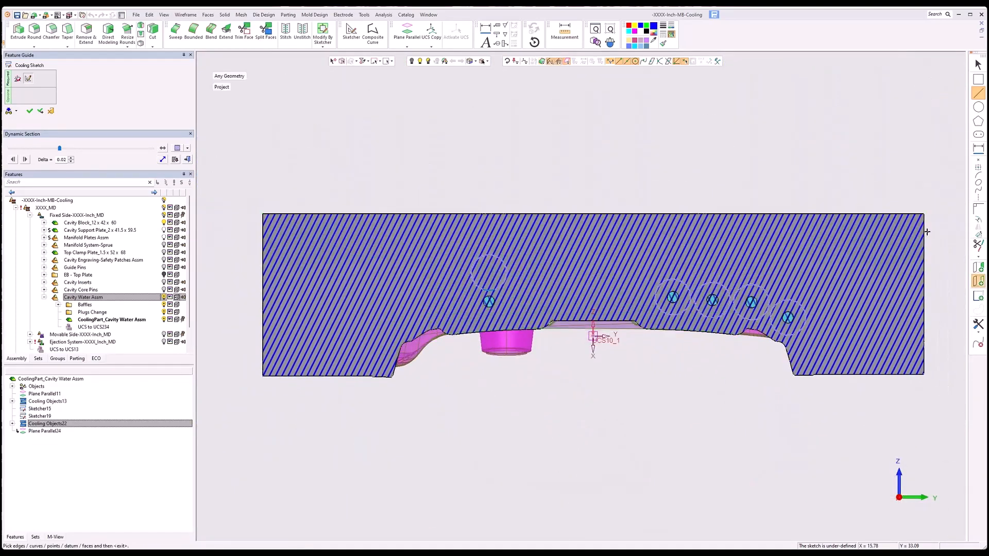
{"action": "left_click", "coordinate": [881, 215]}
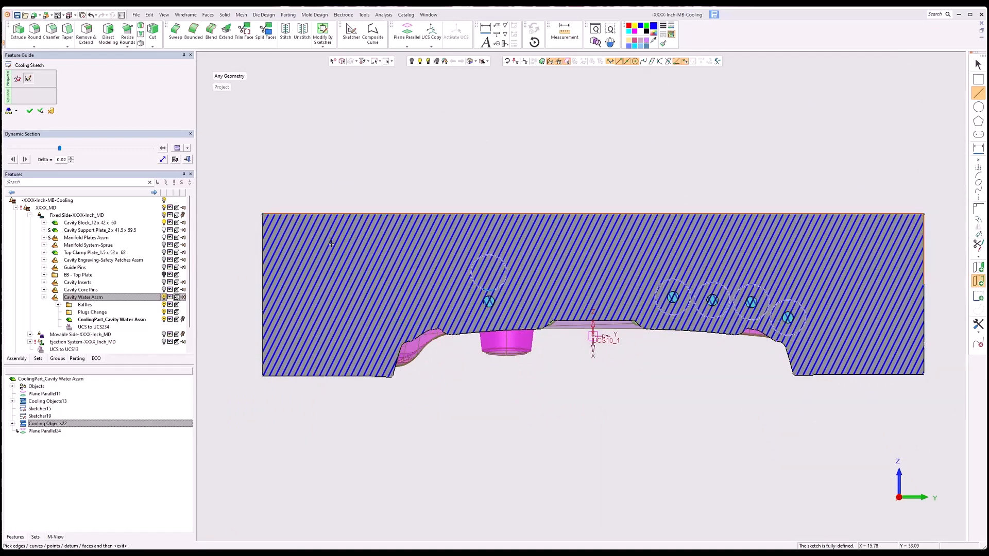
{"action": "left_click", "coordinate": [264, 250]}
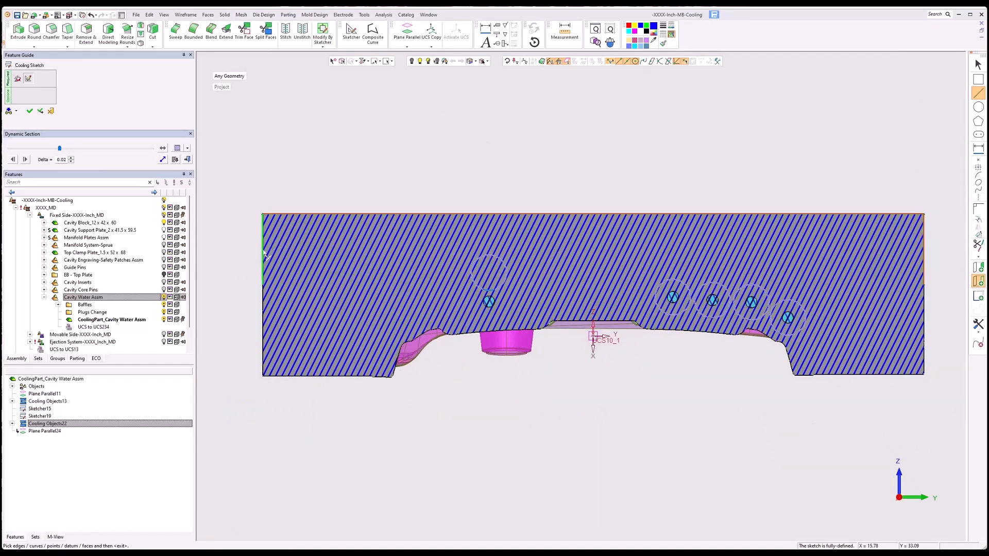
{"action": "middle_click", "coordinate": [378, 190]}
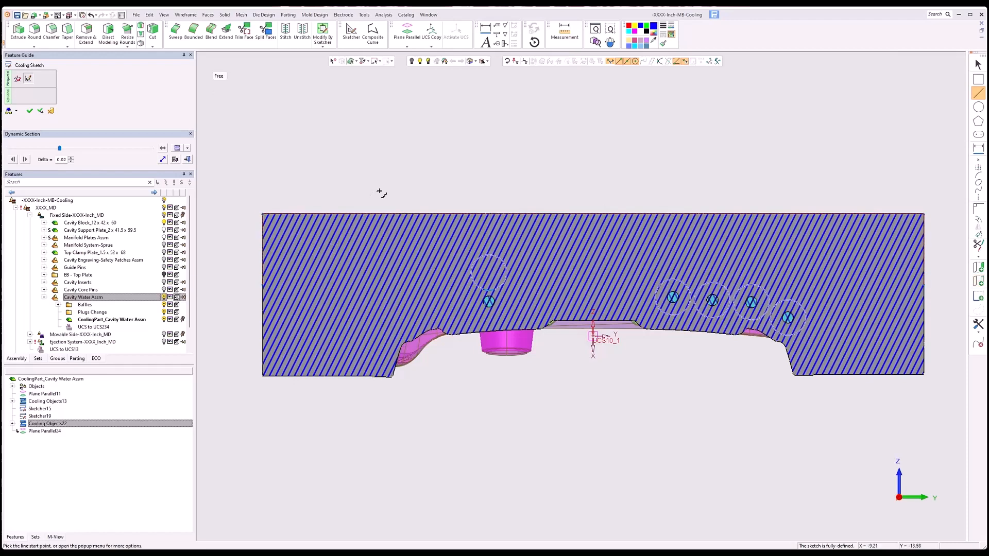
Step: Sketch an L-shaped channel path from each side edge up to the top edge, plus a long horizontal line from the left edge to the right vertical
{"action": "left_click", "coordinate": [262, 357]}
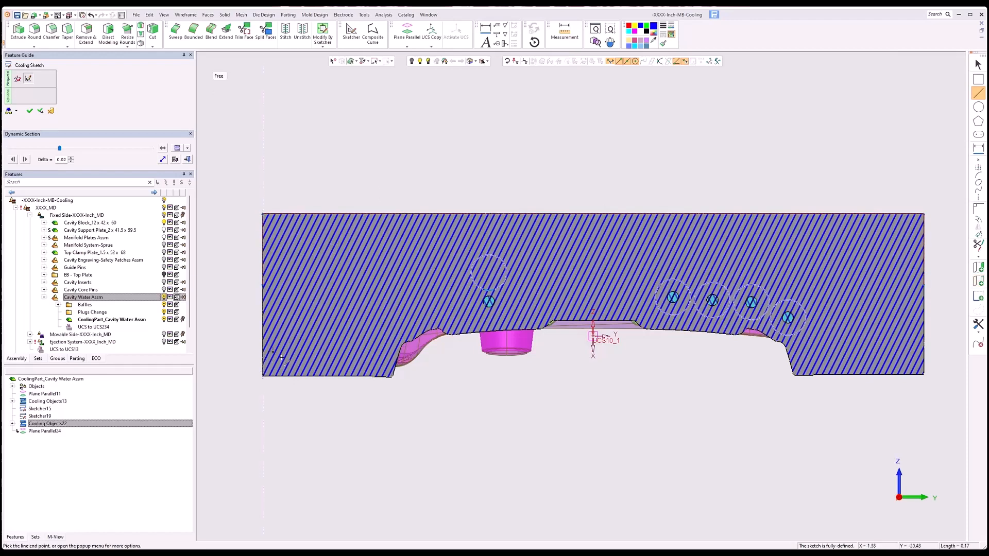
{"action": "left_click", "coordinate": [378, 358]}
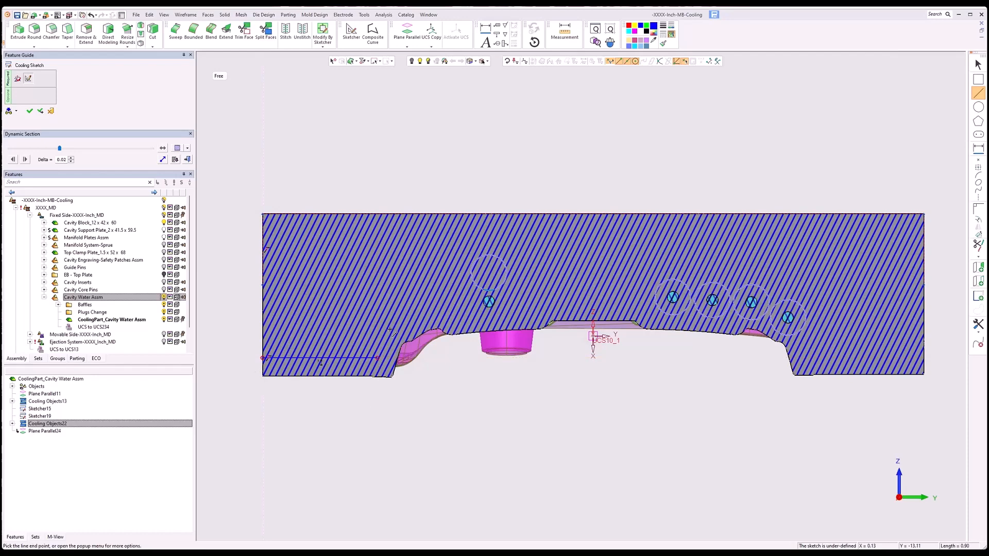
{"action": "left_click", "coordinate": [378, 213]}
{"action": "left_click", "coordinate": [262, 268]}
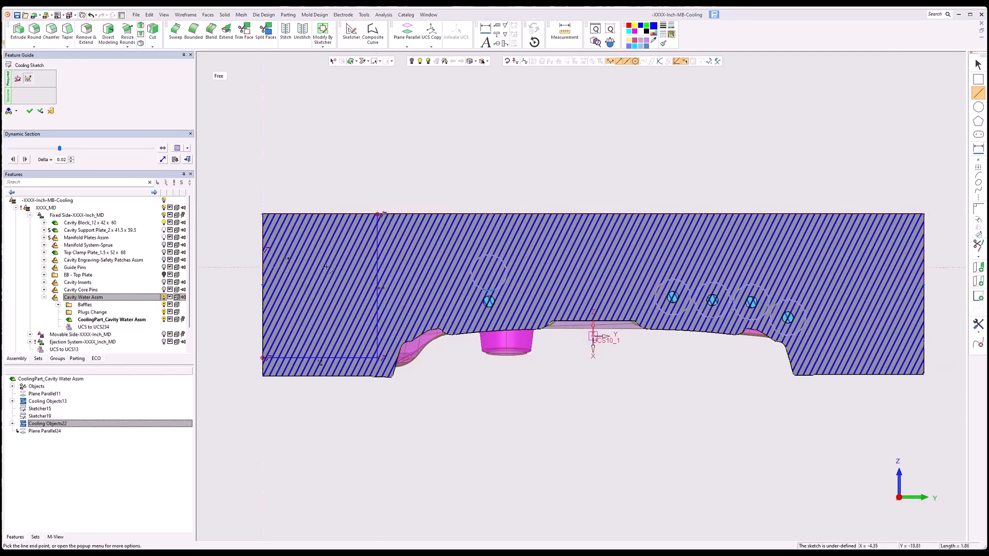
{"action": "left_click", "coordinate": [806, 268]}
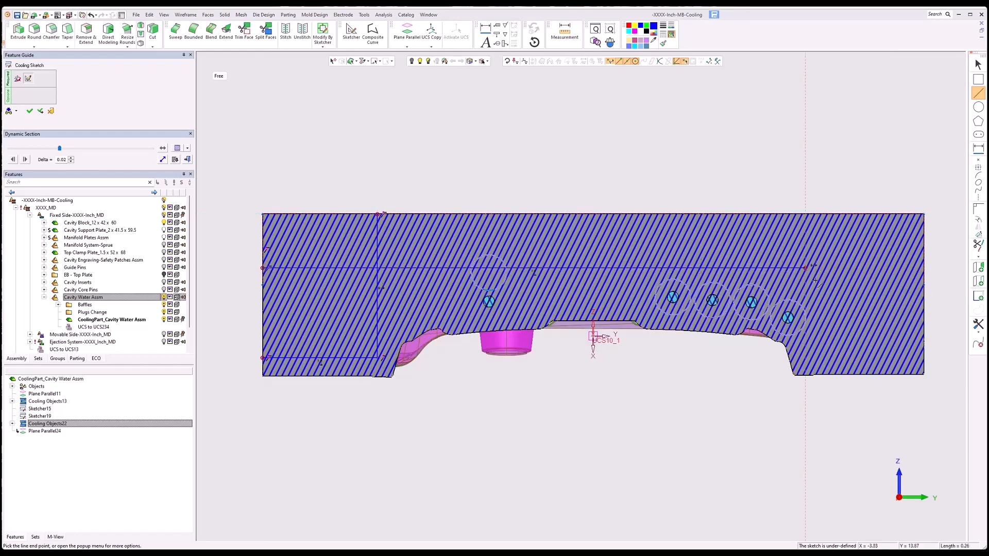
{"action": "left_click", "coordinate": [925, 357]}
{"action": "left_click", "coordinate": [806, 358]}
{"action": "left_click", "coordinate": [807, 213]}
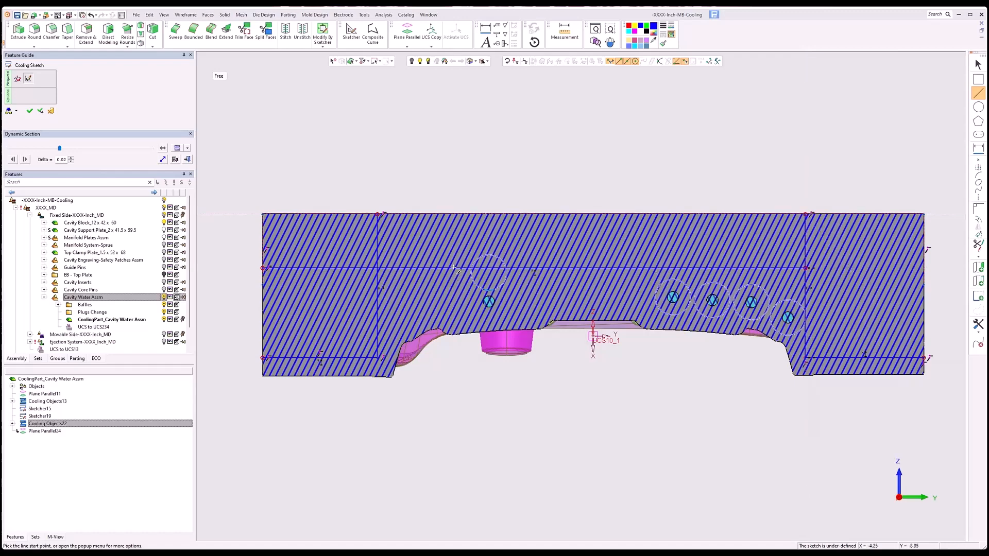
{"action": "key", "text": "Escape"}
Step: Move the long horizontal line down closer to the cavity surface, shift the left vertical line slightly inward, and accept the cooling sketch
{"action": "left_click_drag", "start_coordinate": [426, 270], "coordinate": [427, 302]}
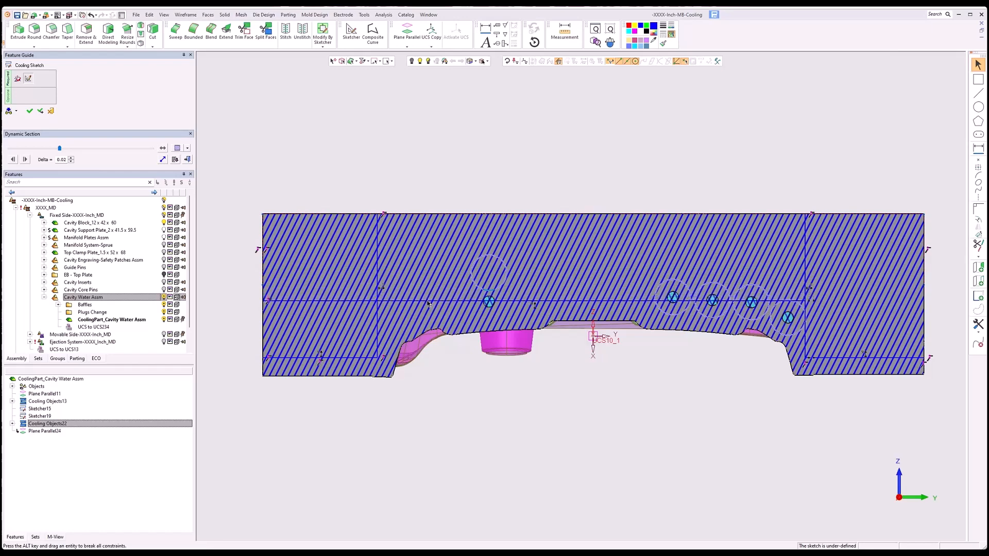
{"action": "left_click_drag", "start_coordinate": [428, 304], "coordinate": [427, 309]}
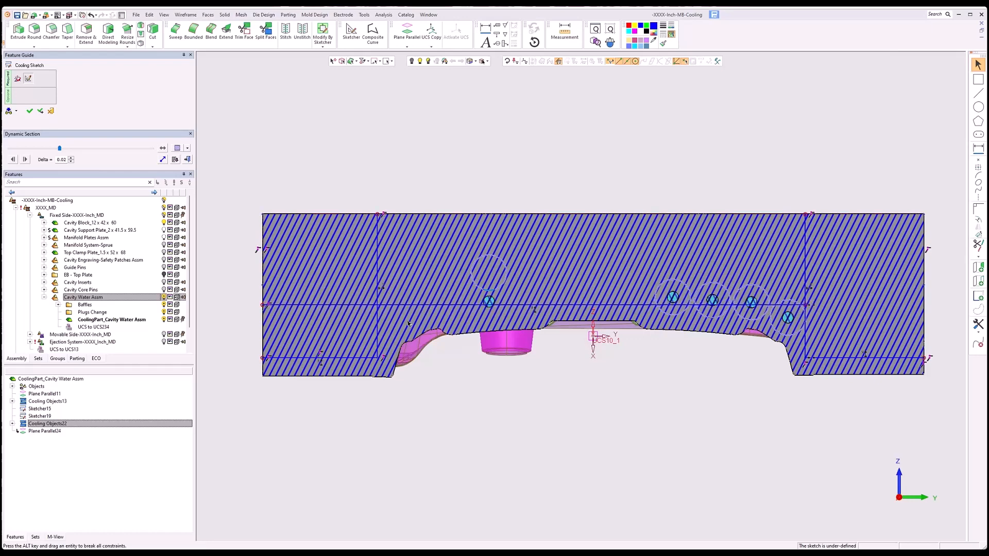
{"action": "left_click_drag", "start_coordinate": [377, 329], "coordinate": [380, 328]}
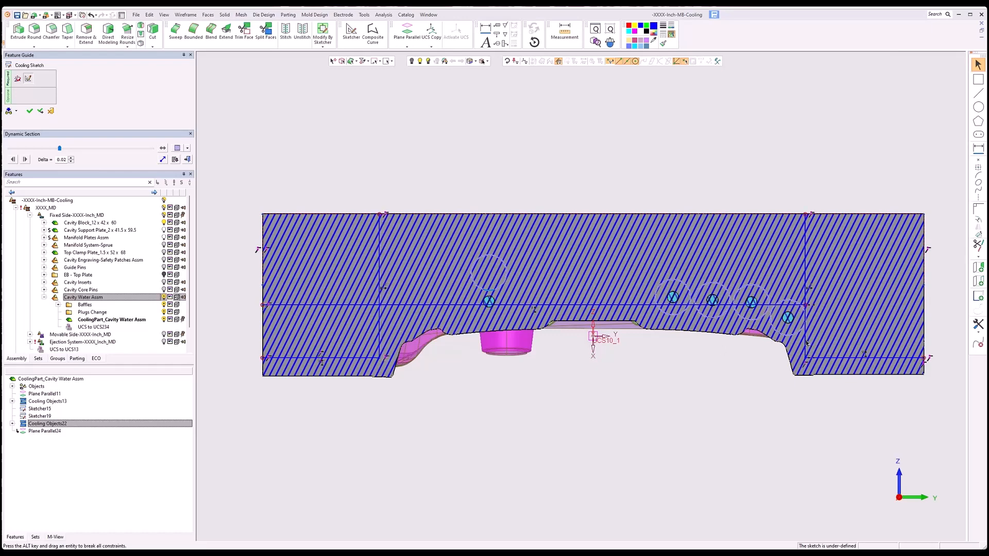
{"action": "left_click", "coordinate": [39, 112]}
Step: Create 0.718 diameter cooling objects from the new sketch, with visual analysis on and its offset set to 0.75
{"action": "mouse_move", "coordinate": [474, 376]}
{"action": "middle_mouse_down"}
{"action": "mouse_move", "coordinate": [523, 375]}
{"action": "mouse_move", "coordinate": [529, 355]}
{"action": "middle_mouse_up"}
{"action": "left_click", "coordinate": [314, 14]}
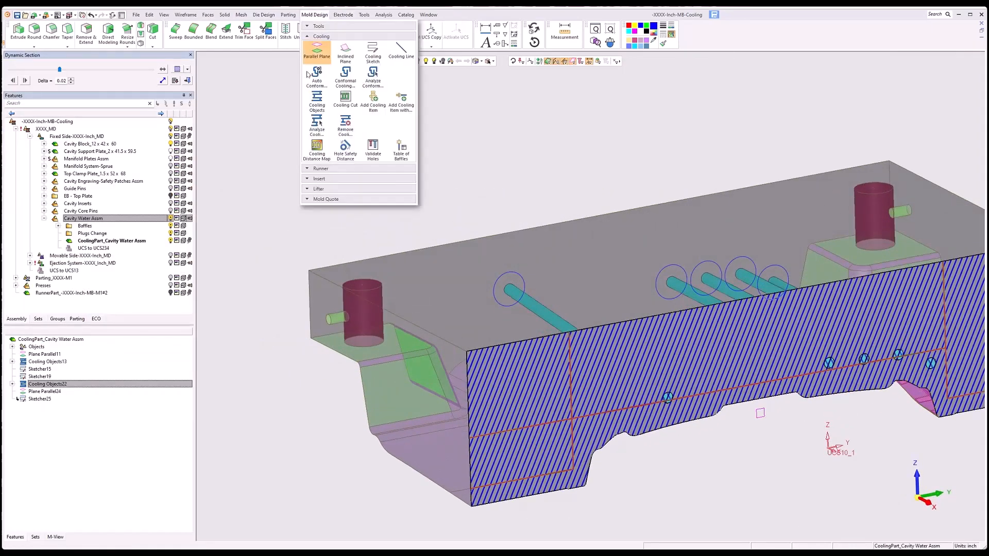
{"action": "left_click", "coordinate": [317, 103]}
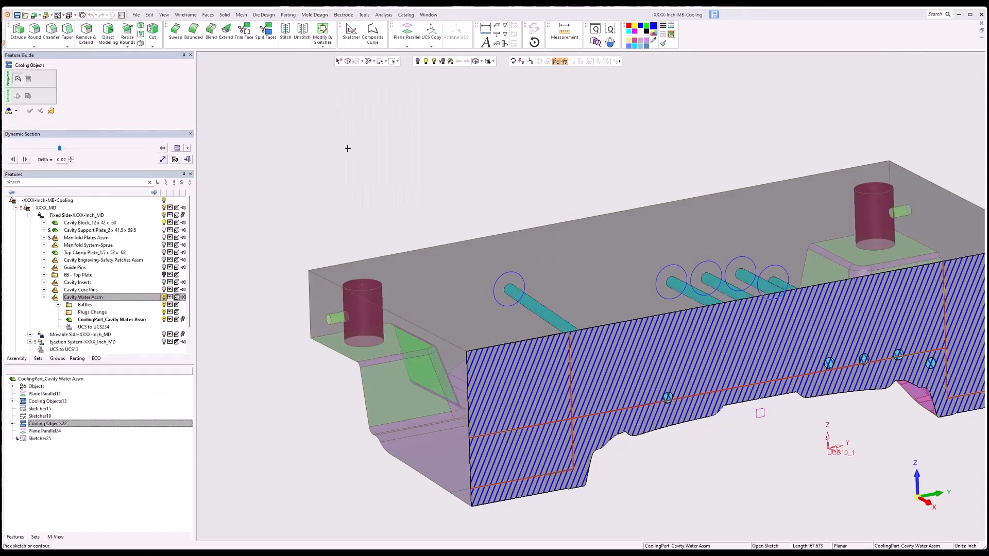
{"action": "middle_click", "coordinate": [390, 164]}
{"action": "left_click", "coordinate": [245, 88]}
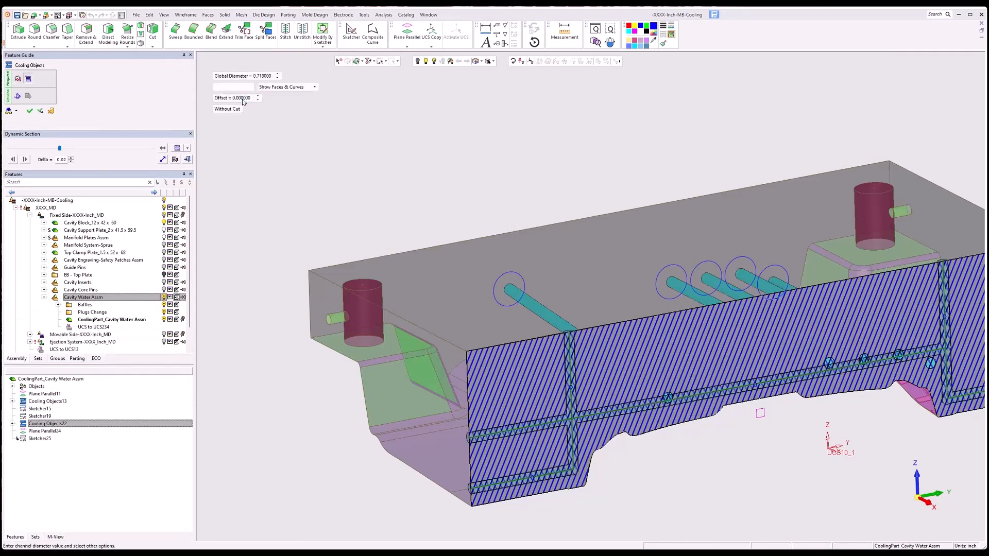
{"action": "left_click", "coordinate": [240, 98]}
{"action": "type", "text": "."}
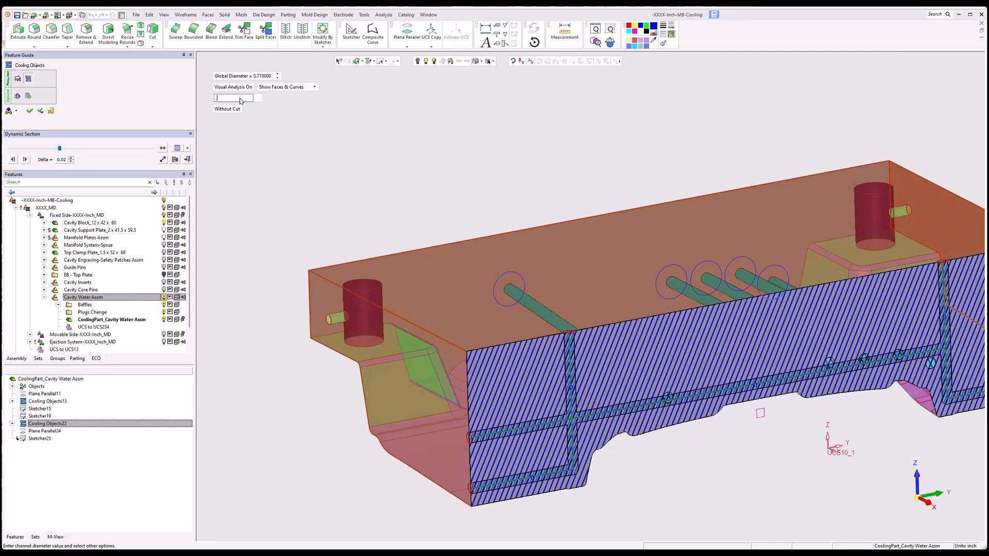
{"action": "type", "text": "75"}
{"action": "key", "text": "Return"}
Step: Shift the dynamic section, check the new channels' clearance to the cavity surface with the block transparent, and turn off the visual analysis
{"action": "mouse_move", "coordinate": [749, 388]}
{"action": "middle_mouse_down"}
{"action": "mouse_move", "coordinate": [640, 335]}
{"action": "mouse_move", "coordinate": [762, 355]}
{"action": "middle_mouse_up"}
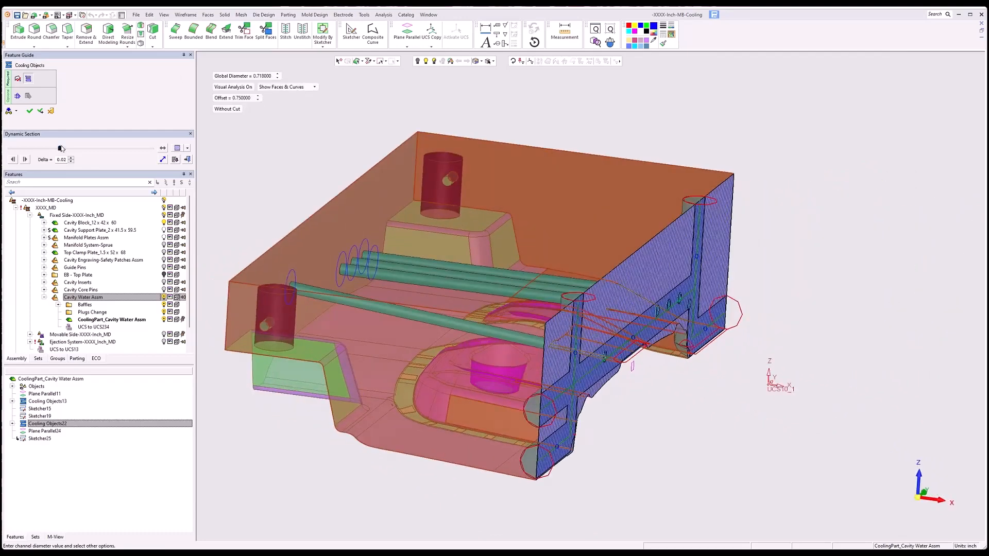
{"action": "left_click_drag", "start_coordinate": [60, 148], "coordinate": [81, 148]}
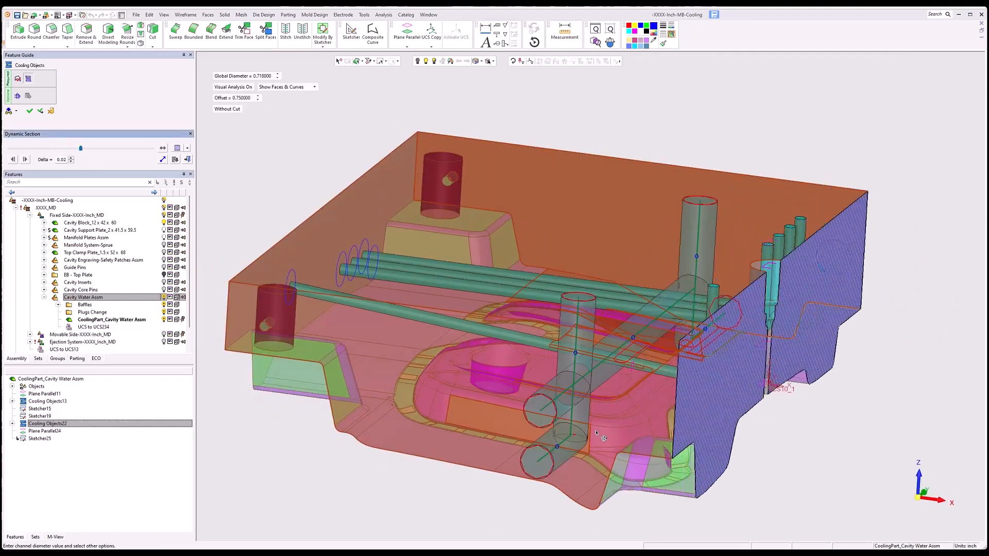
{"action": "middle_click_drag", "start_coordinate": [603, 438], "coordinate": [651, 204]}
{"action": "middle_click_drag", "start_coordinate": [366, 473], "coordinate": [478, 336]}
{"action": "scroll", "coordinate": [445, 349], "scroll_direction": "up", "scroll_amount": 3}
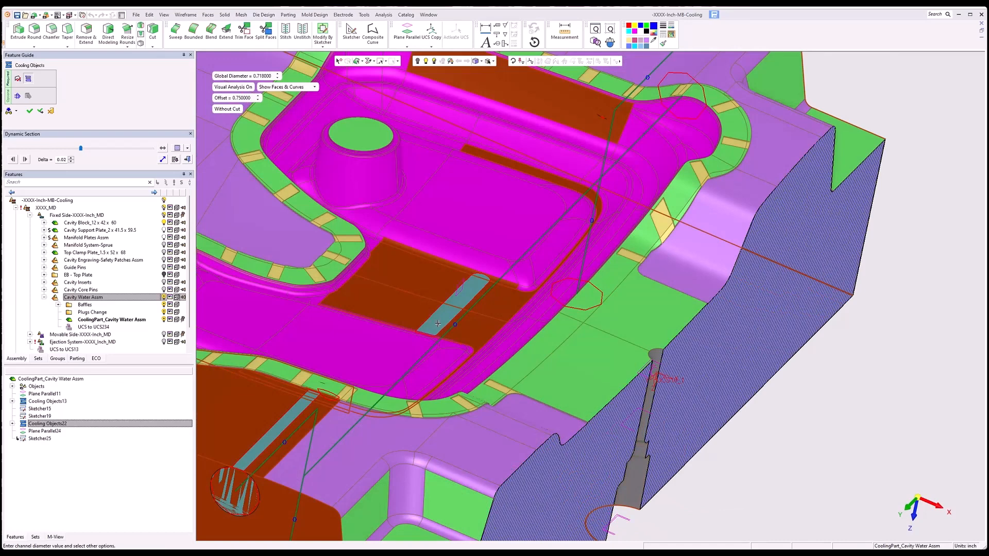
{"action": "key", "text": "ctrl+t"}
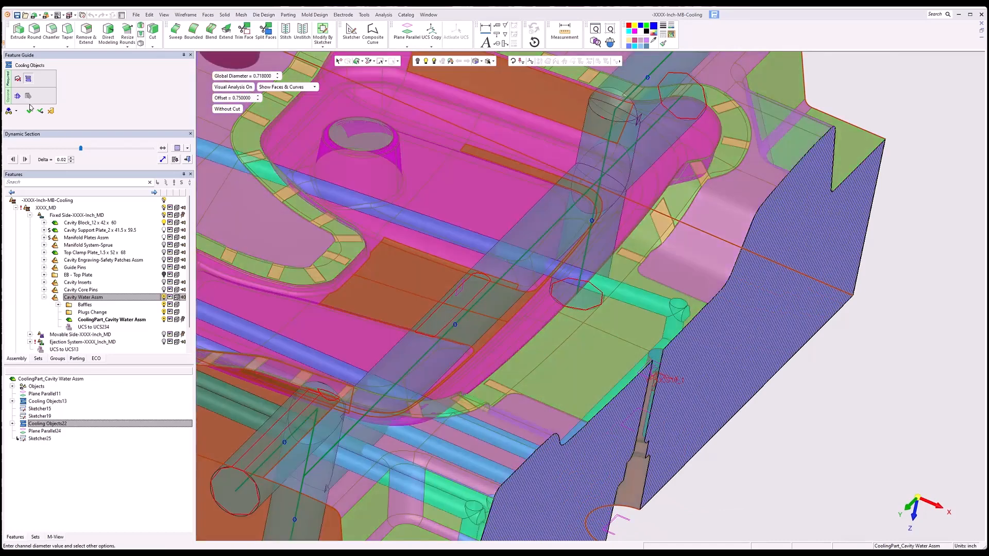
{"action": "left_click", "coordinate": [231, 87]}
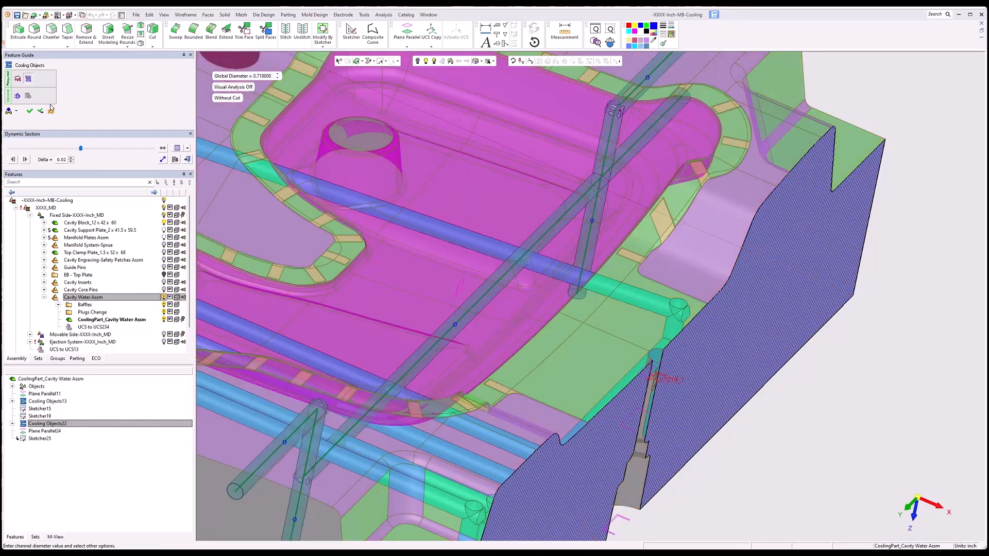
Step: Accept the new cooling objects and reopen their underlying sketch for editing
{"action": "left_click", "coordinate": [30, 111]}
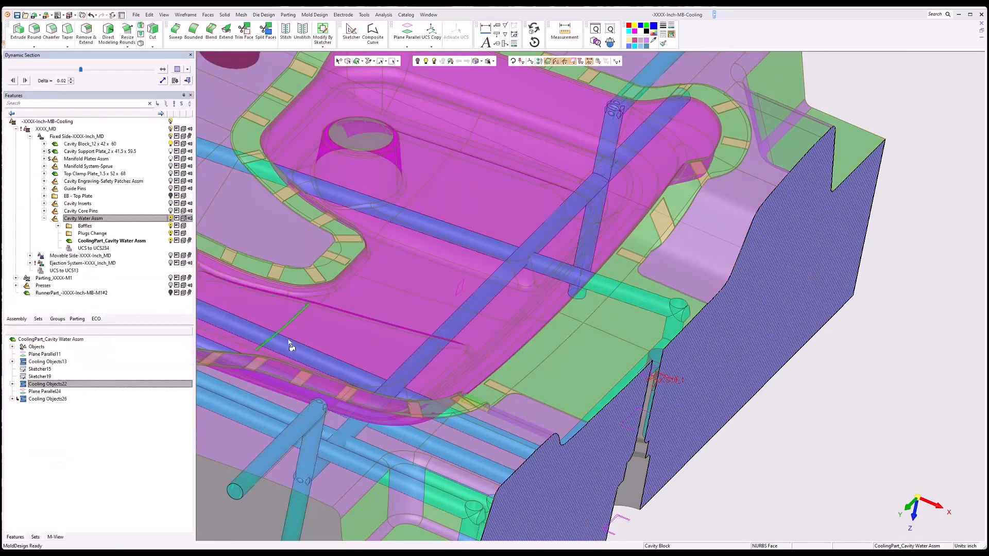
{"action": "left_click", "coordinate": [15, 400]}
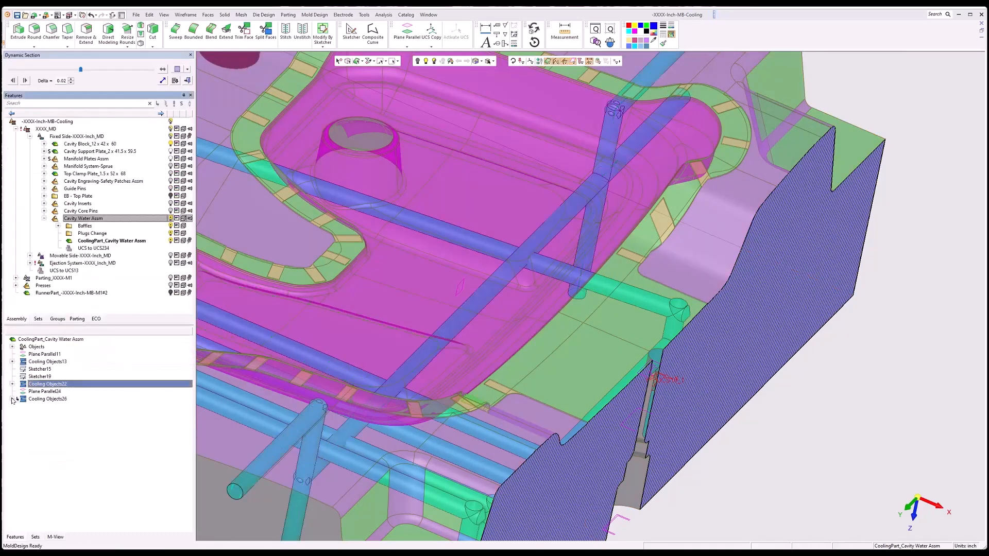
{"action": "left_click", "coordinate": [48, 399]}
{"action": "right_click", "coordinate": [47, 399]}
{"action": "left_click", "coordinate": [73, 407]}
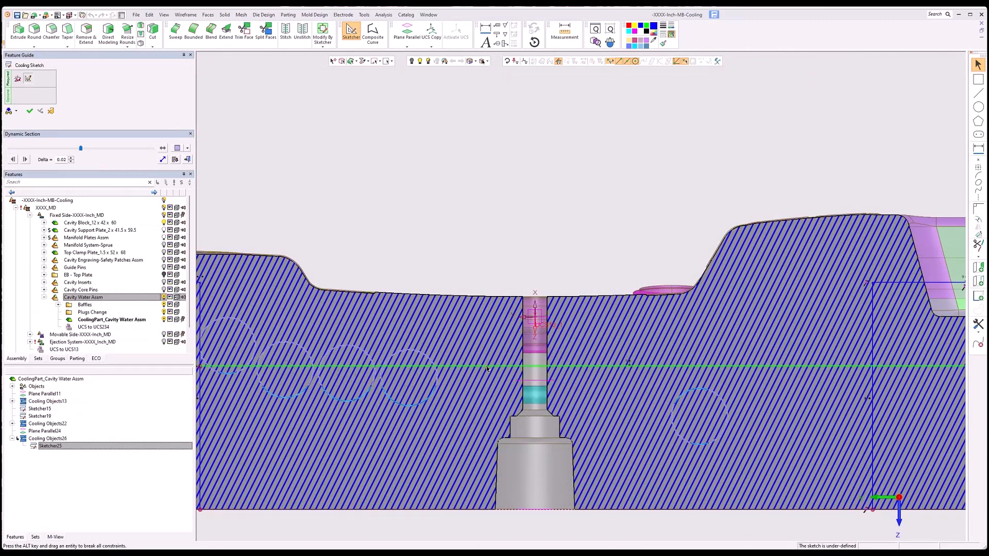
Step: Shift the dynamic section through the vertical channels, move the sketch's long horizontal line slightly away from the cavity surface, and accept the sketch
{"action": "scroll", "coordinate": [470, 377], "scroll_direction": "down", "scroll_amount": 3}
{"action": "middle_click_drag", "start_coordinate": [470, 375], "coordinate": [380, 274]}
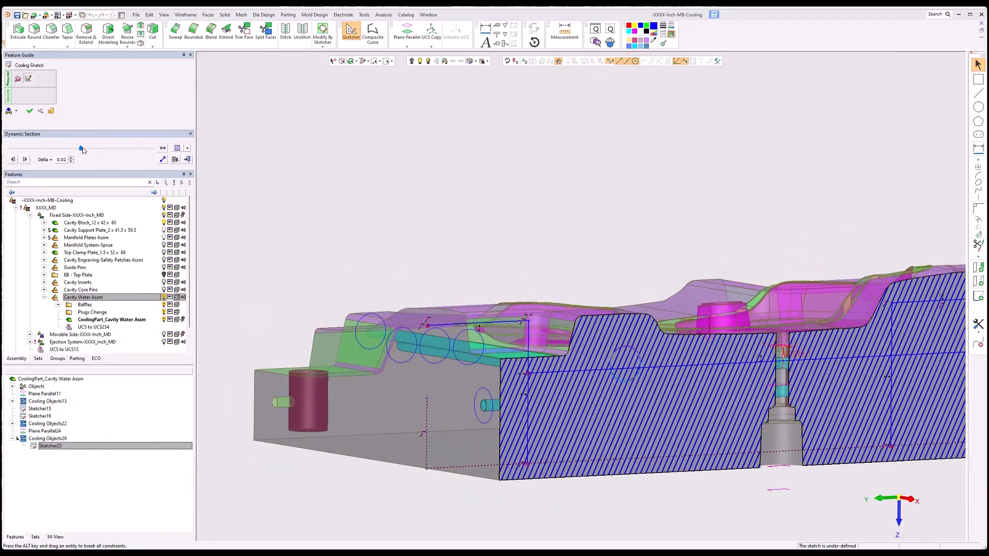
{"action": "left_click_drag", "start_coordinate": [83, 150], "coordinate": [77, 149]}
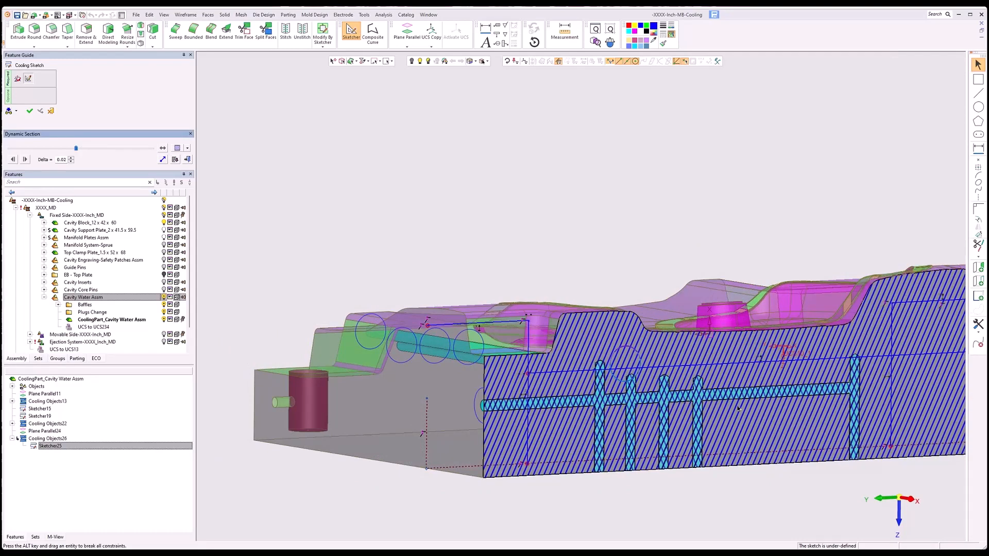
{"action": "middle_click_drag", "start_coordinate": [737, 408], "coordinate": [655, 368]}
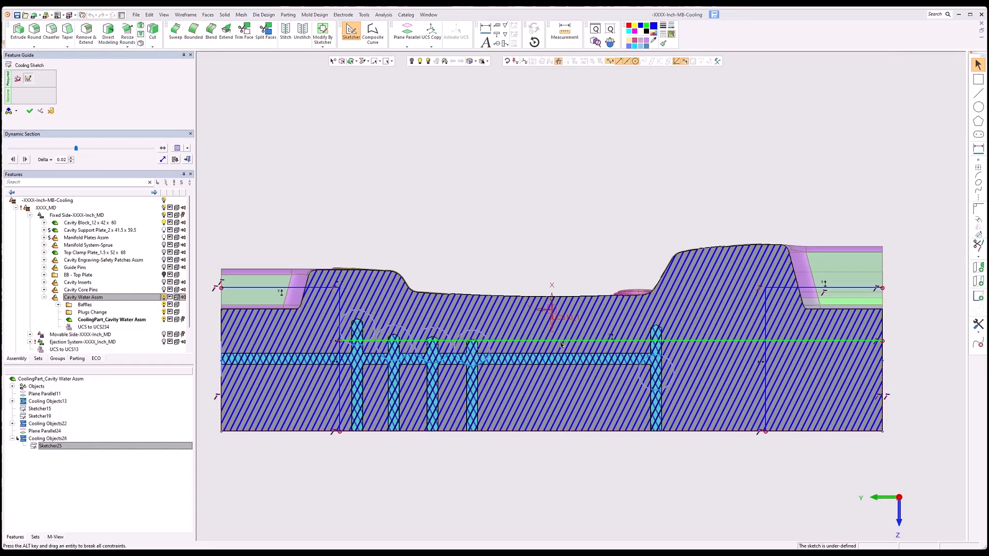
{"action": "left_click_drag", "start_coordinate": [561, 344], "coordinate": [561, 345]}
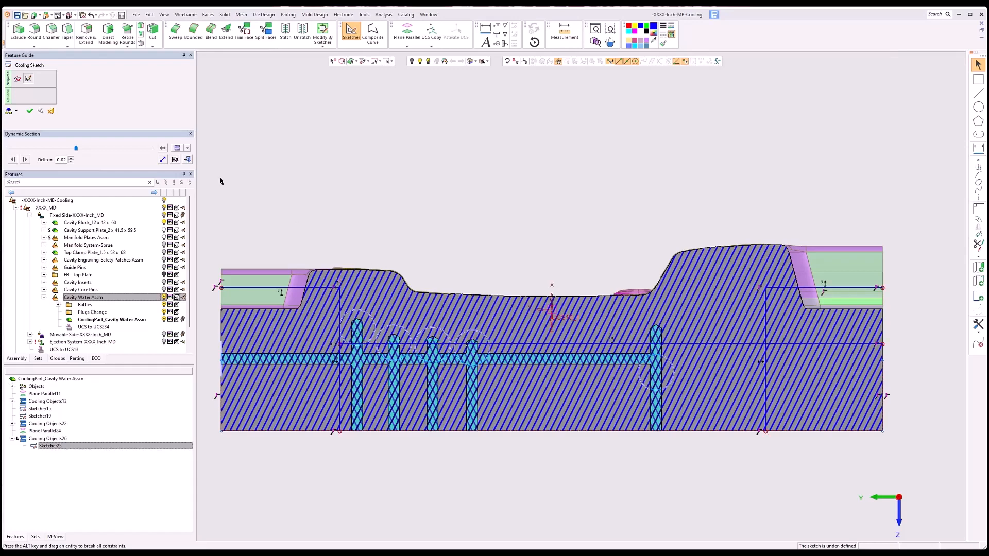
{"action": "left_click", "coordinate": [30, 111]}
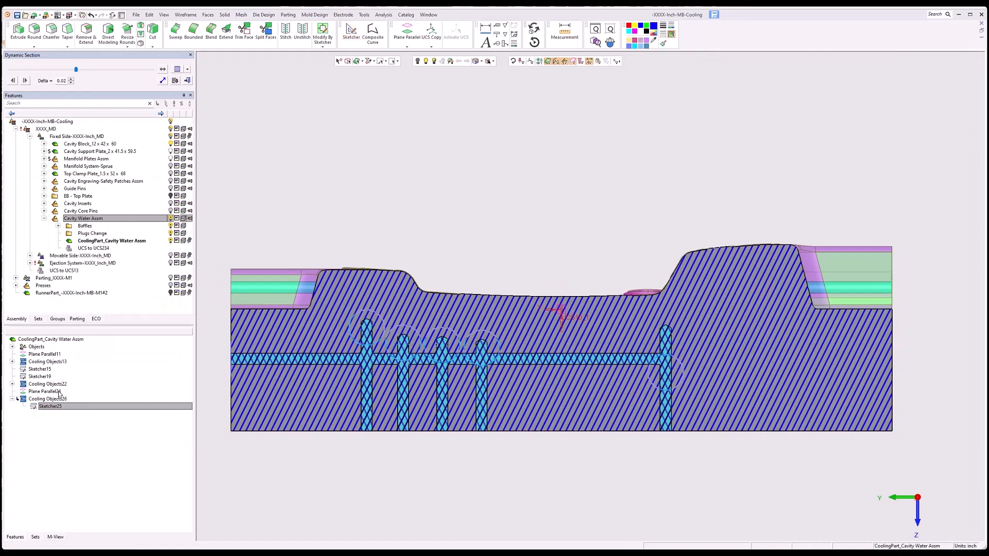
Step: Edit the cooling objects built on the revised sketch, turning visual analysis on with an offset of 0.75
{"action": "right_click", "coordinate": [58, 399]}
{"action": "left_click", "coordinate": [88, 402]}
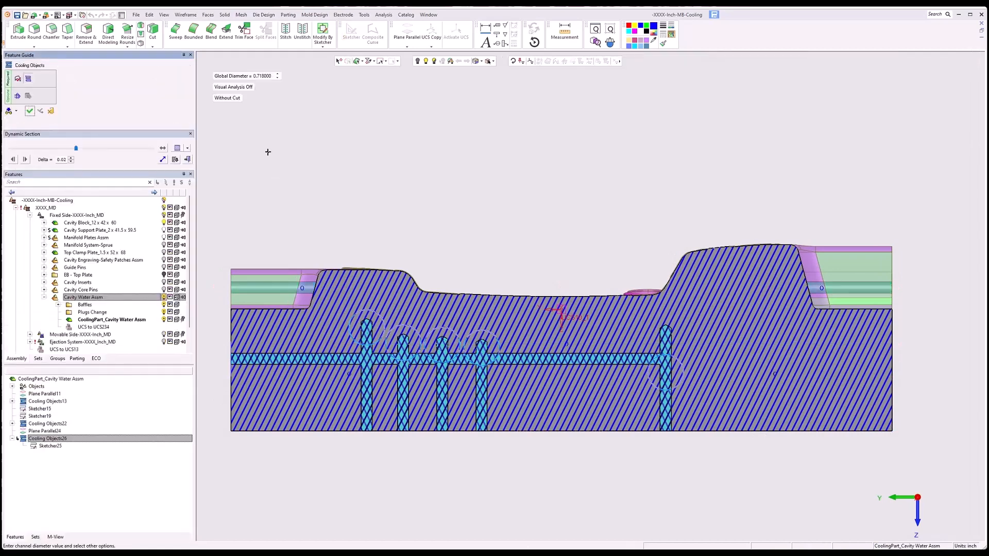
{"action": "left_click", "coordinate": [237, 88]}
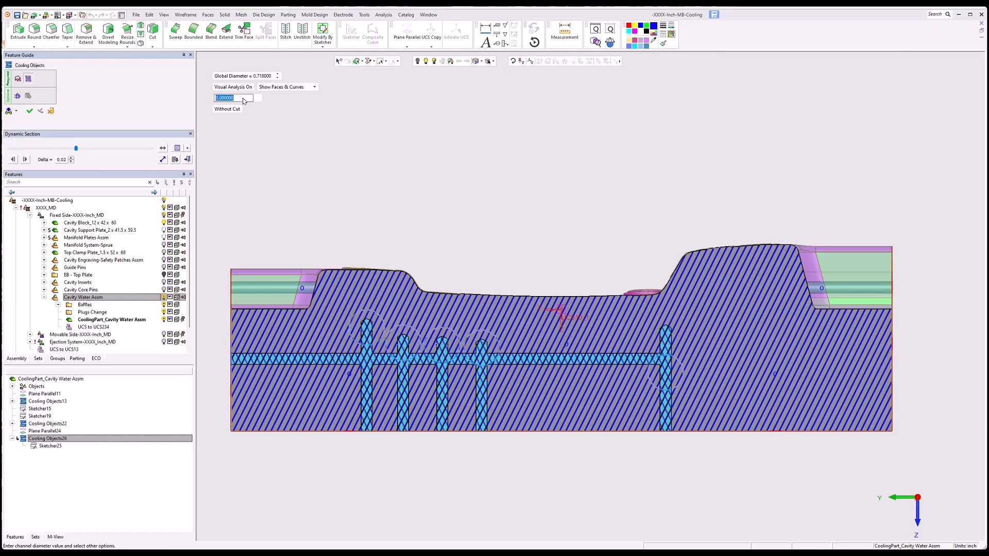
{"action": "left_click", "coordinate": [242, 98]}
{"action": "type", "text": ".75"}
{"action": "key", "text": "Return"}
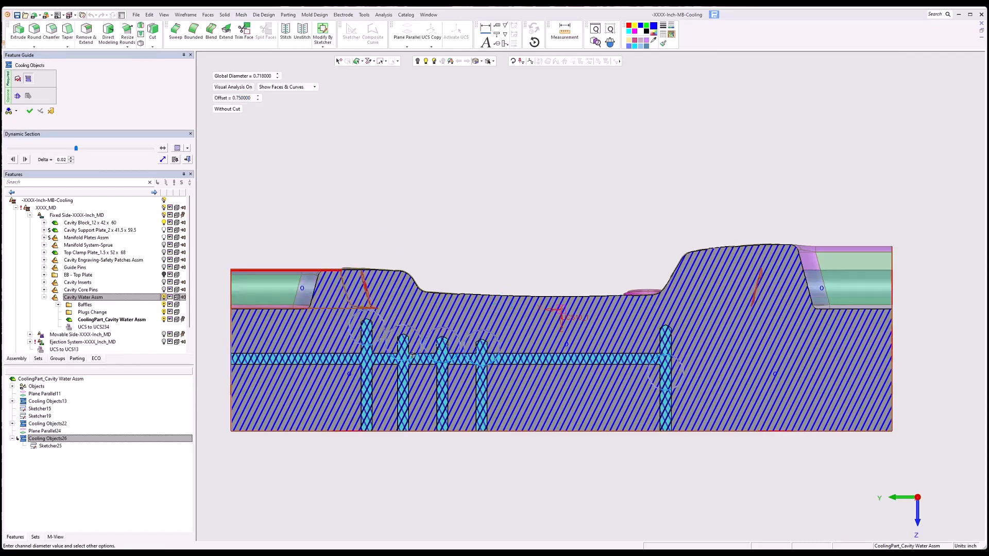
Step: Check the offset channels' clearance around the cavity, turn off the visual analysis, and accept the cooling objects
{"action": "middle_click_drag", "start_coordinate": [412, 354], "coordinate": [550, 459]}
{"action": "middle_click_drag", "start_coordinate": [427, 421], "coordinate": [419, 433]}
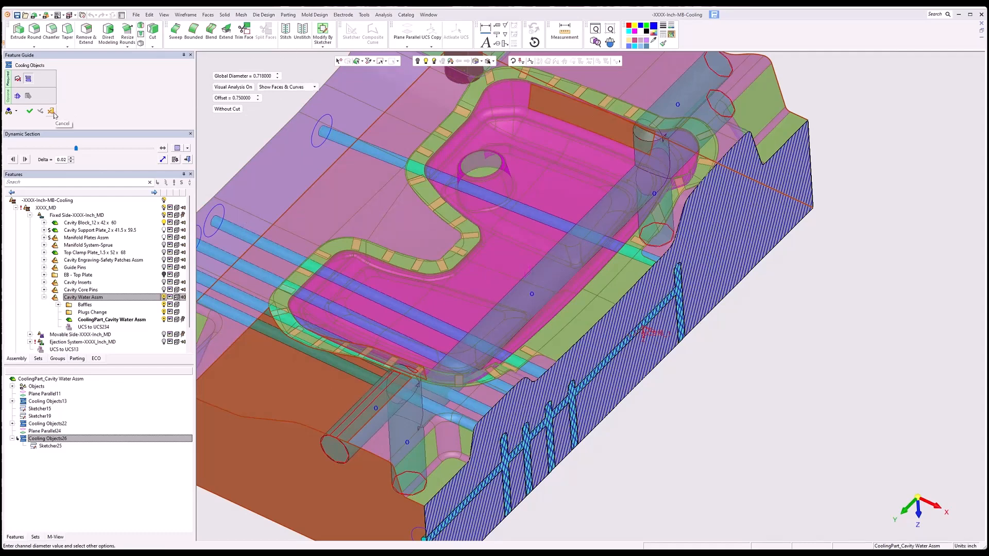
{"action": "left_click", "coordinate": [232, 87]}
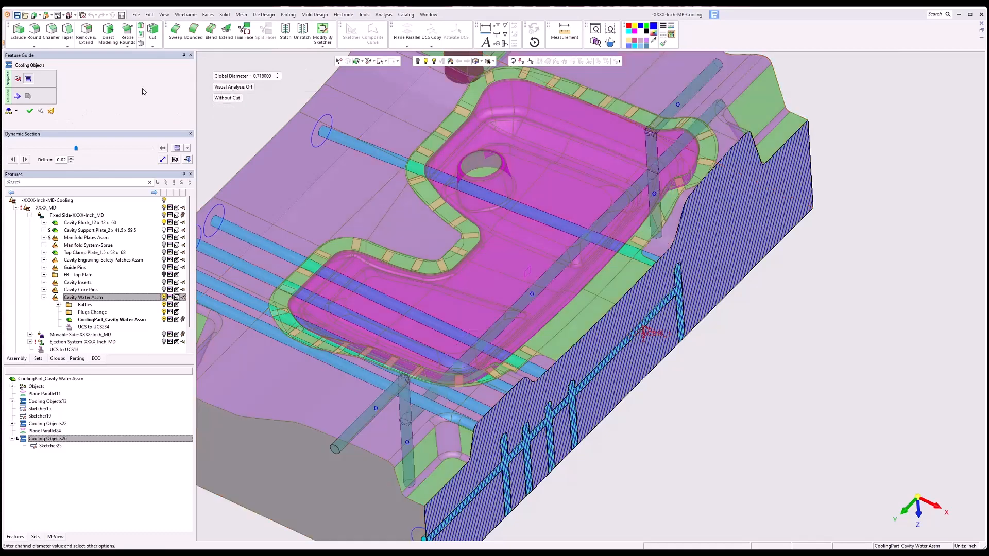
{"action": "left_click", "coordinate": [29, 111]}
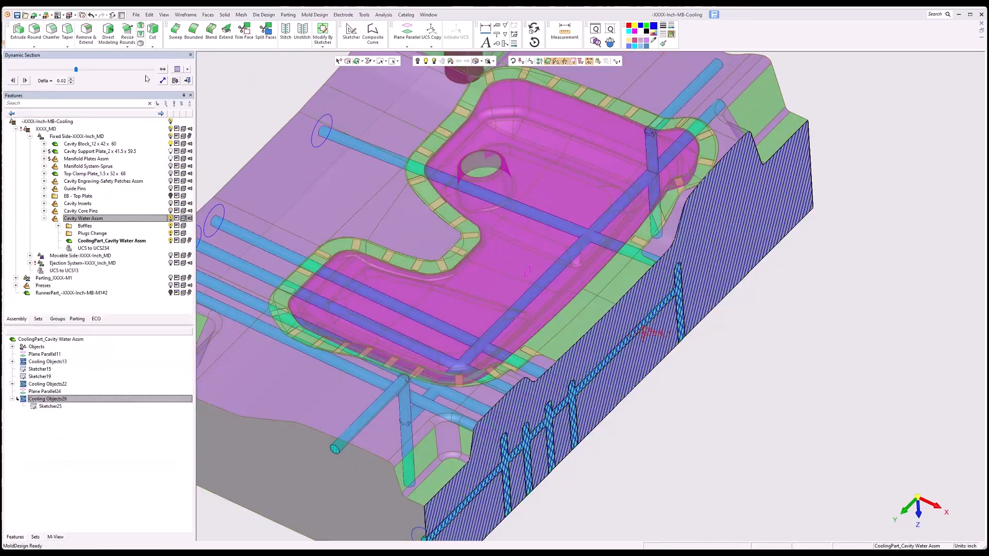
Step: Close the dynamic section and review the cooling channel layout of the whole block from its cavity side and back side
{"action": "left_click", "coordinate": [190, 55]}
{"action": "scroll", "coordinate": [572, 332], "scroll_direction": "down", "scroll_amount": 5}
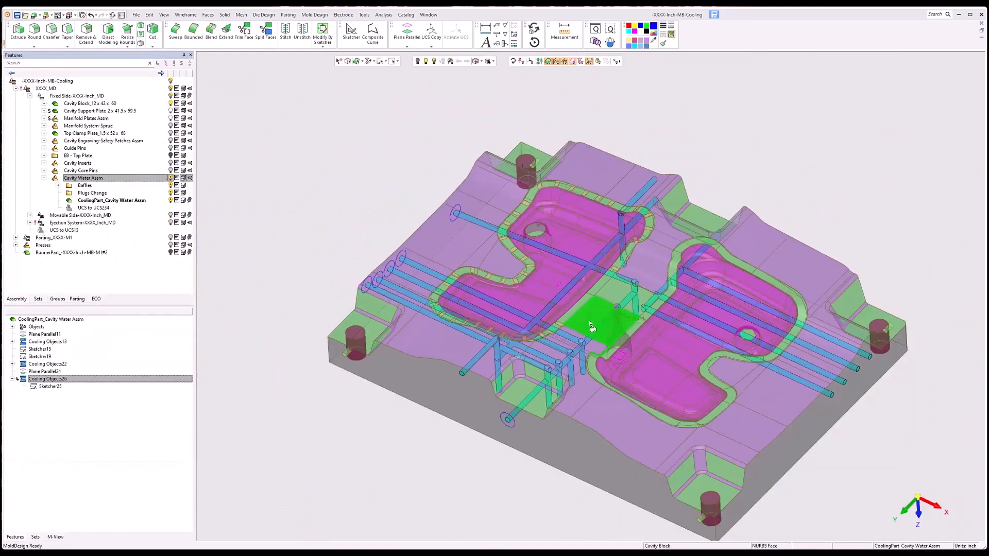
{"action": "middle_click_drag", "start_coordinate": [572, 333], "coordinate": [555, 255]}
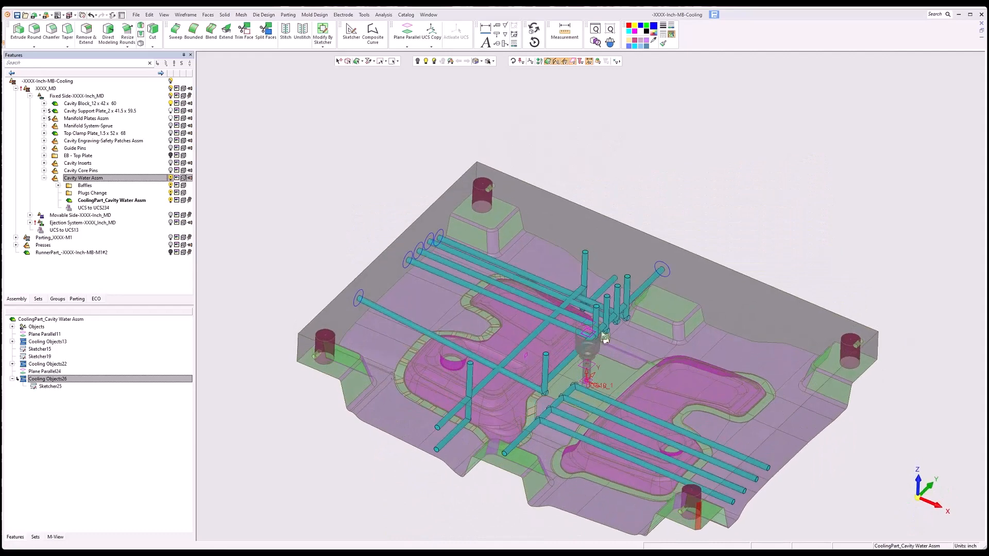
{"action": "middle_click_drag", "start_coordinate": [627, 357], "coordinate": [641, 359]}
{"action": "mouse_move", "coordinate": [592, 304]}
{"action": "middle_mouse_down"}
{"action": "mouse_move", "coordinate": [611, 268]}
{"action": "mouse_move", "coordinate": [609, 278]}
{"action": "middle_mouse_up"}
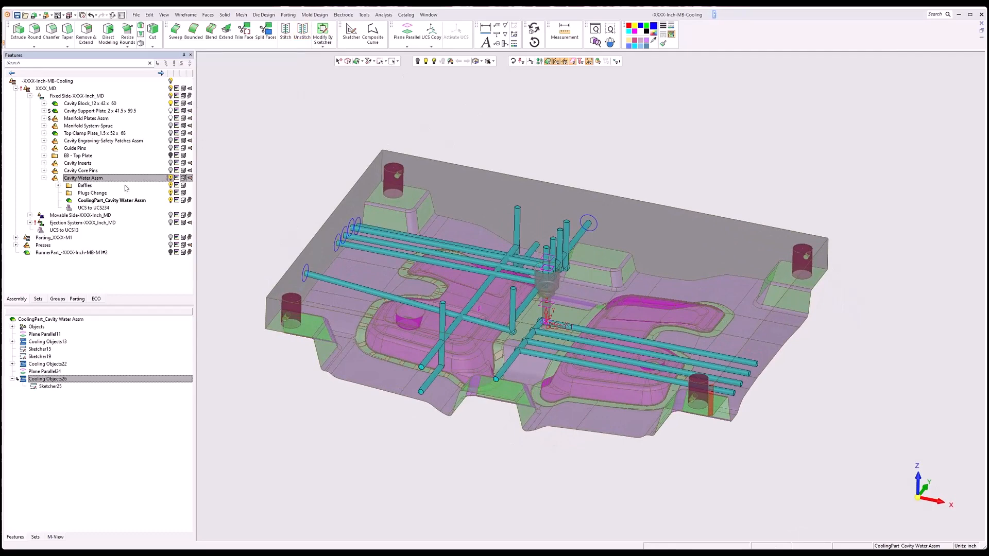
Step: Activate the Cavity Water Assm and choose the BB Straight Plug Baffle BB14016 from the Water catalog as a cooling item with channel
{"action": "double_click", "coordinate": [80, 178]}
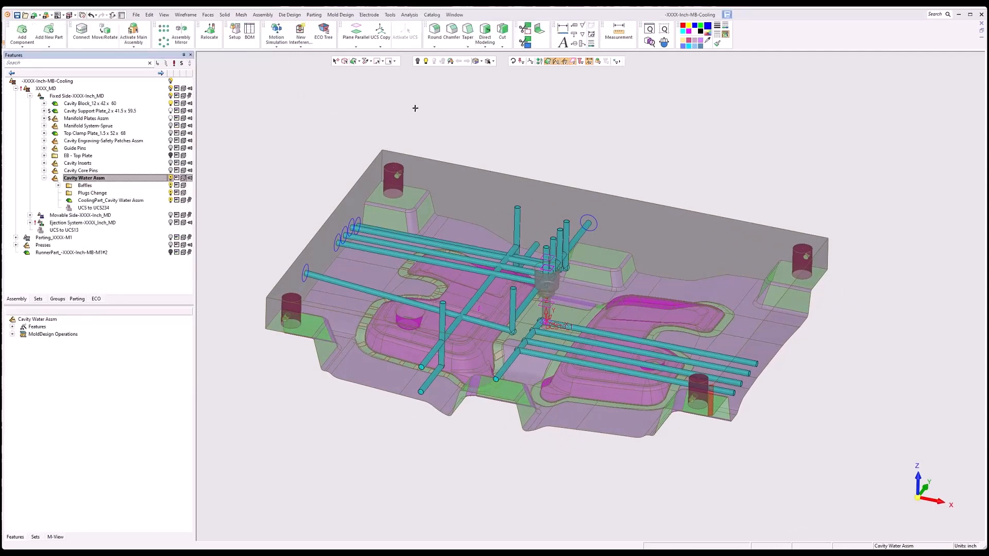
{"action": "left_click", "coordinate": [340, 14]}
{"action": "left_click", "coordinate": [426, 122]}
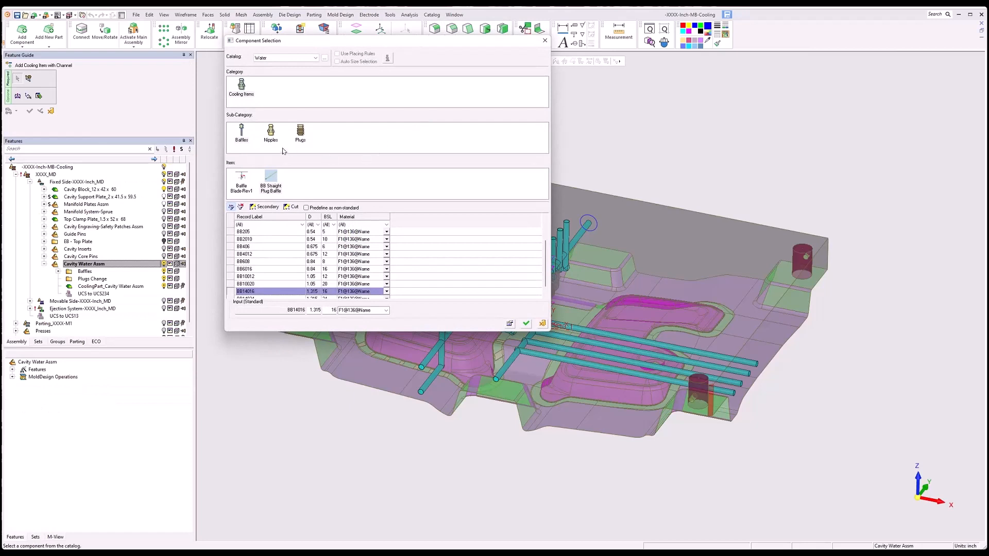
{"action": "left_click", "coordinate": [240, 139]}
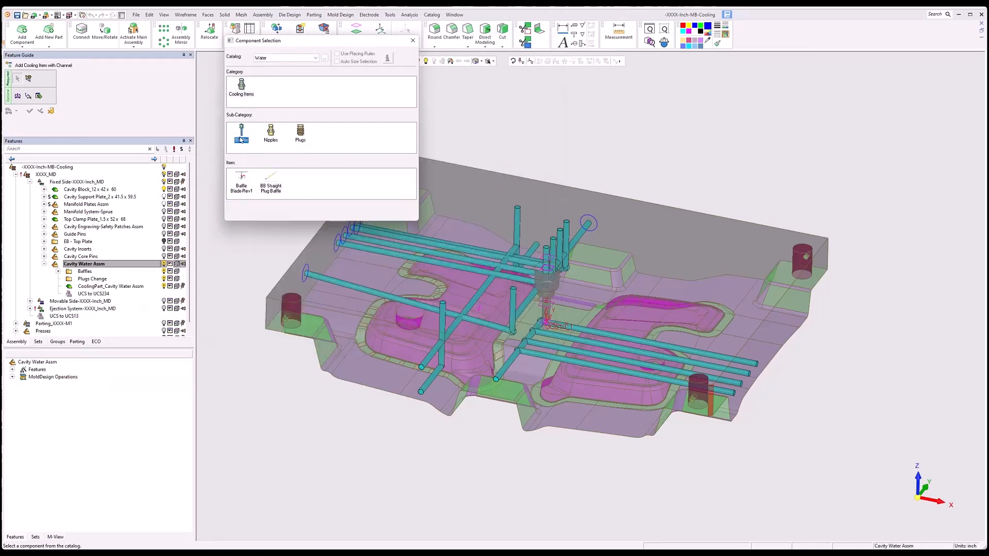
{"action": "left_click", "coordinate": [242, 190]}
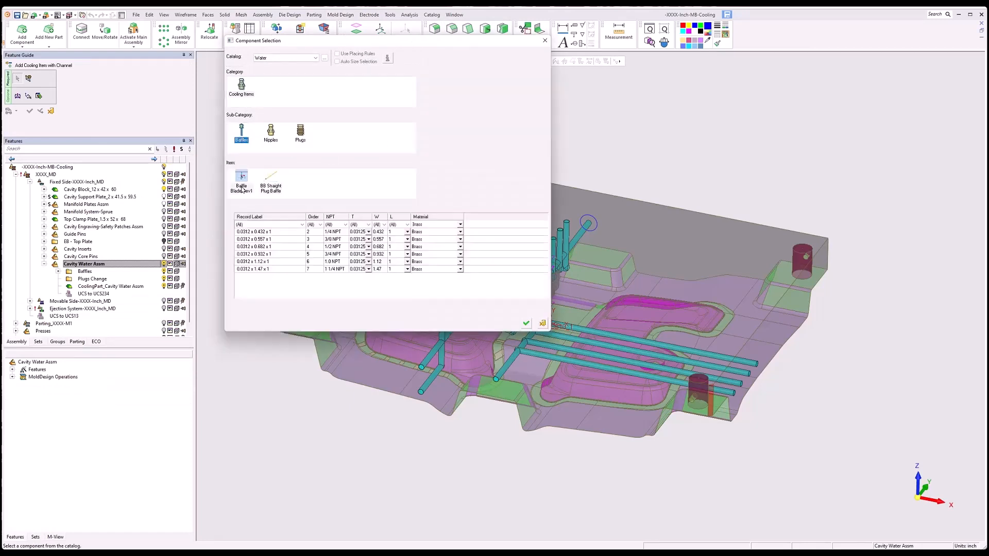
{"action": "left_click", "coordinate": [269, 182]}
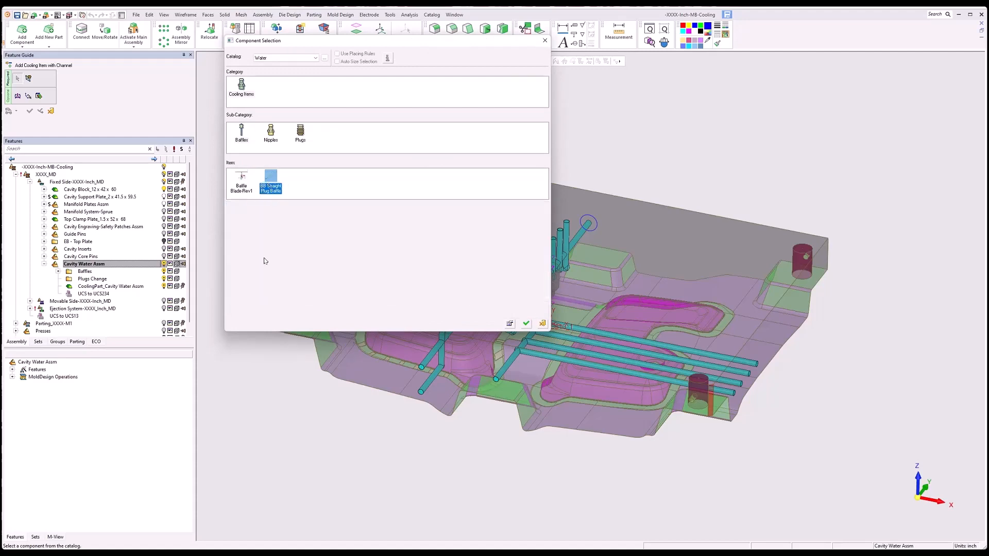
{"action": "left_click", "coordinate": [272, 284]}
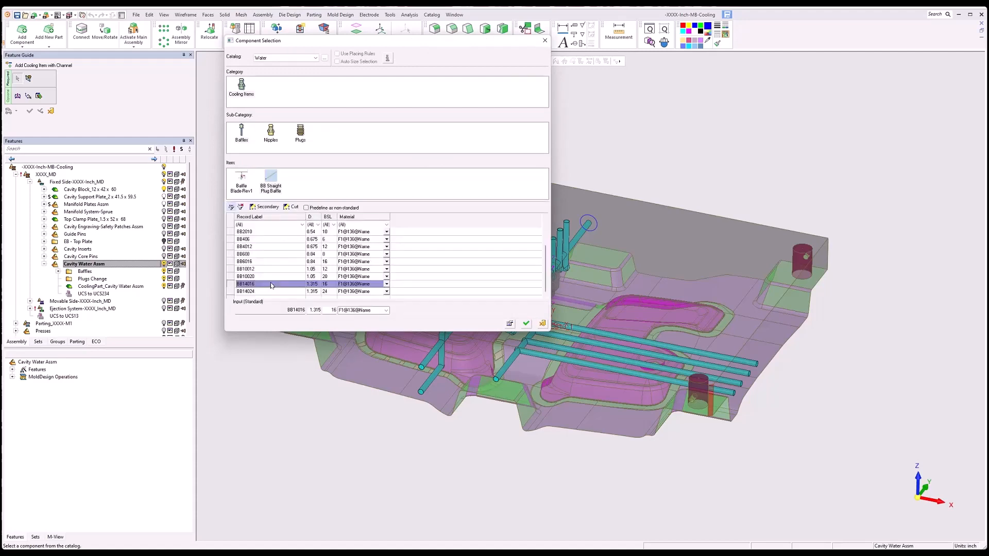
{"action": "left_click", "coordinate": [525, 324]}
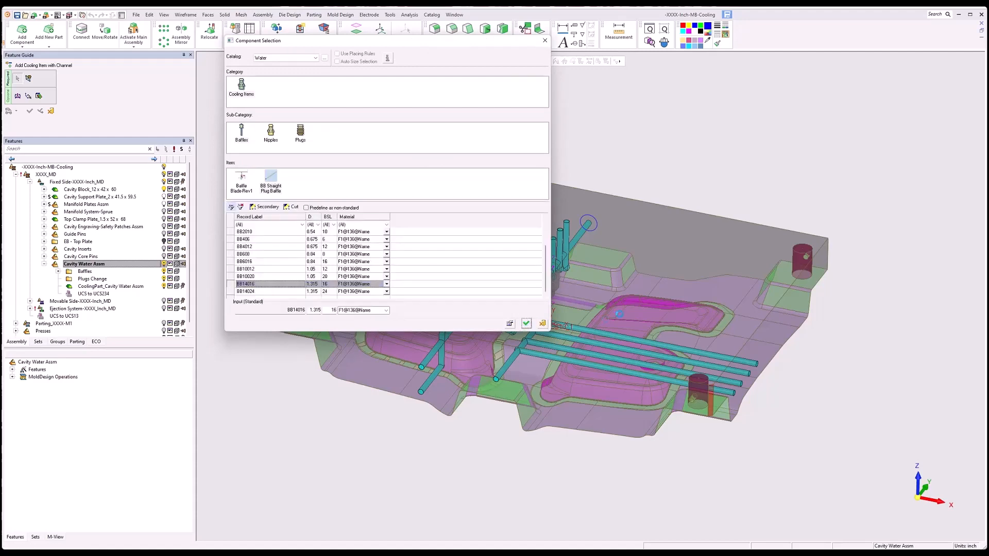
Step: Pick the cavity block's flat back face for baffle placement and add the outermost long channel's centerline as a sketch reference
{"action": "left_click", "coordinate": [652, 285]}
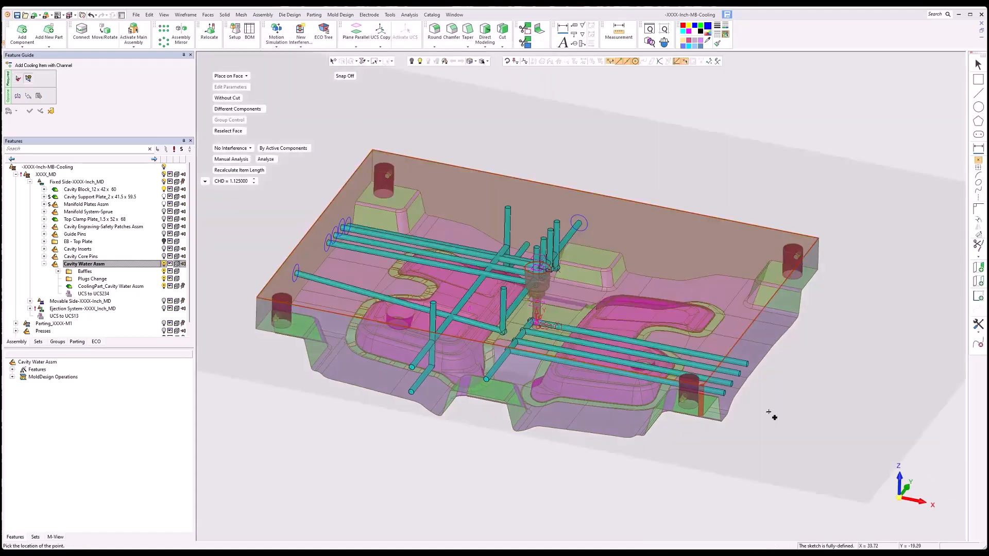
{"action": "left_click", "coordinate": [979, 281]}
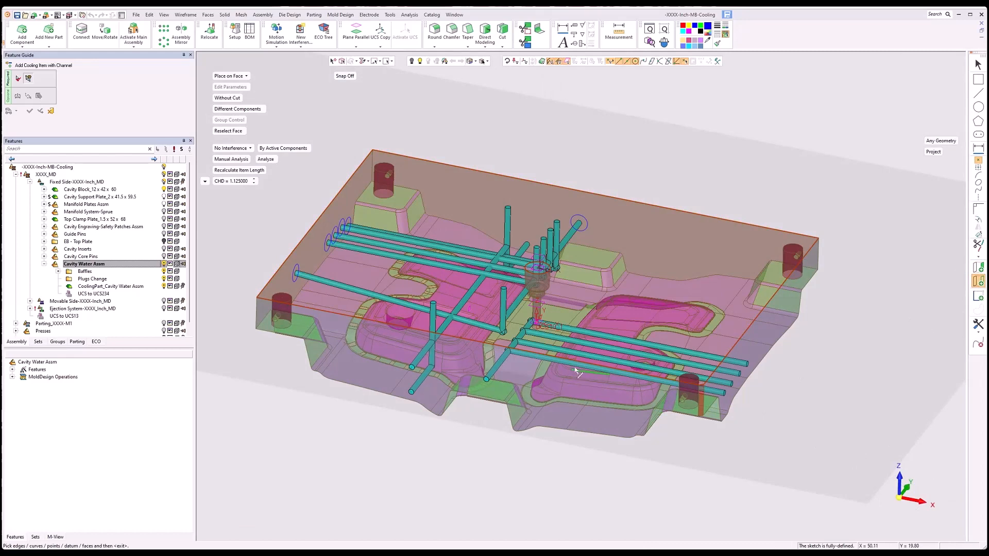
{"action": "left_click", "coordinate": [933, 142]}
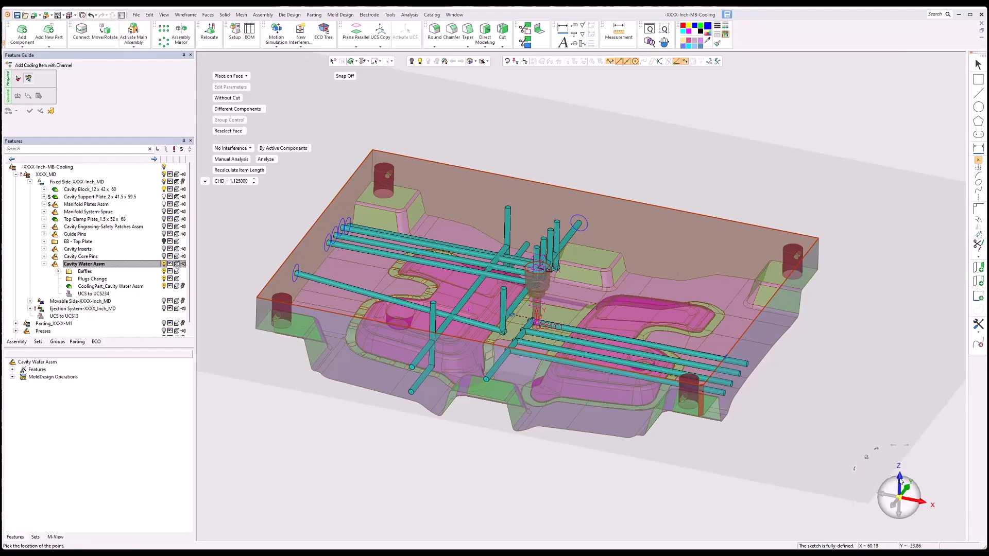
Step: Place five roughly evenly spaced baffles along the referenced channel centerline, starting near the cross channel, and finish the point placement
{"action": "middle_click_drag", "start_coordinate": [779, 418], "coordinate": [676, 396]}
{"action": "scroll", "coordinate": [623, 351], "scroll_direction": "up", "scroll_amount": 5}
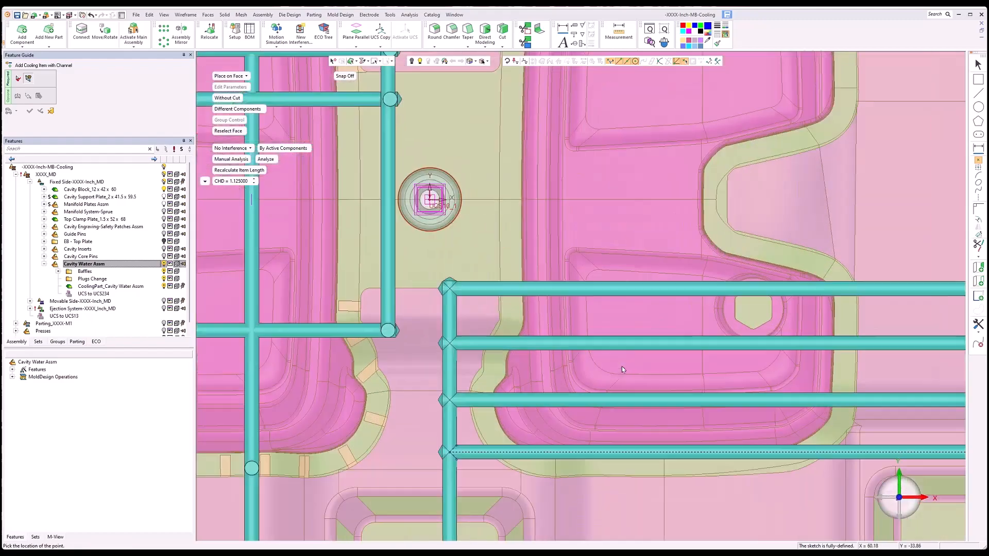
{"action": "middle_click_drag", "start_coordinate": [628, 458], "coordinate": [531, 374], "text": "ctrl"}
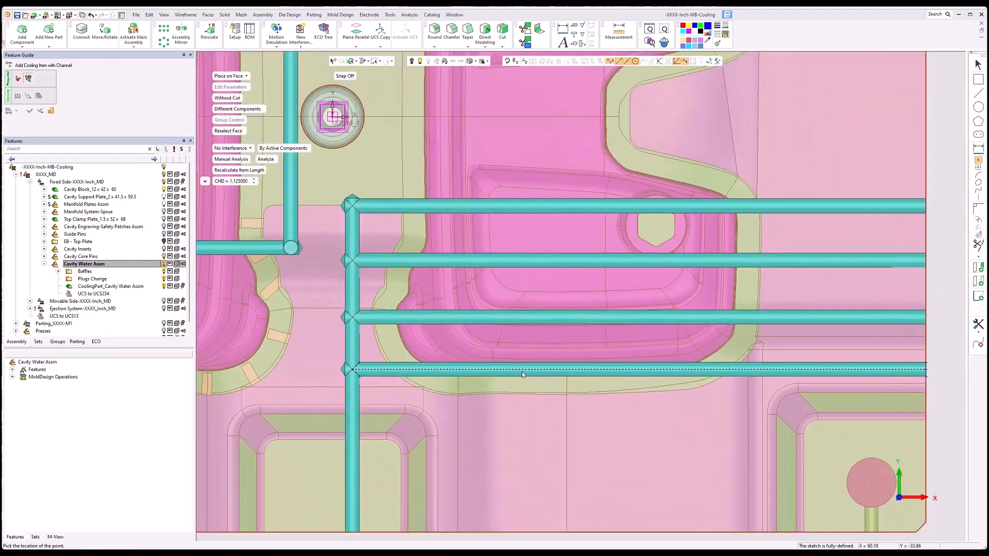
{"action": "left_click", "coordinate": [394, 369]}
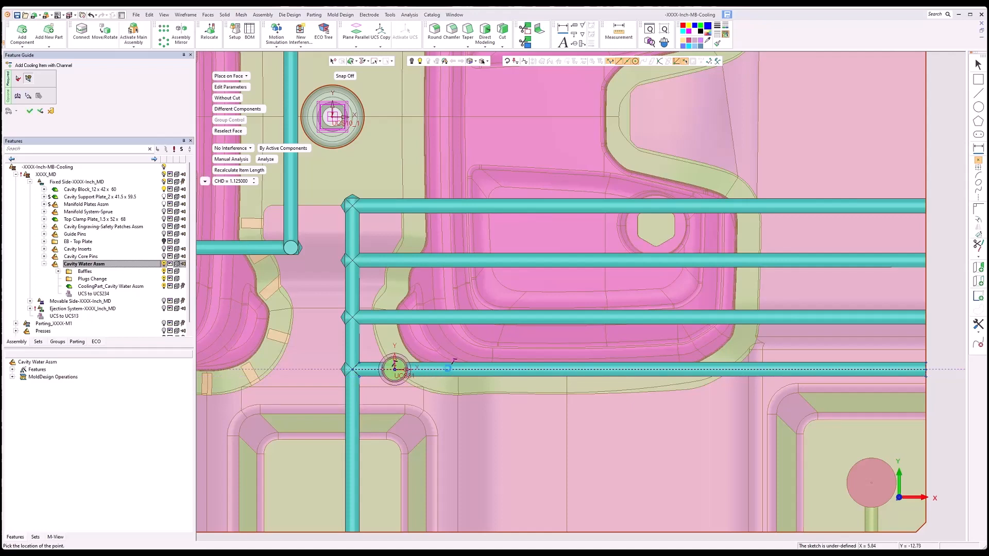
{"action": "left_click", "coordinate": [447, 370]}
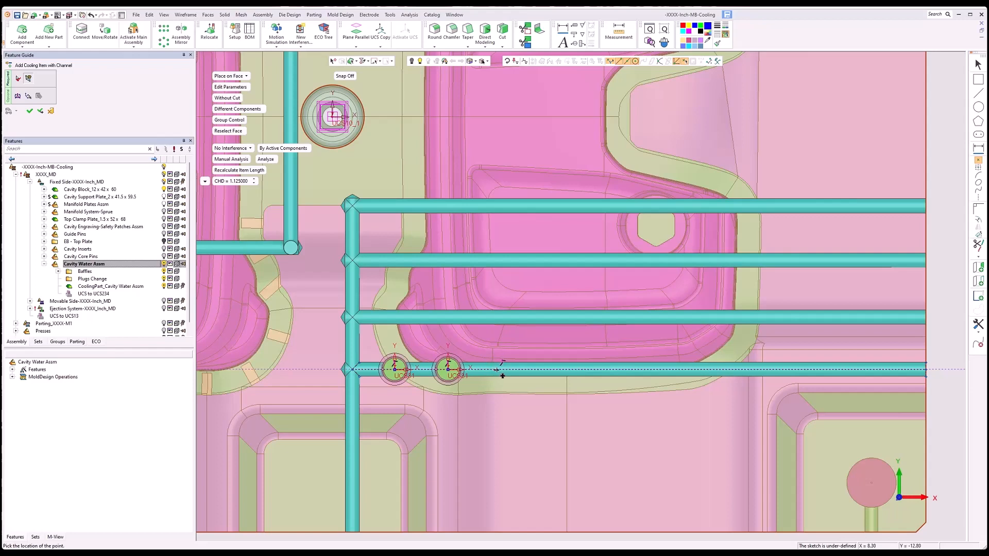
{"action": "left_click", "coordinate": [497, 370]}
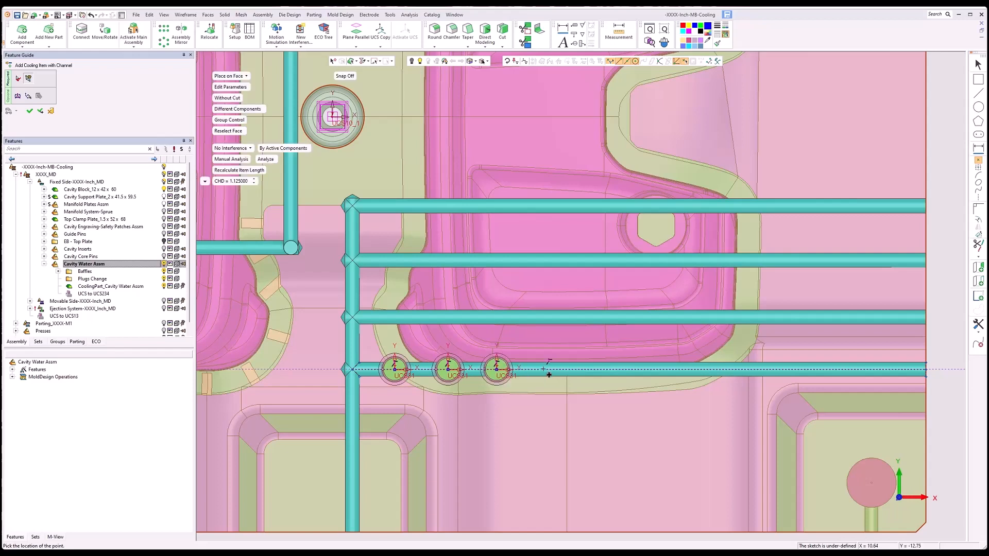
{"action": "left_click", "coordinate": [543, 369]}
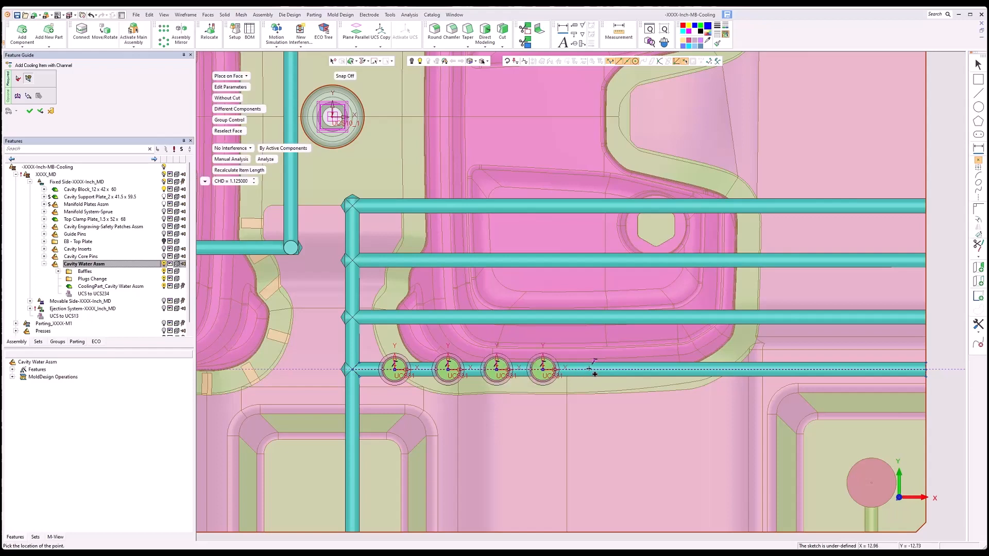
{"action": "left_click", "coordinate": [590, 370]}
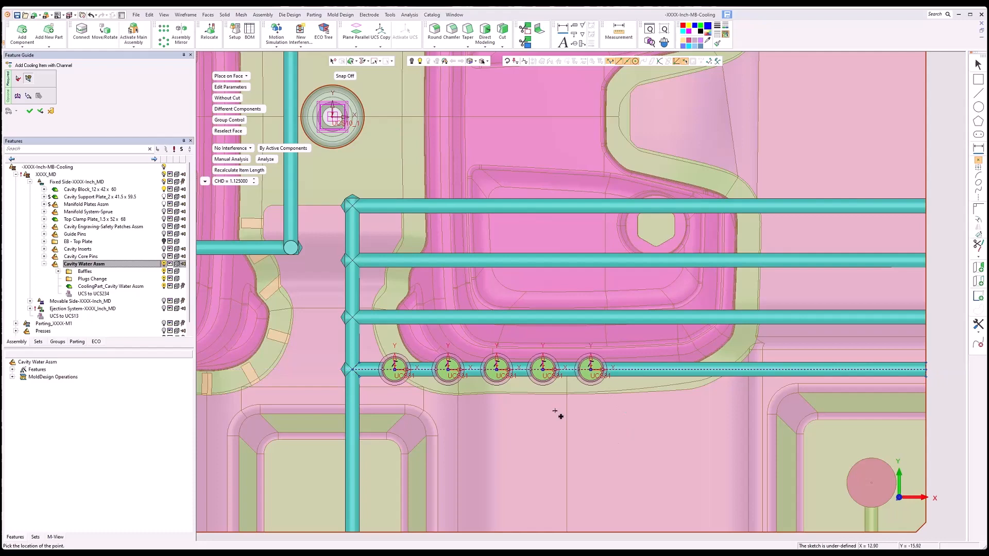
{"action": "left_click", "coordinate": [18, 96]}
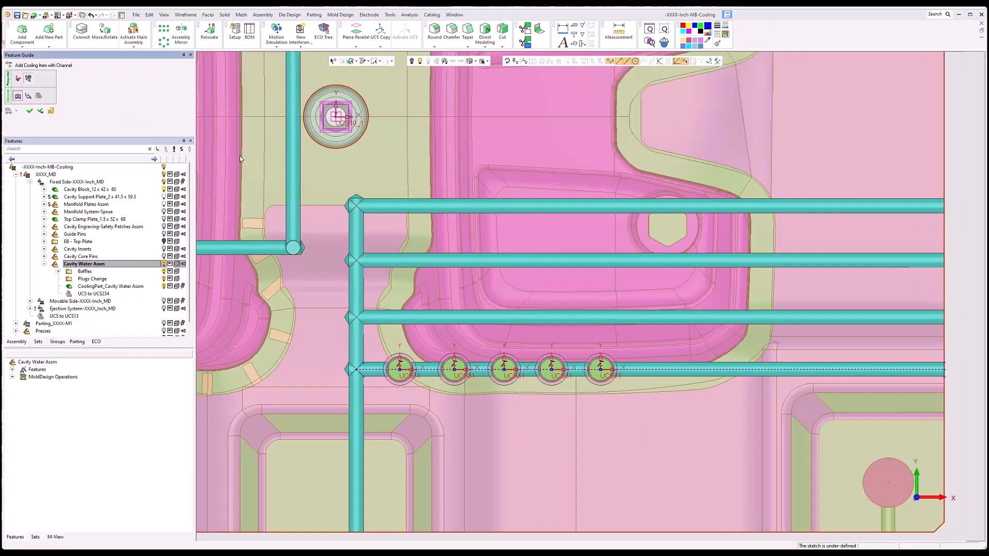
Step: Rotate the five placed baffles 90 degrees about their Z axis and inspect them from an angled 3D view
{"action": "left_click", "coordinate": [243, 134]}
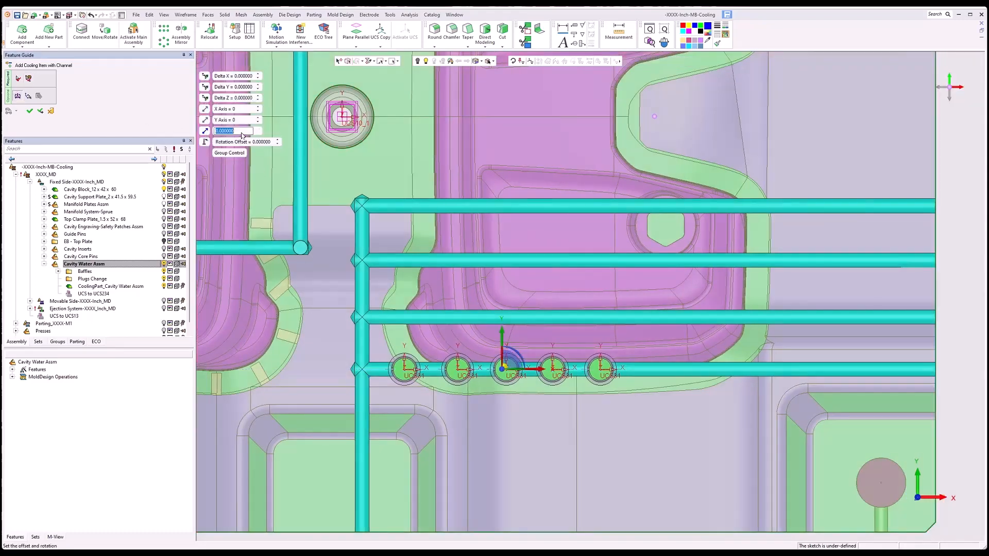
{"action": "type", "text": "90"}
{"action": "key", "text": "Return"}
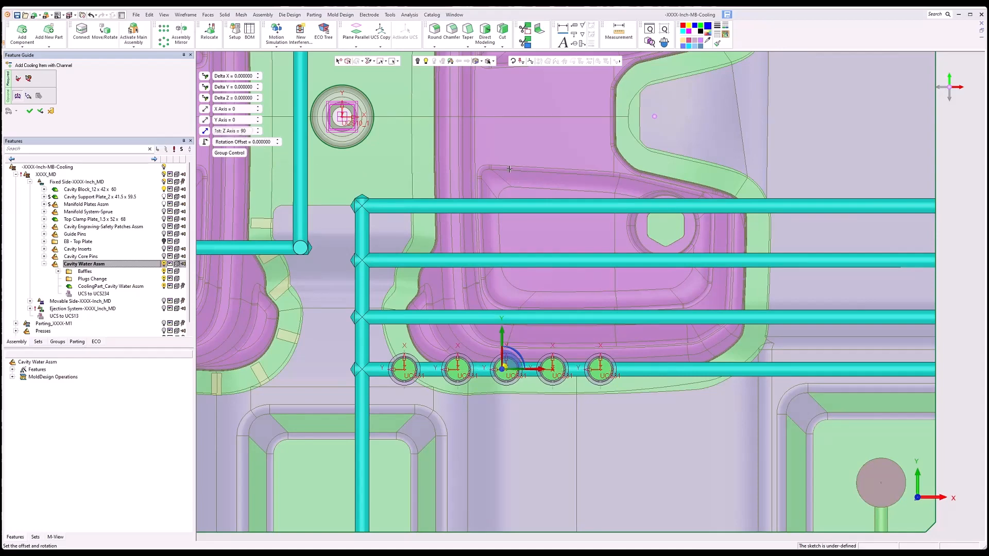
{"action": "middle_click_drag", "start_coordinate": [508, 168], "coordinate": [469, 366]}
{"action": "middle_click_drag", "start_coordinate": [578, 164], "coordinate": [437, 439]}
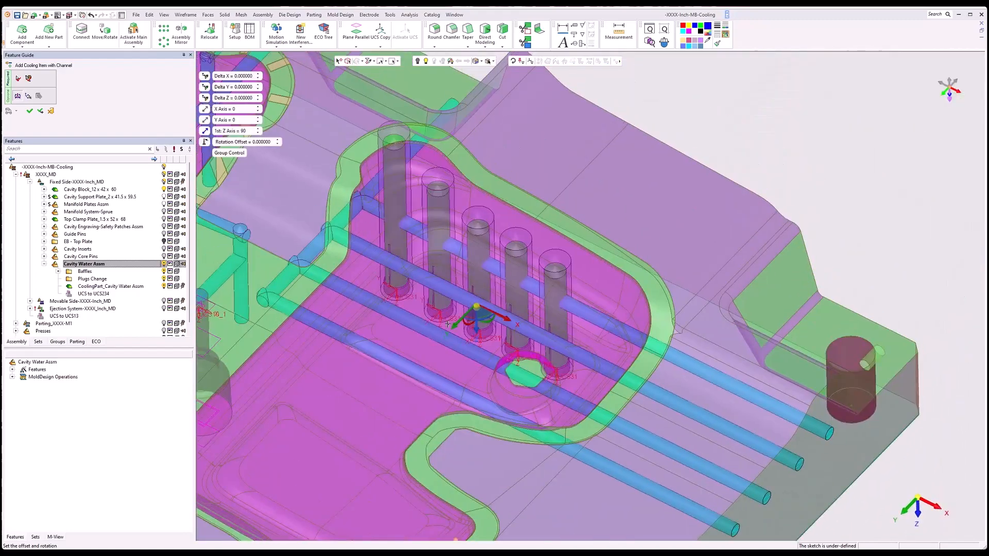
{"action": "middle_click_drag", "start_coordinate": [448, 322], "coordinate": [451, 286]}
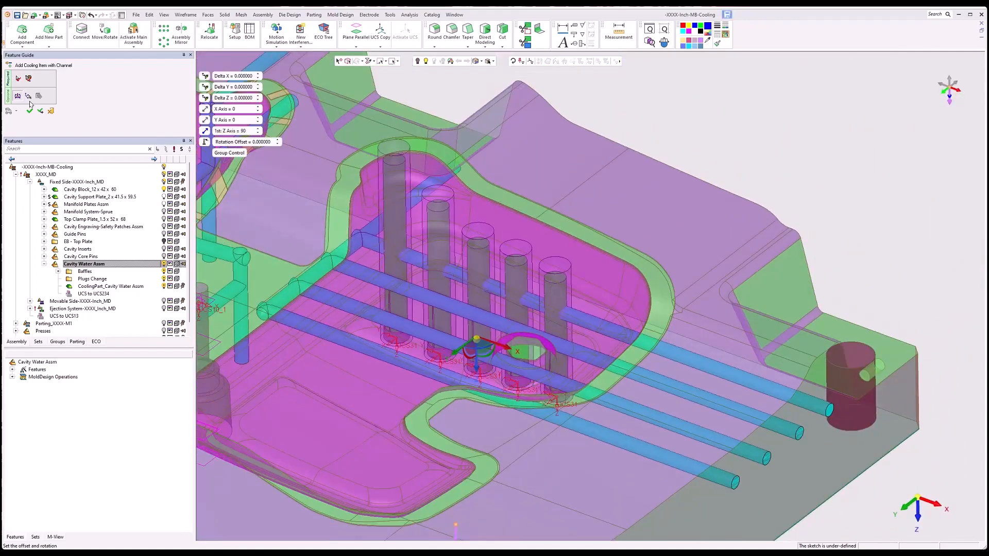
Step: Change the baffles' channel length option to Maximal Length and complete the cooling item placement
{"action": "left_click", "coordinate": [34, 80]}
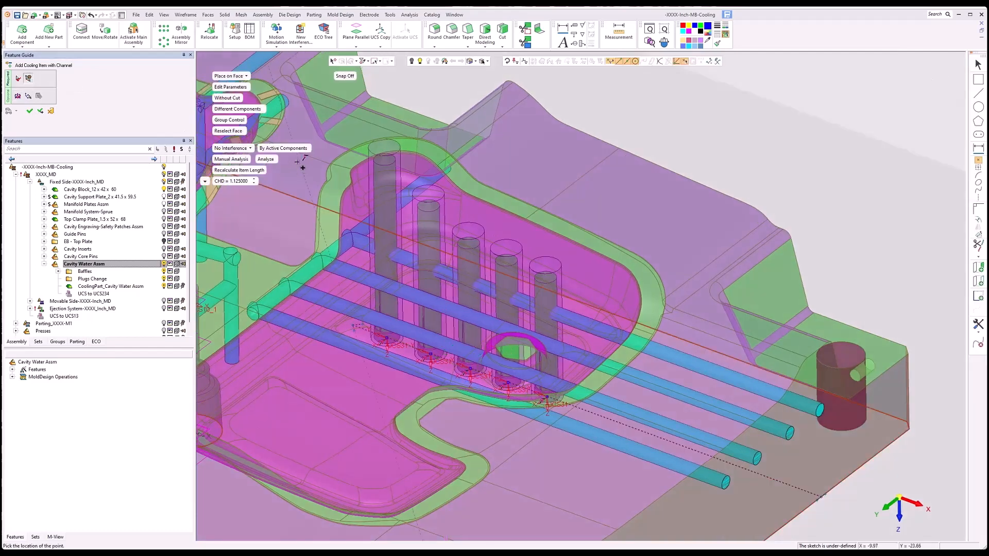
{"action": "left_click", "coordinate": [249, 149]}
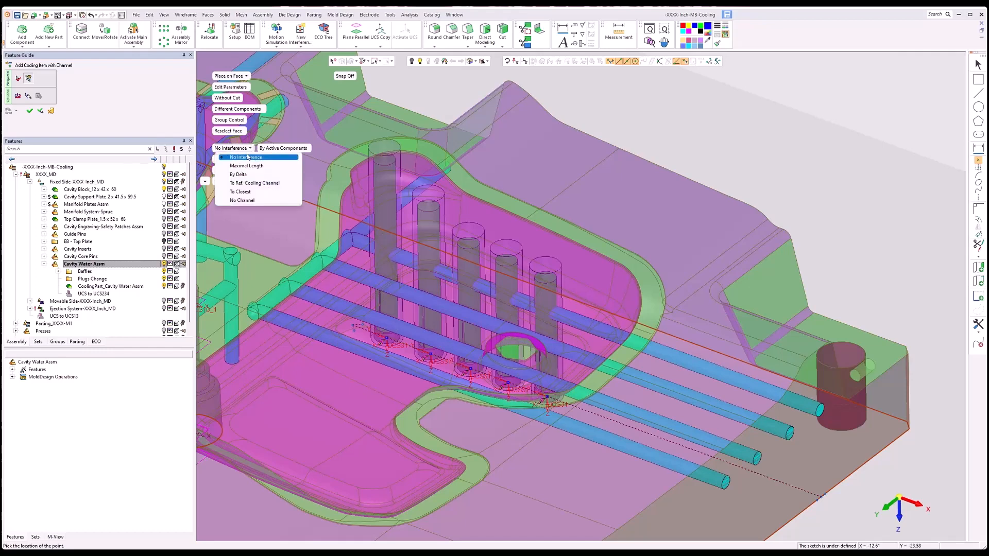
{"action": "left_click", "coordinate": [257, 166]}
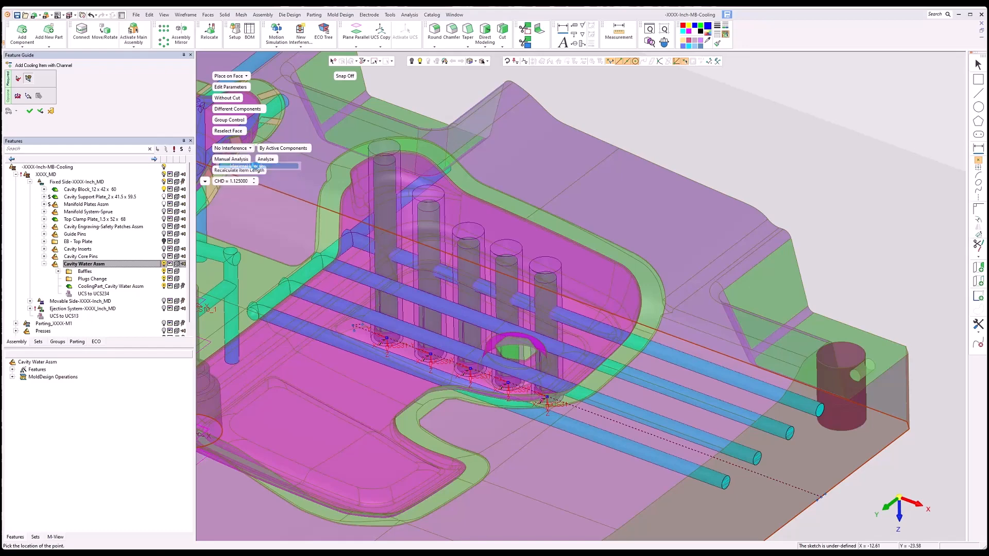
{"action": "mouse_move", "coordinate": [570, 191]}
{"action": "middle_mouse_down"}
{"action": "mouse_move", "coordinate": [440, 183]}
{"action": "mouse_move", "coordinate": [398, 156]}
{"action": "middle_mouse_up"}
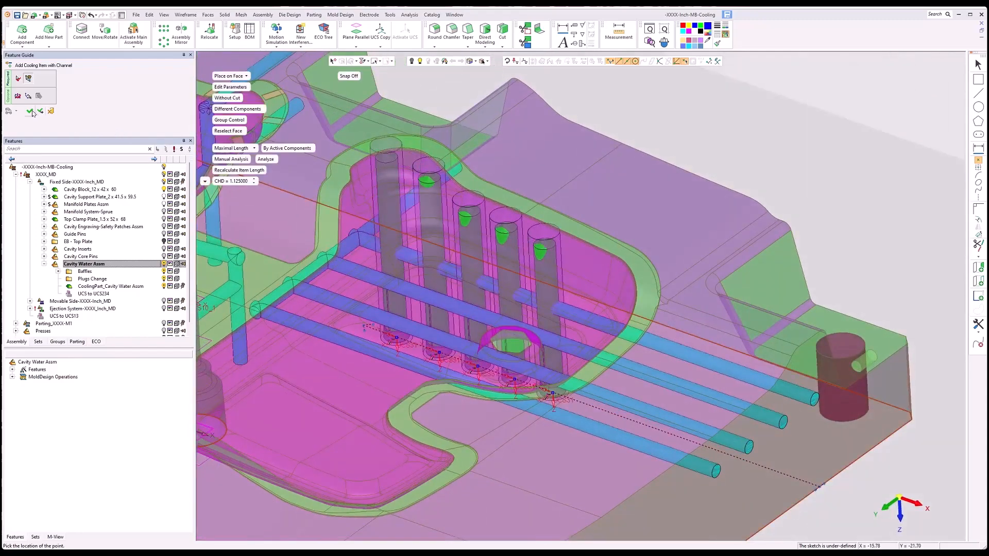
{"action": "left_click", "coordinate": [30, 111]}
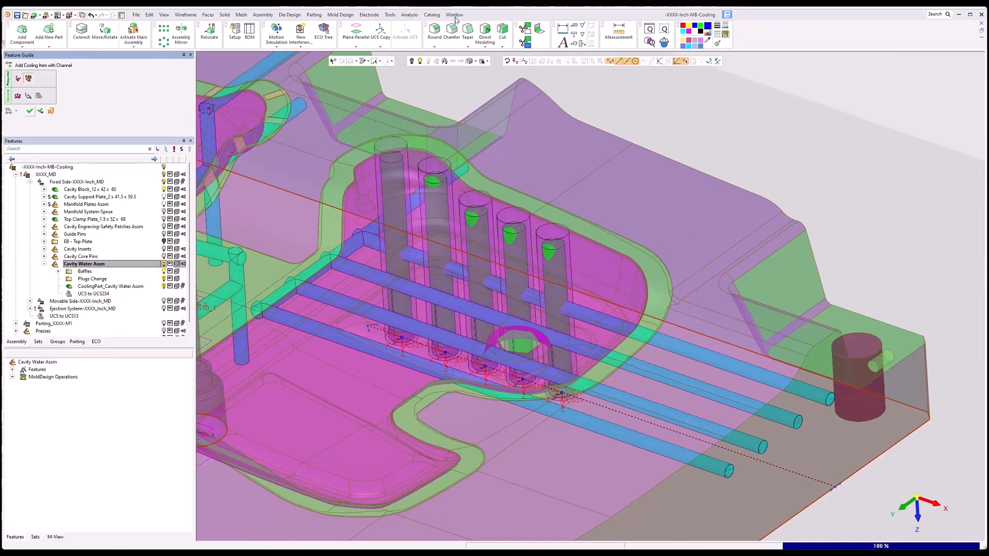
Step: Examine how Maximal Length and No Interference apply the offsets in the Options drawing, and return to the -XXXX-Inch-MB-Cooling assembly
{"action": "left_click", "coordinate": [454, 15]}
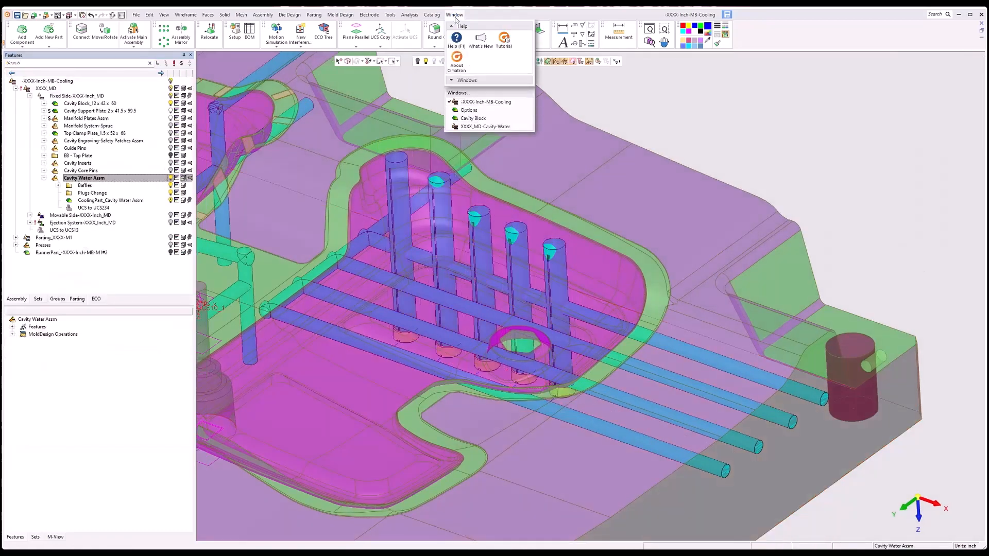
{"action": "left_click", "coordinate": [455, 18]}
{"action": "left_click", "coordinate": [451, 15]}
{"action": "left_click", "coordinate": [469, 109]}
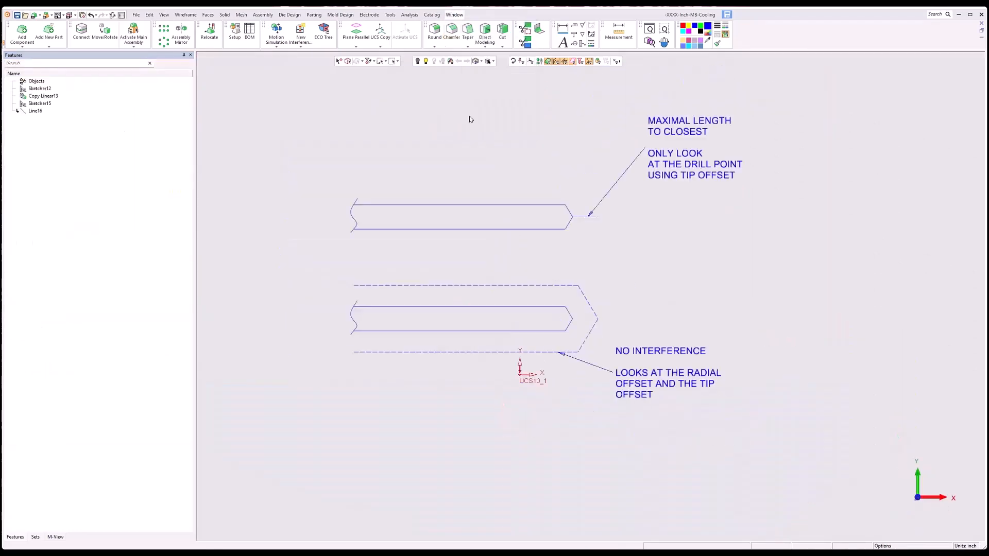
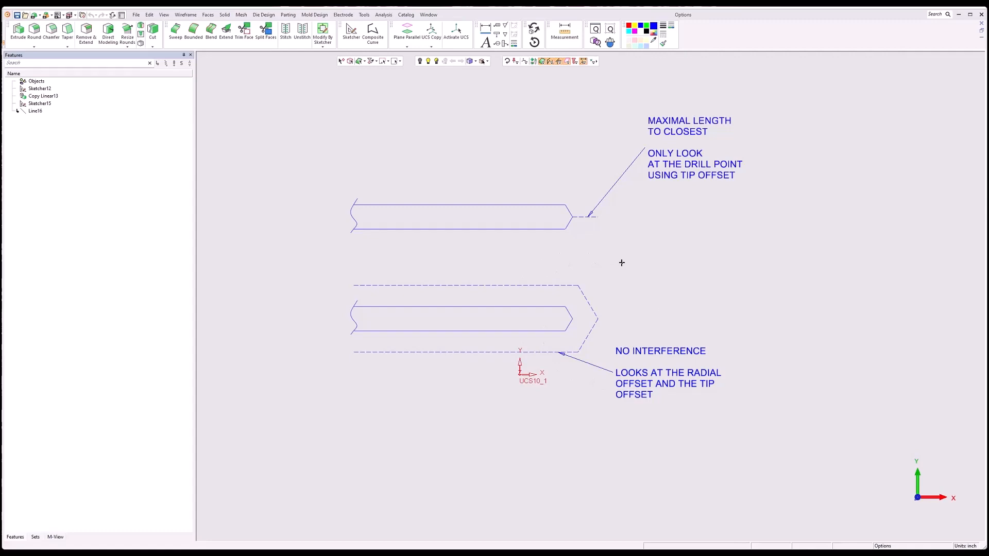
{"action": "left_click", "coordinate": [429, 14]}
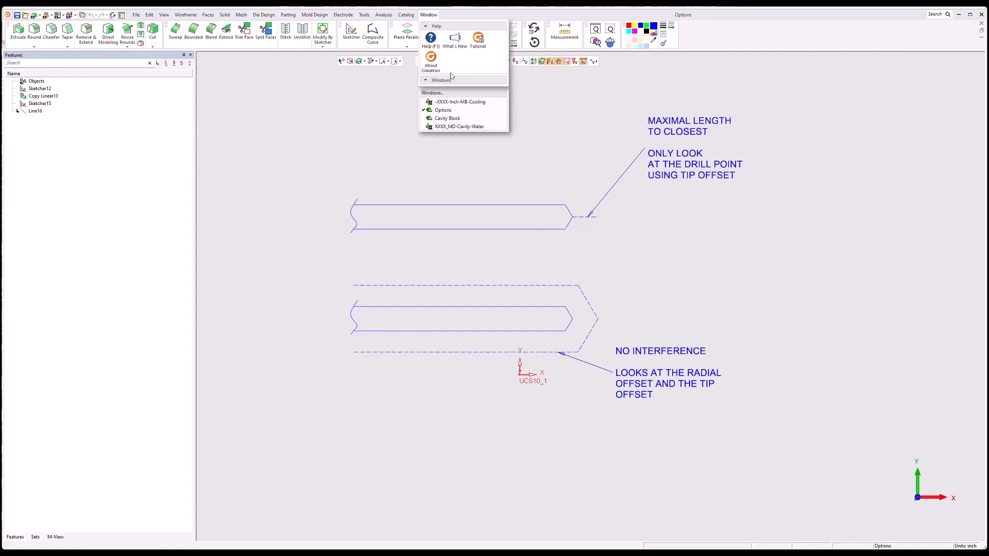
{"action": "left_click", "coordinate": [477, 102]}
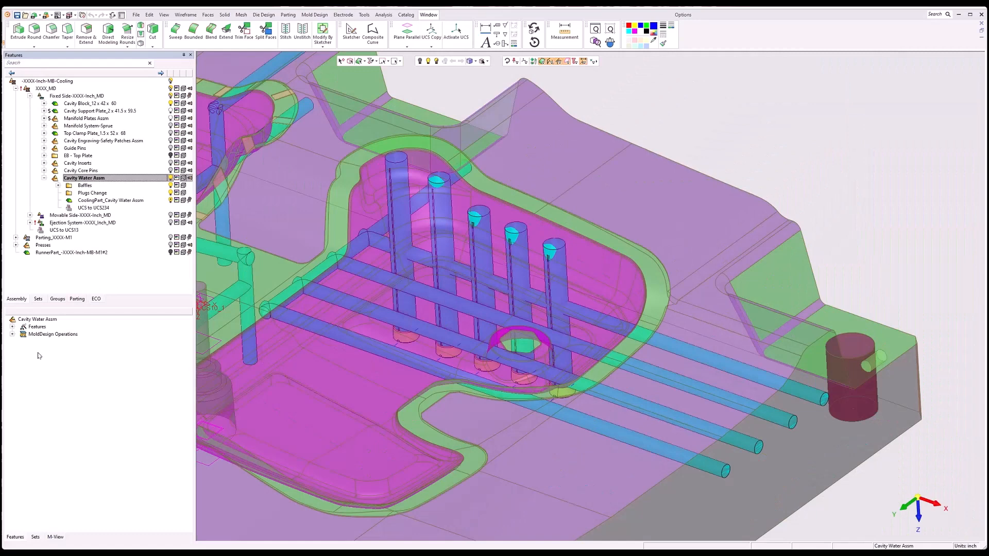
Step: Reopen the BB Straight Plug Baffle cooling item feature for editing and set its tip offset to 0.75 inch
{"action": "left_click", "coordinate": [12, 334]}
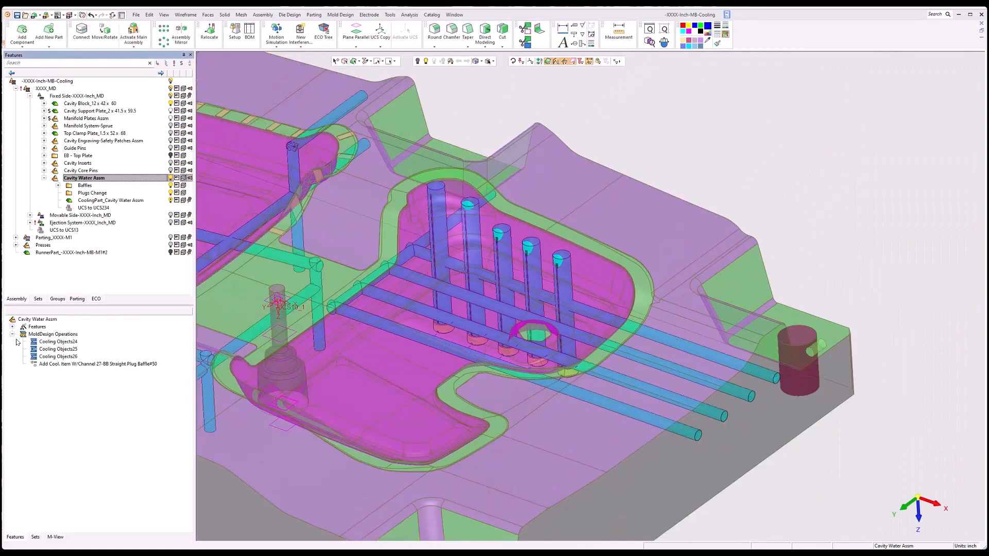
{"action": "left_click", "coordinate": [72, 364]}
{"action": "right_click", "coordinate": [73, 364]}
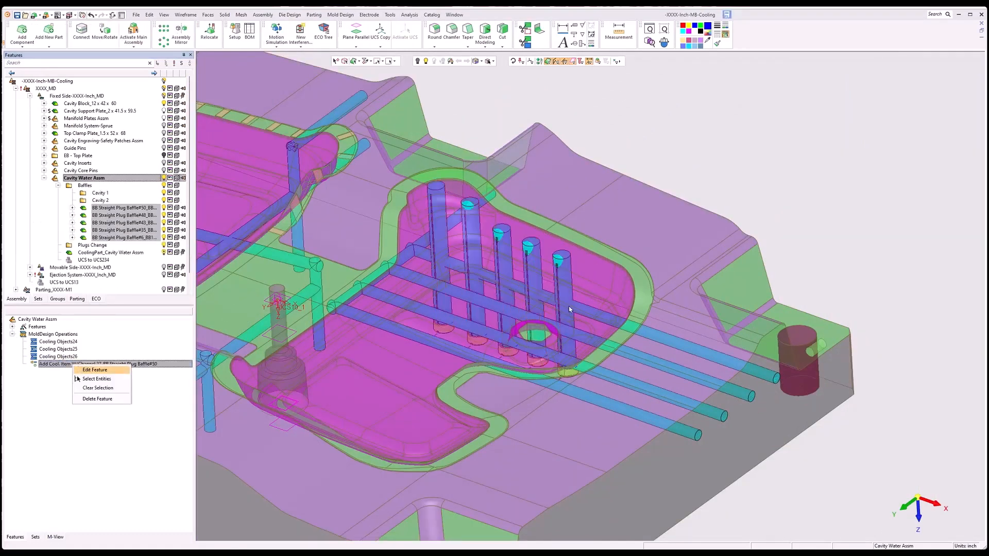
{"action": "left_click", "coordinate": [94, 369]}
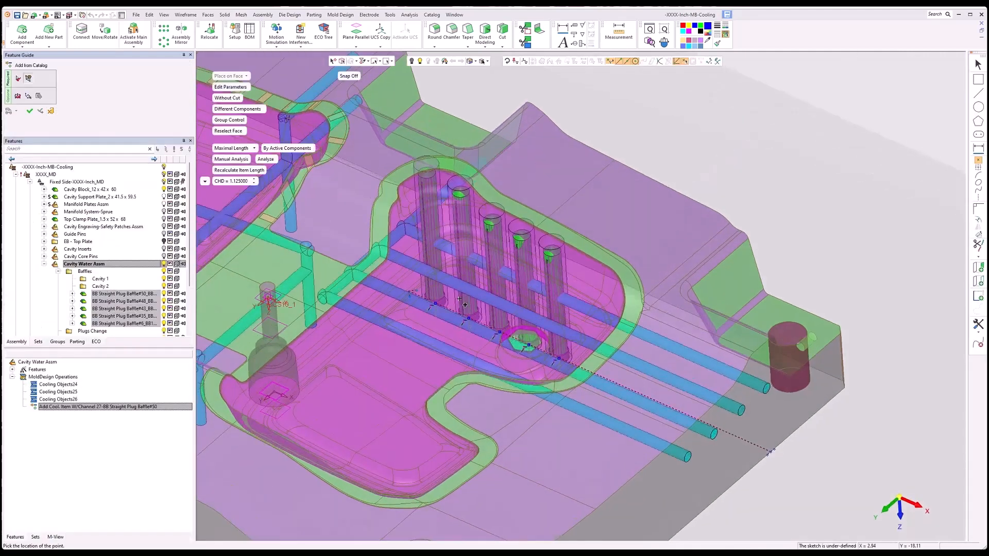
{"action": "left_click", "coordinate": [205, 181]}
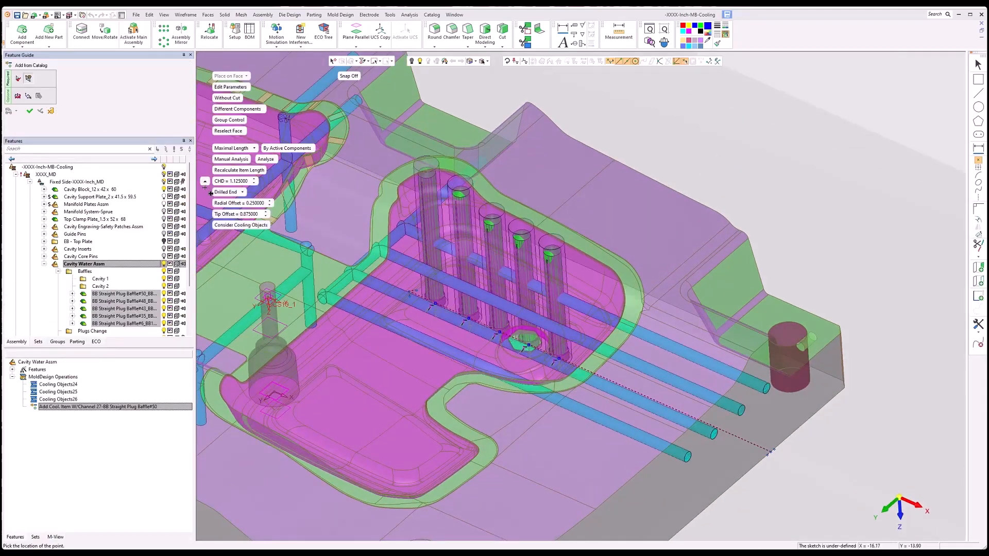
{"action": "mouse_move", "coordinate": [268, 218]}
{"action": "left_click", "coordinate": [266, 216]}
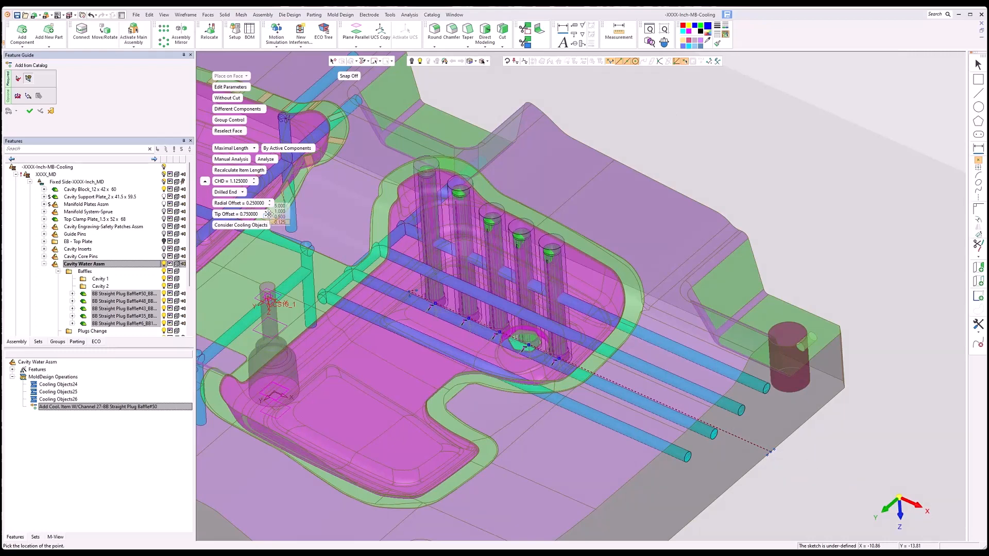
Step: Set the baffles' radial offset to 0.75 inch and check the offset envelopes against the opaque cavity surface
{"action": "left_click", "coordinate": [271, 201]}
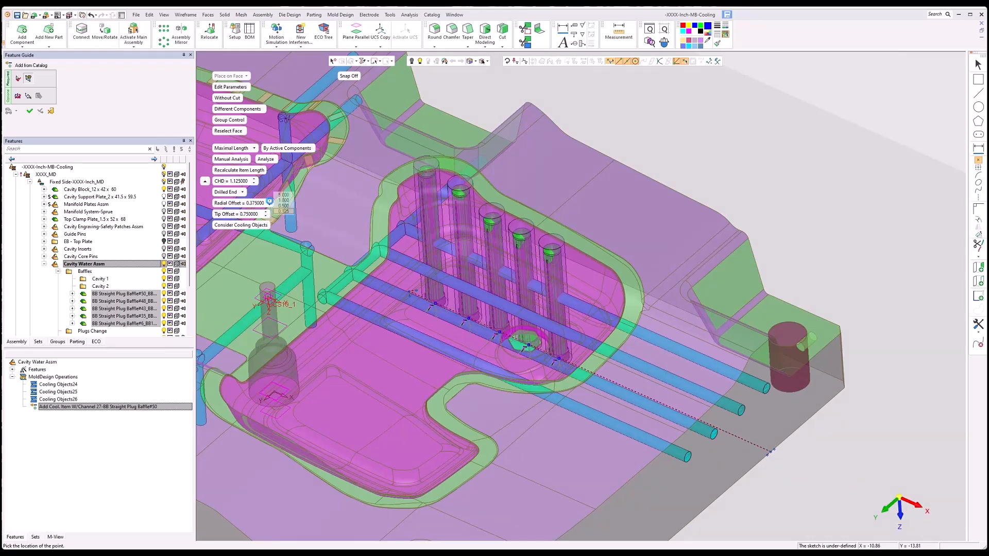
{"action": "left_click", "coordinate": [271, 202]}
{"action": "left_click", "coordinate": [270, 201]}
{"action": "left_click", "coordinate": [270, 201]}
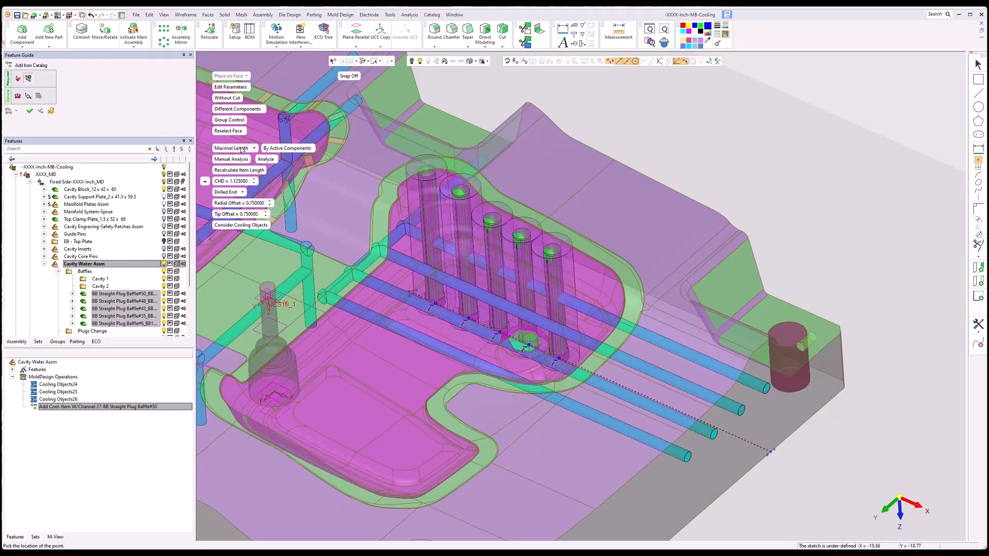
{"action": "key", "text": "ctrl+t"}
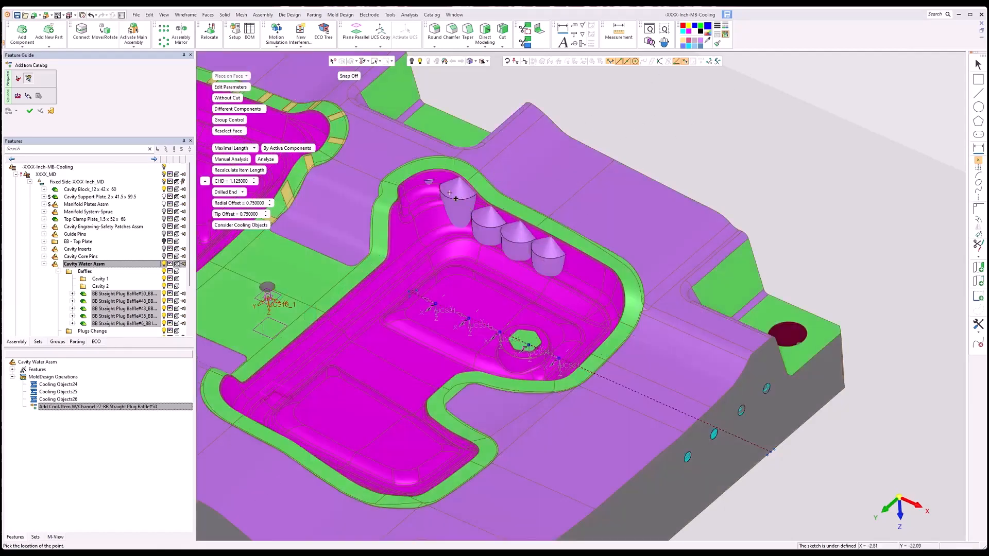
Step: Change the baffles' channel length option to No Interference and inspect the clearance envelopes with the block opaque and transparent
{"action": "left_click", "coordinate": [254, 149]}
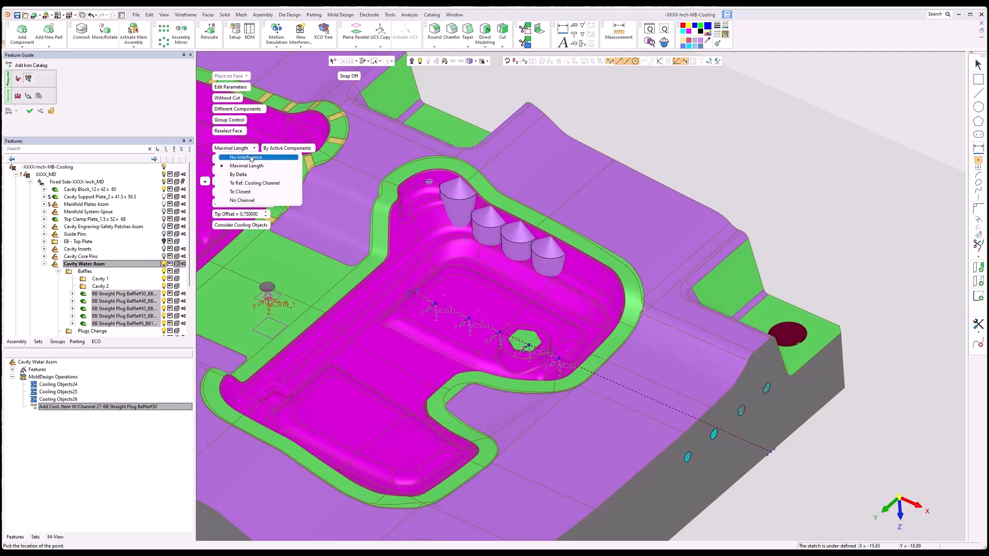
{"action": "left_click", "coordinate": [252, 158]}
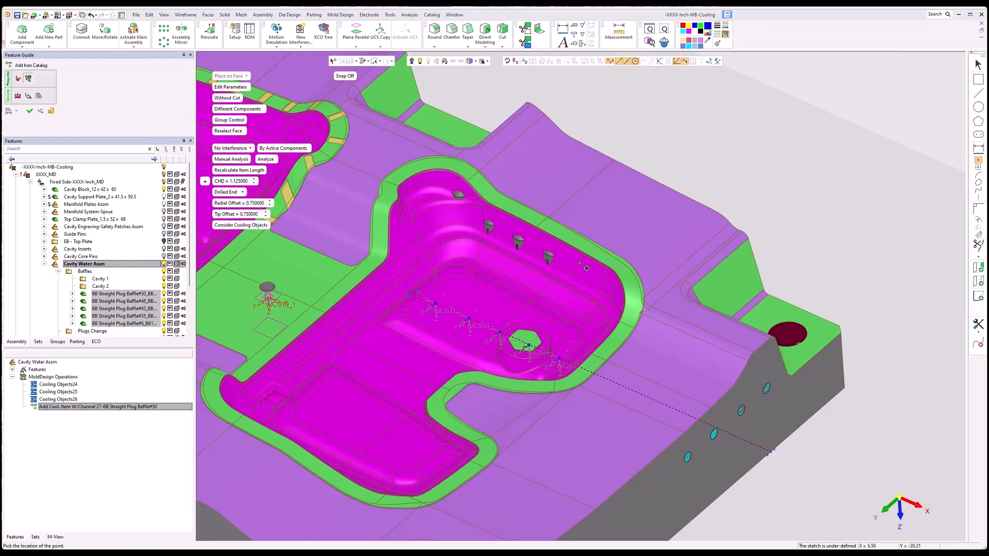
{"action": "middle_click_drag", "start_coordinate": [550, 264], "coordinate": [514, 246]}
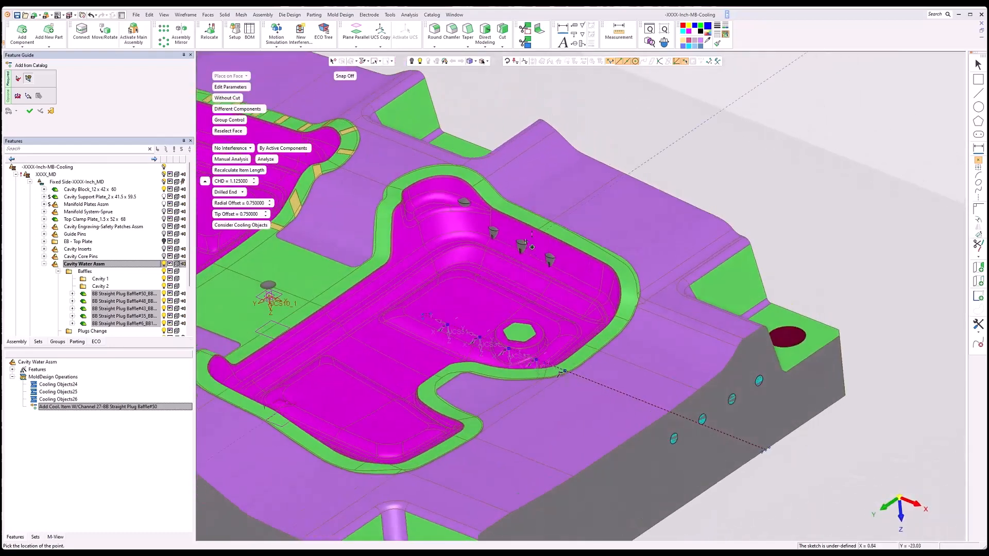
{"action": "key", "text": "ctrl+t"}
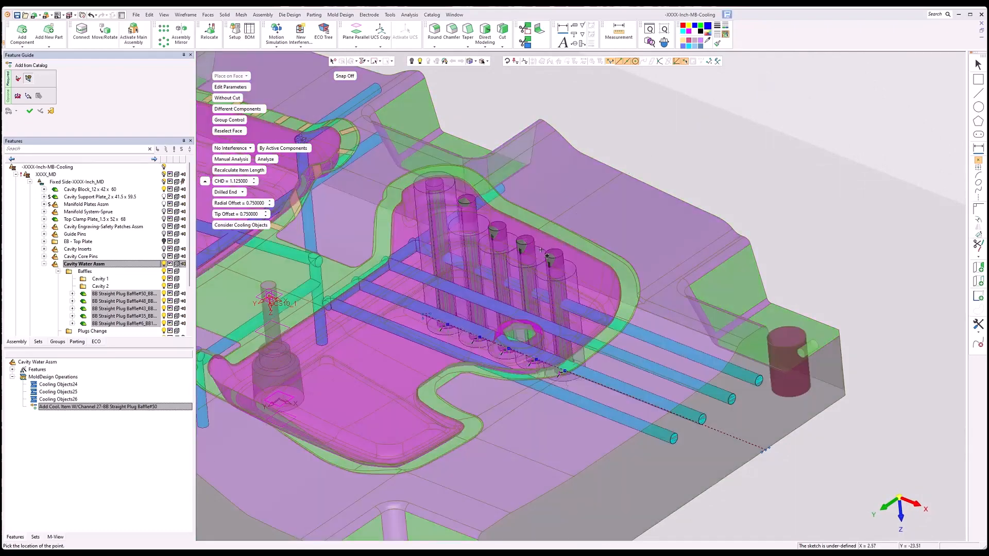
{"action": "mouse_move", "coordinate": [547, 255]}
{"action": "middle_mouse_down"}
{"action": "mouse_move", "coordinate": [557, 232]}
{"action": "mouse_move", "coordinate": [549, 260]}
{"action": "middle_mouse_up"}
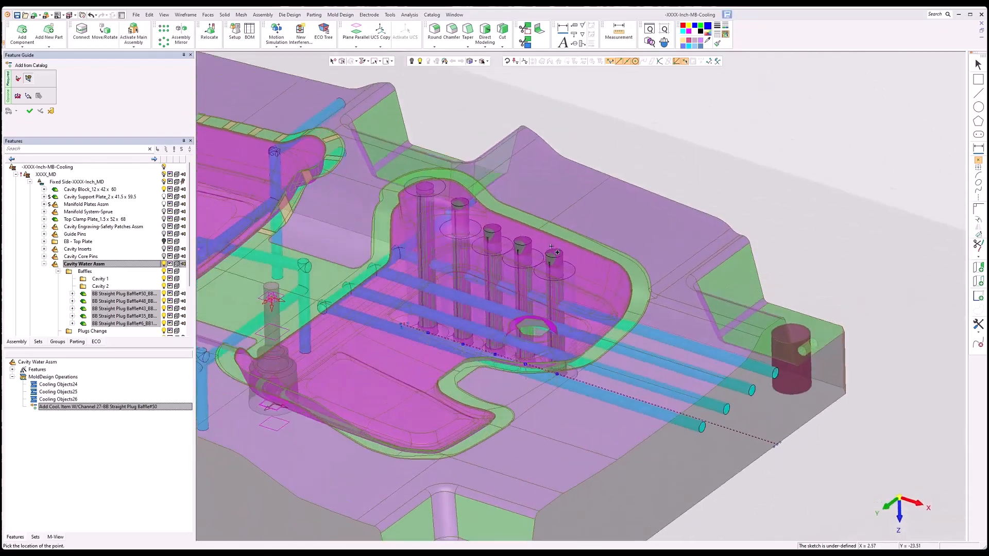
Step: Recalculate the baffle item lengths for the current channels, accept the feature edit and inspect the updated baffles
{"action": "left_click", "coordinate": [242, 171]}
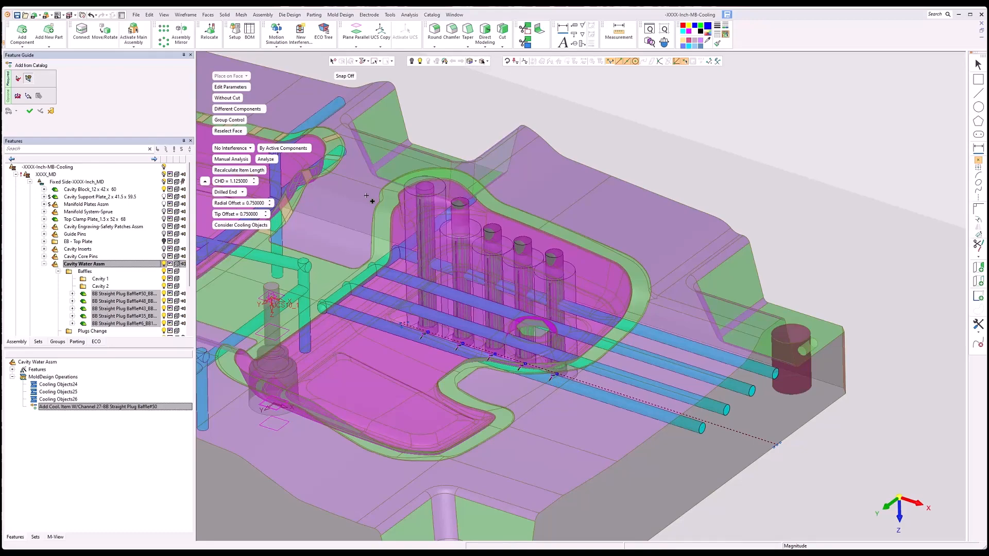
{"action": "middle_click_drag", "start_coordinate": [536, 239], "coordinate": [514, 244]}
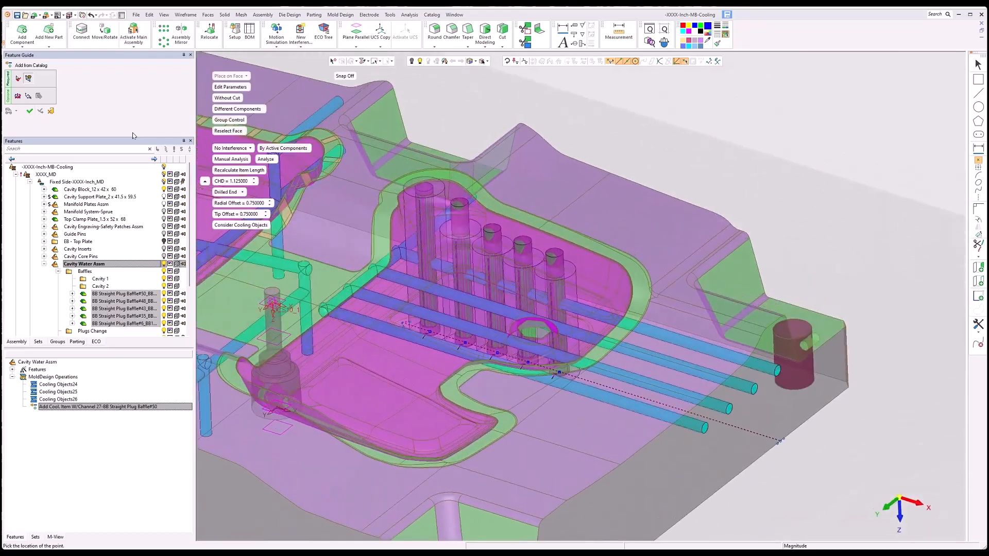
{"action": "left_click", "coordinate": [31, 114]}
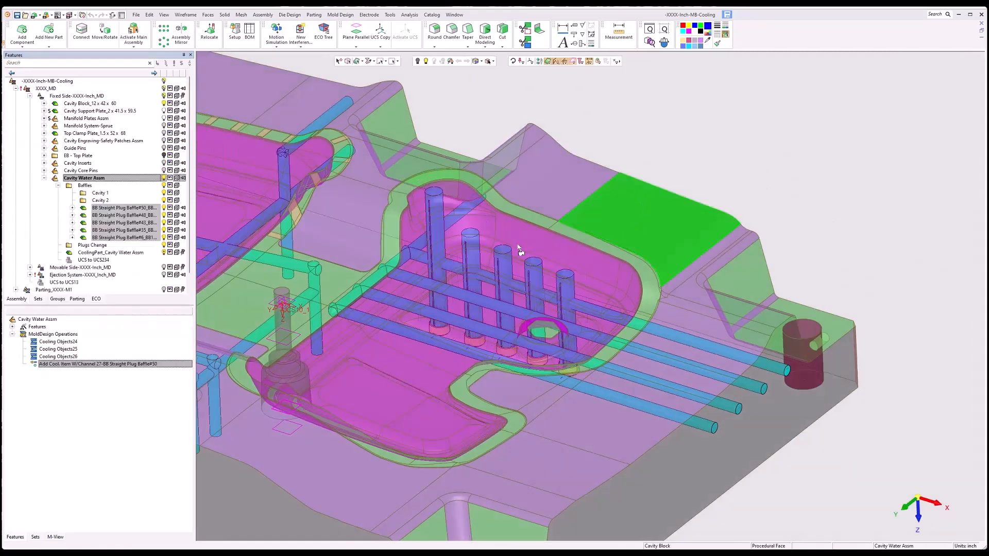
{"action": "middle_click_drag", "start_coordinate": [519, 248], "coordinate": [531, 266]}
Step: Reopen the baffle feature, check its clearance envelopes against the opaque cavity surface, and accept it without changes
{"action": "right_click", "coordinate": [139, 364]}
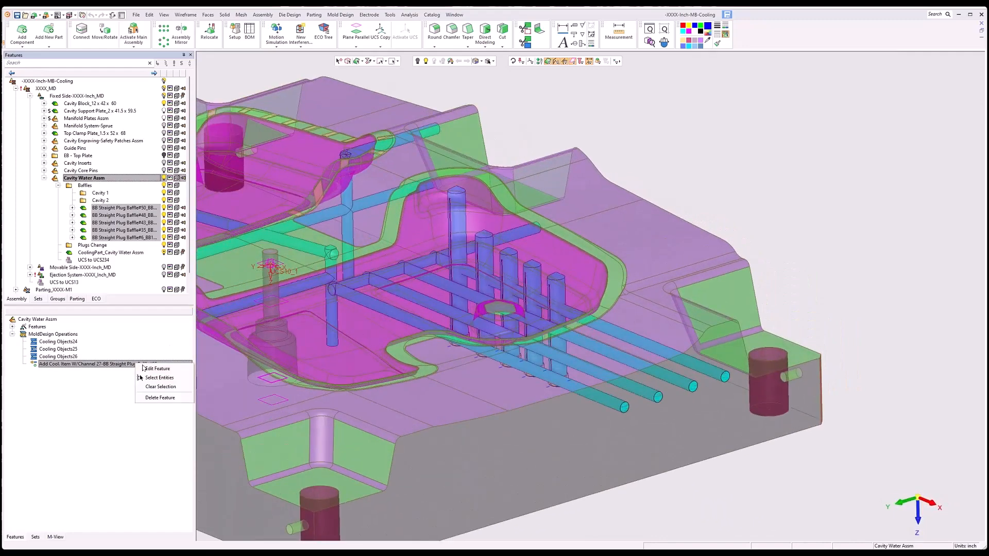
{"action": "left_click", "coordinate": [153, 368]}
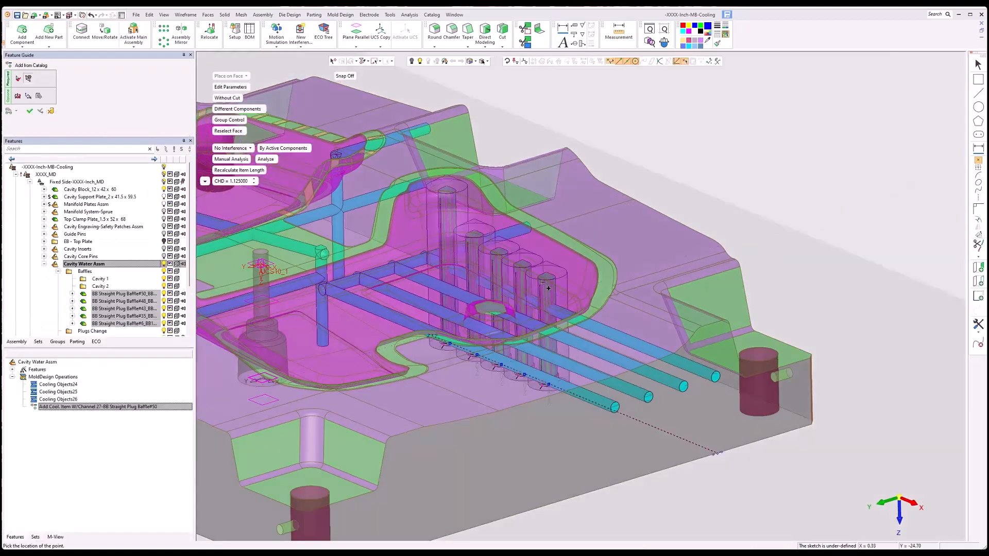
{"action": "mouse_move", "coordinate": [582, 289]}
{"action": "middle_mouse_down"}
{"action": "mouse_move", "coordinate": [572, 322]}
{"action": "mouse_move", "coordinate": [536, 268]}
{"action": "mouse_move", "coordinate": [547, 292]}
{"action": "mouse_move", "coordinate": [497, 288]}
{"action": "mouse_move", "coordinate": [548, 296]}
{"action": "mouse_move", "coordinate": [518, 278]}
{"action": "mouse_move", "coordinate": [552, 296]}
{"action": "mouse_move", "coordinate": [504, 261]}
{"action": "middle_mouse_up"}
{"action": "key", "text": "ctrl+t"}
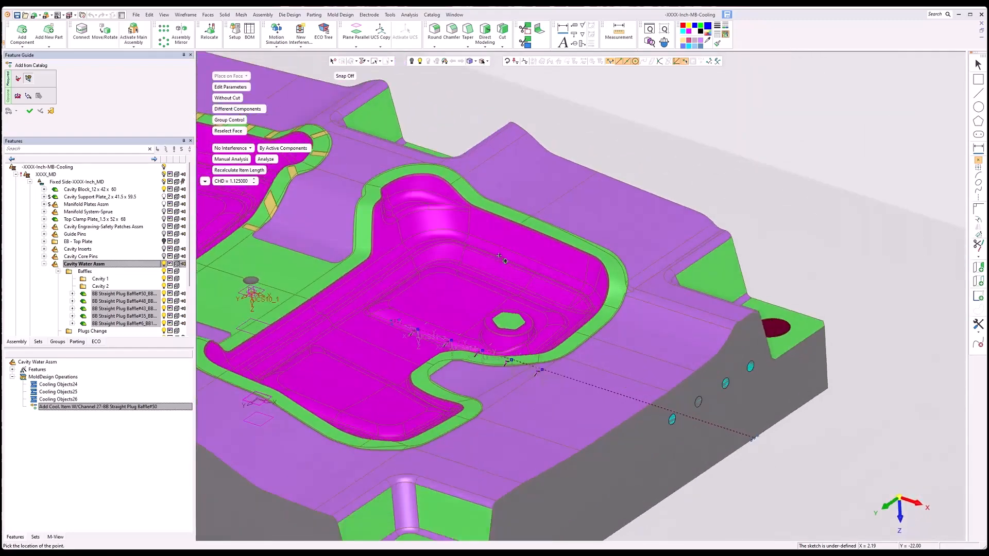
{"action": "left_click", "coordinate": [29, 111]}
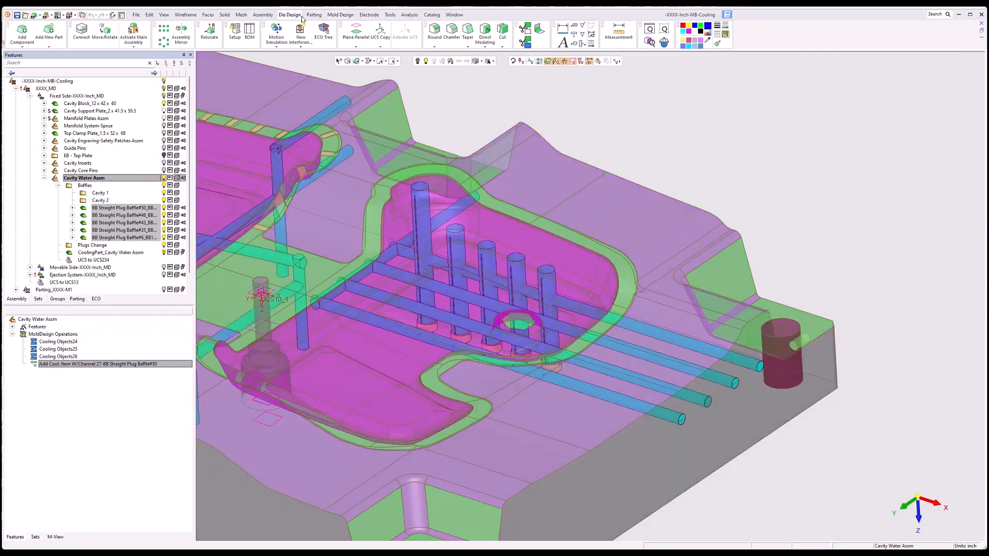
Step: Start adding a cooling item with channel using the BB14016 BB Straight Plug Baffle and place it on the cavity block's bottom face
{"action": "left_click", "coordinate": [273, 15]}
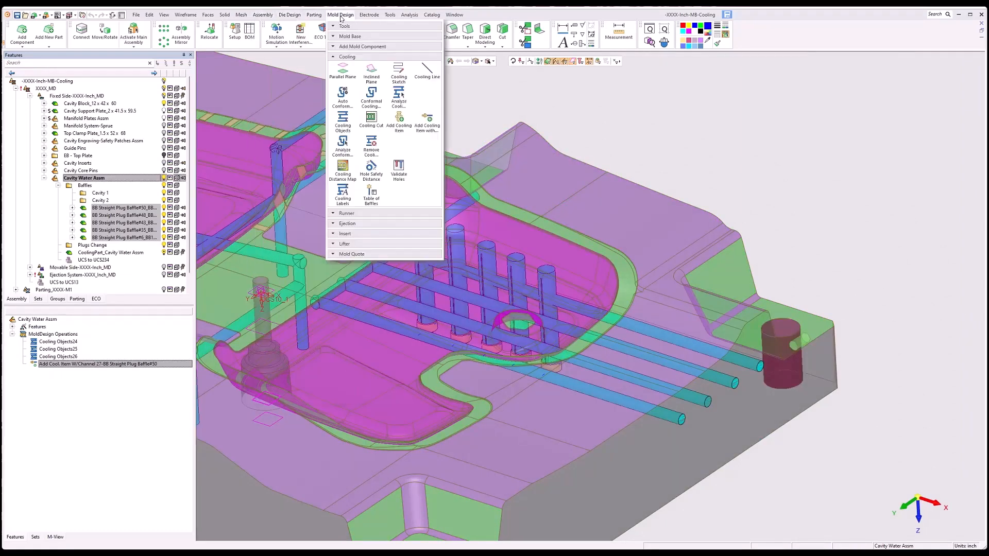
{"action": "left_click", "coordinate": [426, 123]}
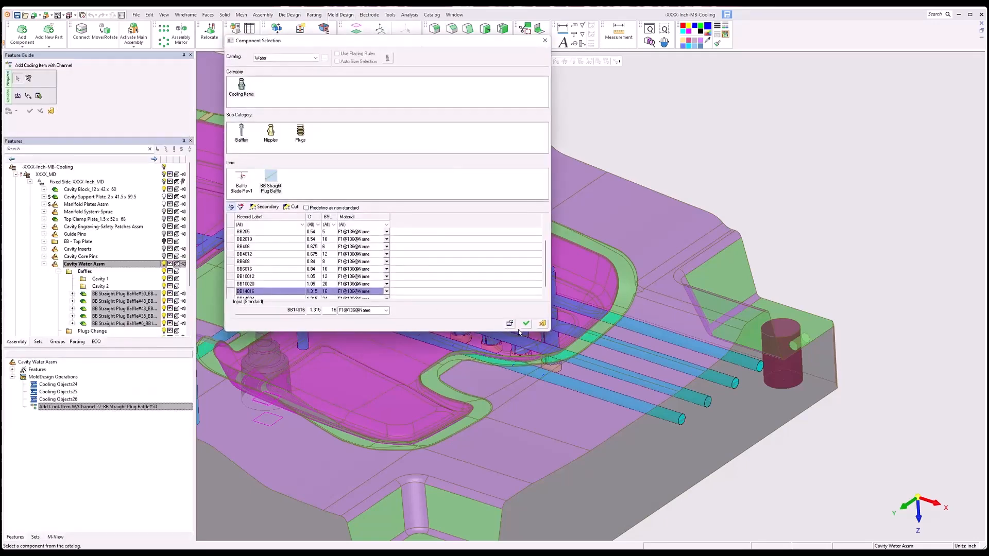
{"action": "left_click", "coordinate": [526, 324]}
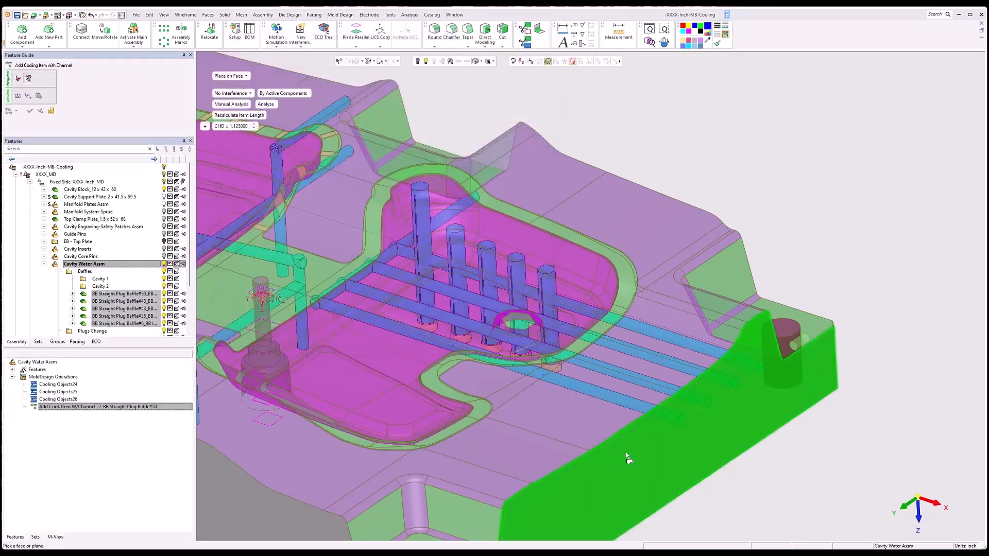
{"action": "left_click", "coordinate": [626, 452]}
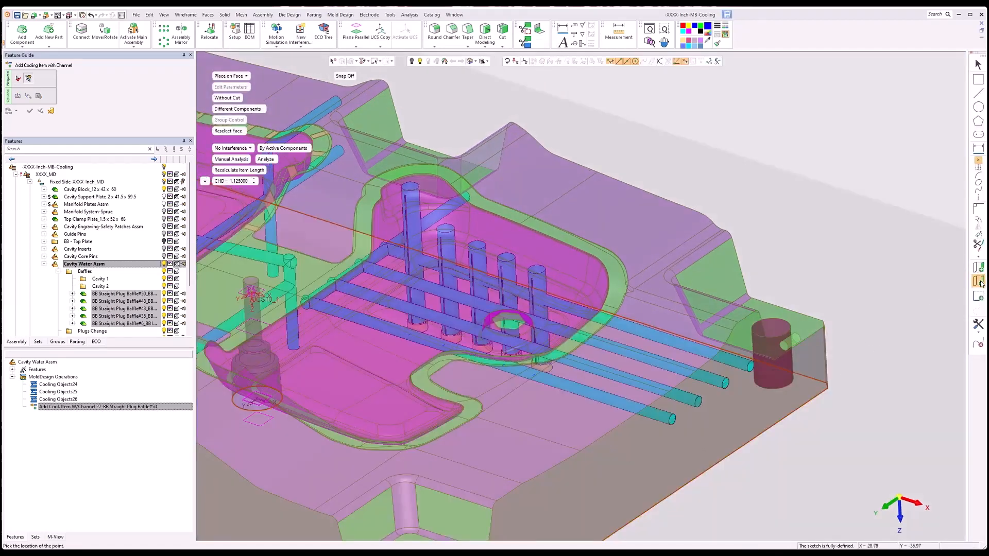
Step: Project the second channel's centerline into the placement sketch and place the baffle point on it near the cavity's inner edge
{"action": "left_click", "coordinate": [979, 280]}
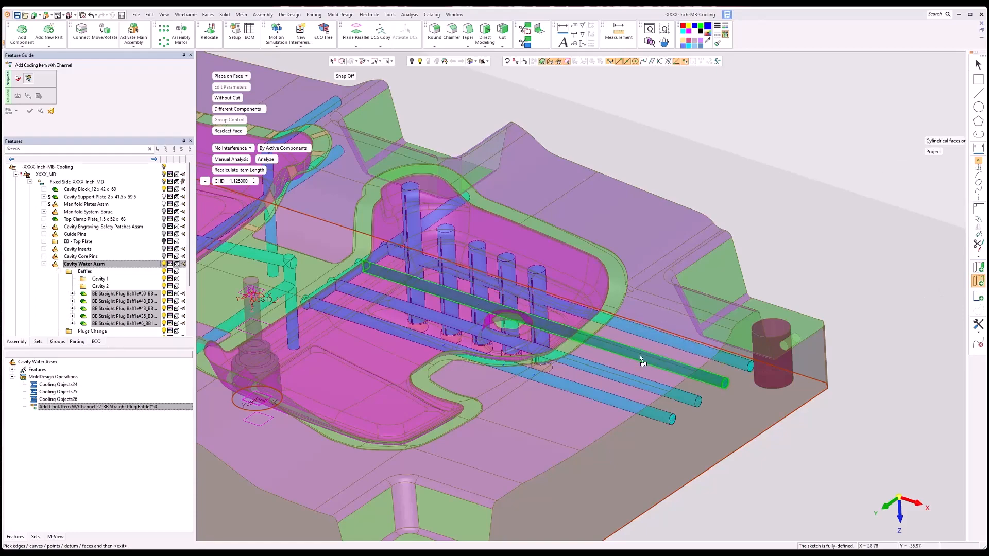
{"action": "left_click", "coordinate": [653, 330]}
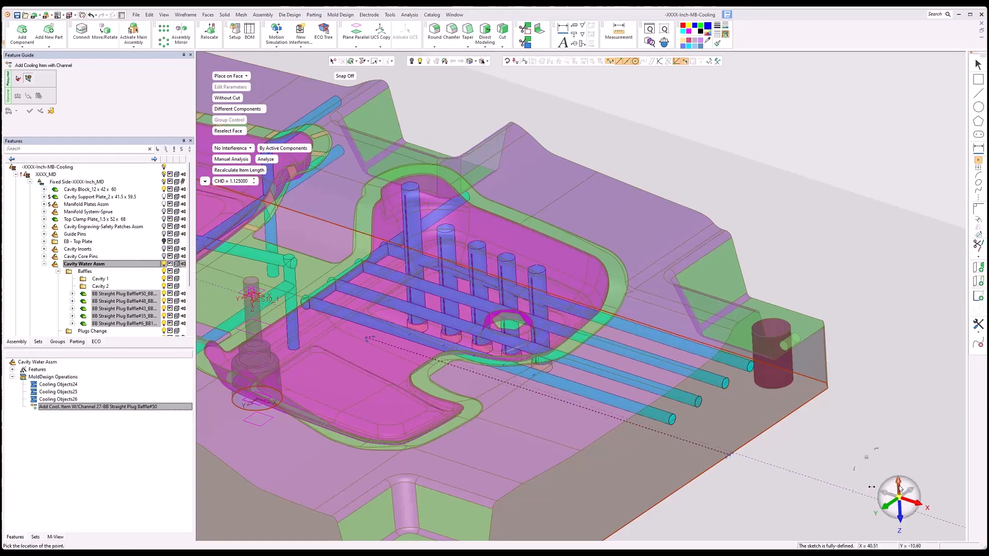
{"action": "left_click", "coordinate": [899, 484]}
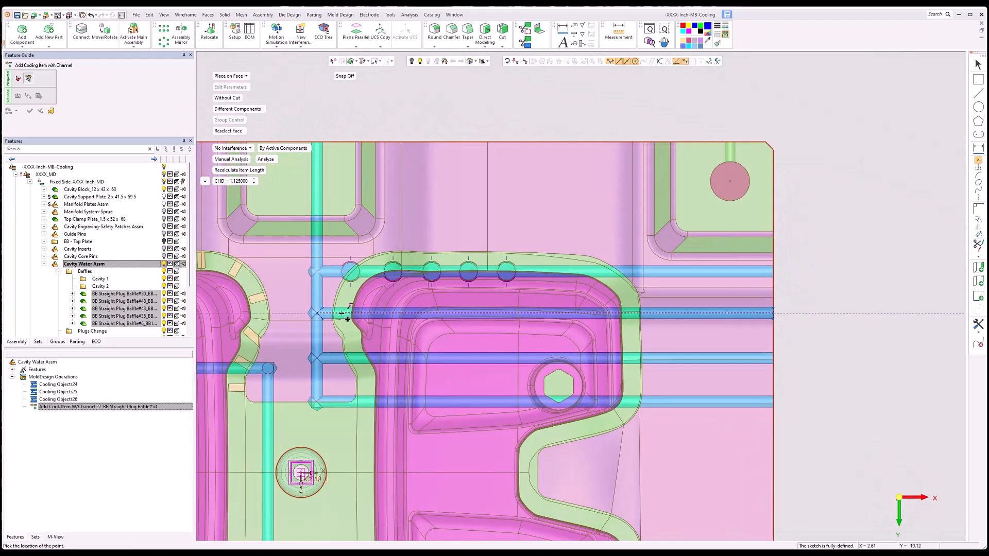
{"action": "left_click", "coordinate": [370, 312]}
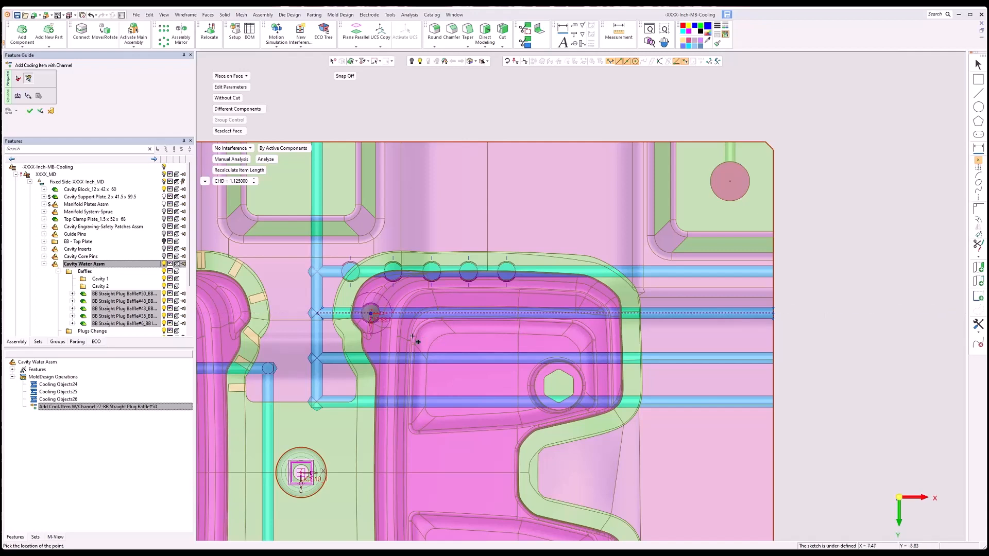
Step: Set the new baffle's Z-axis rotation to 90 degrees and check its orientation
{"action": "left_click", "coordinate": [18, 96]}
{"action": "left_click", "coordinate": [235, 134]}
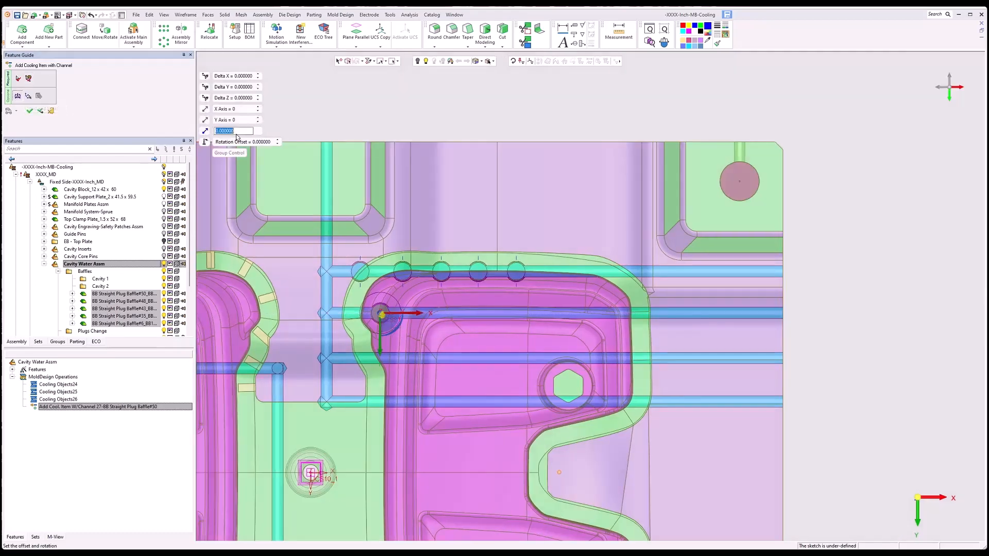
{"action": "type", "text": "90"}
{"action": "key", "text": "Return"}
{"action": "middle_click_drag", "start_coordinate": [416, 335], "coordinate": [389, 307]}
{"action": "scroll", "coordinate": [388, 308], "scroll_direction": "up", "scroll_amount": 3}
{"action": "scroll", "coordinate": [388, 308], "scroll_direction": "up", "scroll_amount": 1}
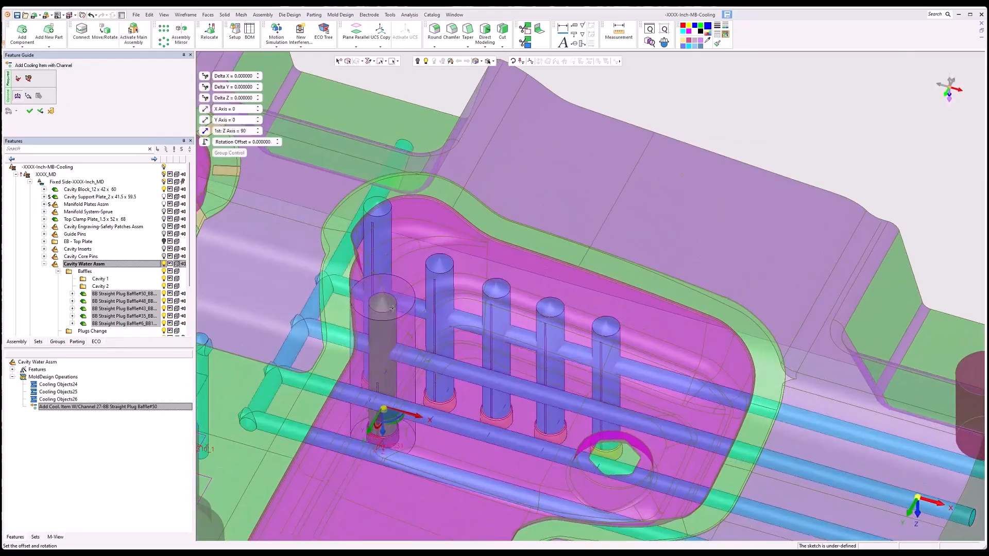
{"action": "mouse_move", "coordinate": [365, 299]}
{"action": "middle_mouse_down"}
{"action": "mouse_move", "coordinate": [418, 287]}
{"action": "mouse_move", "coordinate": [338, 278]}
{"action": "mouse_move", "coordinate": [367, 291]}
{"action": "mouse_move", "coordinate": [358, 308]}
{"action": "middle_mouse_up"}
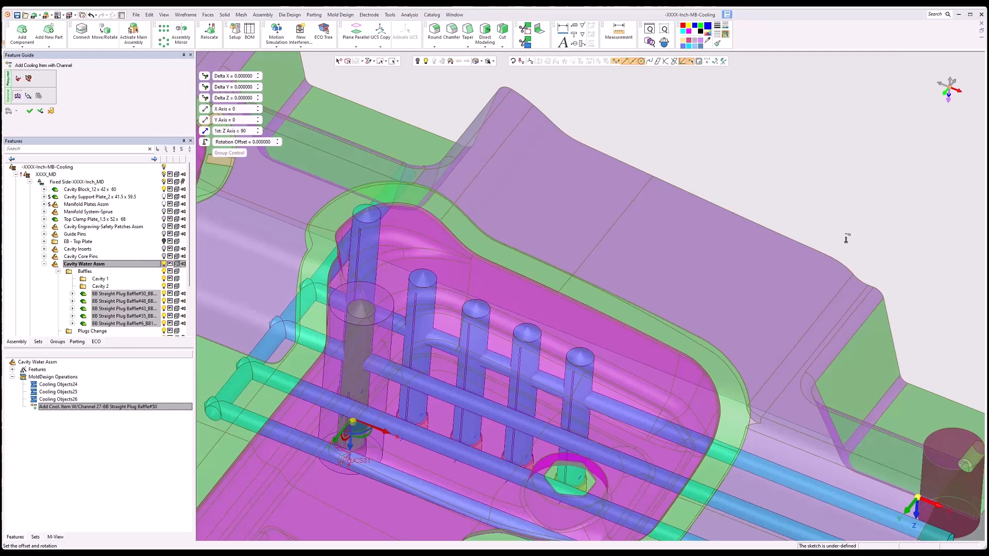
Step: Set the baffle's rotation offset to 5.188 by referencing the open end of the second channel
{"action": "middle_click_drag", "start_coordinate": [810, 407], "coordinate": [520, 199], "text": "ctrl"}
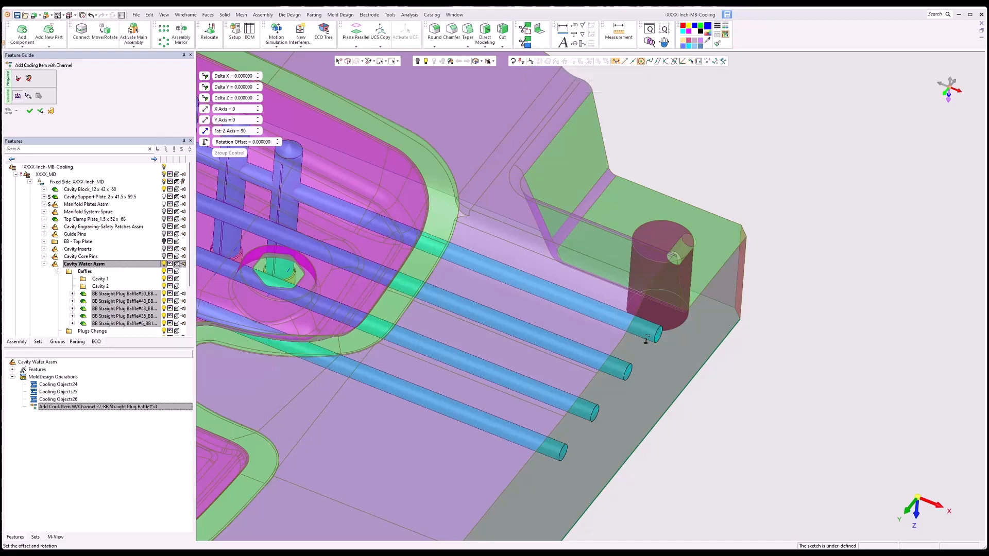
{"action": "left_click", "coordinate": [628, 376]}
{"action": "middle_click_drag", "start_coordinate": [289, 273], "coordinate": [613, 406], "text": "ctrl"}
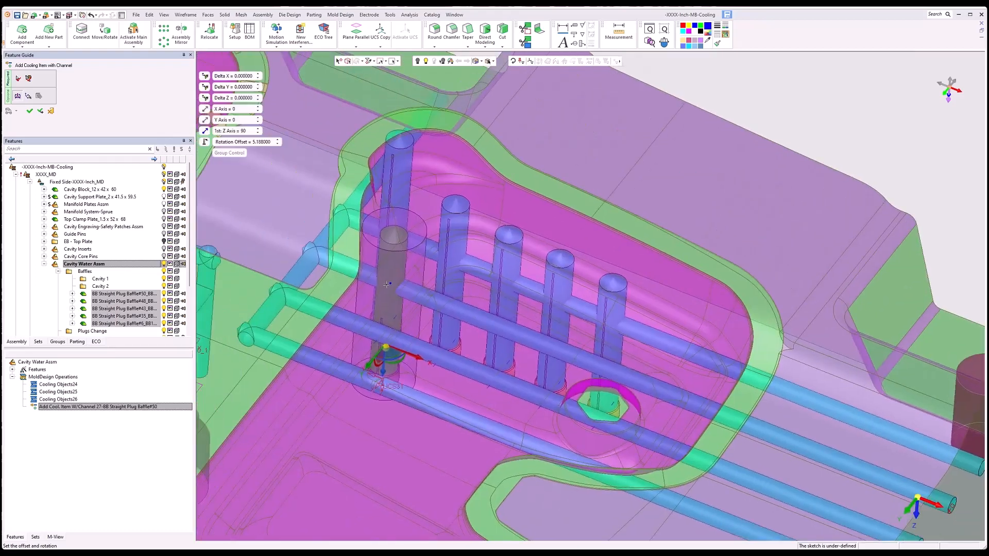
{"action": "scroll", "coordinate": [391, 281], "scroll_direction": "up", "scroll_amount": 2}
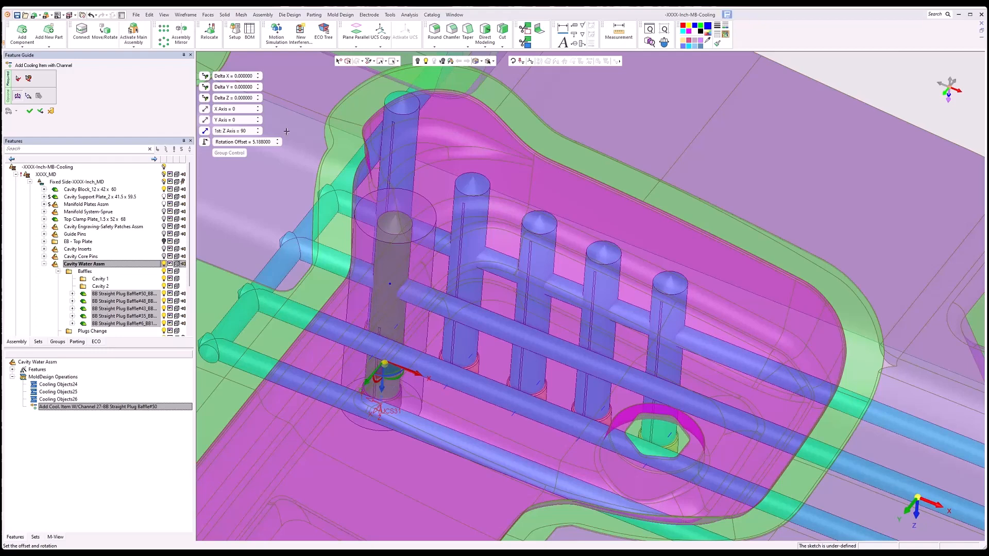
Step: Tilt the baffle 12 degrees about the X axis toward the cavity's inner wall
{"action": "left_click", "coordinate": [259, 118]}
{"action": "left_click", "coordinate": [260, 109]}
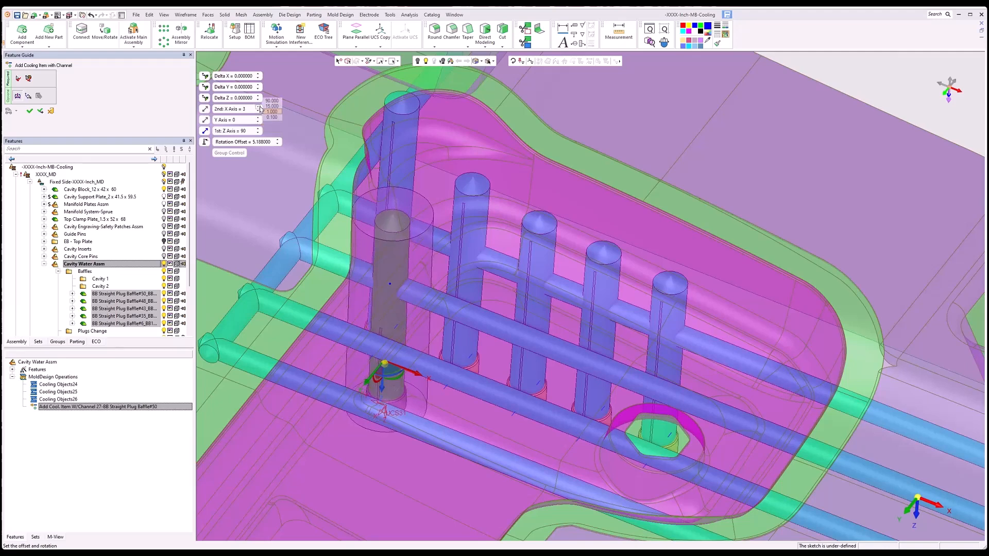
{"action": "left_click", "coordinate": [261, 108]}
{"action": "left_click", "coordinate": [260, 108]}
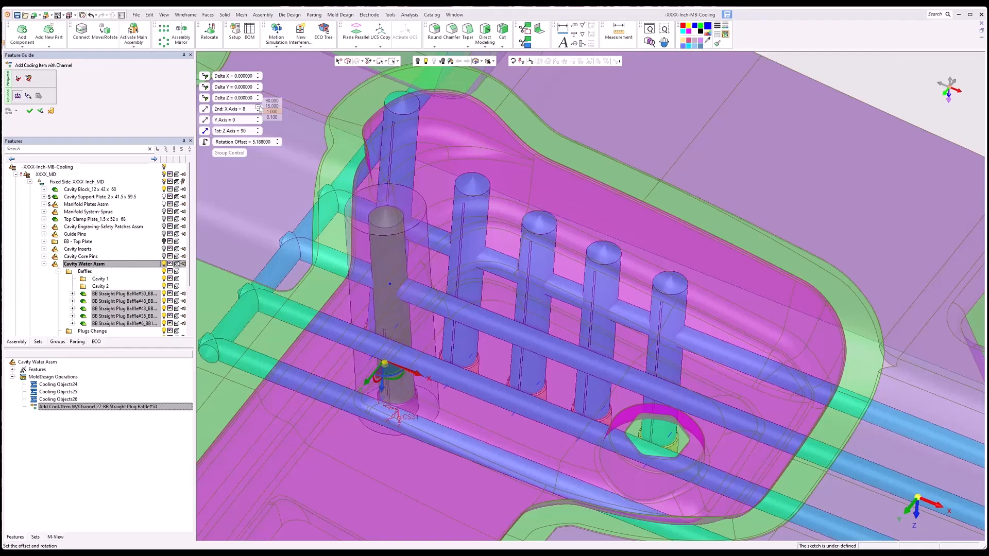
{"action": "left_click", "coordinate": [260, 108]}
{"action": "left_click", "coordinate": [260, 108]}
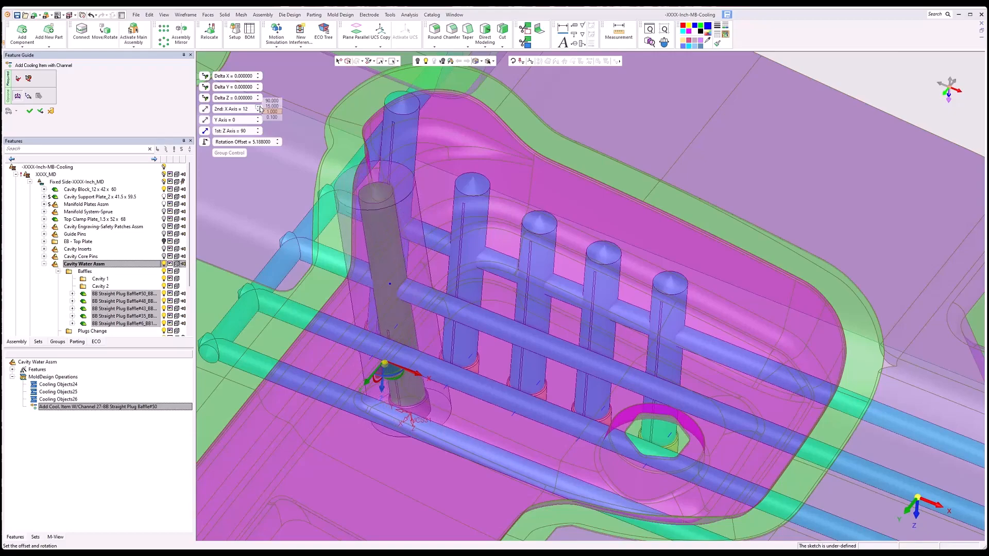
Step: Increase the baffle's X-axis rotation to 15 degrees, inspect its clearance envelope against the cavity surface, and accept the placement
{"action": "middle_click_drag", "start_coordinate": [389, 237], "coordinate": [485, 234]}
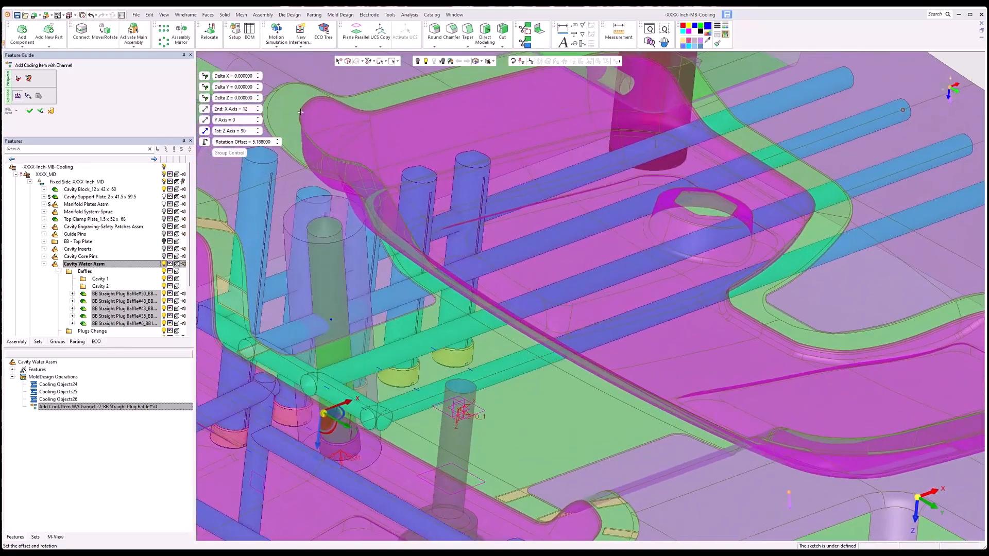
{"action": "left_click", "coordinate": [259, 107]}
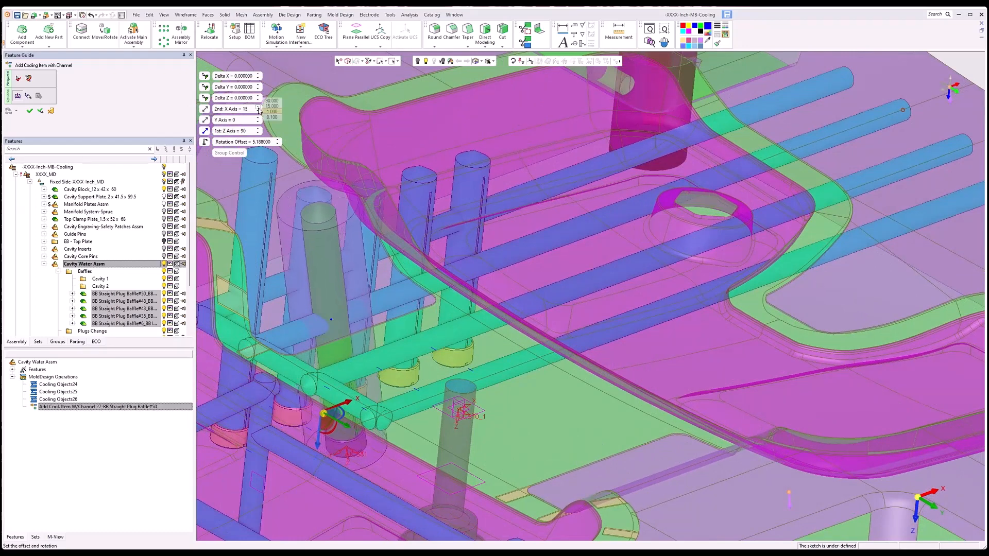
{"action": "left_click", "coordinate": [258, 108]}
{"action": "middle_click_drag", "start_coordinate": [364, 184], "coordinate": [252, 105]}
{"action": "mouse_move", "coordinate": [260, 113]}
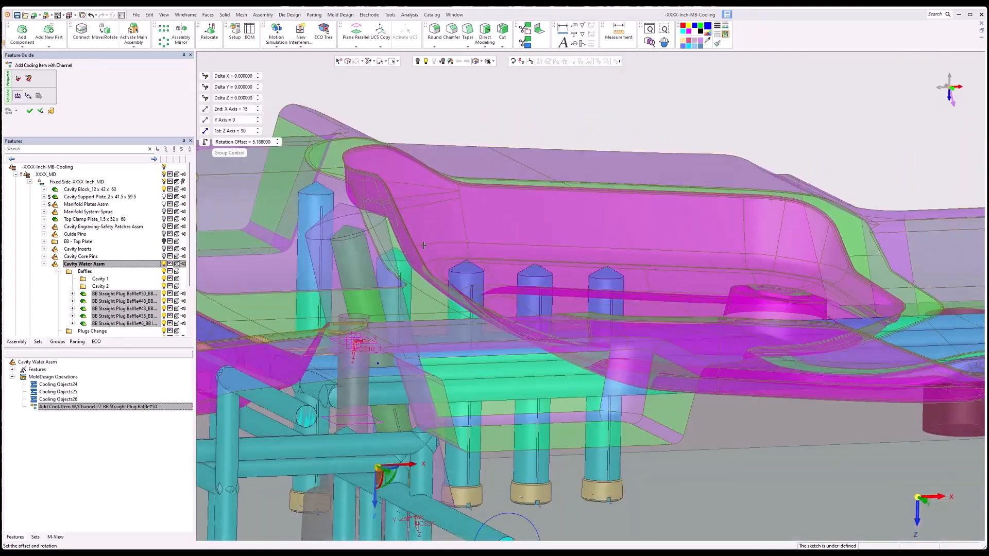
{"action": "middle_click_drag", "start_coordinate": [320, 206], "coordinate": [371, 280]}
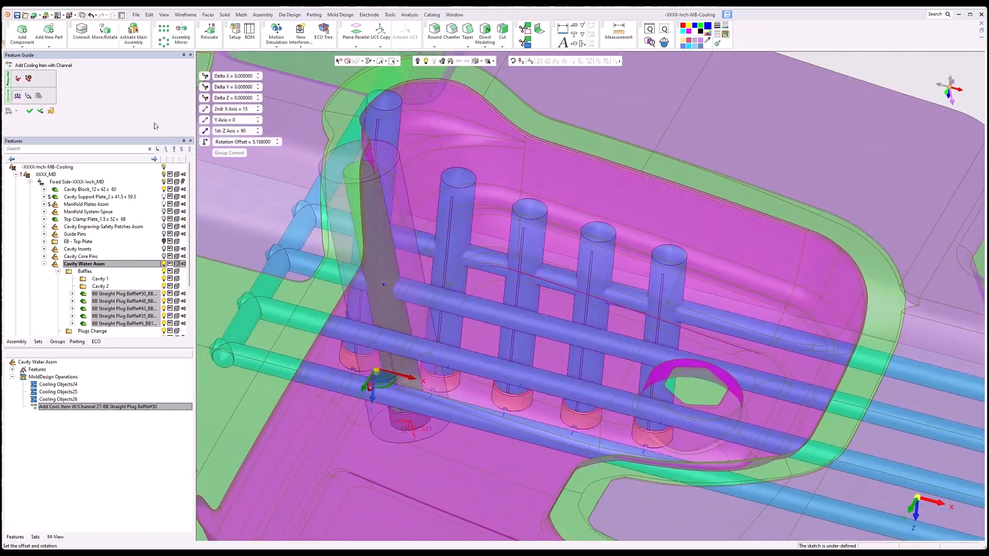
{"action": "left_click", "coordinate": [30, 112]}
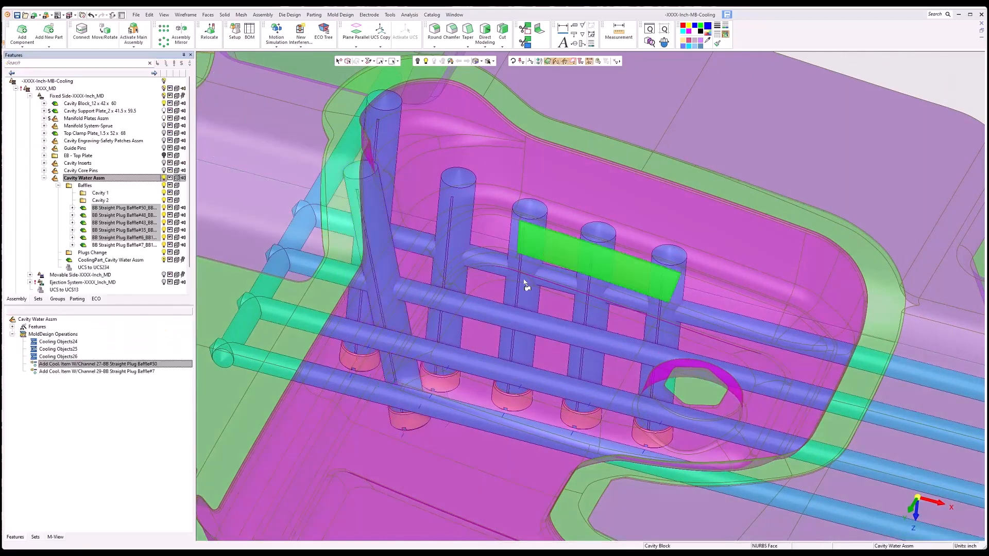
Step: Examine the angled baffle and the channel layout around both cavities from several viewing directions
{"action": "scroll", "coordinate": [525, 284], "scroll_direction": "down", "scroll_amount": 6}
{"action": "scroll", "coordinate": [437, 293], "scroll_direction": "up", "scroll_amount": 5}
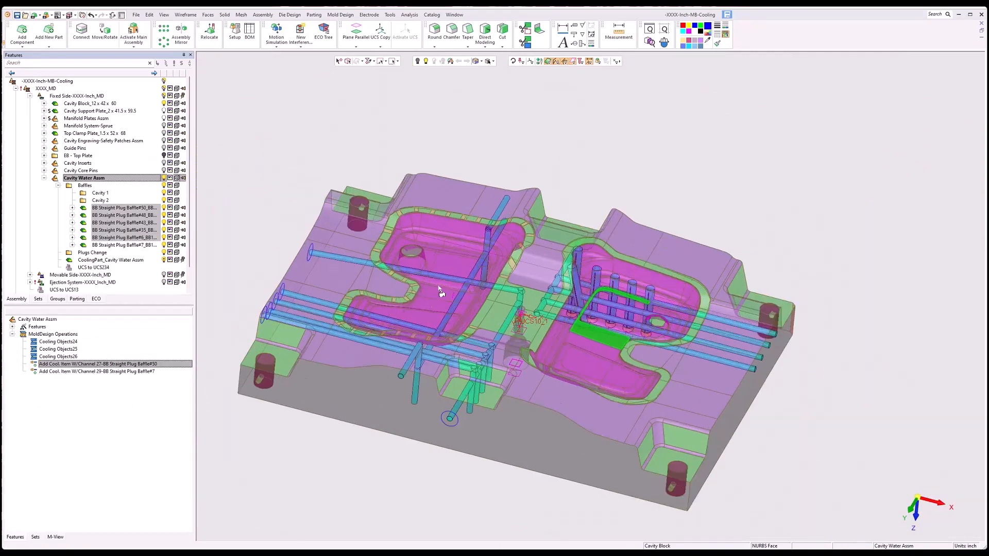
{"action": "middle_click_drag", "start_coordinate": [437, 287], "coordinate": [426, 298]}
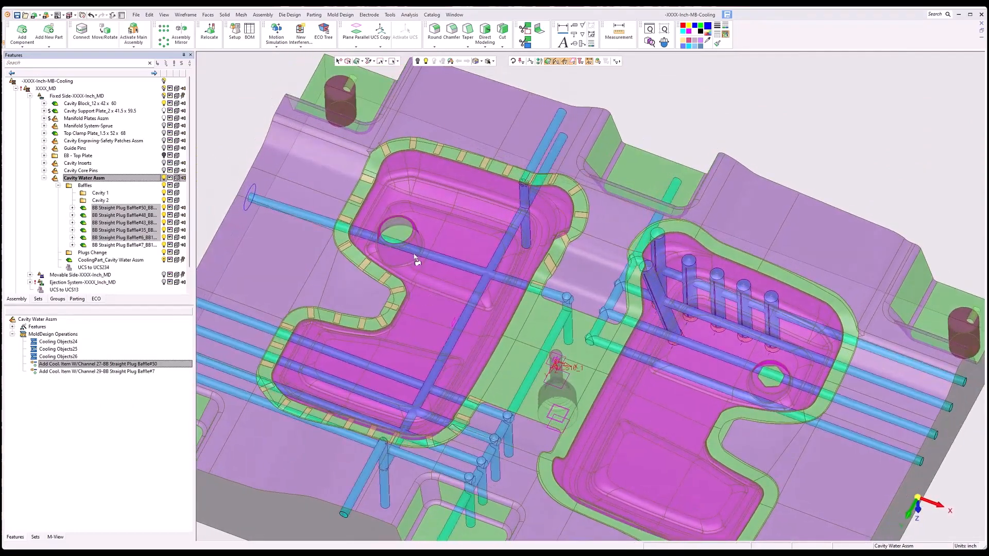
{"action": "middle_click_drag", "start_coordinate": [415, 261], "coordinate": [576, 150]}
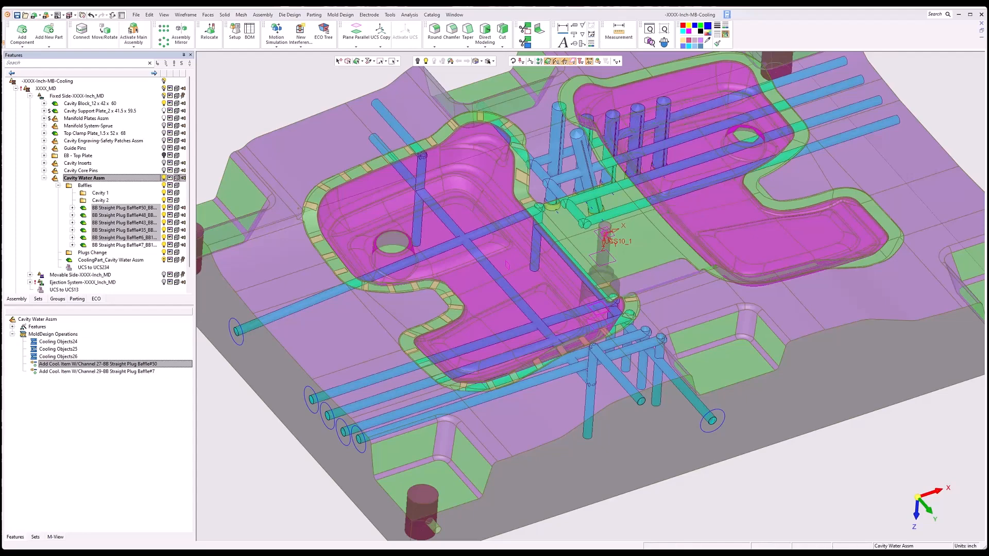
{"action": "middle_click_drag", "start_coordinate": [655, 178], "coordinate": [686, 216]}
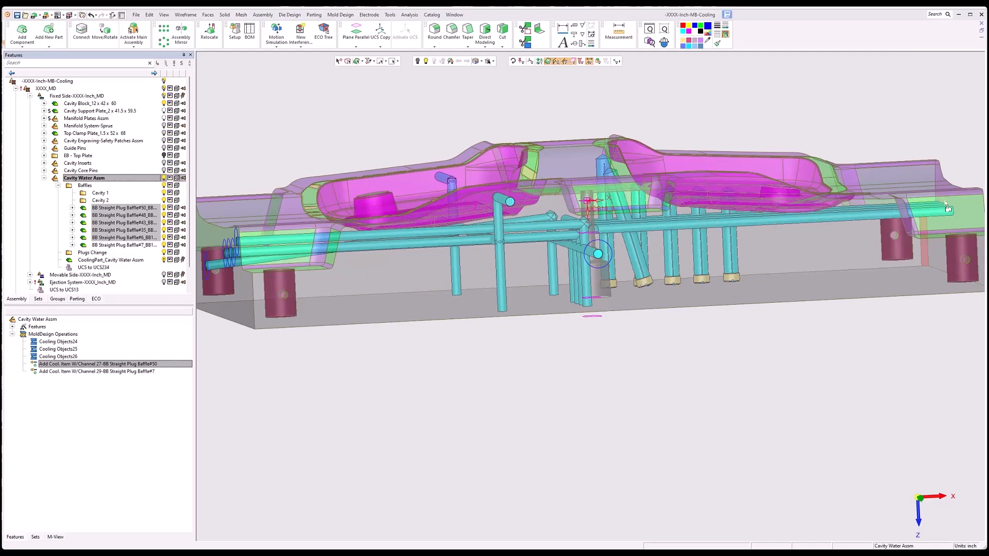
{"action": "middle_click_drag", "start_coordinate": [616, 236], "coordinate": [589, 324]}
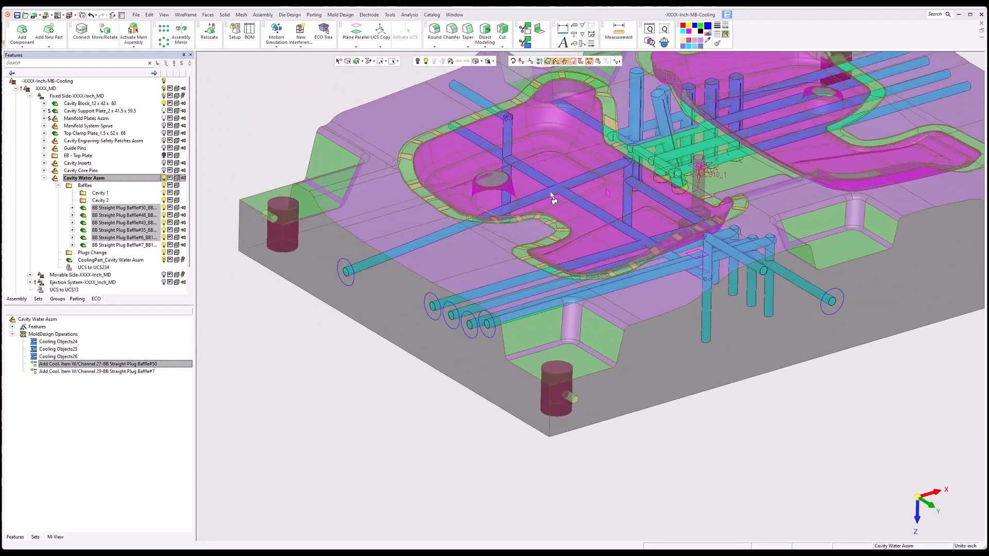
{"action": "middle_click_drag", "start_coordinate": [564, 216], "coordinate": [336, 373]}
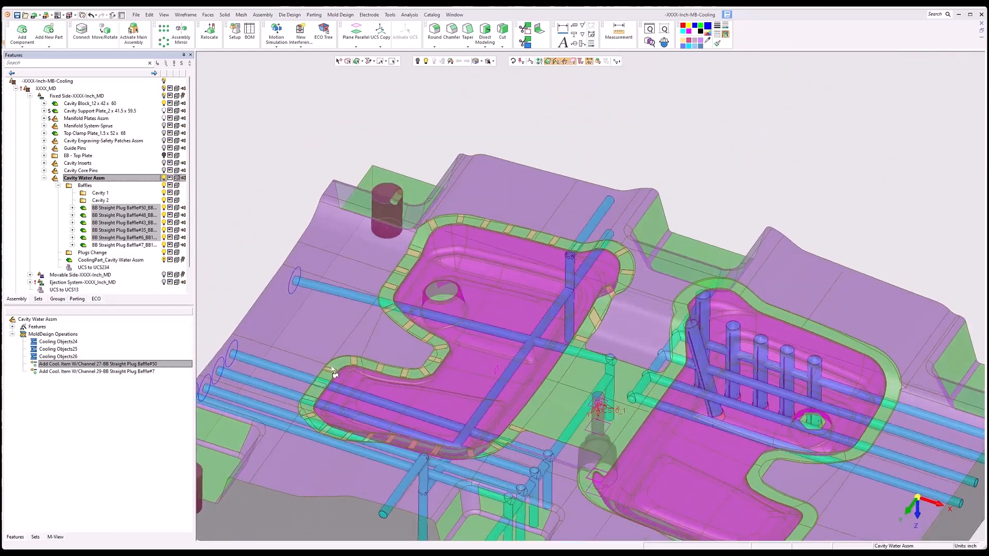
{"action": "middle_click_drag", "start_coordinate": [442, 339], "coordinate": [453, 304]}
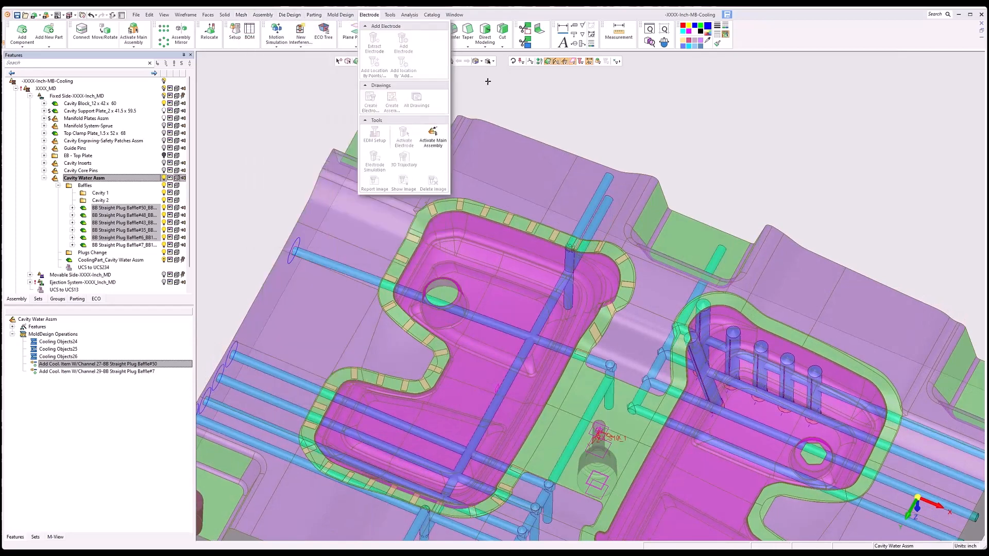
Step: Create a parallel plane offset 16.5 inches from the central UCS plane toward the first cavity's outer end
{"action": "left_click", "coordinate": [356, 30]}
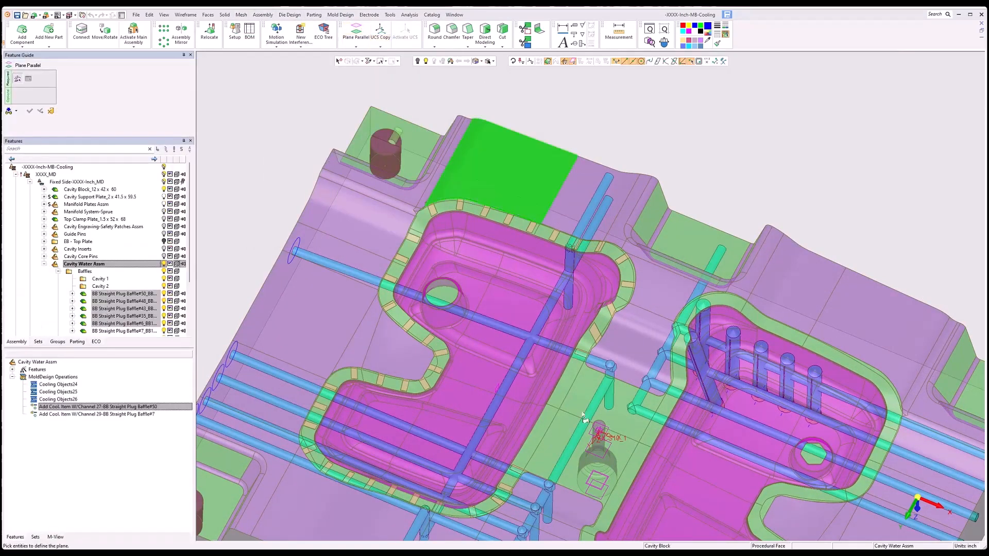
{"action": "scroll", "coordinate": [601, 448], "scroll_direction": "up", "scroll_amount": 3}
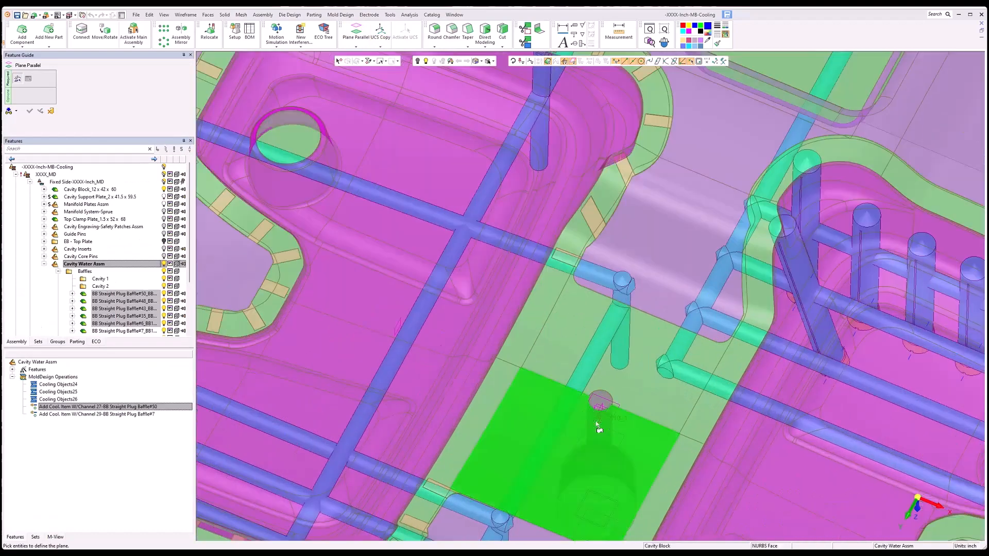
{"action": "scroll", "coordinate": [606, 474], "scroll_direction": "up", "scroll_amount": 4}
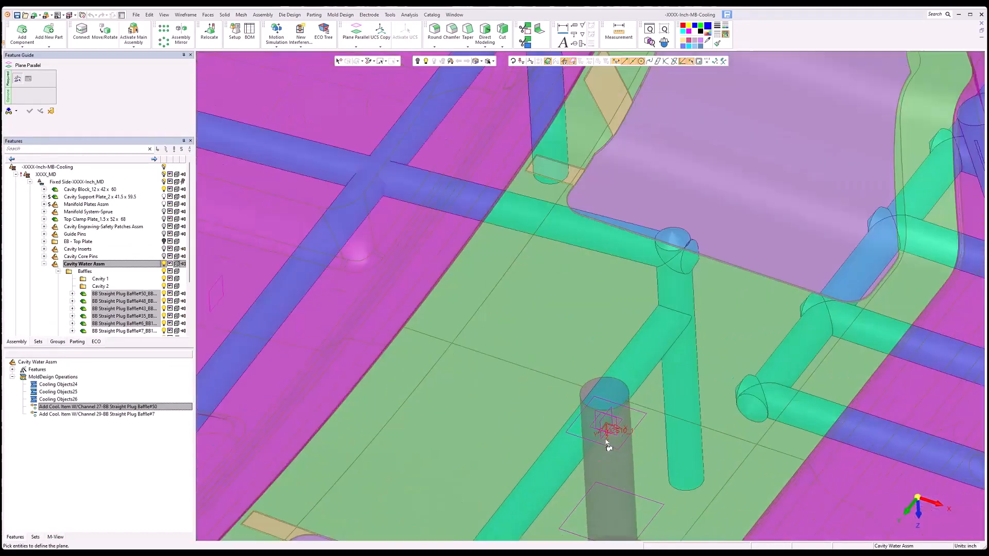
{"action": "left_click", "coordinate": [599, 427]}
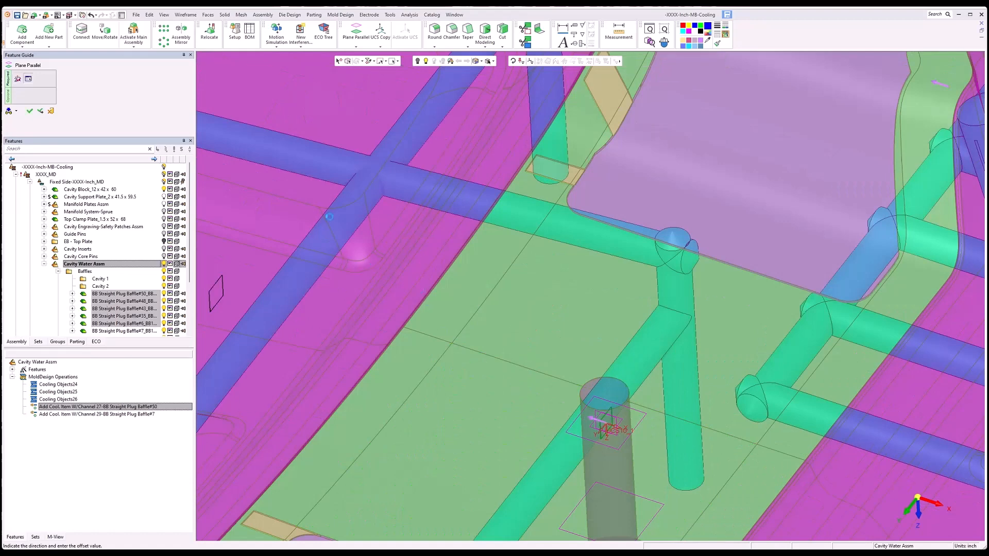
{"action": "scroll", "coordinate": [317, 209], "scroll_direction": "down", "scroll_amount": 5}
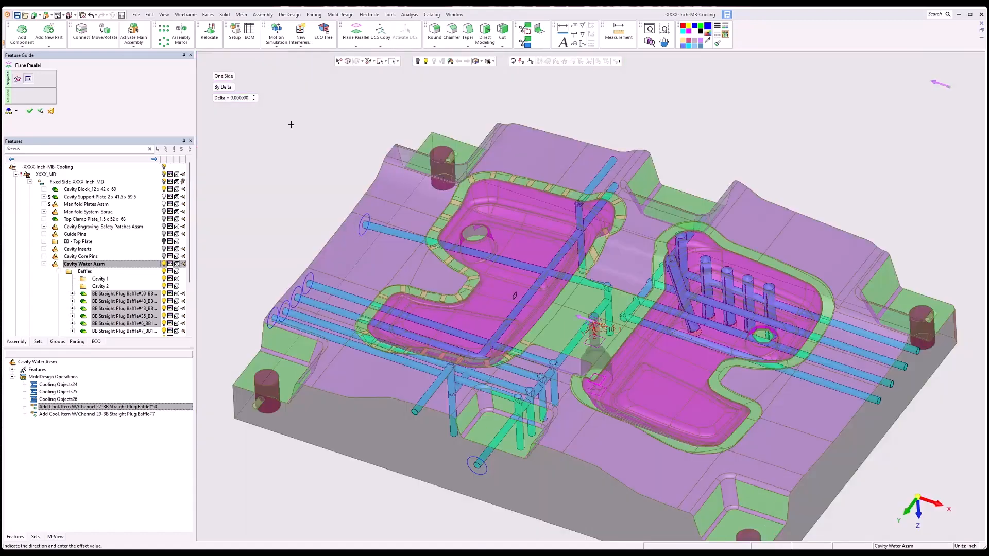
{"action": "left_click", "coordinate": [239, 98]}
{"action": "type", "text": "16.5"}
{"action": "key", "text": "Return"}
{"action": "middle_click_drag", "start_coordinate": [456, 270], "coordinate": [400, 247]}
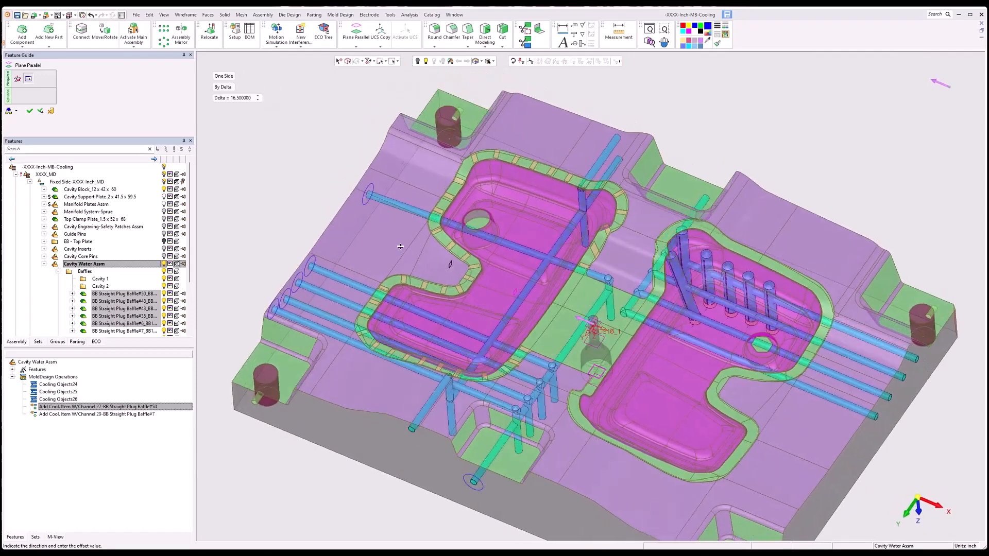
{"action": "left_click", "coordinate": [29, 111]}
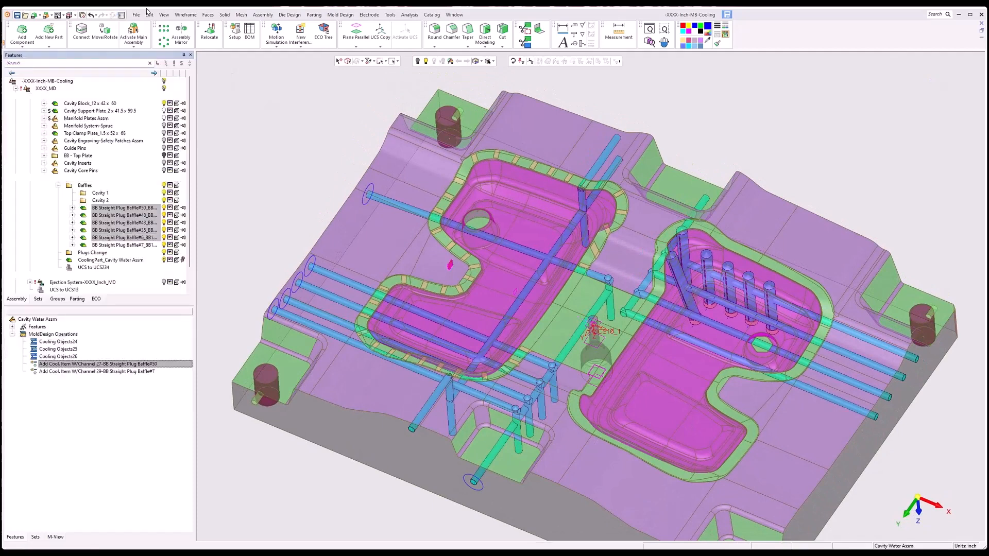
Step: Create an intersection curve between the new offset plane and the channel passing beside the first cavity's round boss
{"action": "left_click", "coordinate": [182, 15]}
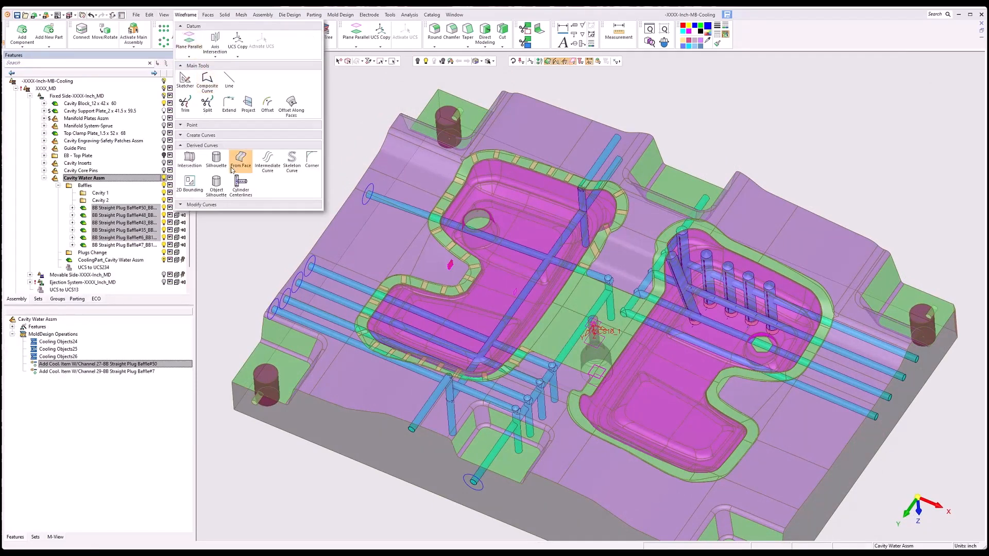
{"action": "left_click", "coordinate": [190, 159]}
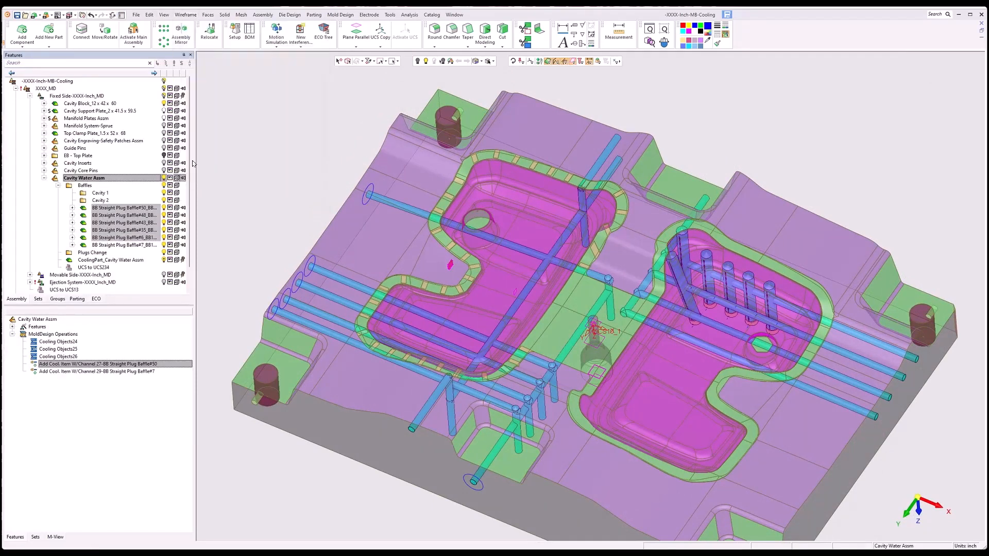
{"action": "left_click", "coordinate": [485, 241]}
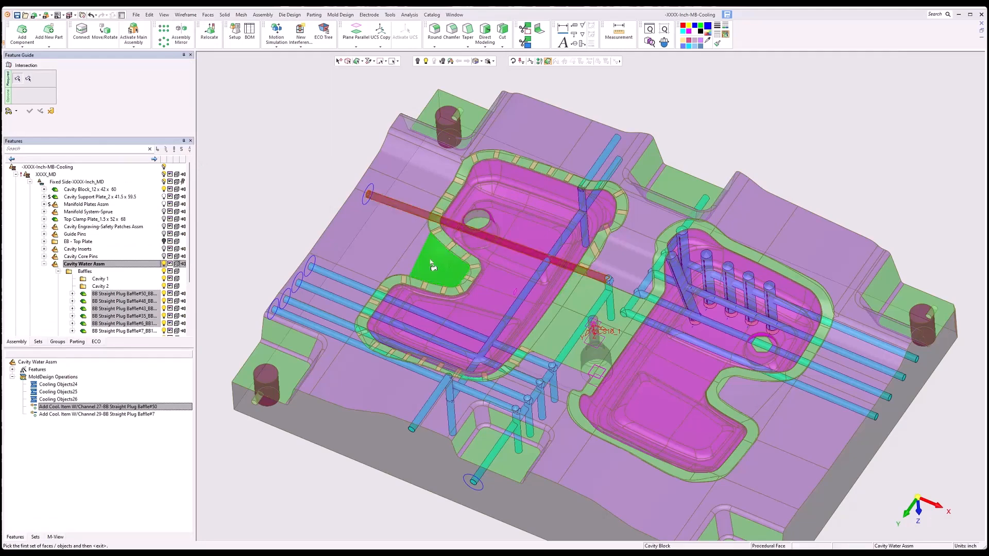
{"action": "middle_click", "coordinate": [431, 265]}
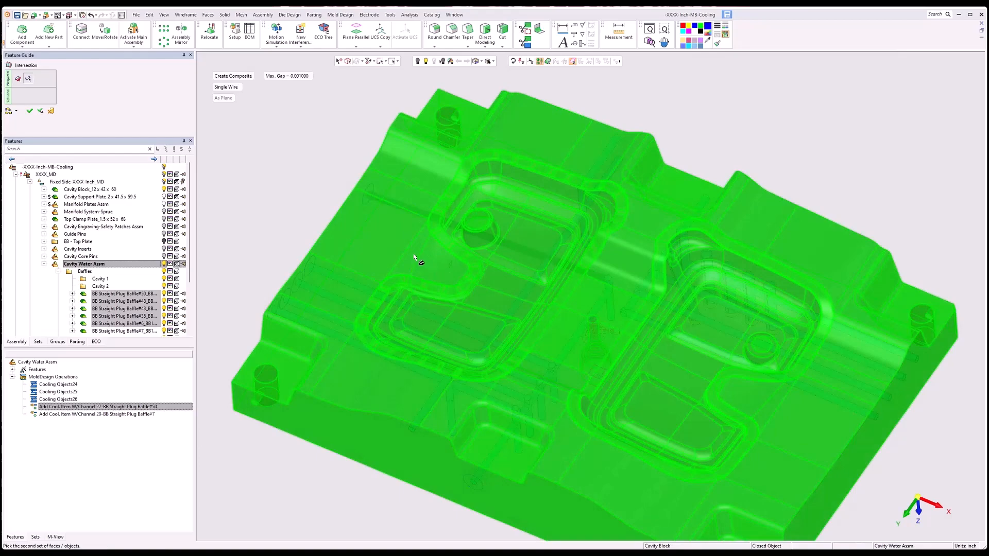
{"action": "left_click", "coordinate": [413, 256]}
{"action": "middle_click", "coordinate": [414, 254]}
{"action": "middle_click", "coordinate": [413, 255]}
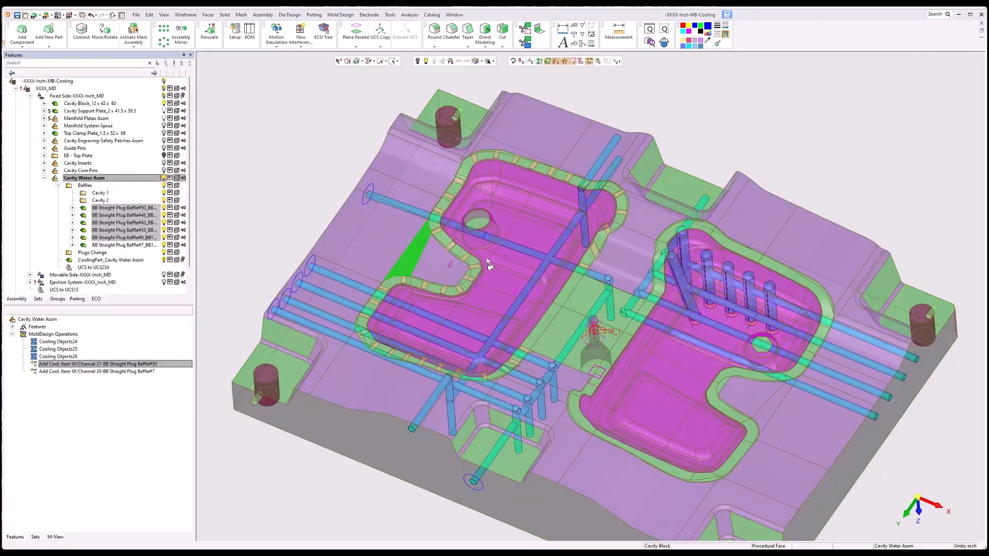
{"action": "middle_click_drag", "start_coordinate": [487, 262], "coordinate": [478, 238]}
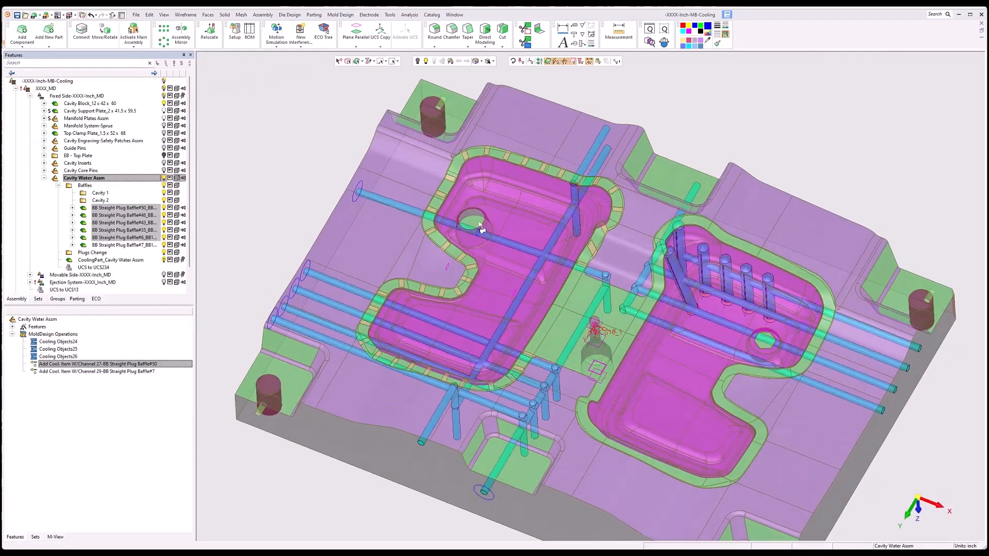
{"action": "scroll", "coordinate": [480, 228], "scroll_direction": "up", "scroll_amount": 8}
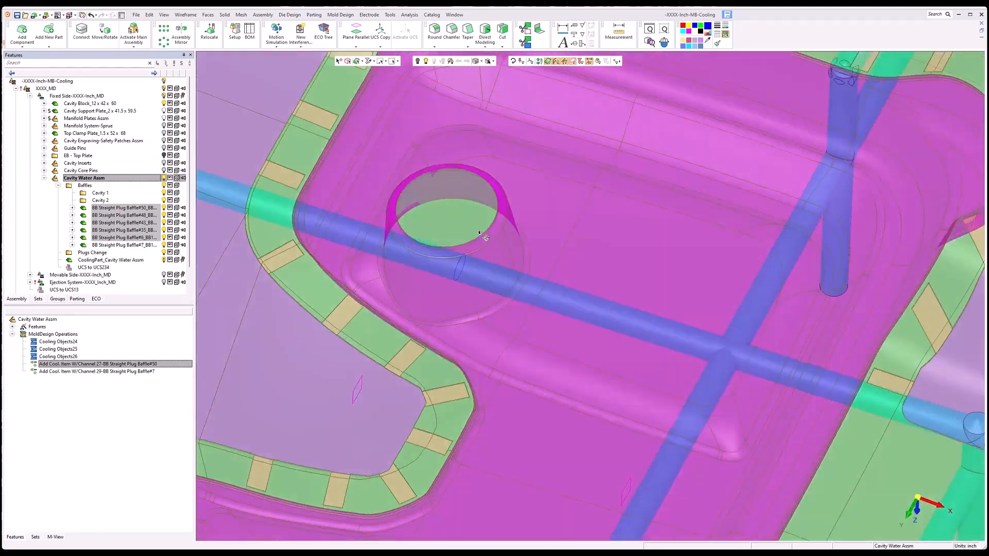
{"action": "mouse_move", "coordinate": [479, 233]}
{"action": "middle_mouse_down"}
{"action": "mouse_move", "coordinate": [458, 211]}
{"action": "mouse_move", "coordinate": [469, 236]}
{"action": "middle_mouse_up"}
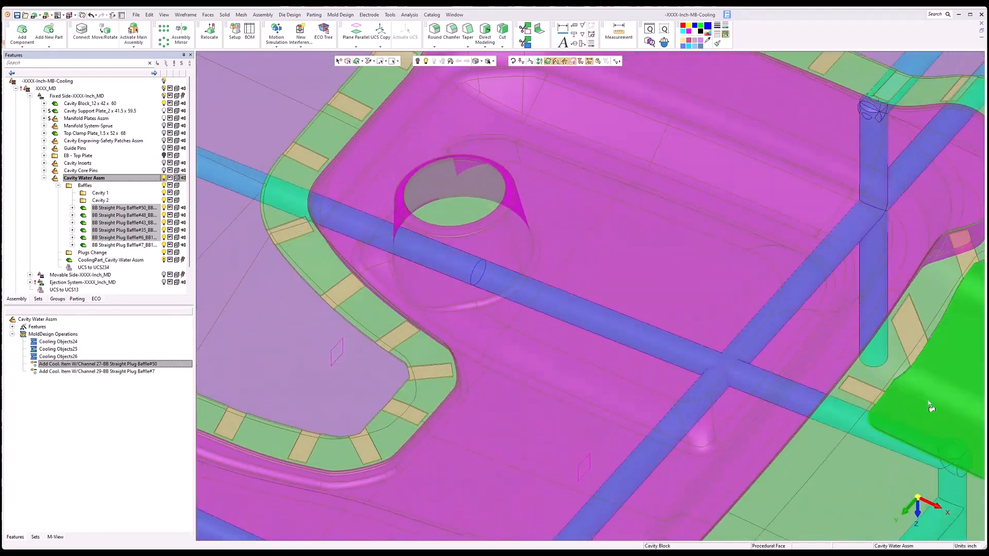
Step: Choose the BB14016 BB Straight Plug Baffle from the Water catalog as a cooling item with channel
{"action": "left_click", "coordinate": [344, 15]}
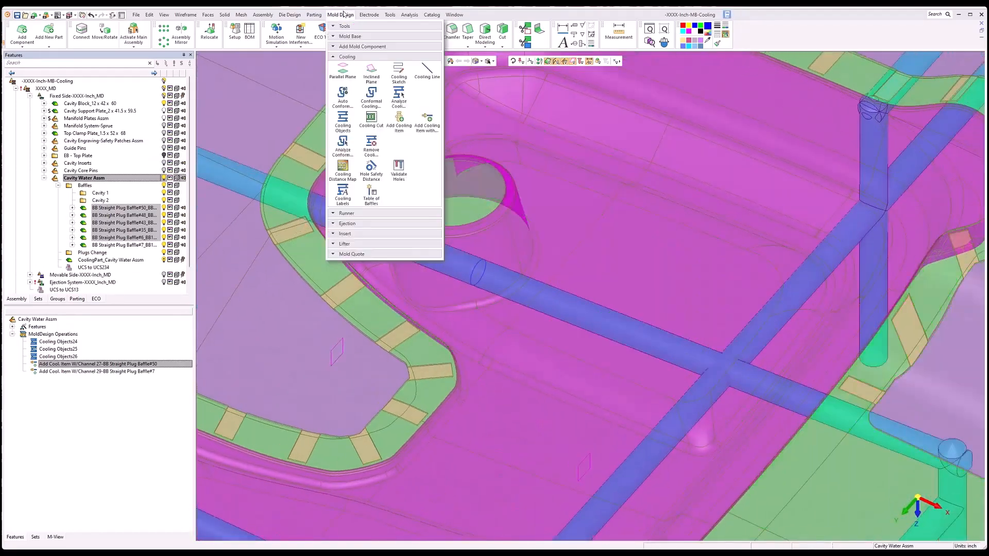
{"action": "left_click", "coordinate": [427, 122]}
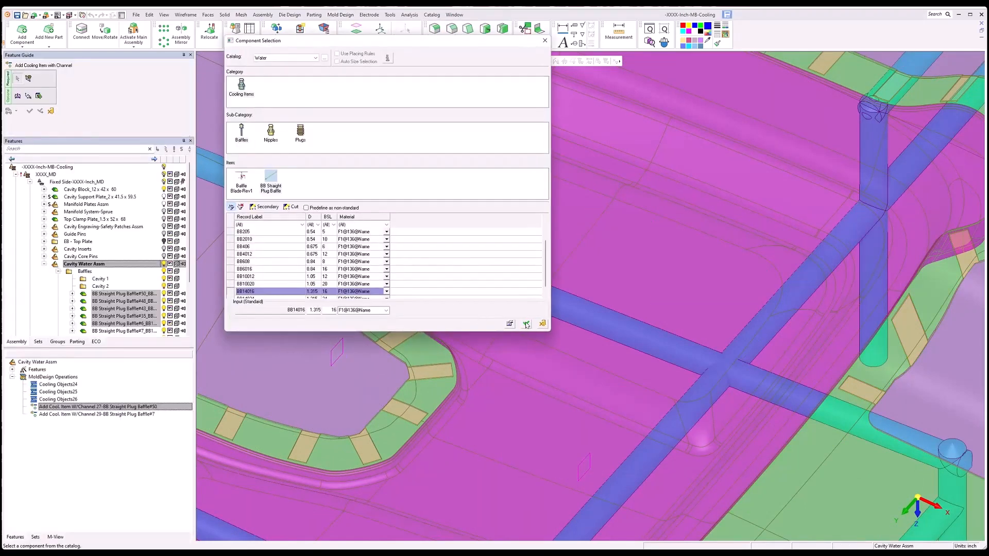
{"action": "left_click", "coordinate": [525, 324]}
{"action": "left_click", "coordinate": [528, 324]}
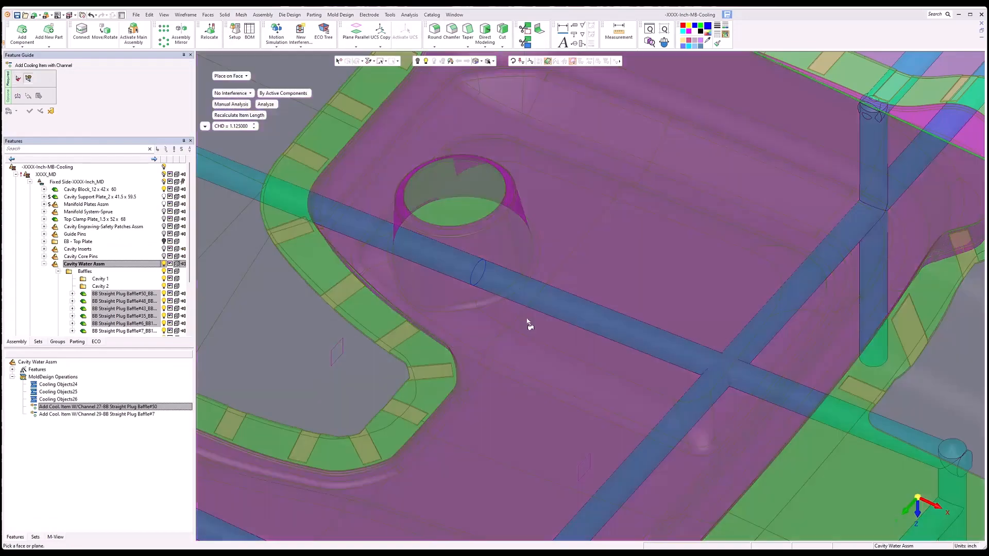
Step: Place the baffle on the cavity block's large flat base face and start adding reference geometry to its placement sketch
{"action": "scroll", "coordinate": [503, 185], "scroll_direction": "down", "scroll_amount": 4}
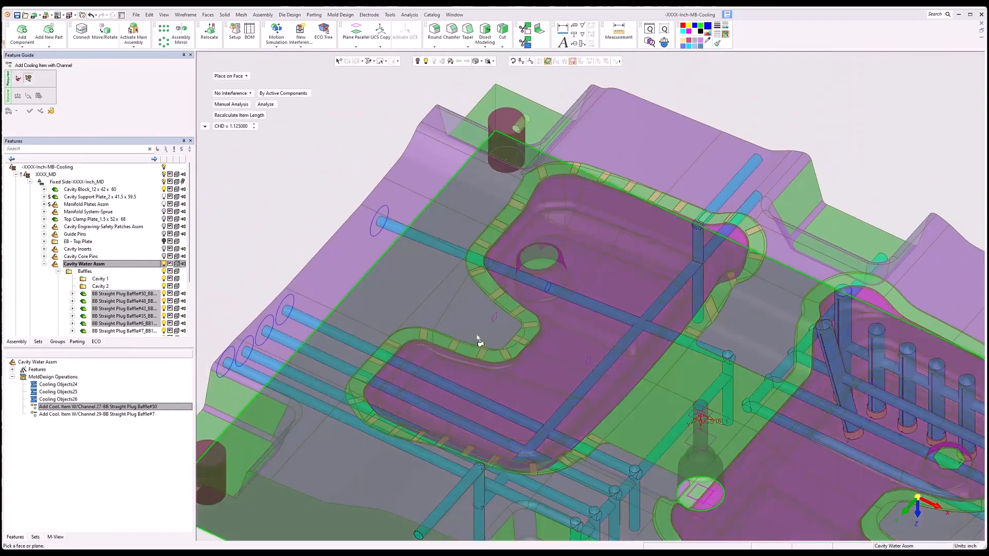
{"action": "left_click", "coordinate": [478, 340]}
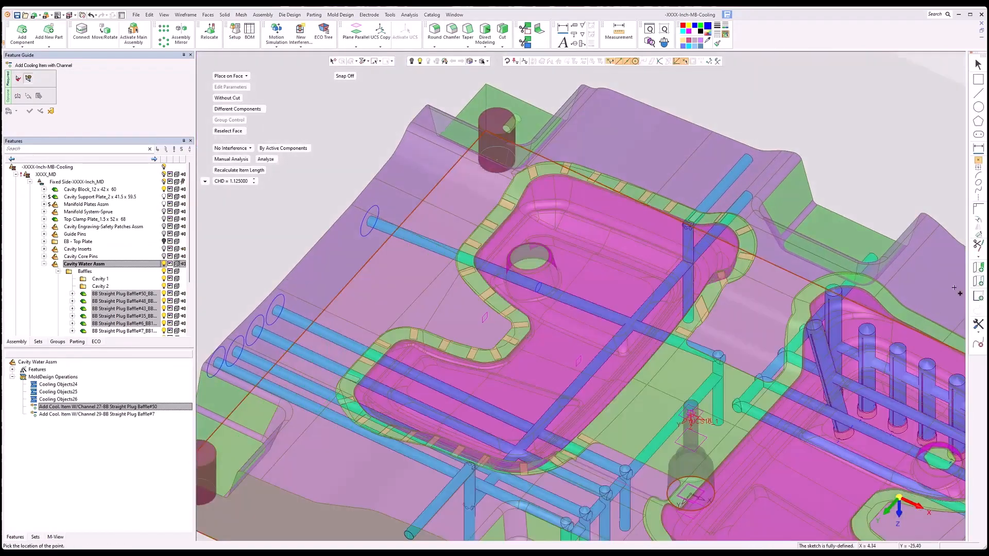
{"action": "left_click", "coordinate": [977, 282]}
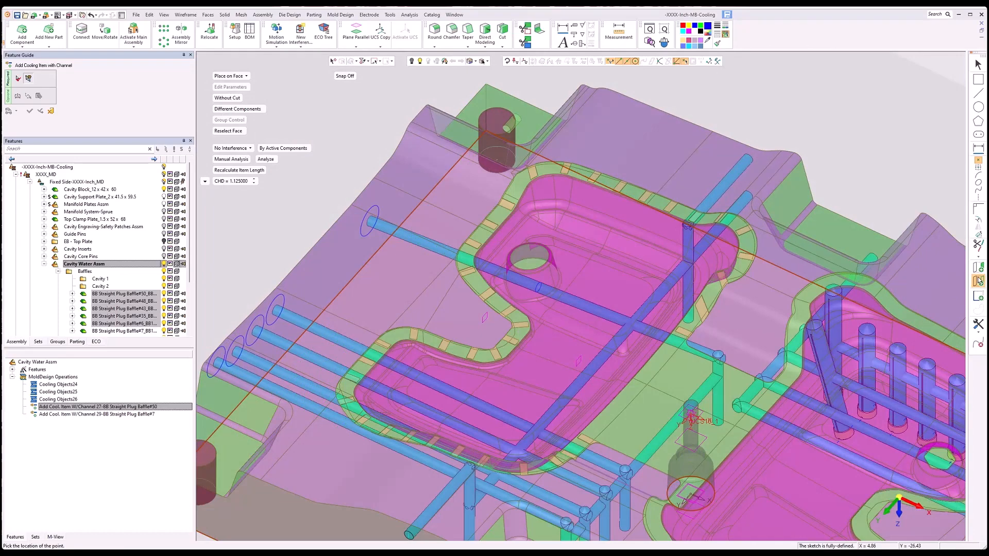
Step: Place the straight plug baffle on the cooling channel next to the round opening in the cavity
{"action": "left_click", "coordinate": [541, 290]}
{"action": "middle_click", "coordinate": [600, 318]}
{"action": "left_click", "coordinate": [898, 491]}
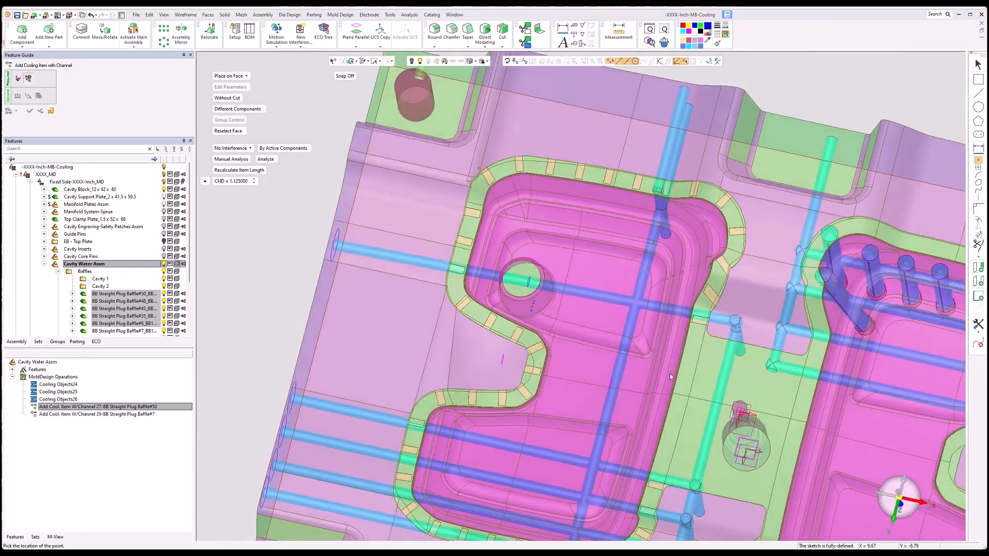
{"action": "scroll", "coordinate": [524, 292], "scroll_direction": "up", "scroll_amount": 4}
{"action": "scroll", "coordinate": [524, 286], "scroll_direction": "up", "scroll_amount": 2}
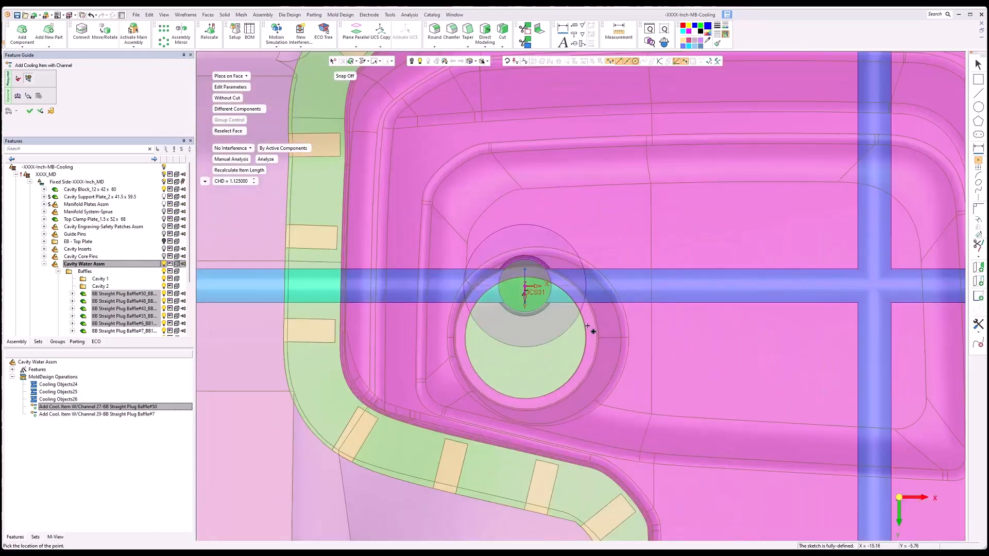
{"action": "middle_click_drag", "start_coordinate": [590, 327], "coordinate": [697, 263]}
{"action": "scroll", "coordinate": [561, 399], "scroll_direction": "down", "scroll_amount": 6}
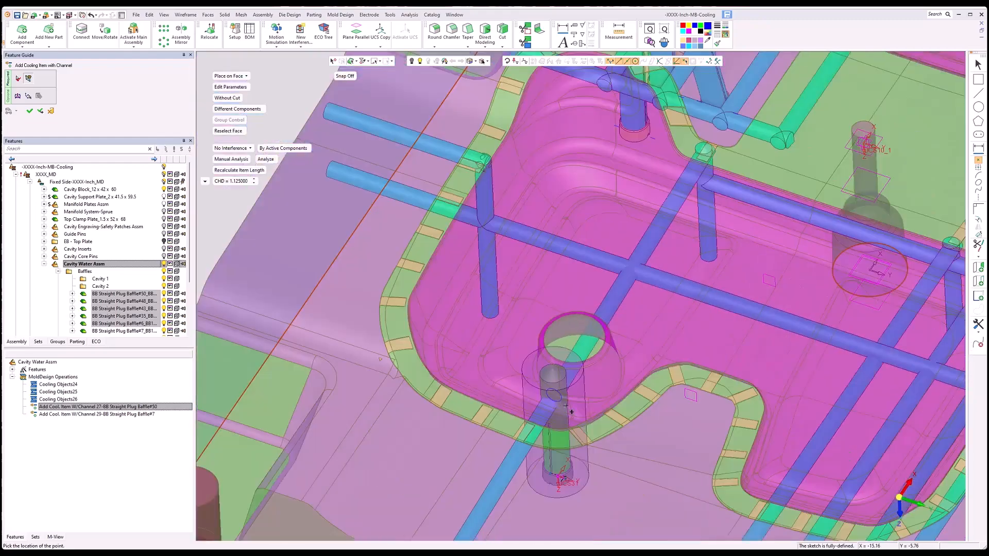
{"action": "scroll", "coordinate": [565, 420], "scroll_direction": "up", "scroll_amount": 3}
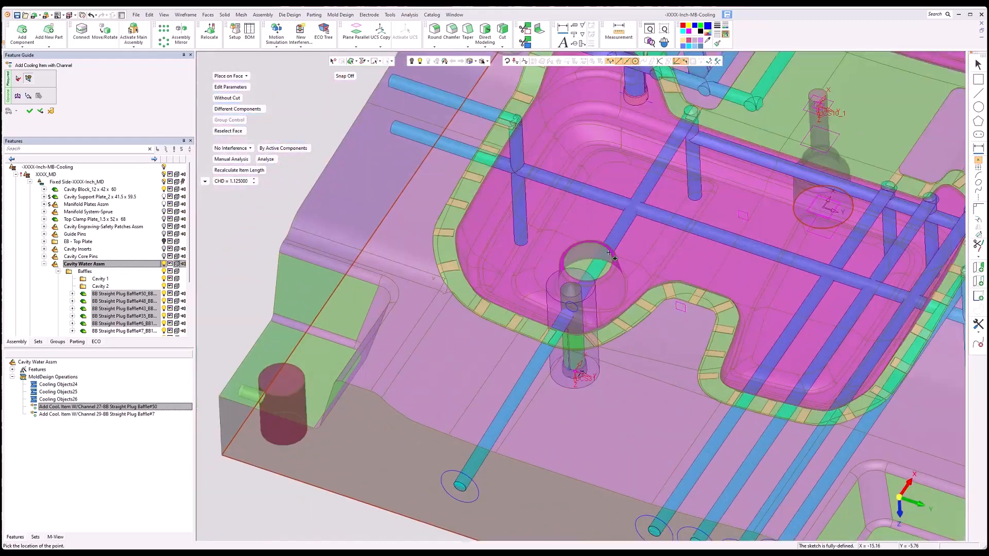
{"action": "scroll", "coordinate": [609, 252], "scroll_direction": "up", "scroll_amount": 3}
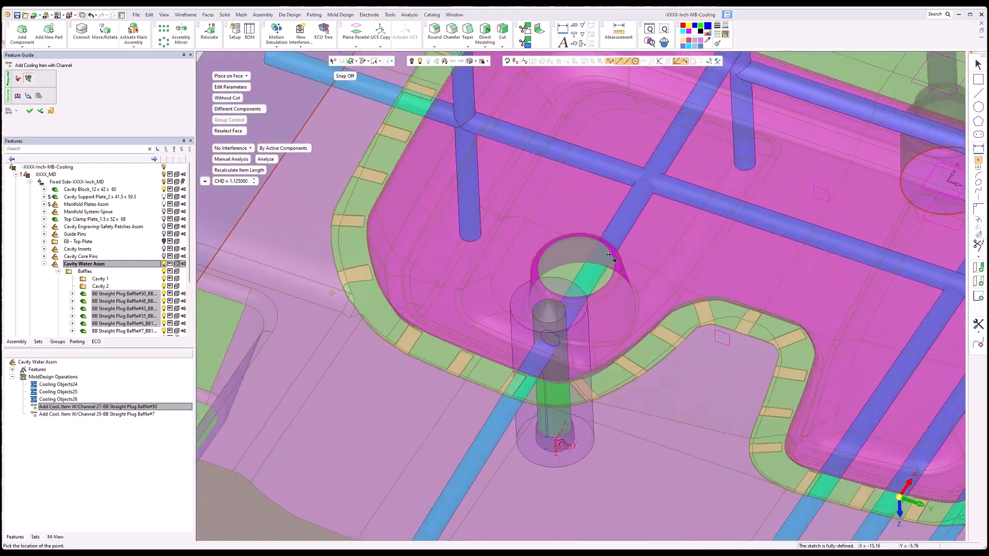
Step: Rotate the baffle 90 degrees about its Z axis and take its rotation offset from the center of the channel circle on it
{"action": "left_click", "coordinate": [18, 97]}
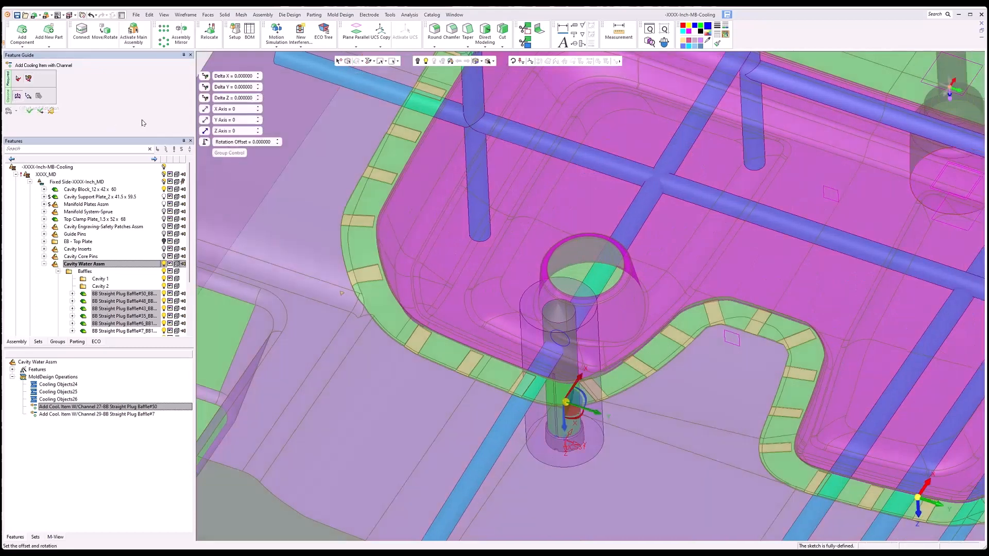
{"action": "left_click", "coordinate": [242, 131]}
{"action": "type", "text": "90"}
{"action": "key", "text": "Return"}
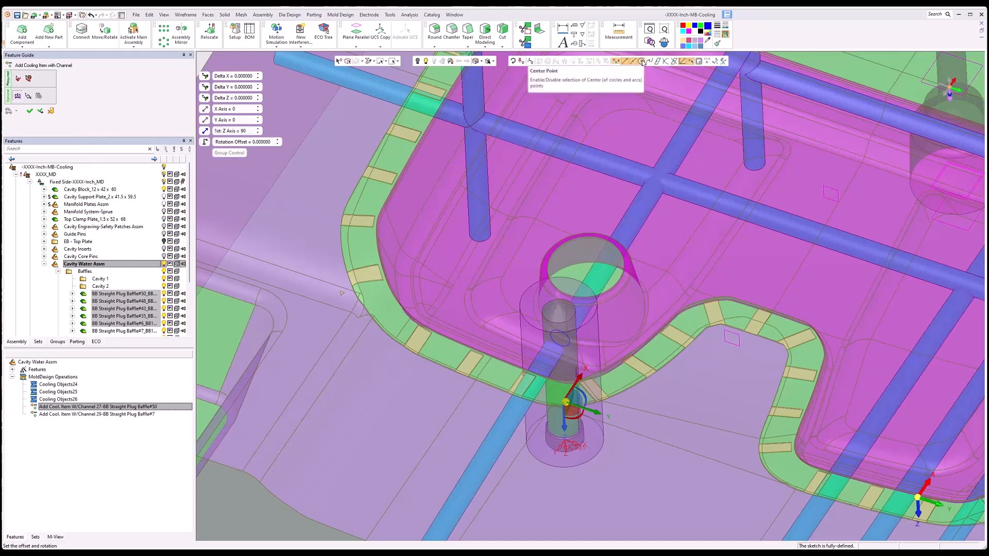
{"action": "left_click", "coordinate": [642, 61]}
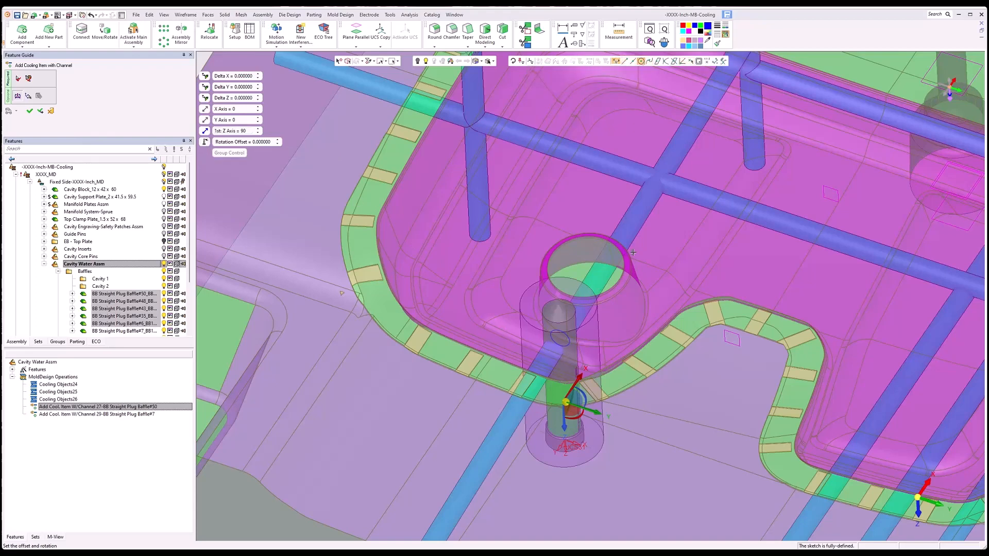
{"action": "left_click", "coordinate": [557, 341]}
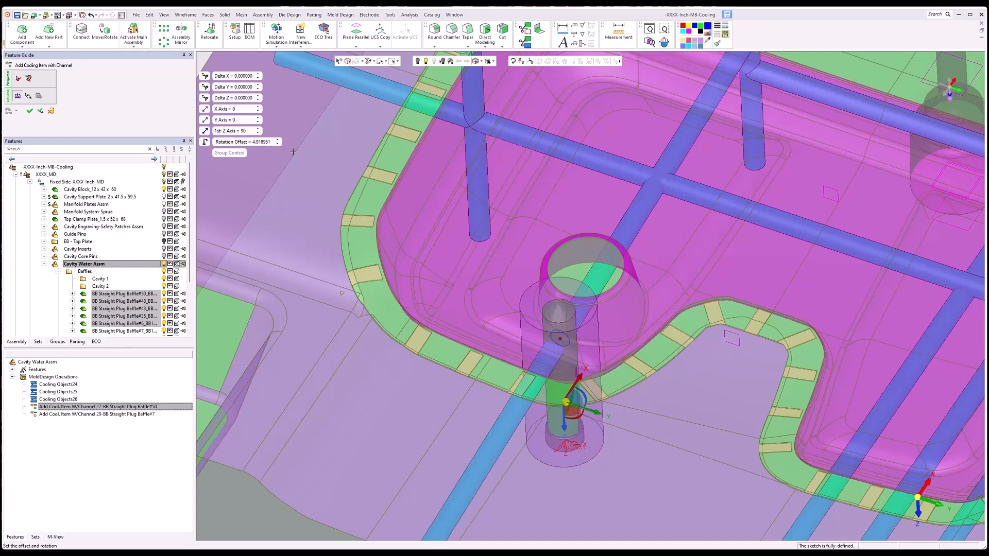
Step: Tilt the baffle about its Y axis to -20 degrees in 1-degree increments
{"action": "left_click", "coordinate": [258, 119]}
{"action": "left_click", "coordinate": [258, 125]}
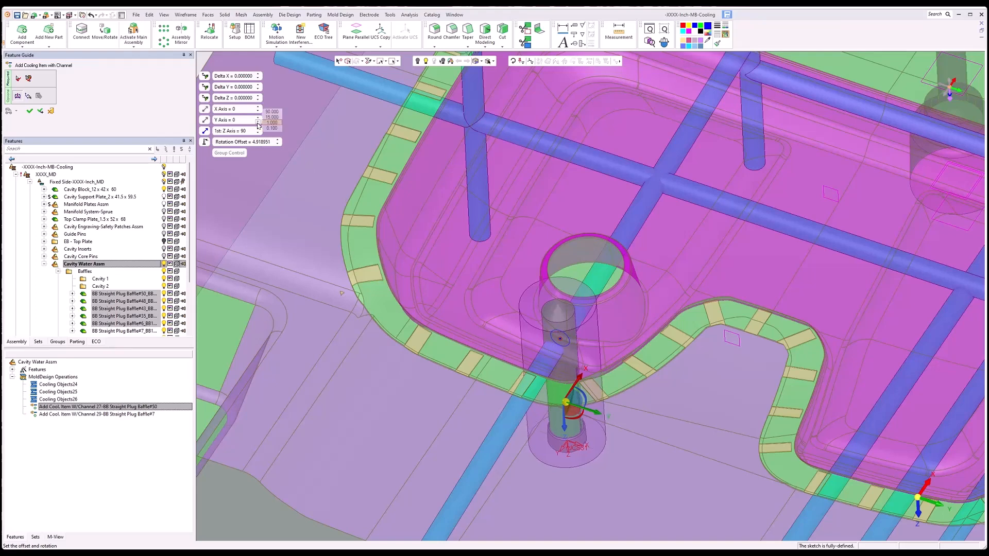
{"action": "left_click", "coordinate": [258, 125]}
{"action": "left_click", "coordinate": [258, 125]}
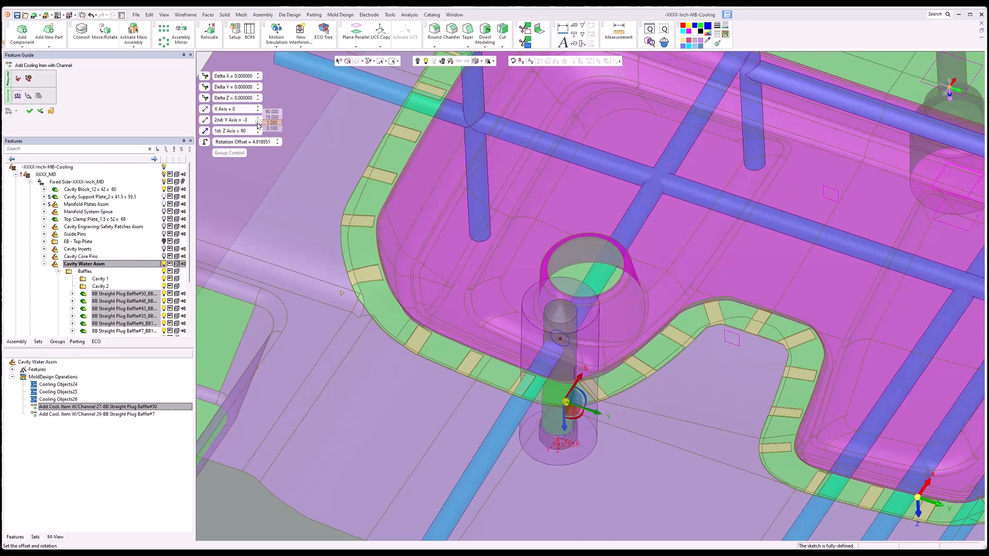
{"action": "left_click", "coordinate": [258, 125]}
{"action": "left_click", "coordinate": [258, 125]}
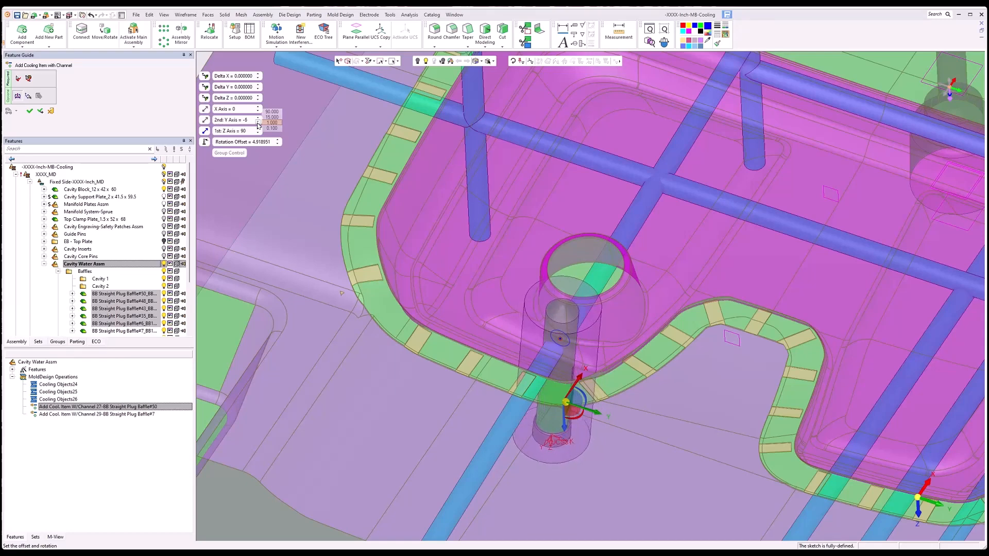
{"action": "left_click", "coordinate": [258, 125]}
{"action": "left_click", "coordinate": [258, 125]}
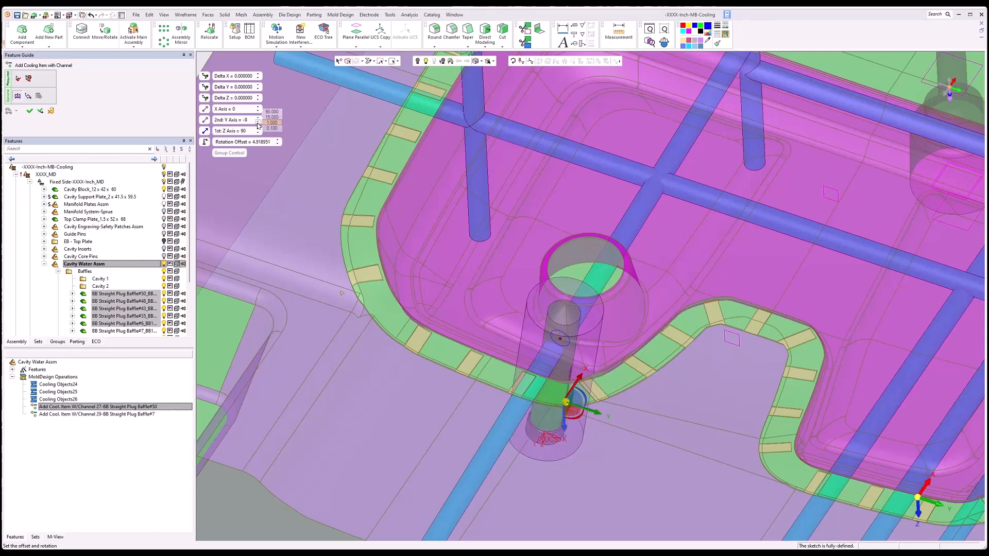
{"action": "left_click", "coordinate": [258, 125]}
{"action": "left_click", "coordinate": [258, 125]}
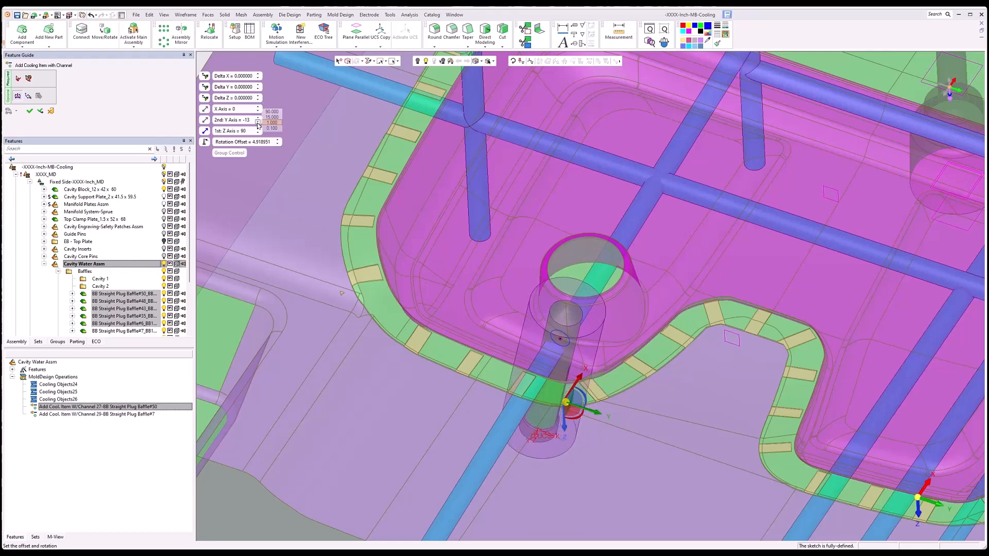
{"action": "left_click", "coordinate": [258, 125]}
{"action": "left_click", "coordinate": [258, 125]}
{"action": "left_click", "coordinate": [258, 124]}
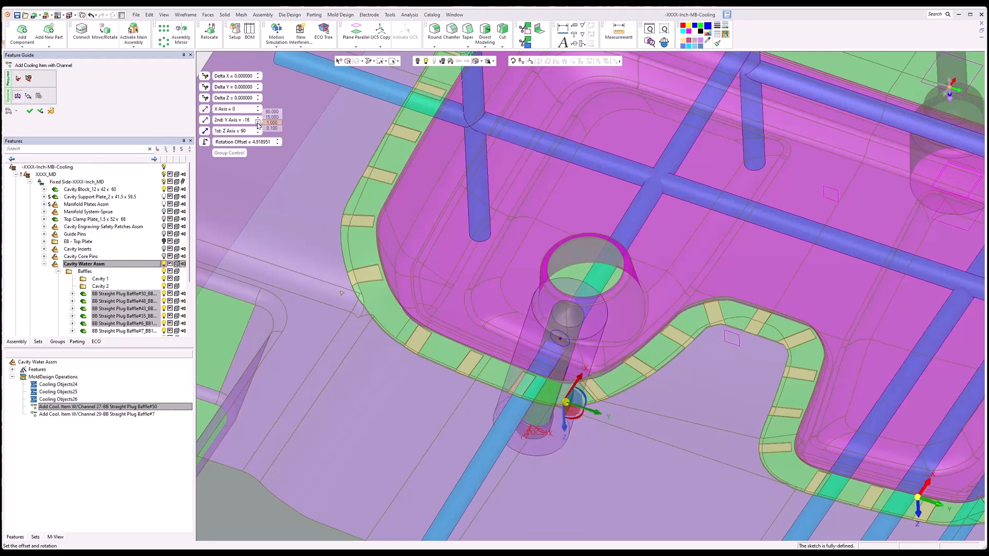
{"action": "left_click", "coordinate": [258, 125]}
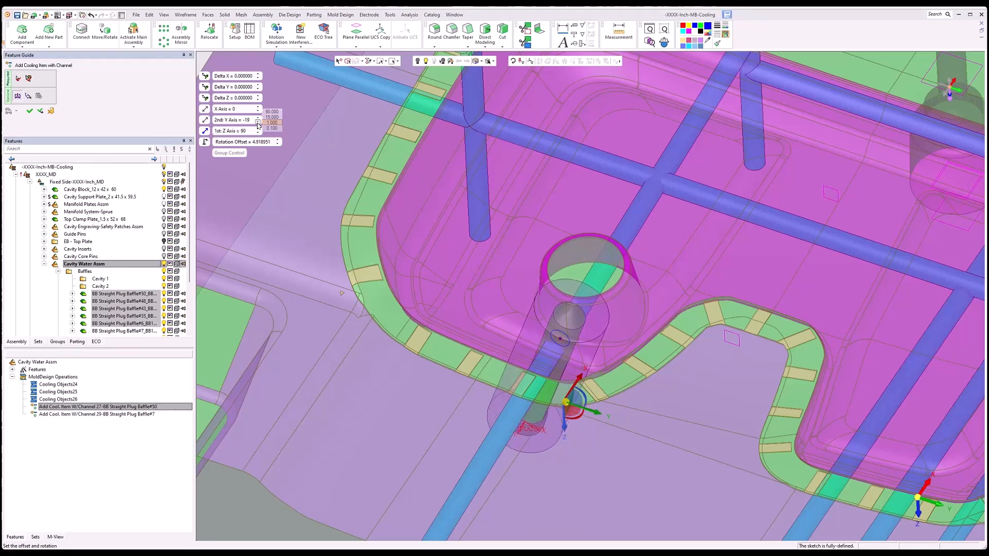
{"action": "left_click", "coordinate": [258, 124]}
{"action": "left_click", "coordinate": [258, 124]}
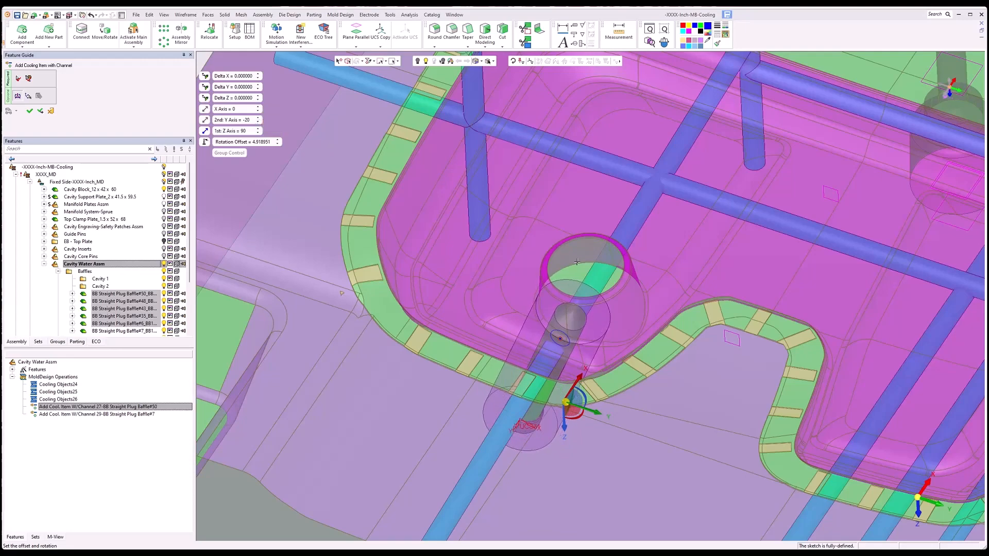
Step: Adjust the baffle's Y-axis tilt to -22 degrees and create the cooling item
{"action": "middle_click_drag", "start_coordinate": [577, 261], "coordinate": [557, 244]}
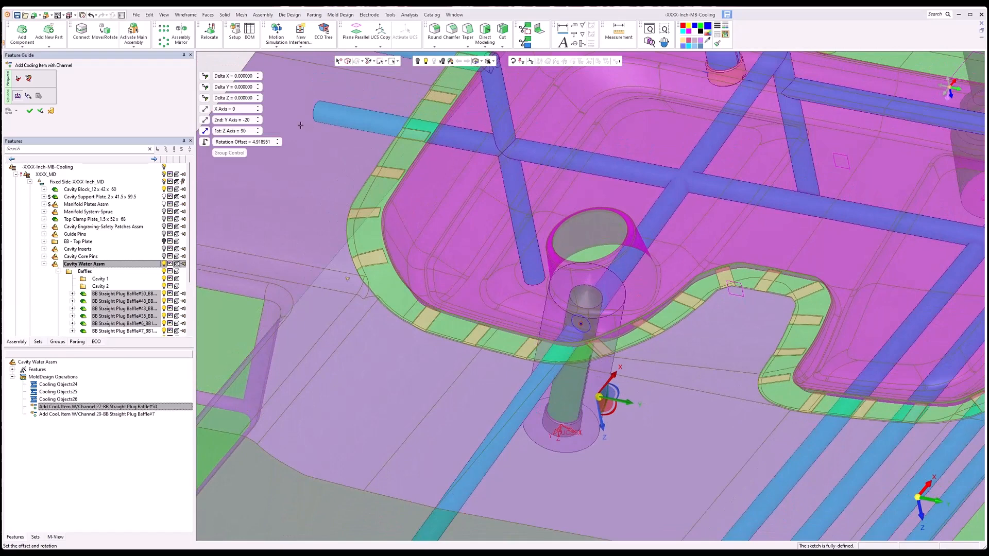
{"action": "left_click", "coordinate": [258, 118]}
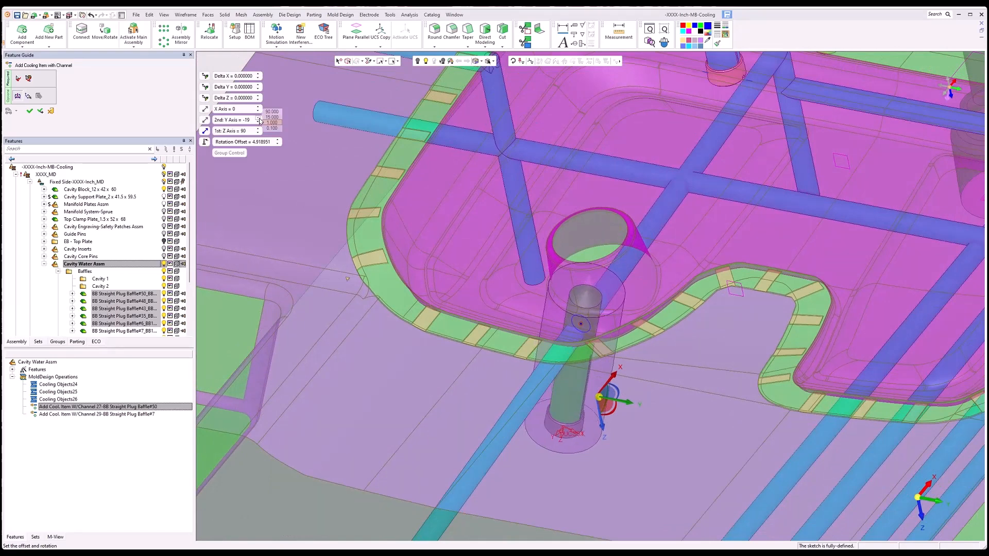
{"action": "left_click", "coordinate": [259, 122]}
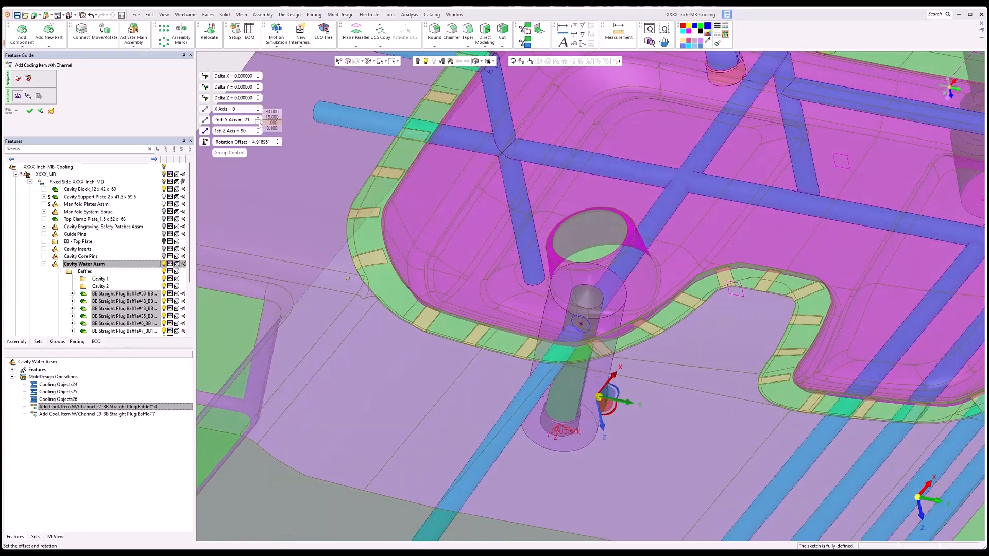
{"action": "left_click", "coordinate": [258, 123]}
{"action": "middle_click_drag", "start_coordinate": [558, 355], "coordinate": [585, 280]}
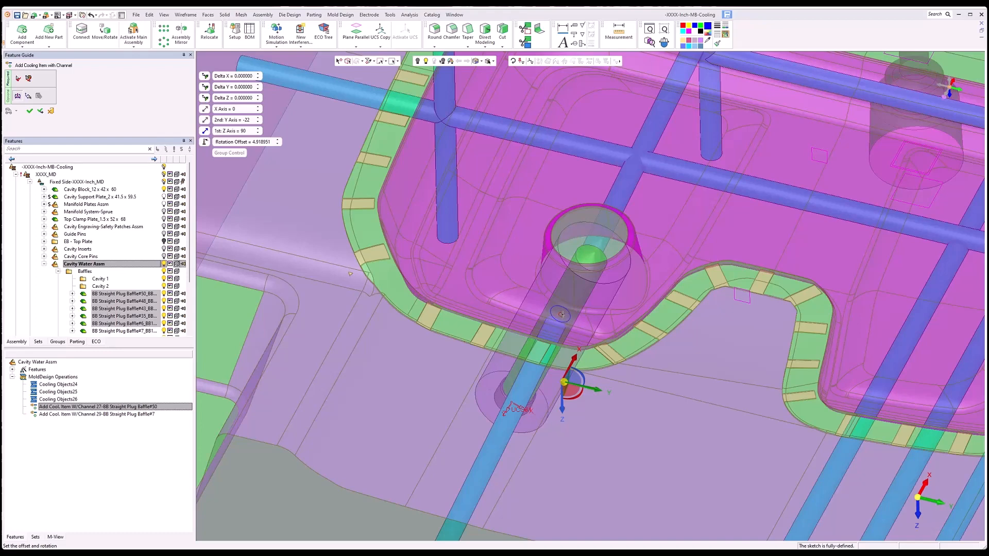
{"action": "left_click", "coordinate": [29, 111]}
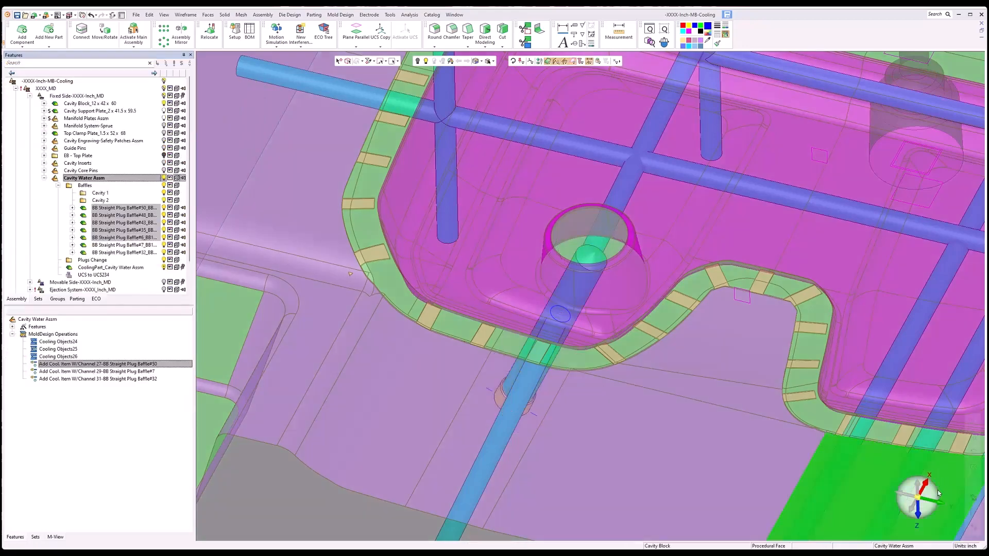
Step: Activate the Core Water Assm under the movable side of the mold, with the model in isometric view
{"action": "left_click", "coordinate": [917, 498]}
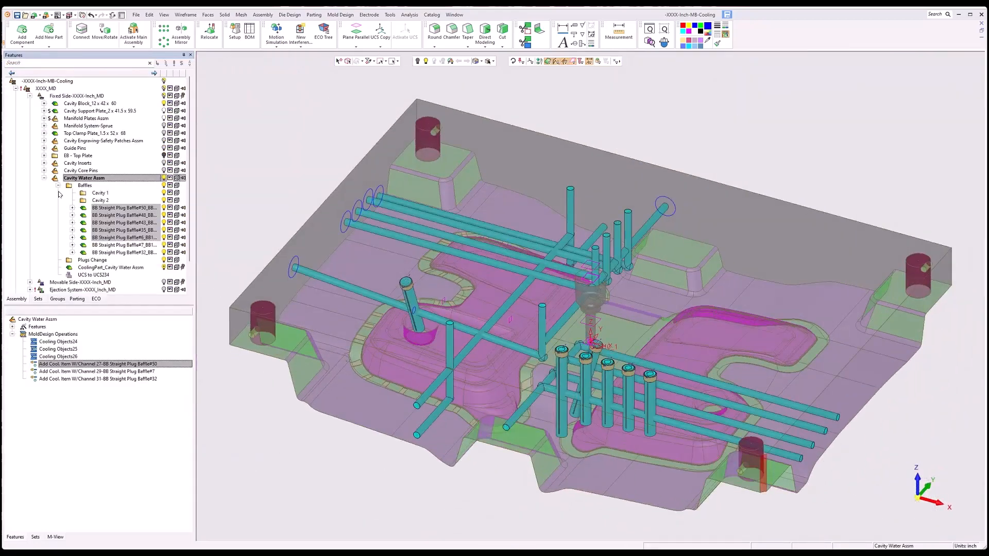
{"action": "left_click", "coordinate": [45, 177]}
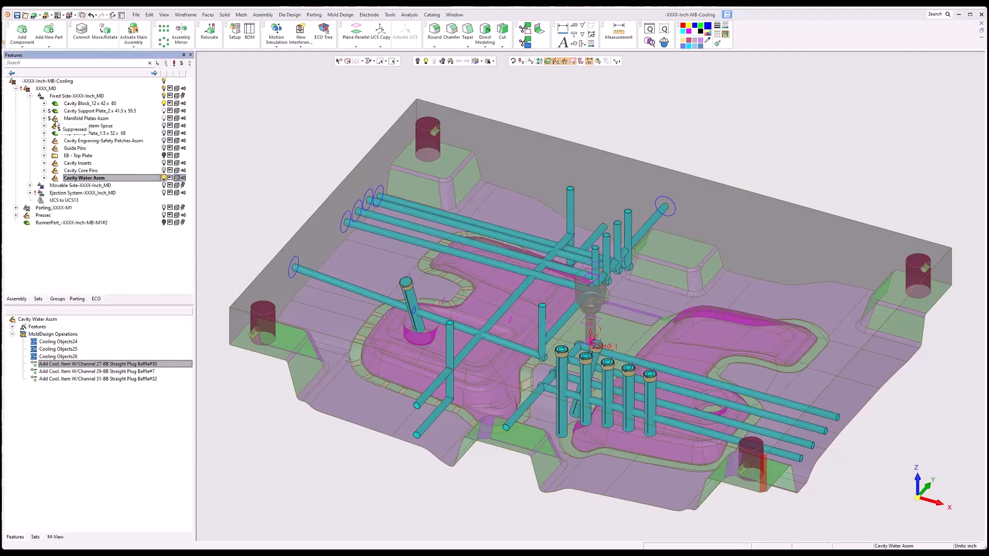
{"action": "left_click", "coordinate": [30, 185]}
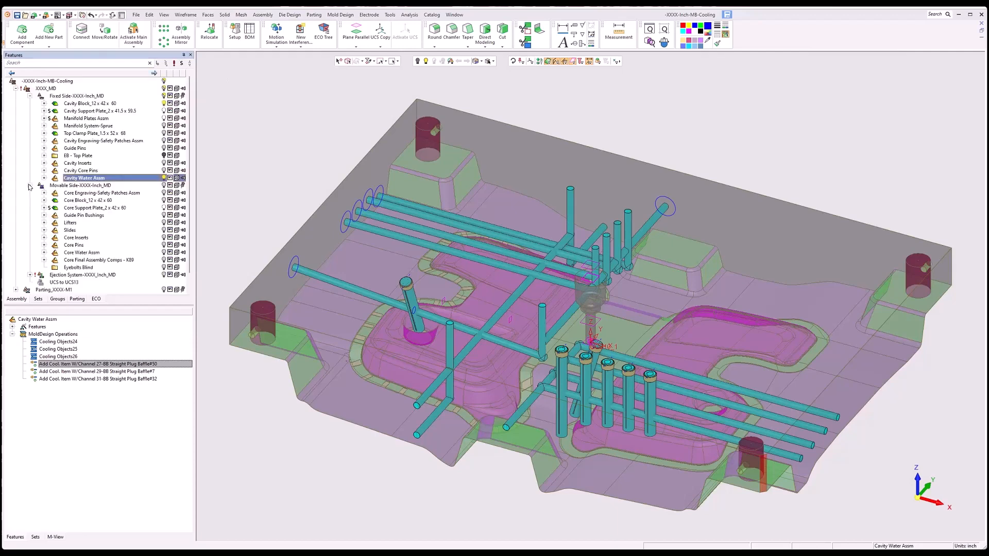
{"action": "left_click", "coordinate": [98, 261]}
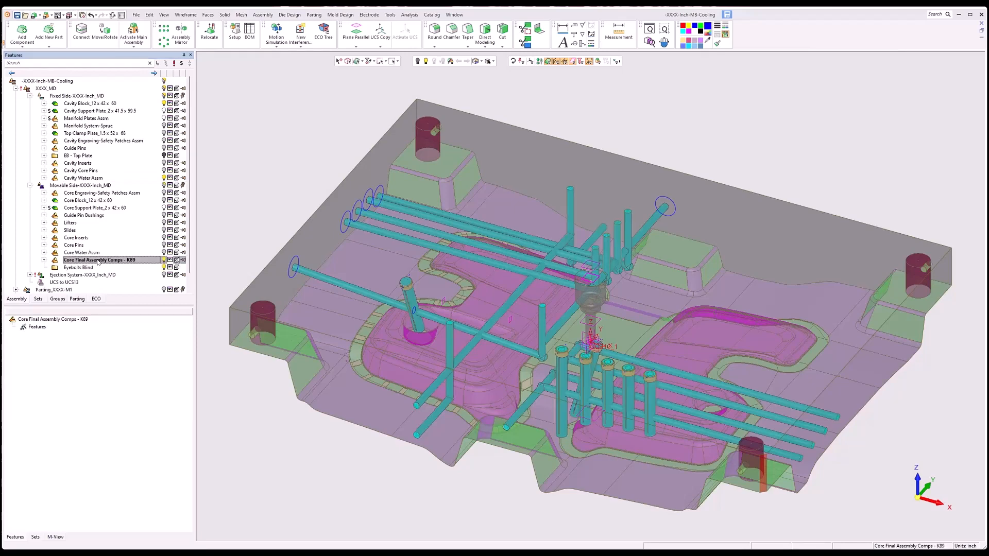
{"action": "left_click", "coordinate": [94, 253]}
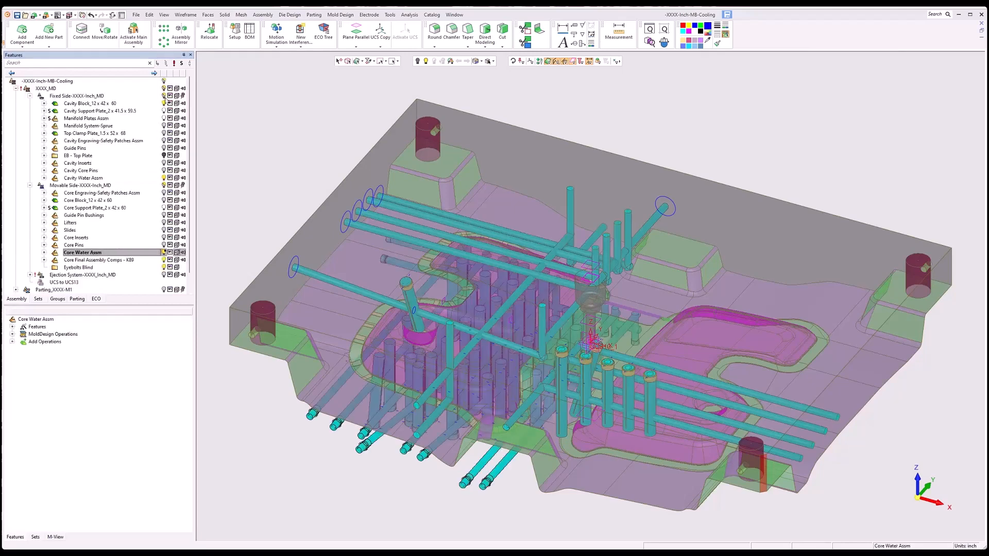
Step: Hide the fixed side assembly and show the Core Block_12 x 42 x 60 around the core cooling lines
{"action": "left_click", "coordinate": [164, 96]}
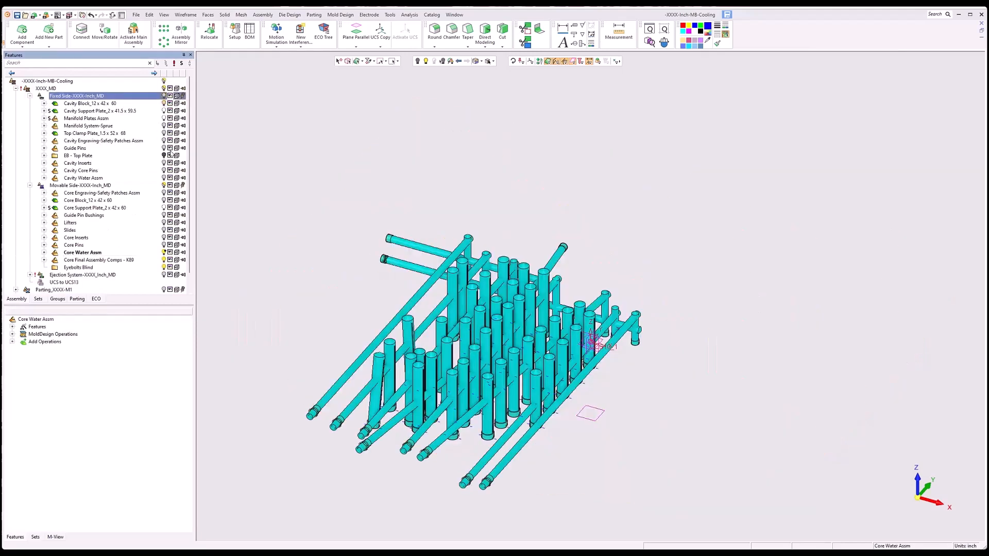
{"action": "left_click", "coordinate": [164, 200]}
{"action": "scroll", "coordinate": [512, 295], "scroll_direction": "up", "scroll_amount": 3}
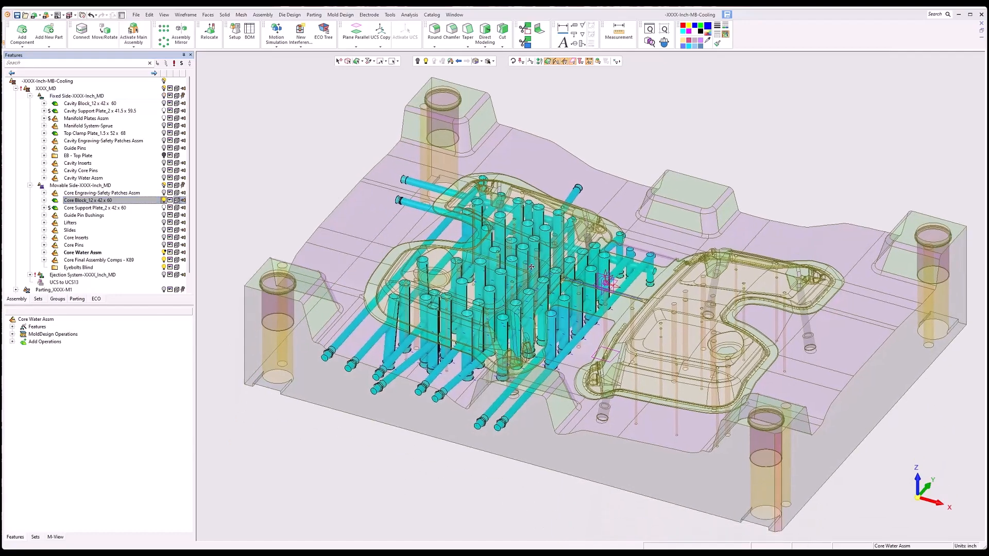
{"action": "middle_click_drag", "start_coordinate": [513, 295], "coordinate": [531, 226]}
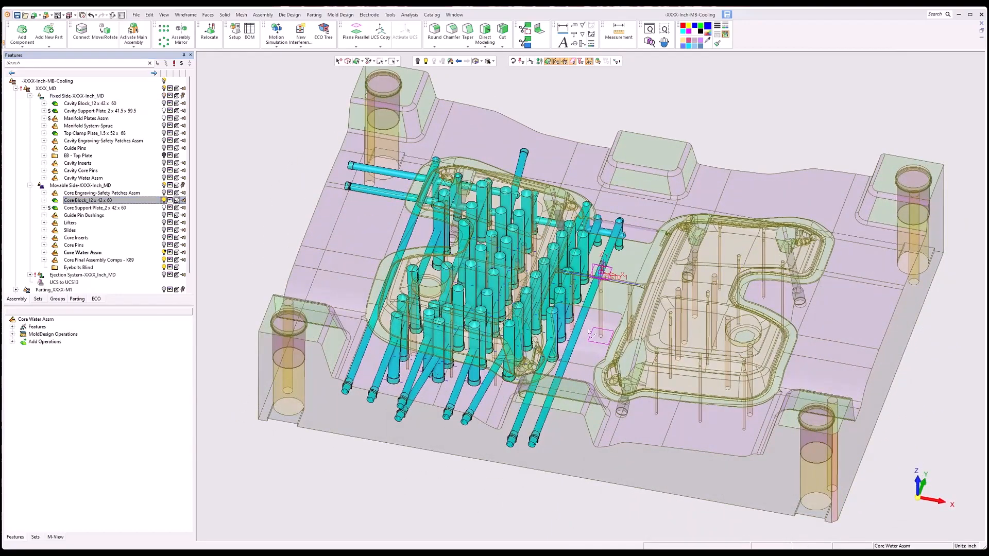
{"action": "middle_click_drag", "start_coordinate": [663, 378], "coordinate": [536, 241]}
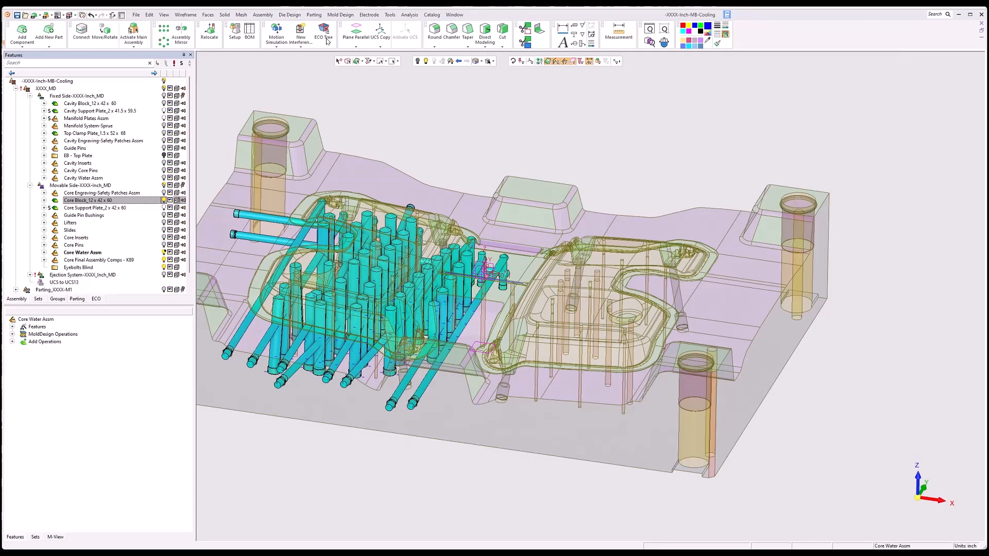
Step: Start adding a cooling item with channel and choose the 1/2-NPT waterline item from the Plugs sub-category of the Water catalog
{"action": "left_click", "coordinate": [314, 15]}
{"action": "mouse_move", "coordinate": [339, 15]}
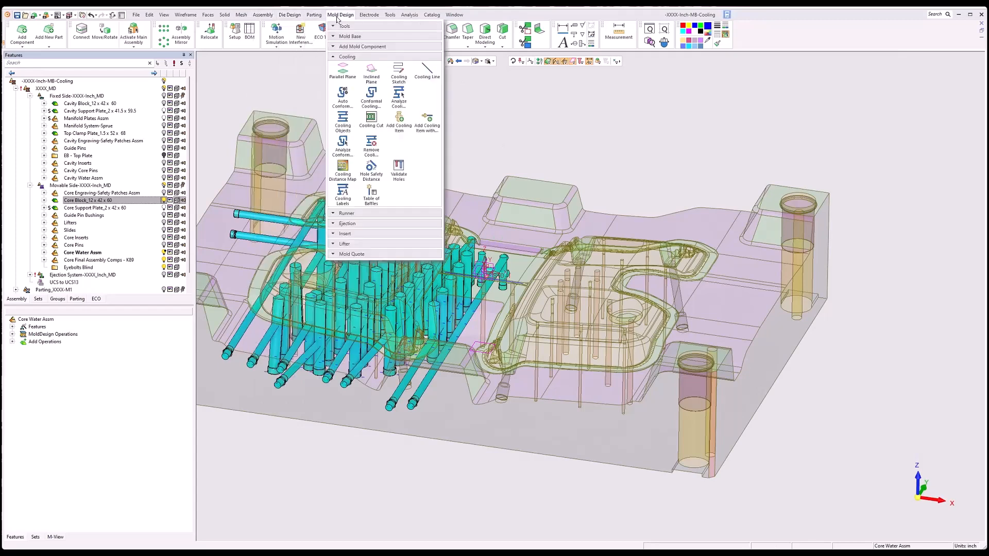
{"action": "left_click", "coordinate": [426, 119]}
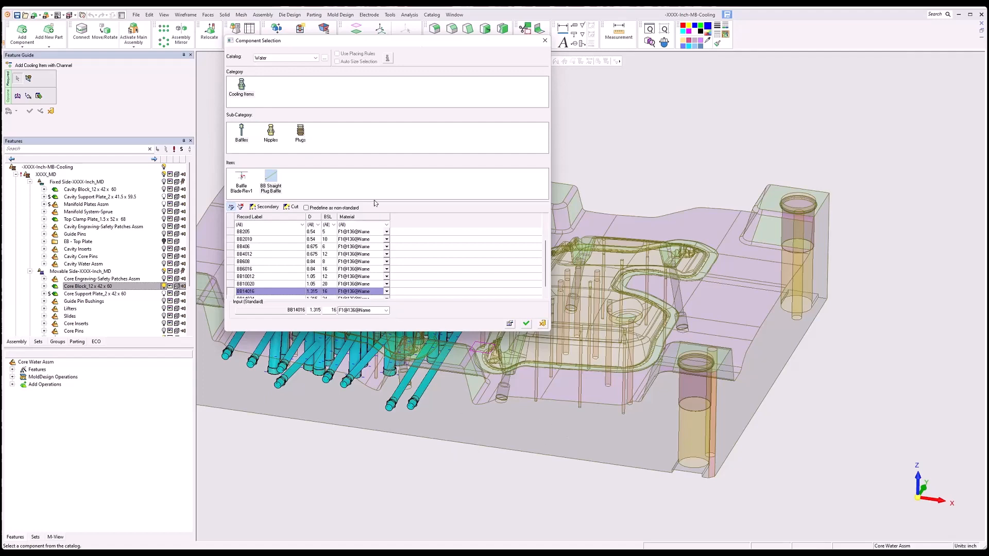
{"action": "left_click", "coordinate": [302, 136]}
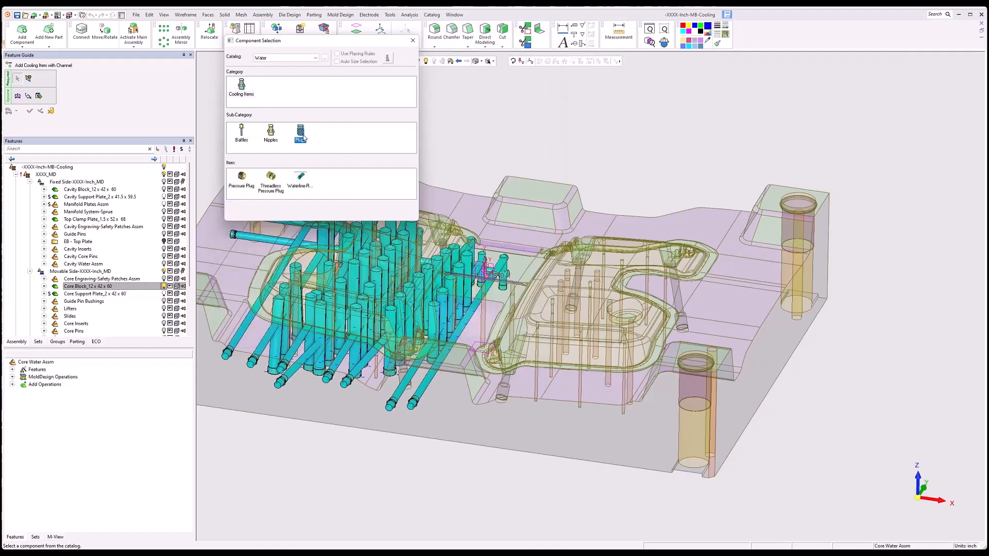
{"action": "left_click", "coordinate": [300, 178]}
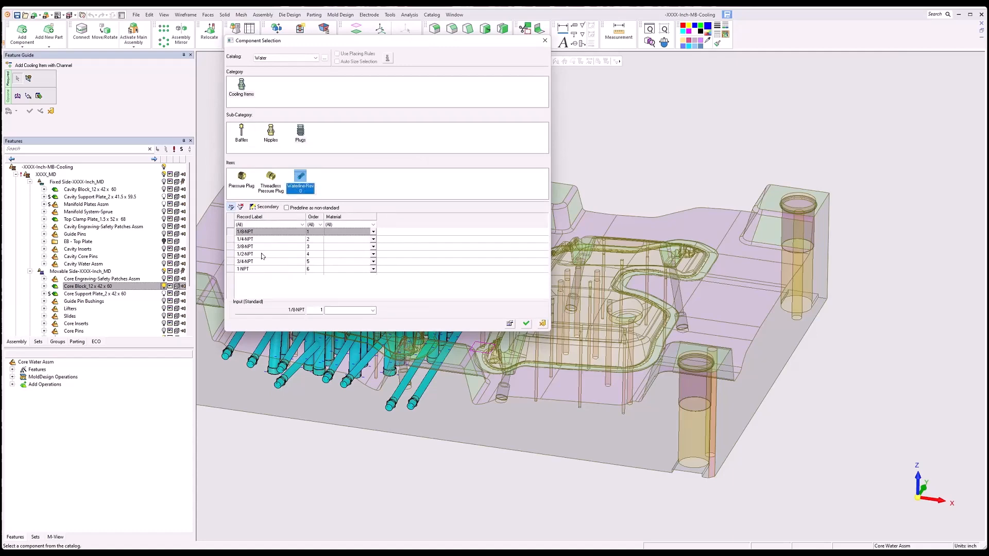
{"action": "left_click", "coordinate": [262, 254]}
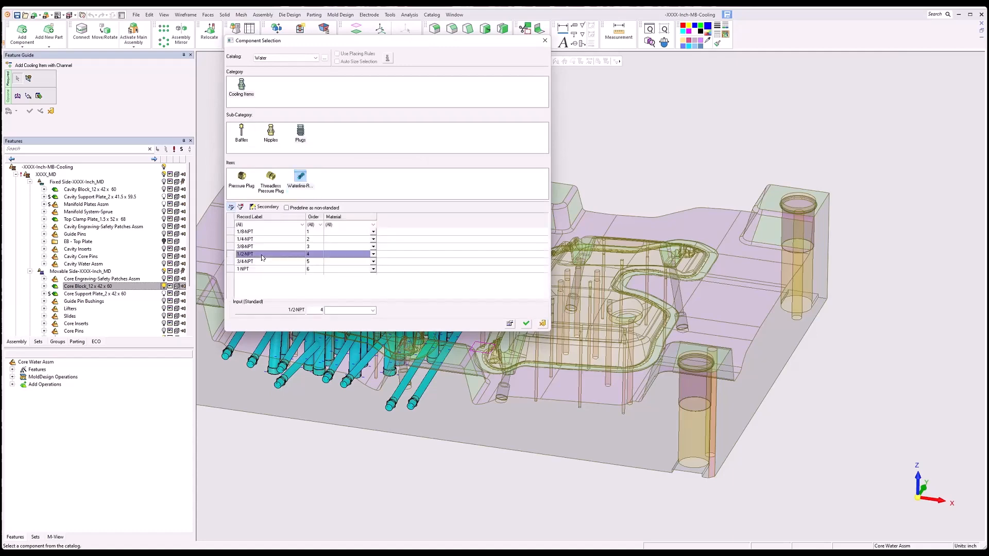
{"action": "left_click", "coordinate": [526, 324]}
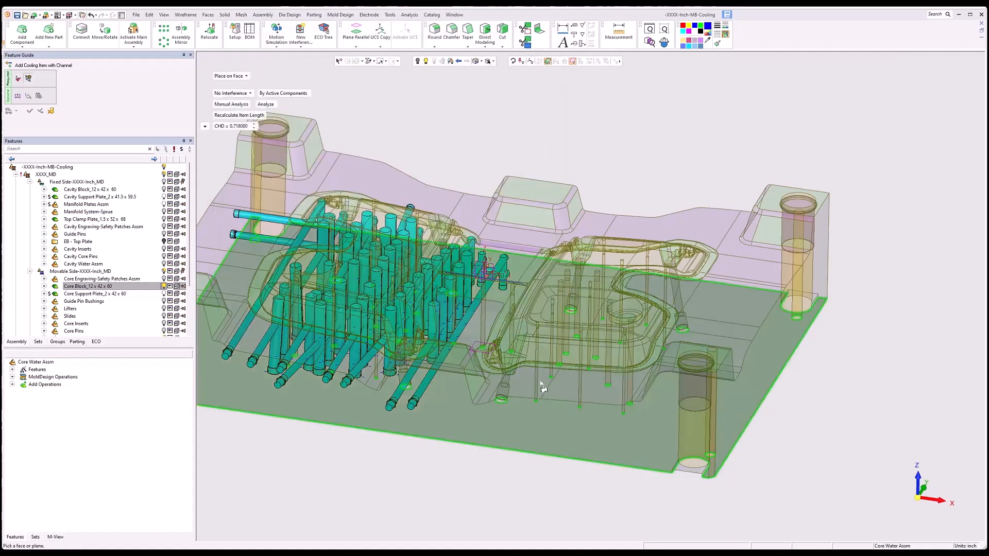
Step: Place the waterline item on the core block's front face beside the existing cooling lines, using the Maximal Length channel option
{"action": "left_click", "coordinate": [527, 439]}
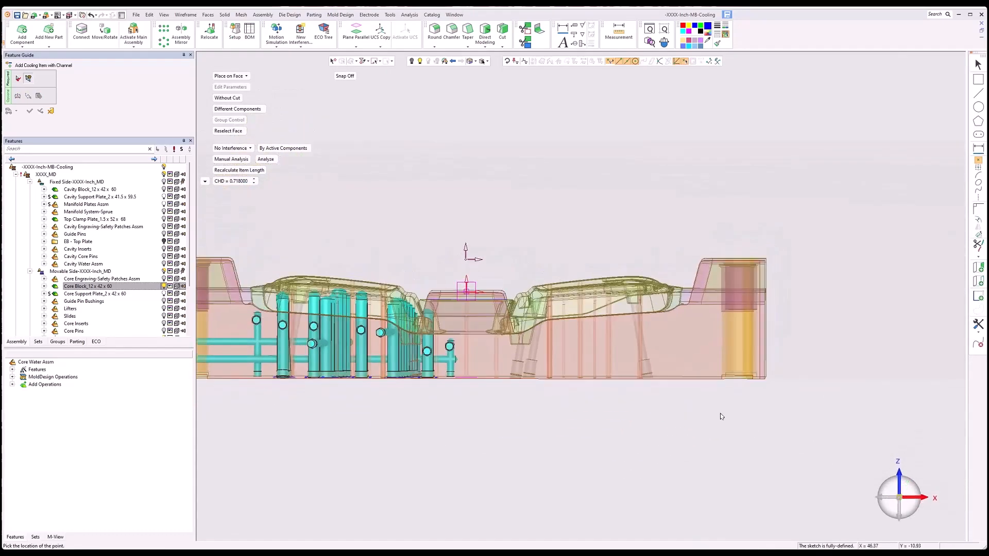
{"action": "scroll", "coordinate": [519, 340], "scroll_direction": "up", "scroll_amount": 3}
{"action": "scroll", "coordinate": [519, 339], "scroll_direction": "up", "scroll_amount": 2}
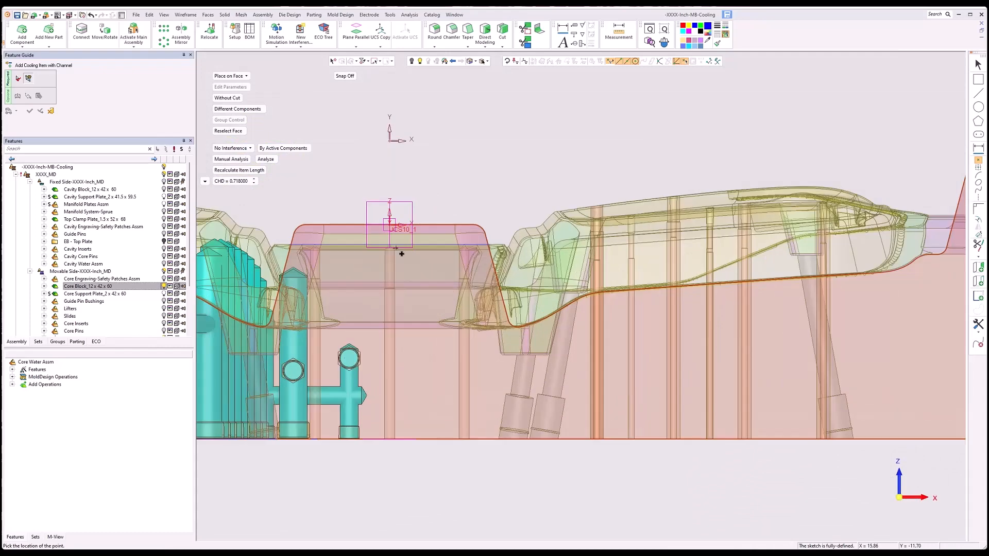
{"action": "left_click", "coordinate": [241, 149]}
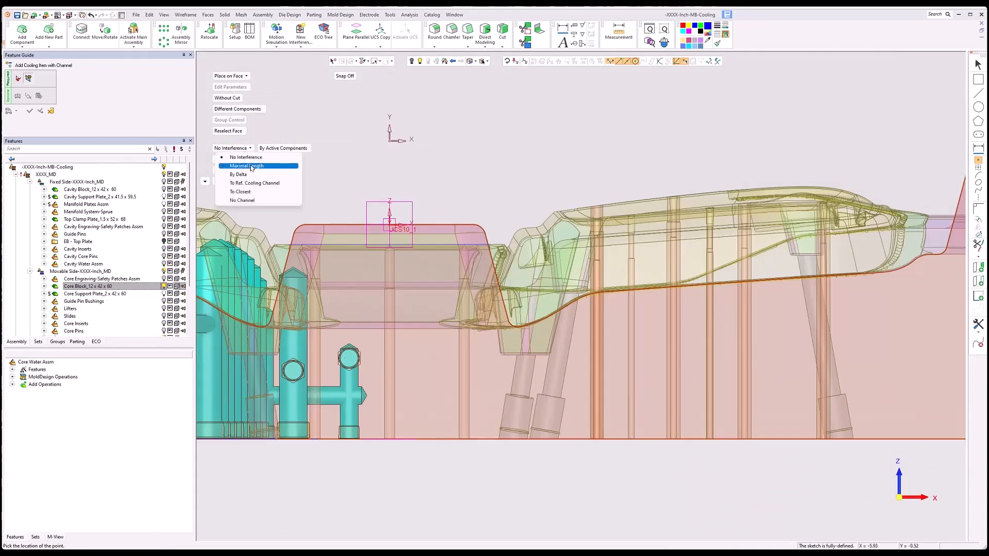
{"action": "left_click", "coordinate": [251, 168]}
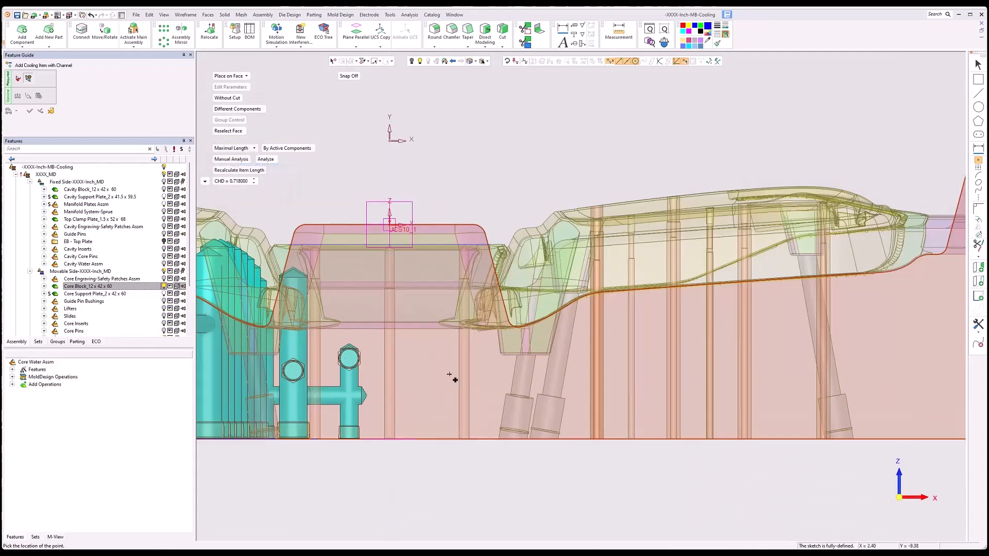
{"action": "left_click", "coordinate": [448, 355]}
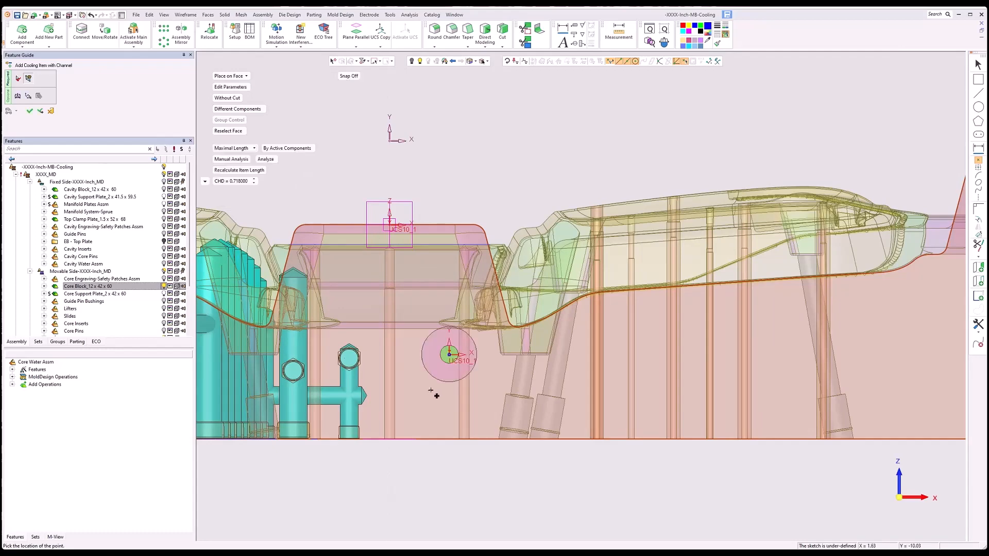
Step: Set the channel's radial offset to 0.3 and shift the waterline item slightly in the +X direction on the front face
{"action": "scroll", "coordinate": [438, 386], "scroll_direction": "up", "scroll_amount": 3}
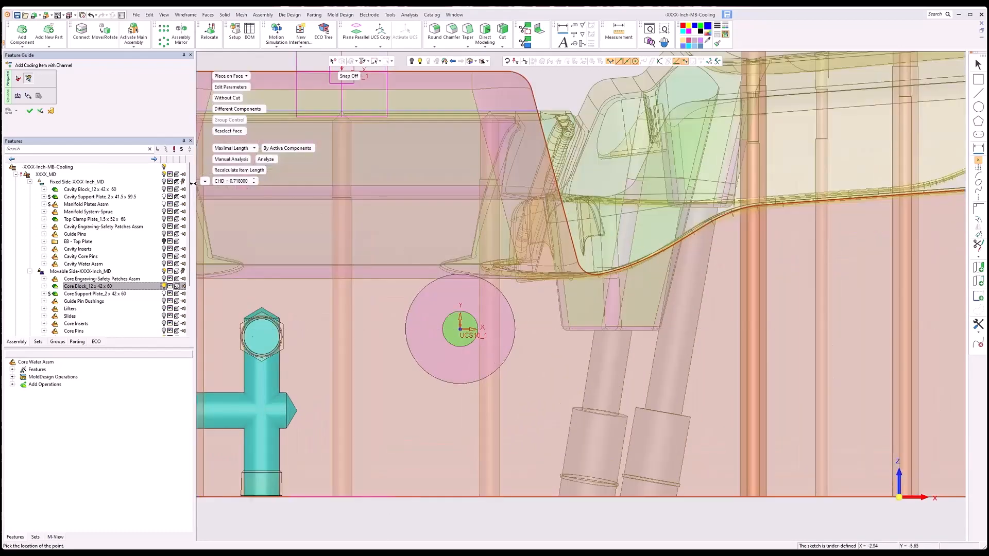
{"action": "left_click", "coordinate": [205, 181]}
{"action": "left_click", "coordinate": [241, 204]}
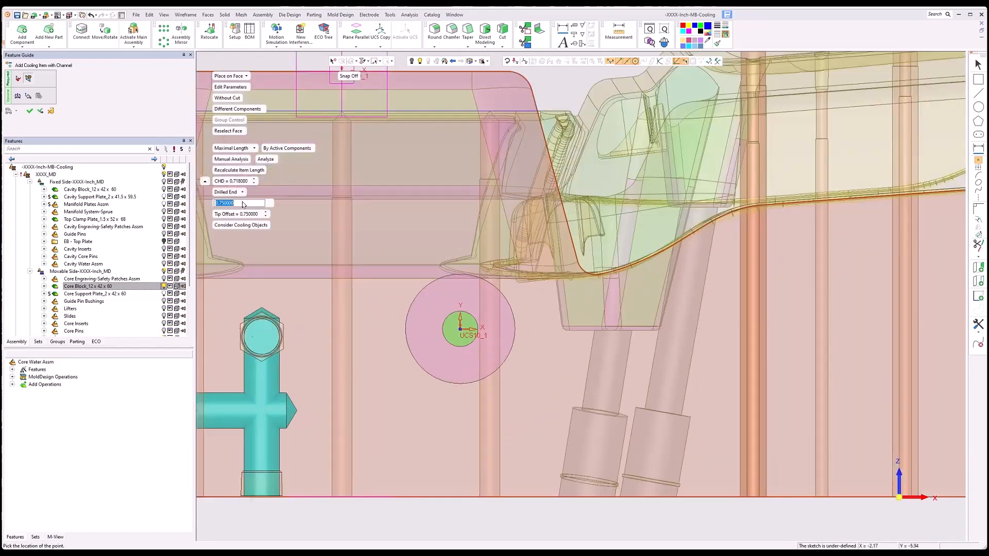
{"action": "type", "text": "0.3"}
{"action": "key", "text": "Return"}
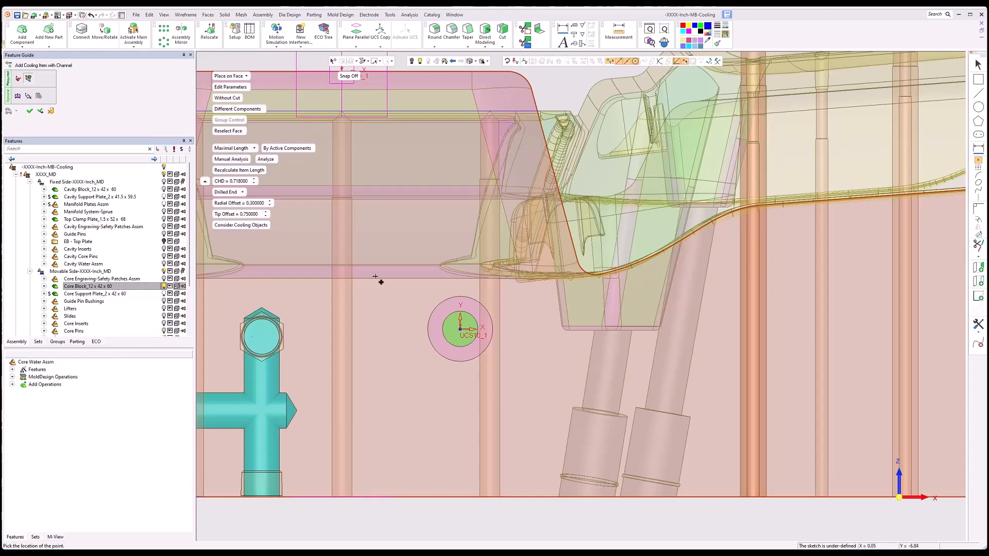
{"action": "left_click", "coordinate": [460, 330]}
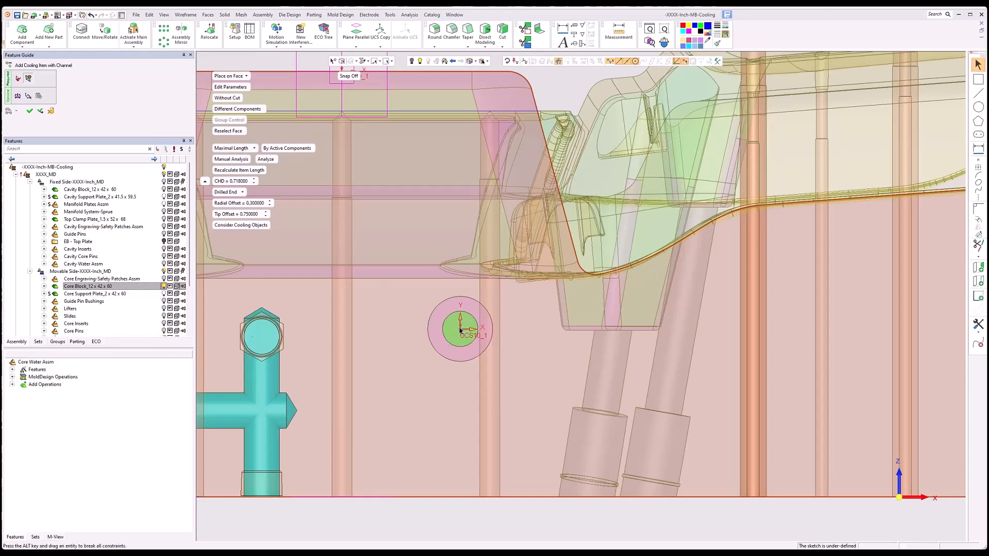
{"action": "left_click_drag", "start_coordinate": [461, 330], "coordinate": [469, 330]}
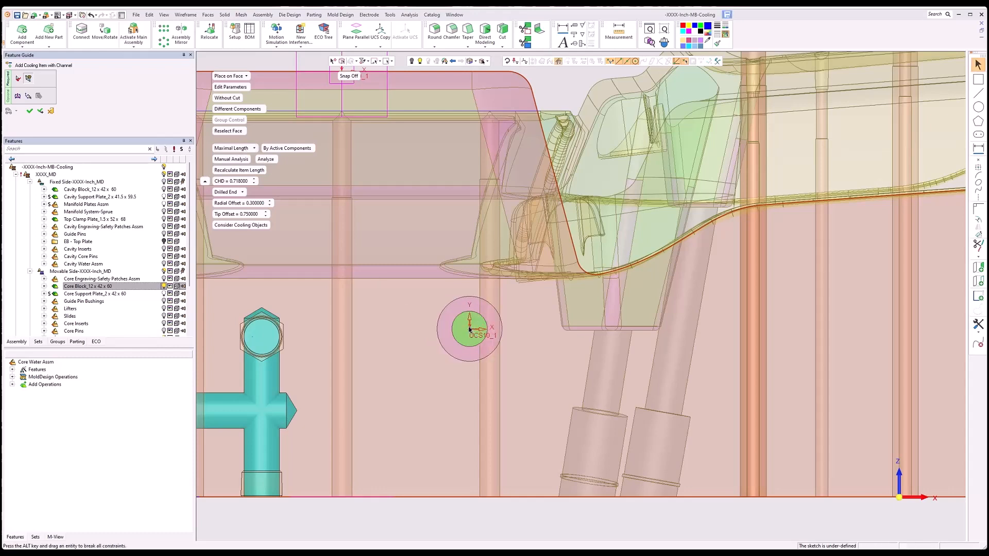
Step: Review the channel length notes in the Options document and the XXXX_MD-Cavity-Water assembly, ending back in the -XXXX-Inch-MB-Cooling assembly
{"action": "left_click", "coordinate": [454, 14]}
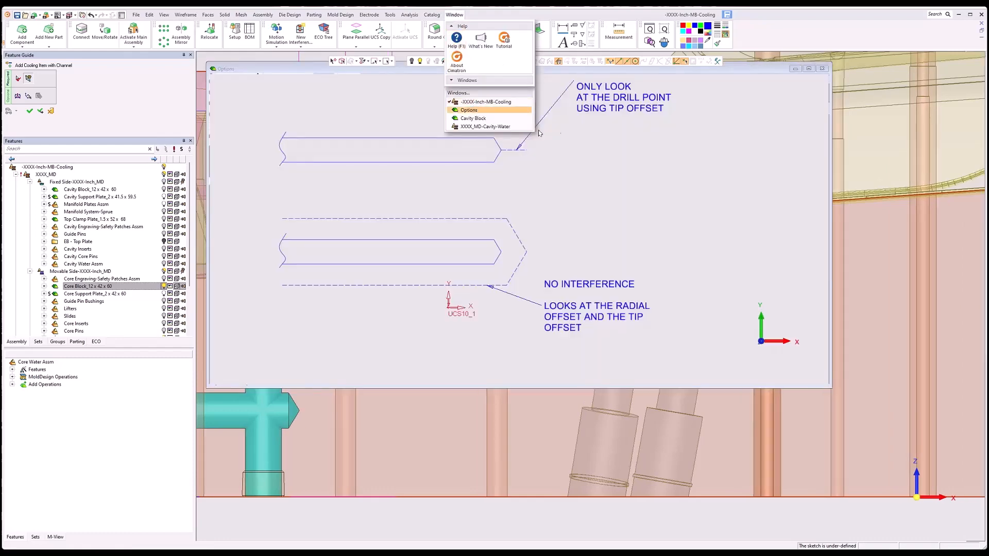
{"action": "left_click", "coordinate": [476, 109]}
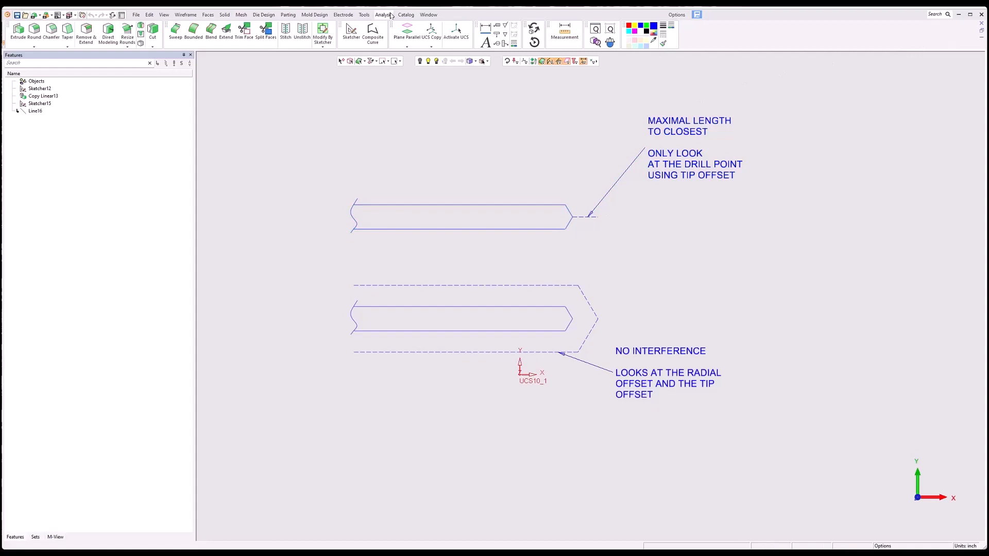
{"action": "left_click", "coordinate": [427, 16]}
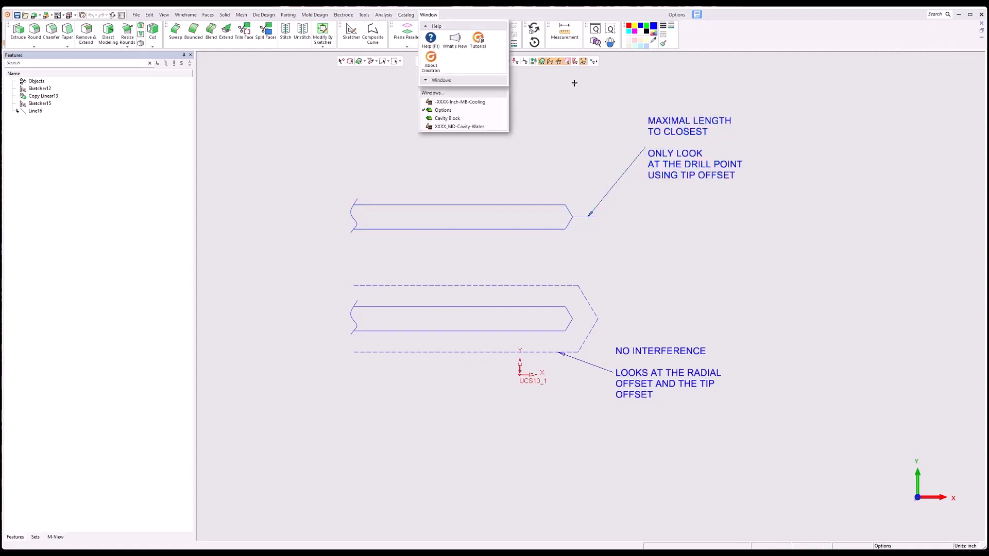
{"action": "mouse_move", "coordinate": [408, 18]}
{"action": "left_click", "coordinate": [459, 127]}
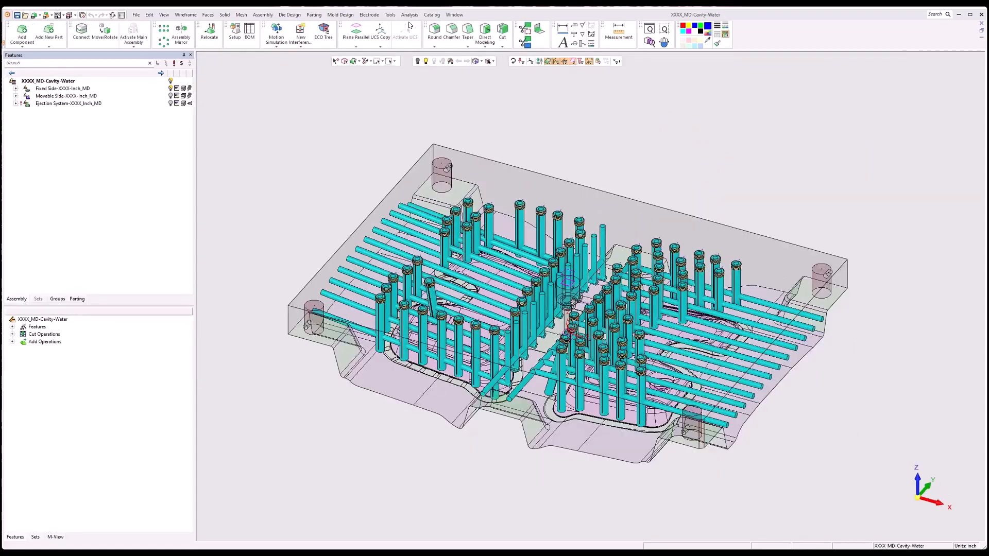
{"action": "left_click", "coordinate": [453, 15]}
{"action": "left_click", "coordinate": [483, 102]}
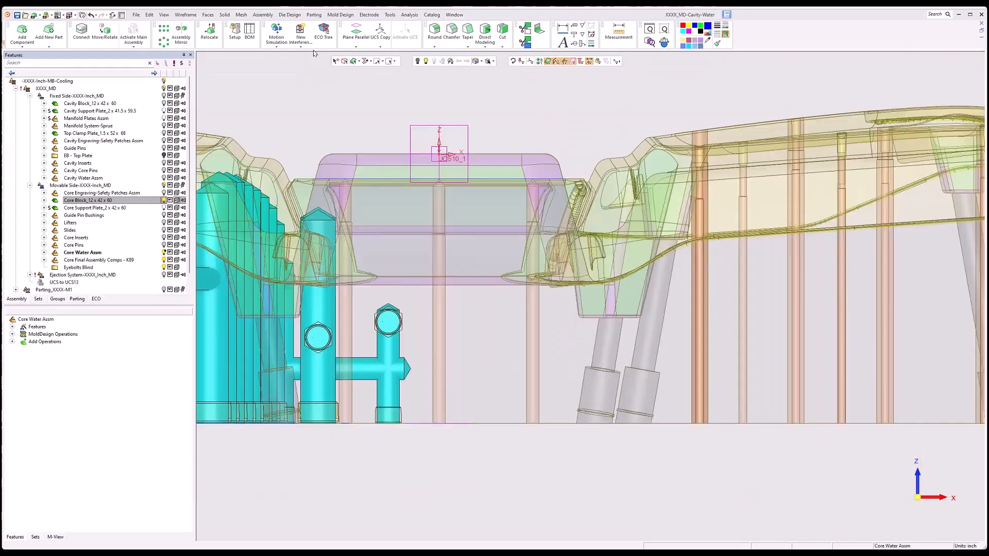
Step: Add the 1/2-NPT waterline item with channel on the core block's front face, between the existing cooling lines and the angled lifters
{"action": "left_click", "coordinate": [340, 15]}
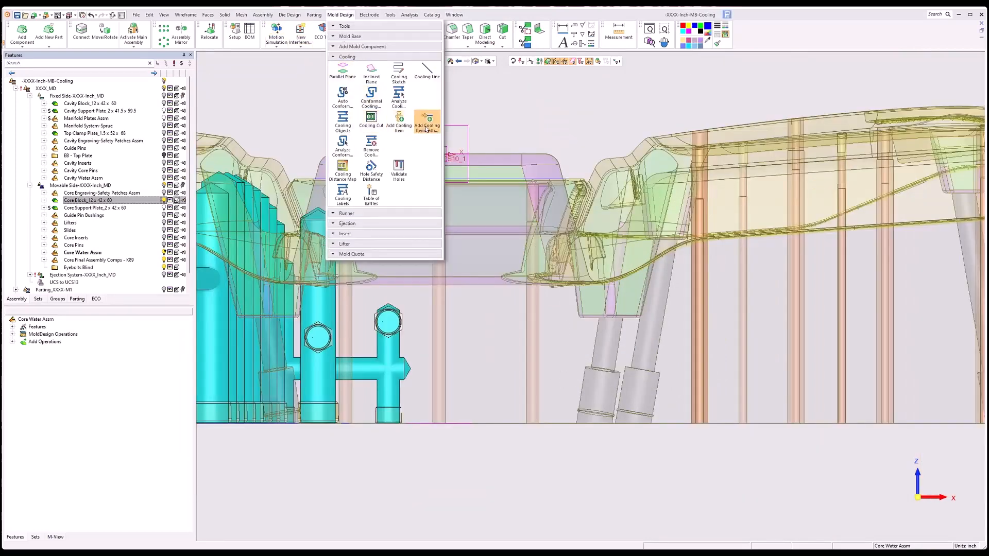
{"action": "left_click", "coordinate": [426, 123]}
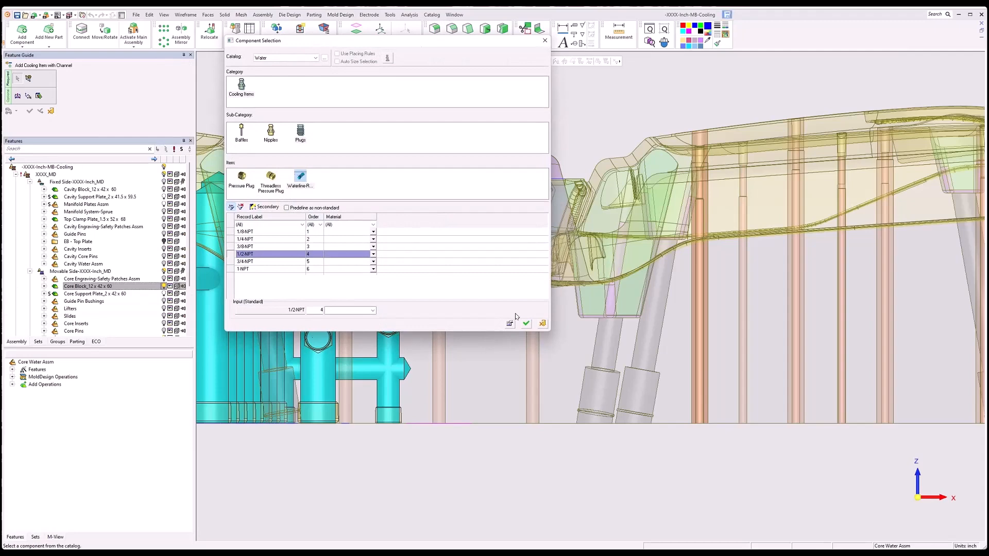
{"action": "left_click", "coordinate": [526, 324]}
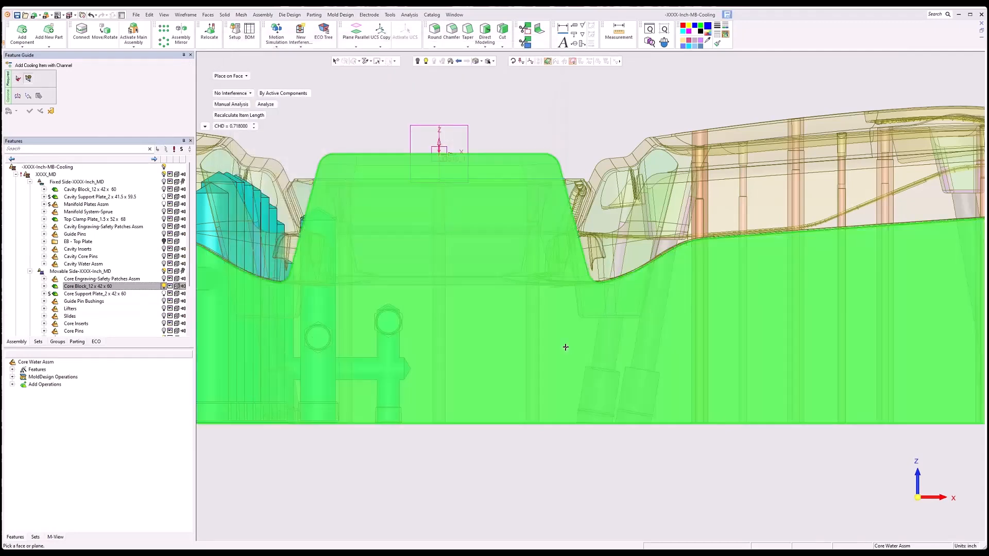
{"action": "left_click", "coordinate": [567, 355]}
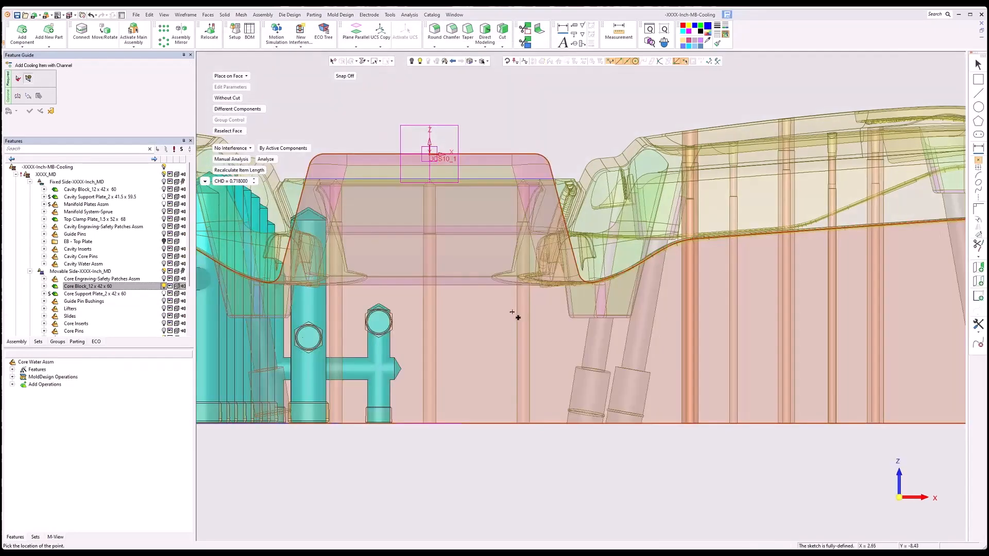
{"action": "left_click", "coordinate": [512, 312]}
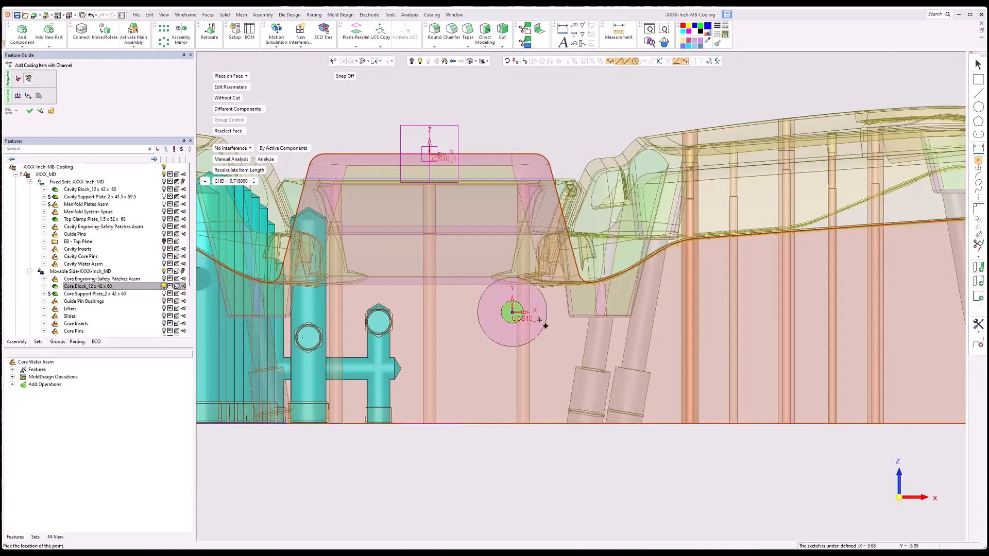
Step: Switch the channel length to Maximal Length and check the channel's run through the core block in top view
{"action": "left_click", "coordinate": [899, 474]}
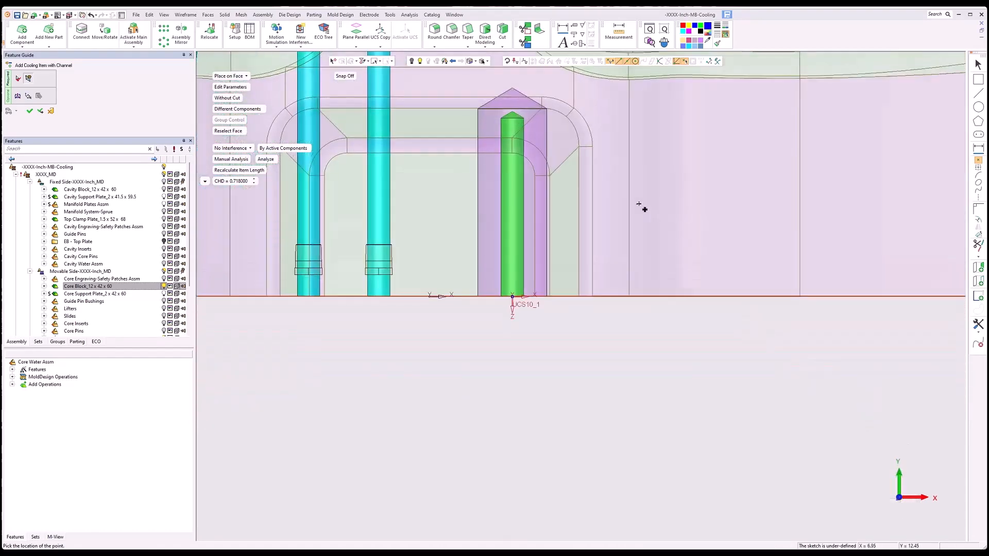
{"action": "middle_click_drag", "start_coordinate": [613, 188], "coordinate": [572, 322]}
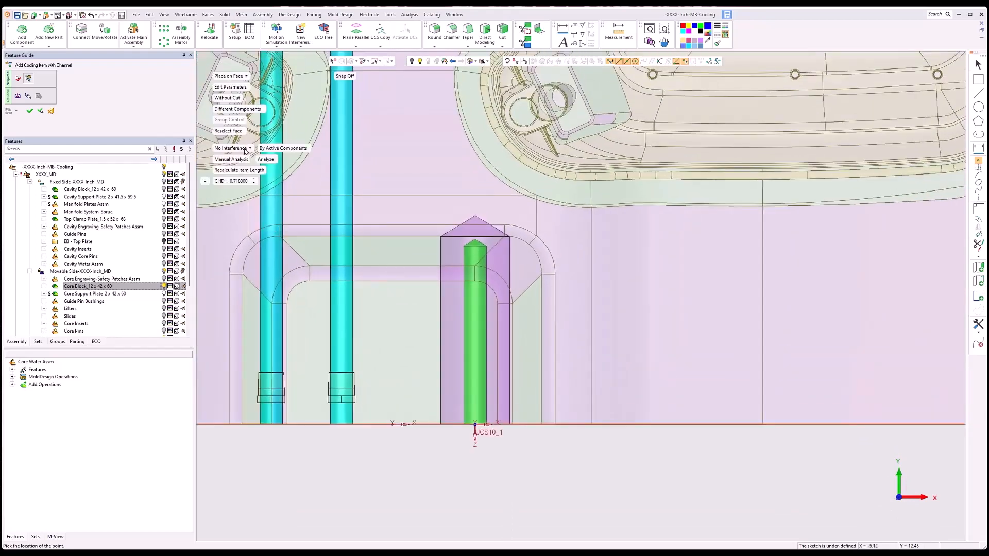
{"action": "left_click", "coordinate": [245, 150]}
{"action": "left_click", "coordinate": [261, 169]}
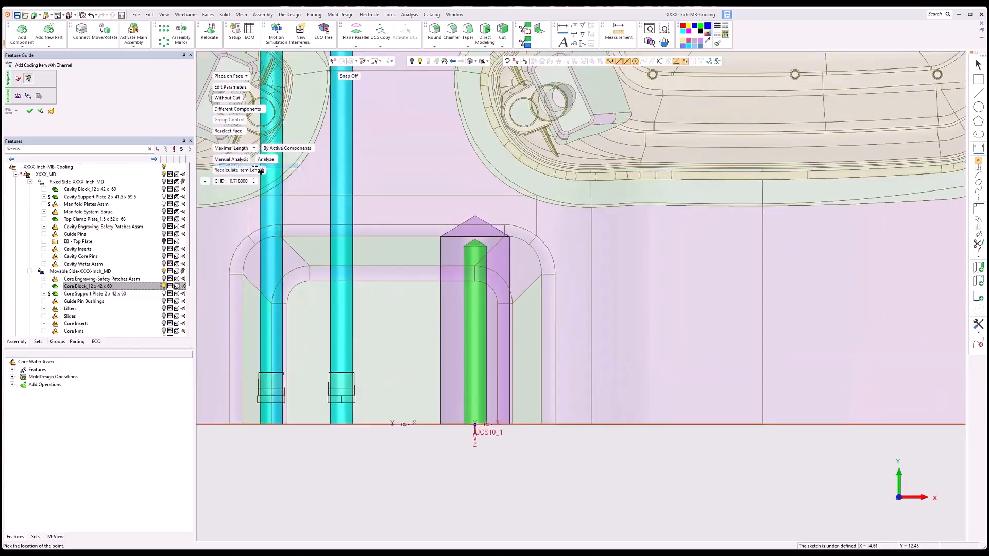
{"action": "scroll", "coordinate": [523, 187], "scroll_direction": "down", "scroll_amount": 6}
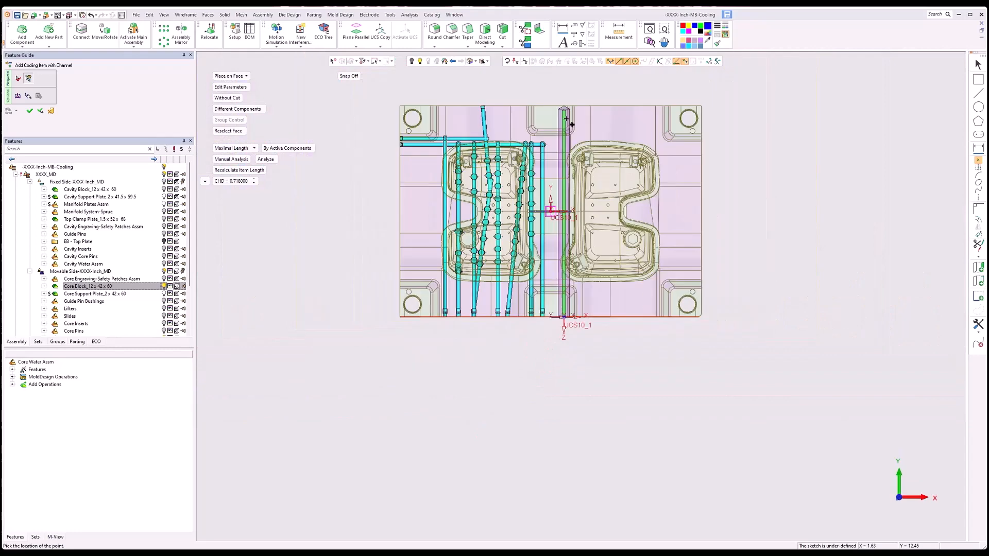
{"action": "scroll", "coordinate": [563, 229], "scroll_direction": "up", "scroll_amount": 5}
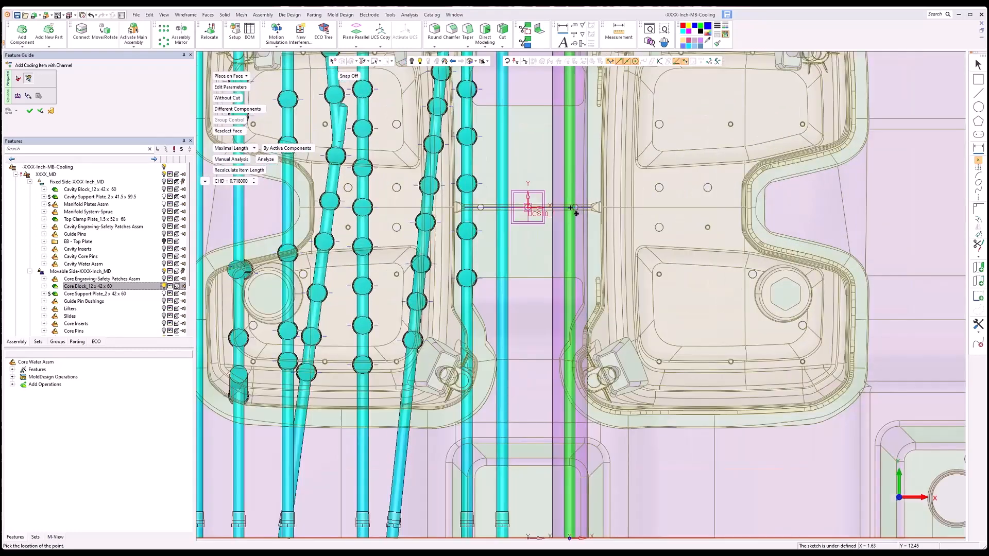
{"action": "scroll", "coordinate": [582, 195], "scroll_direction": "down", "scroll_amount": 4}
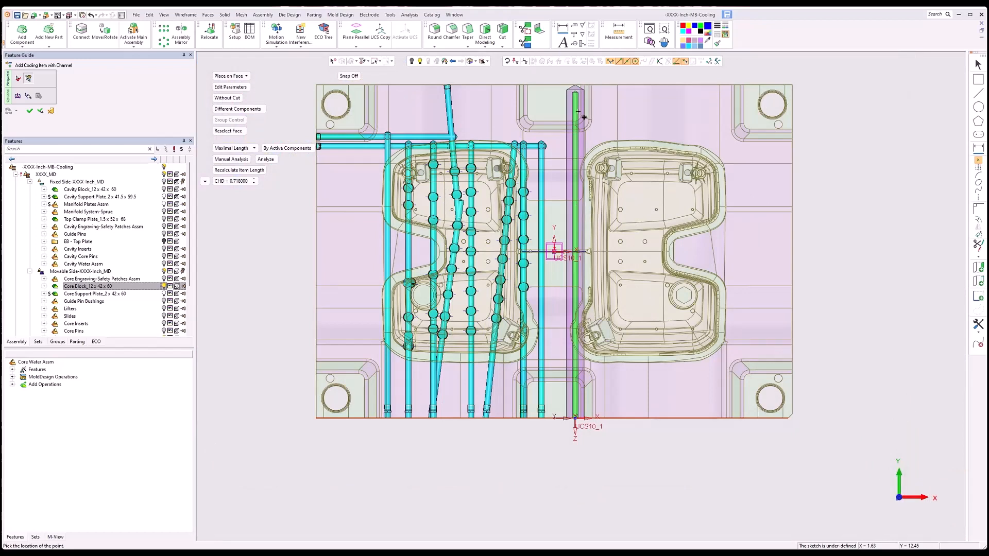
Step: Try the To Closest channel length option, and set the channel back to No Interference
{"action": "left_click", "coordinate": [256, 149]}
{"action": "left_click", "coordinate": [248, 191]}
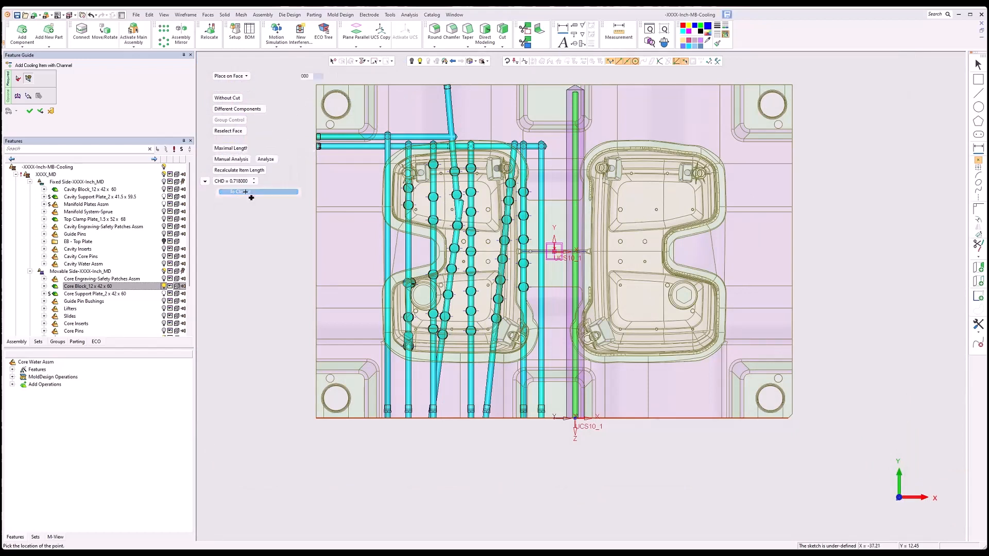
{"action": "left_click", "coordinate": [243, 149]}
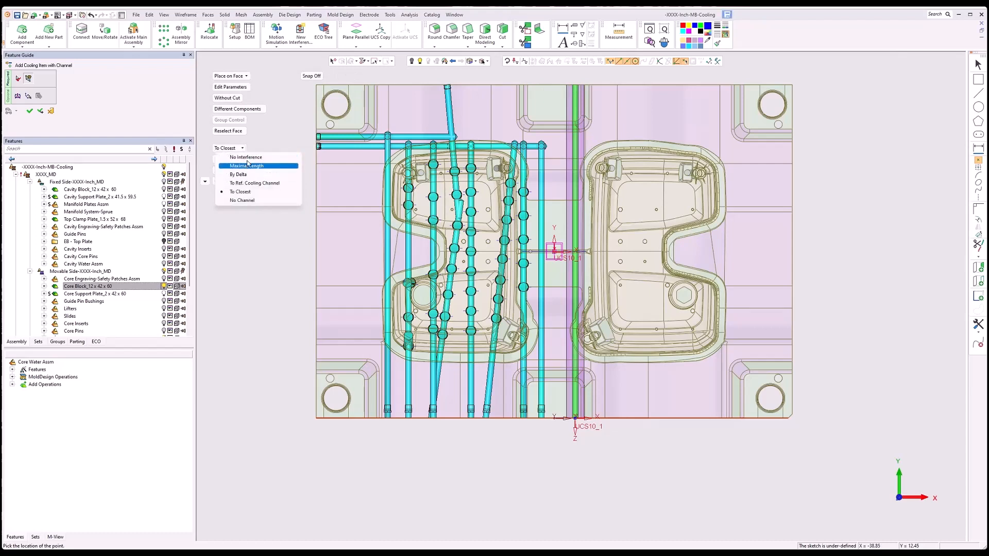
{"action": "left_click", "coordinate": [248, 158]}
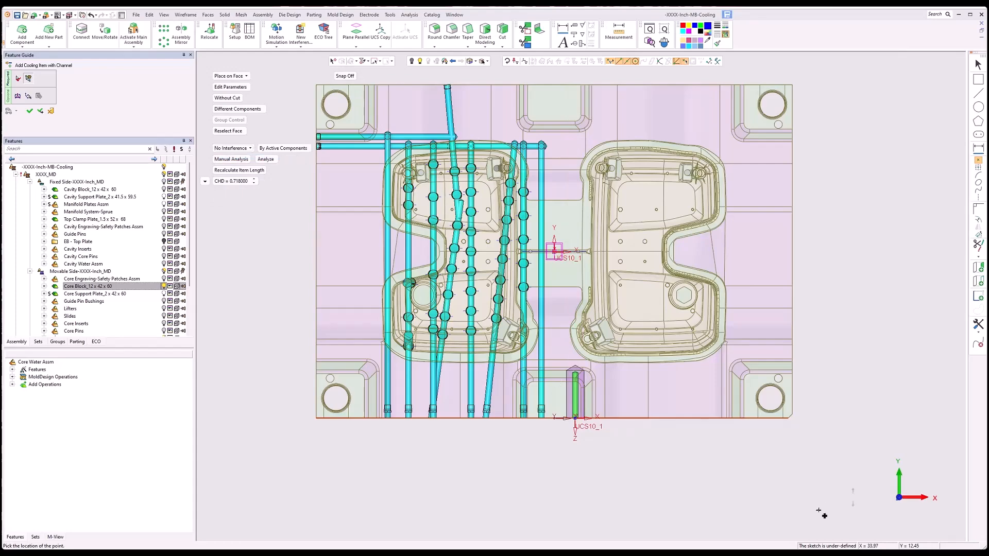
Step: Show the channel offset options and move the waterline point on the core block's front face toward the existing cooling lines and slightly lower
{"action": "left_click", "coordinate": [902, 521]}
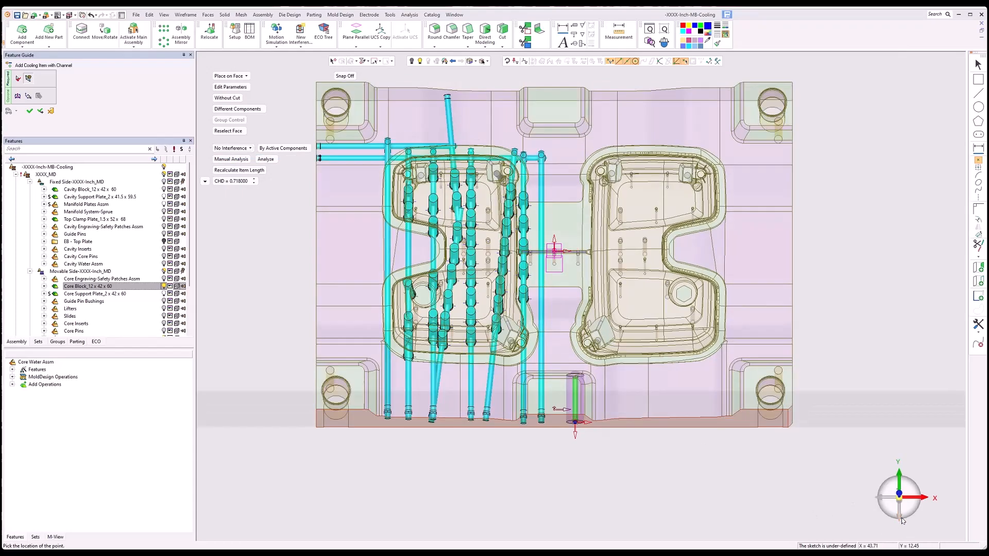
{"action": "scroll", "coordinate": [580, 327], "scroll_direction": "up", "scroll_amount": 3}
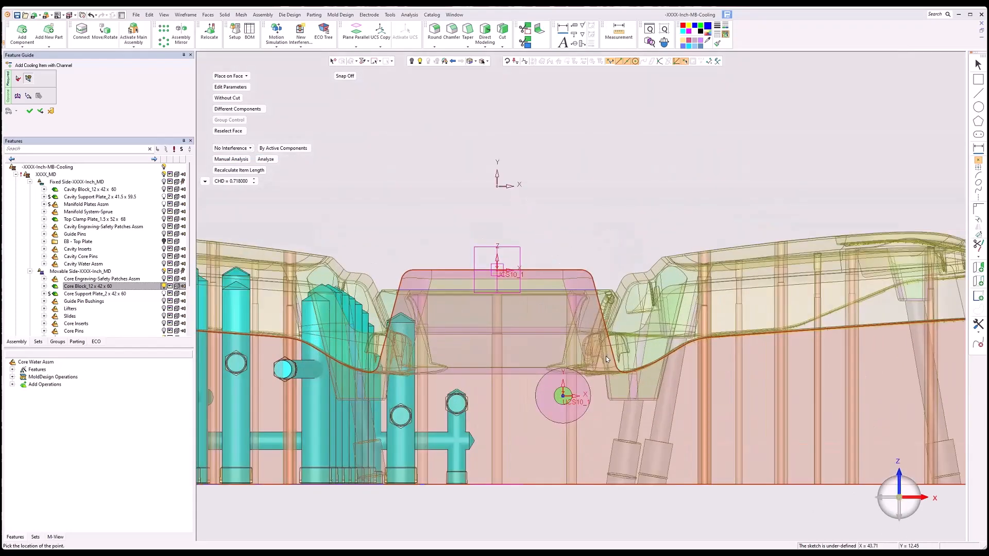
{"action": "scroll", "coordinate": [587, 403], "scroll_direction": "up", "scroll_amount": 2}
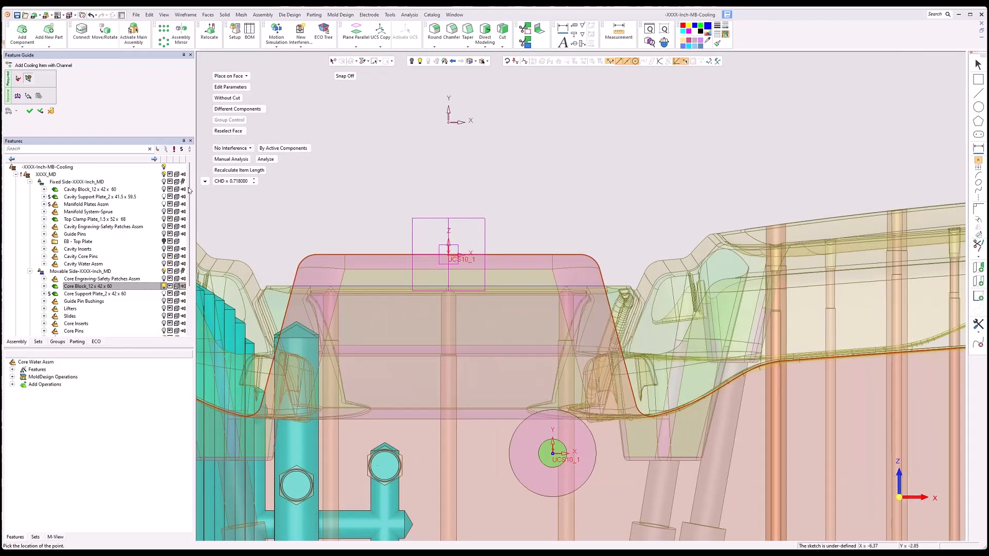
{"action": "left_click", "coordinate": [205, 182]}
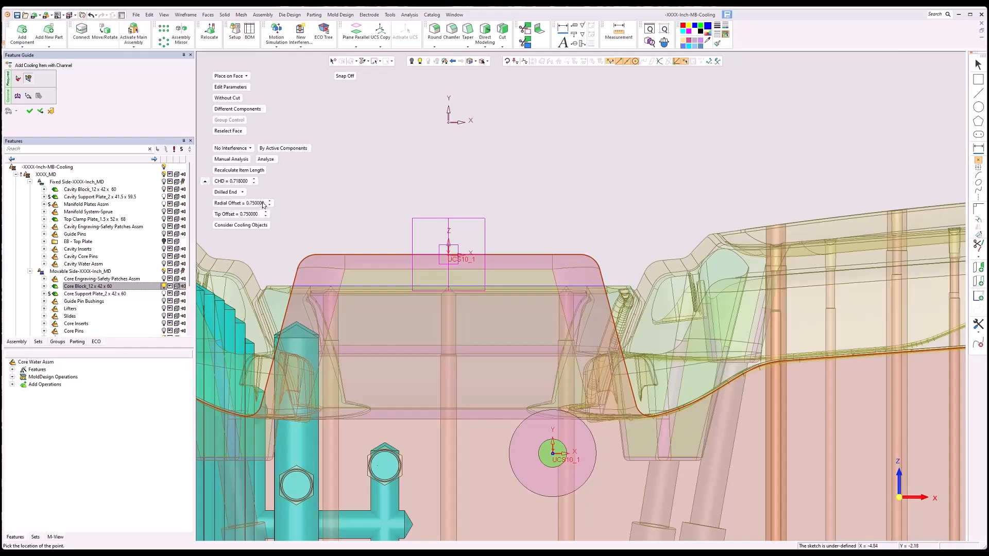
{"action": "left_click", "coordinate": [552, 455]}
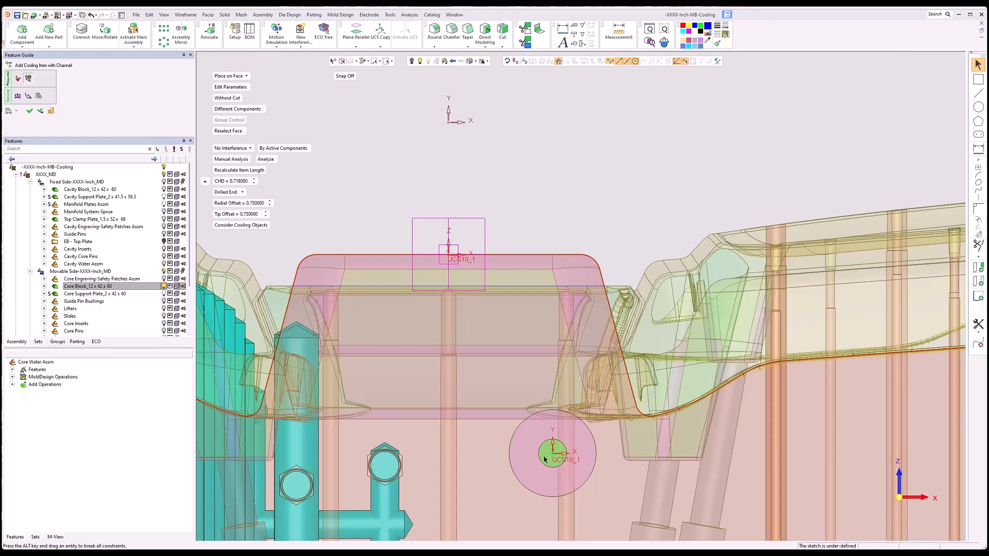
{"action": "left_click_drag", "start_coordinate": [545, 459], "coordinate": [525, 465]}
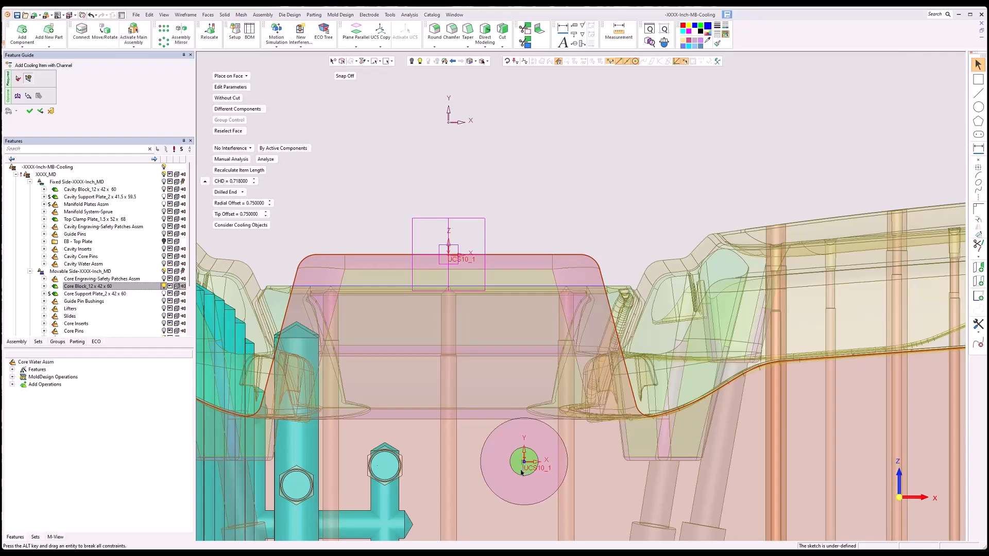
{"action": "left_click_drag", "start_coordinate": [524, 462], "coordinate": [524, 466]}
Step: Set the waterline channel's radial offset to 0.3 and check its run through the core block
{"action": "left_click", "coordinate": [251, 204]}
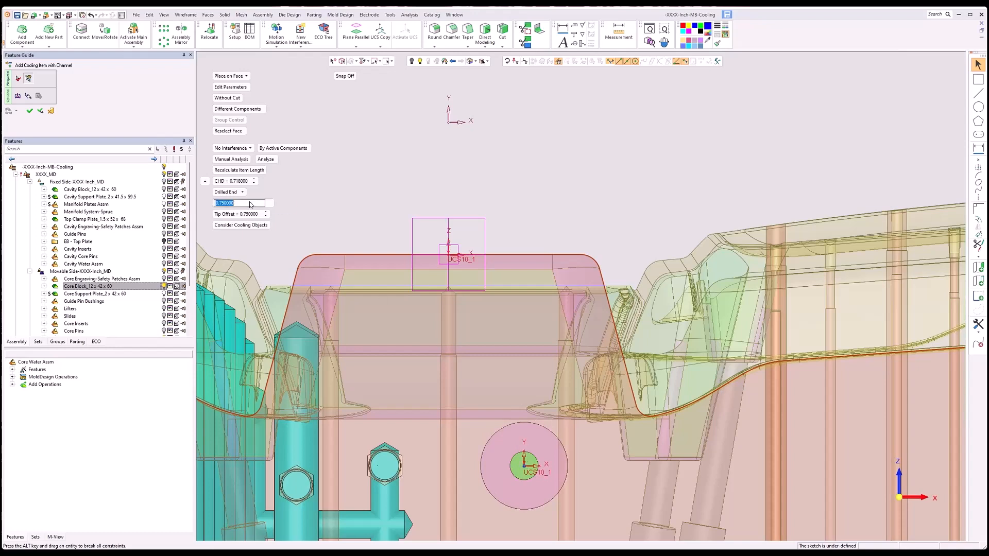
{"action": "type", "text": "0.3"}
{"action": "key", "text": "Return"}
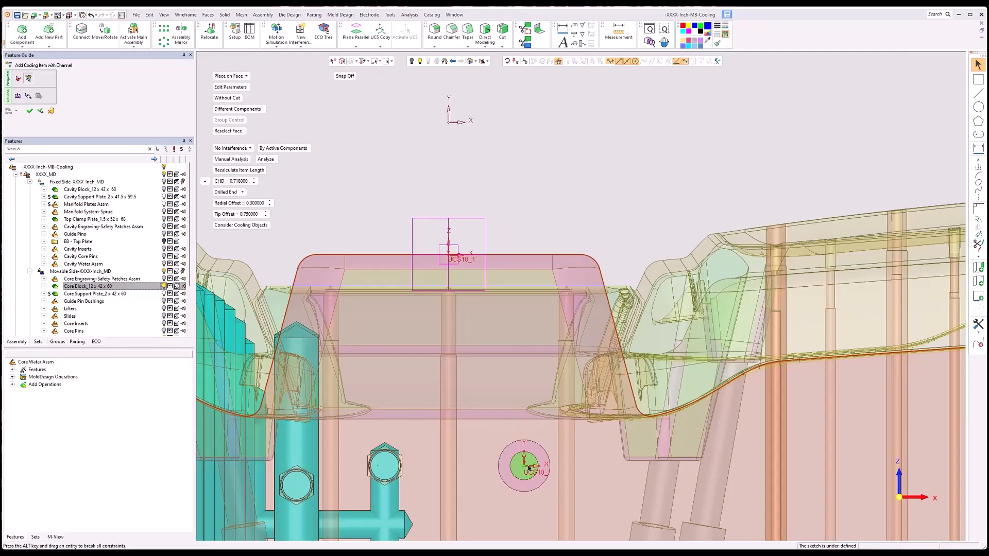
{"action": "left_click_drag", "start_coordinate": [527, 467], "coordinate": [527, 467]}
{"action": "middle_click_drag", "start_coordinate": [601, 419], "coordinate": [681, 191]}
{"action": "scroll", "coordinate": [657, 359], "scroll_direction": "down", "scroll_amount": 5}
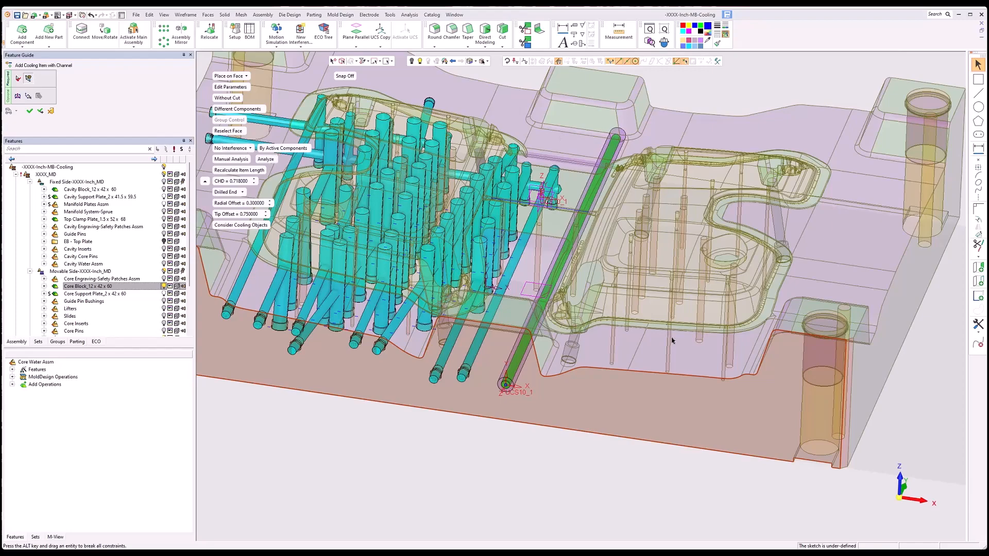
Step: Switch the waterline's channel length to To Closest while viewing the core block from above
{"action": "left_click", "coordinate": [900, 477]}
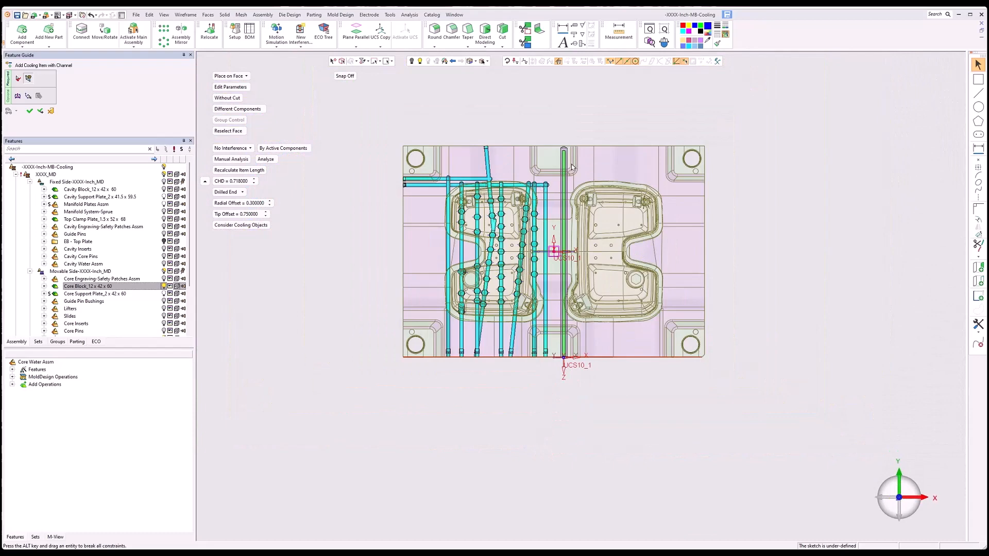
{"action": "left_click", "coordinate": [251, 148]}
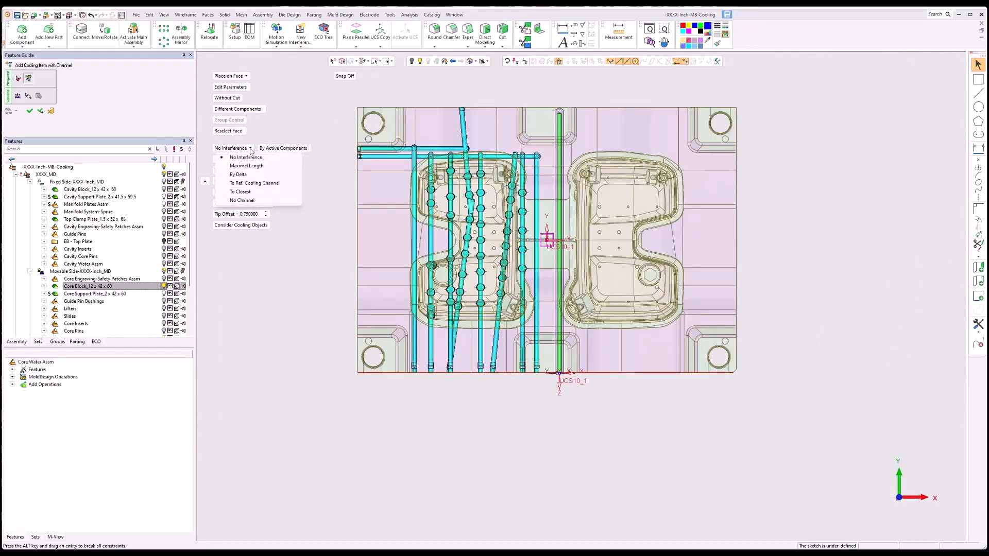
{"action": "left_click", "coordinate": [245, 192]}
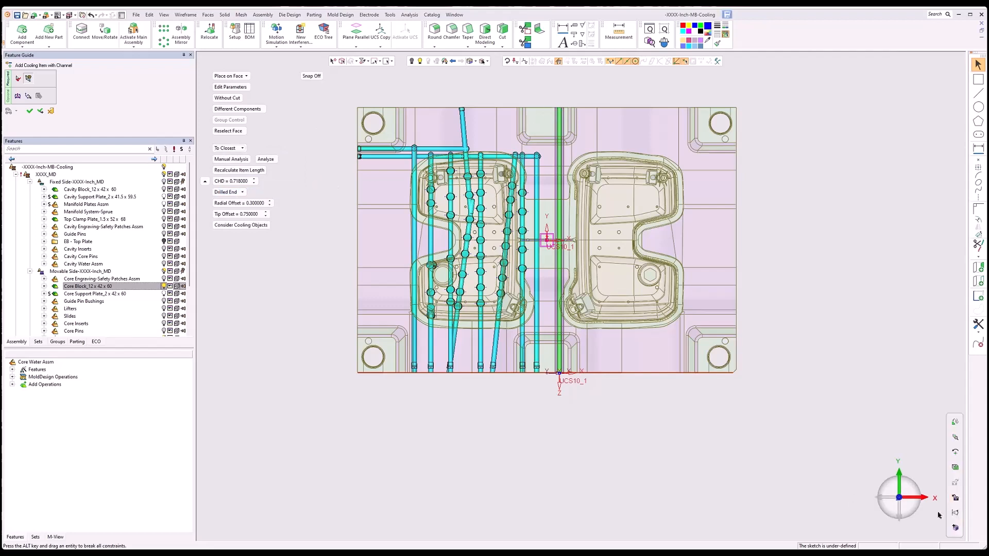
Step: Add a second waterline point on the core block's front face and position it between the first waterline and the angled lifters
{"action": "left_click", "coordinate": [900, 511]}
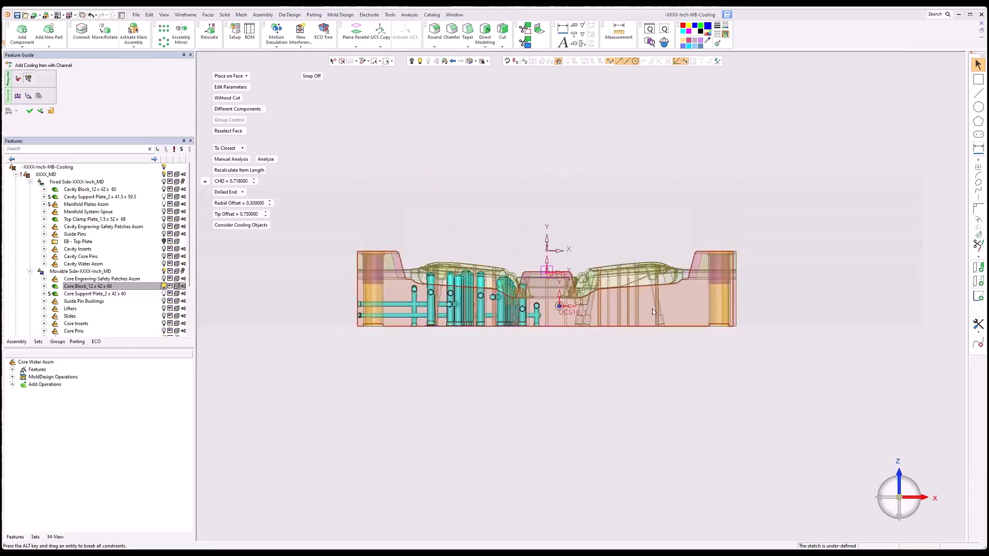
{"action": "scroll", "coordinate": [634, 301], "scroll_direction": "up", "scroll_amount": 5}
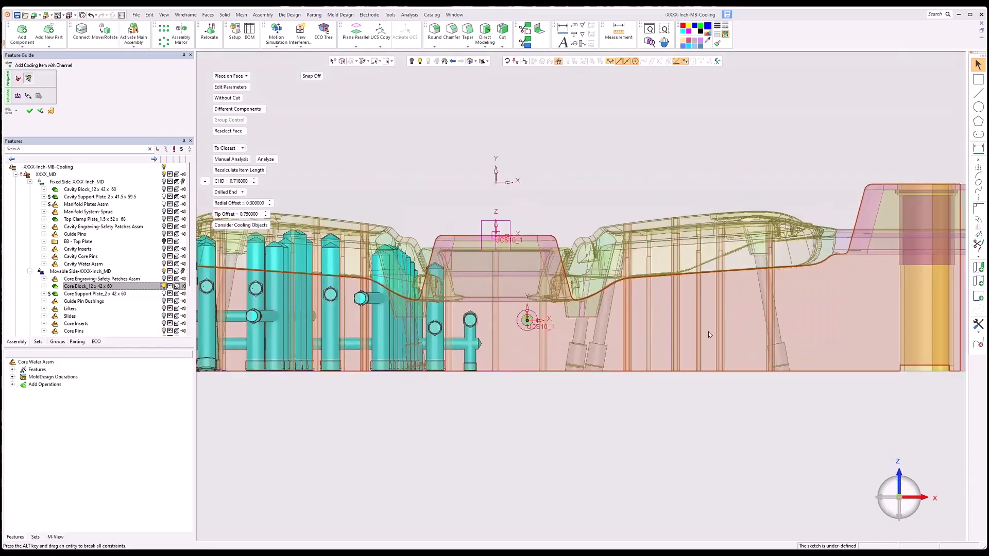
{"action": "left_click", "coordinate": [978, 160]}
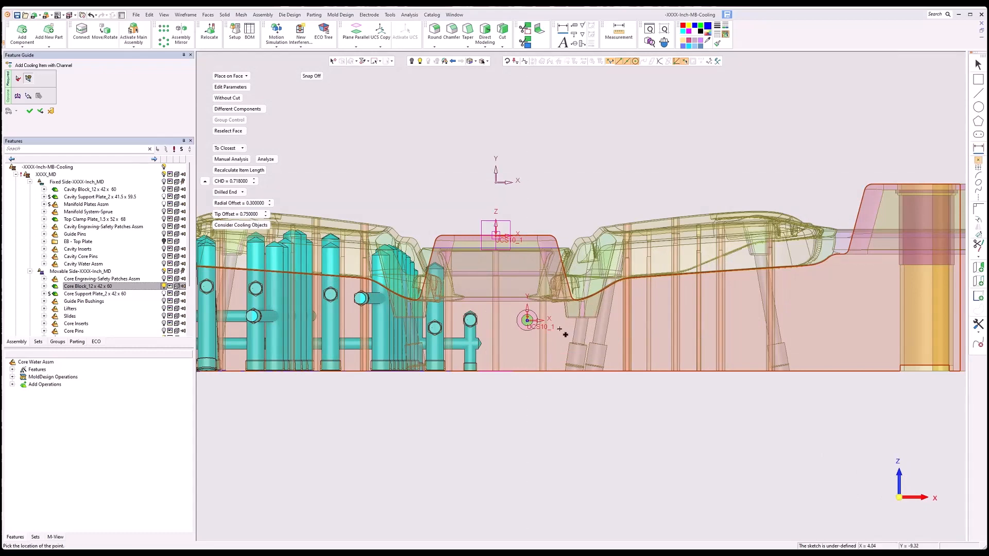
{"action": "scroll", "coordinate": [565, 334], "scroll_direction": "up", "scroll_amount": 5}
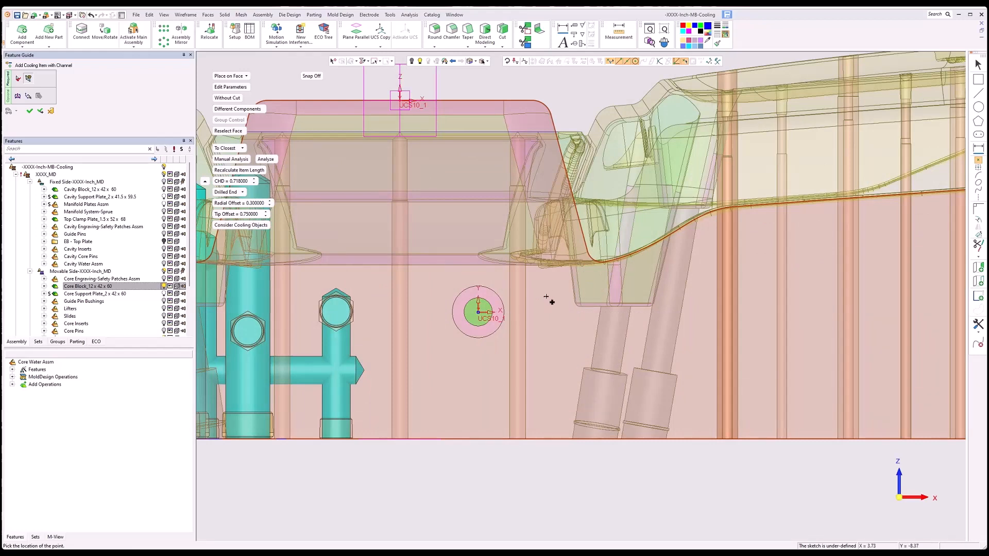
{"action": "left_click", "coordinate": [547, 297]}
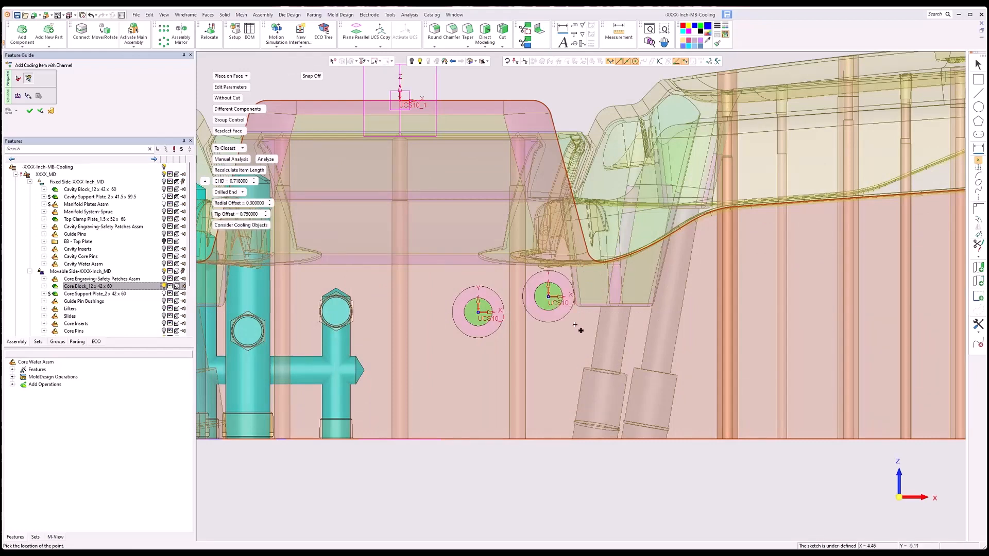
{"action": "key", "text": "Escape"}
{"action": "left_click_drag", "start_coordinate": [550, 298], "coordinate": [558, 328]}
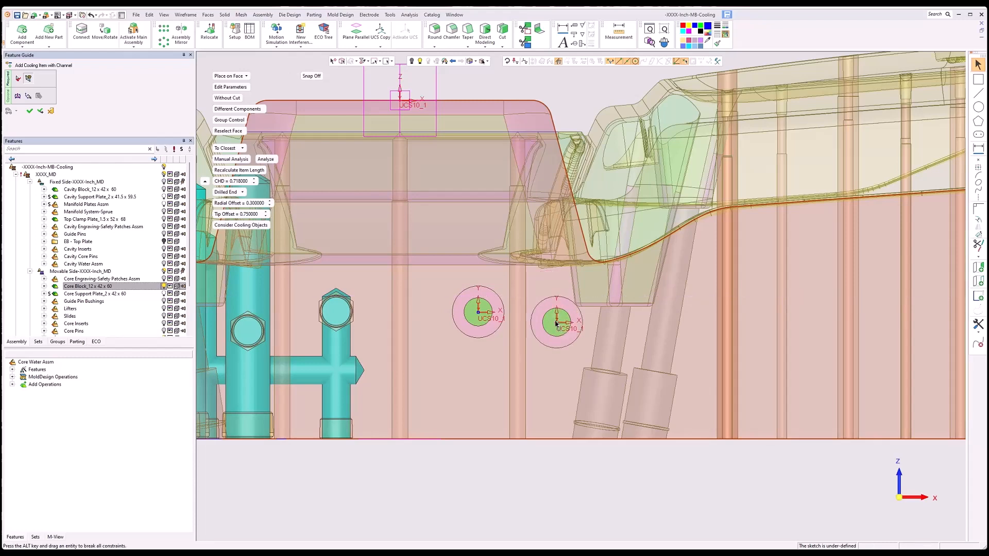
{"action": "left_click_drag", "start_coordinate": [555, 322], "coordinate": [551, 325]}
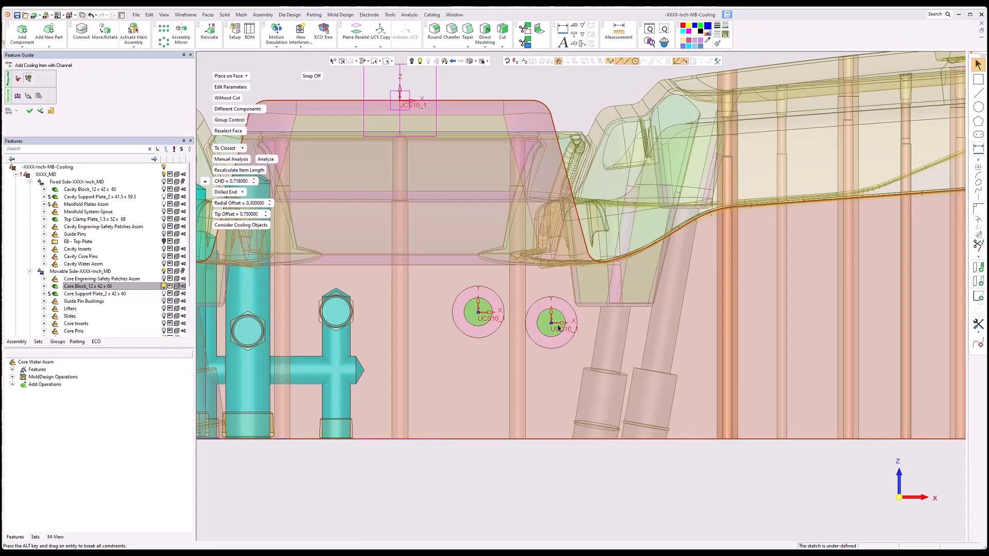
{"action": "left_click_drag", "start_coordinate": [553, 325], "coordinate": [553, 324]}
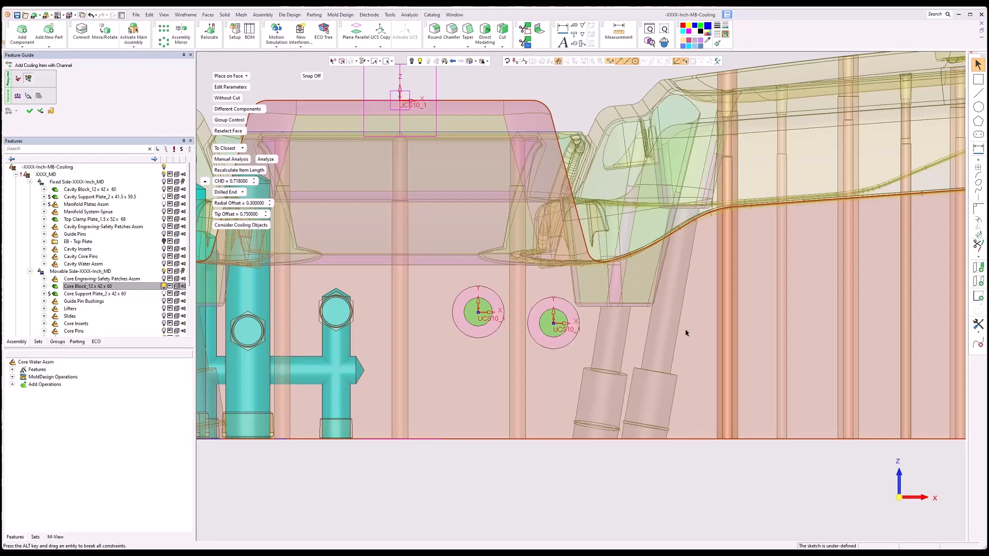
Step: Add two more waterline points on the front face, just below the uncooled core's parting surface and beyond the angled lifters
{"action": "left_click", "coordinate": [978, 161]}
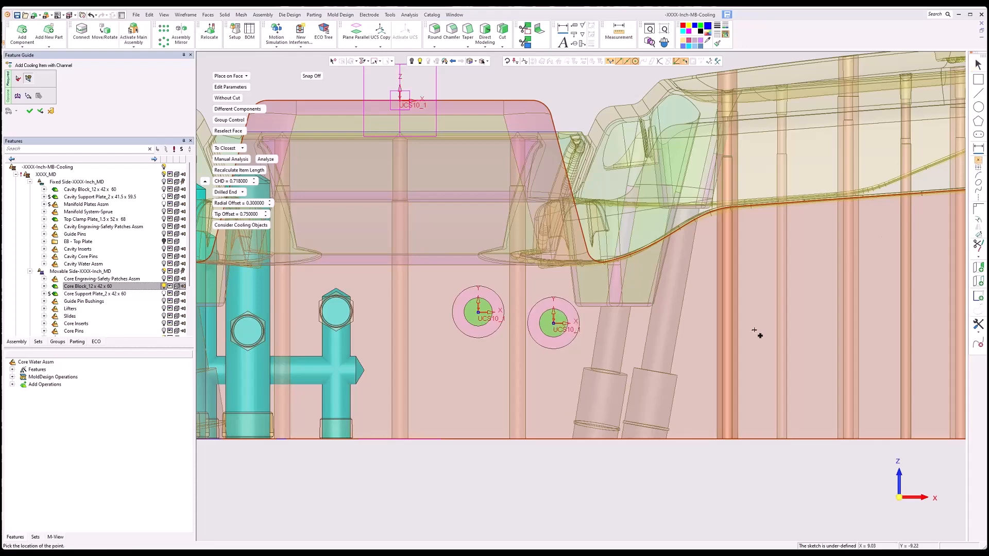
{"action": "scroll", "coordinate": [853, 319], "scroll_direction": "down", "scroll_amount": 1}
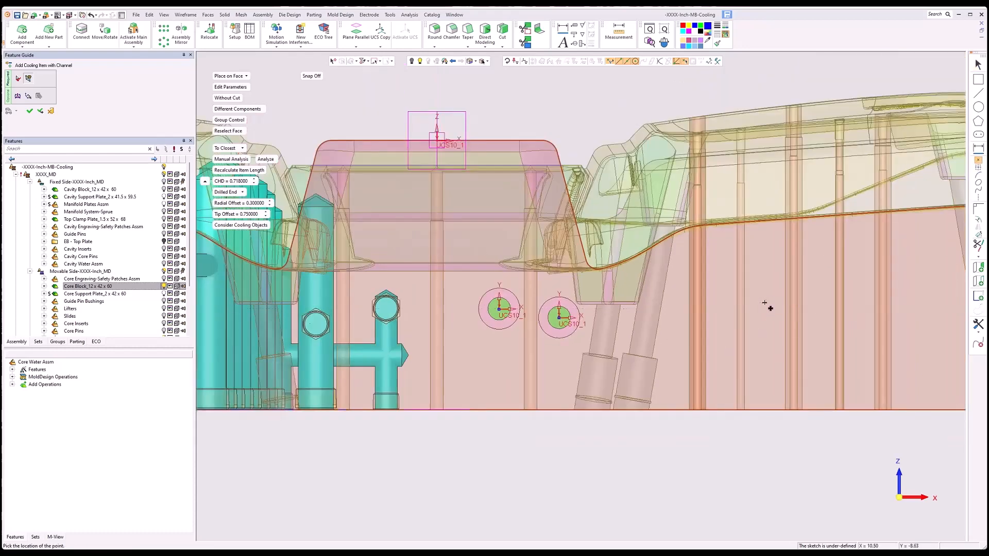
{"action": "left_click", "coordinate": [762, 252]}
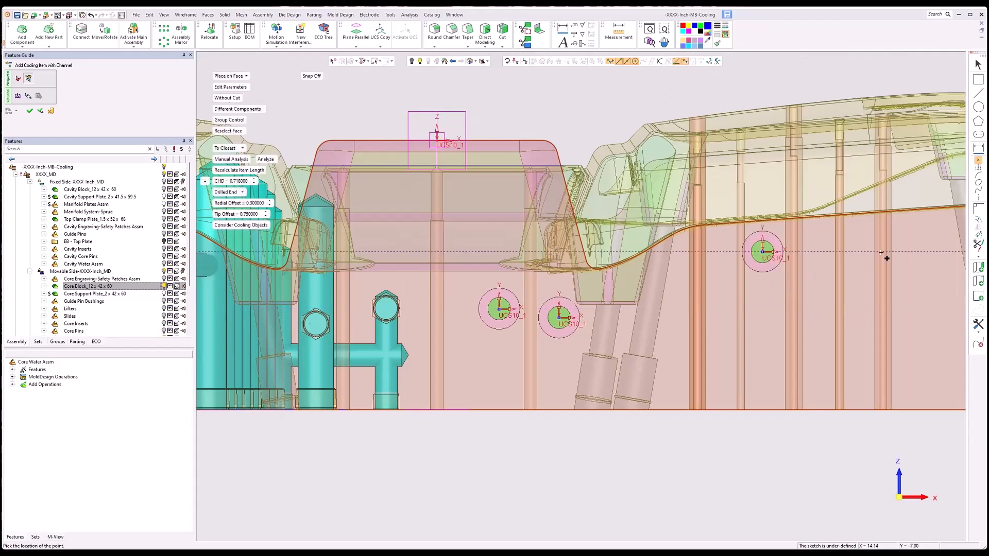
{"action": "left_click", "coordinate": [909, 237]}
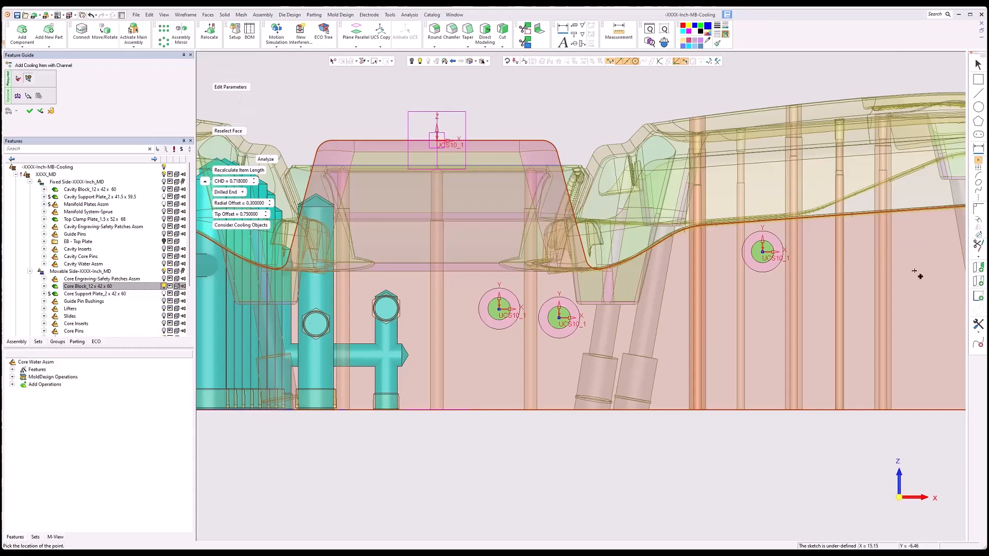
{"action": "key", "text": "Escape"}
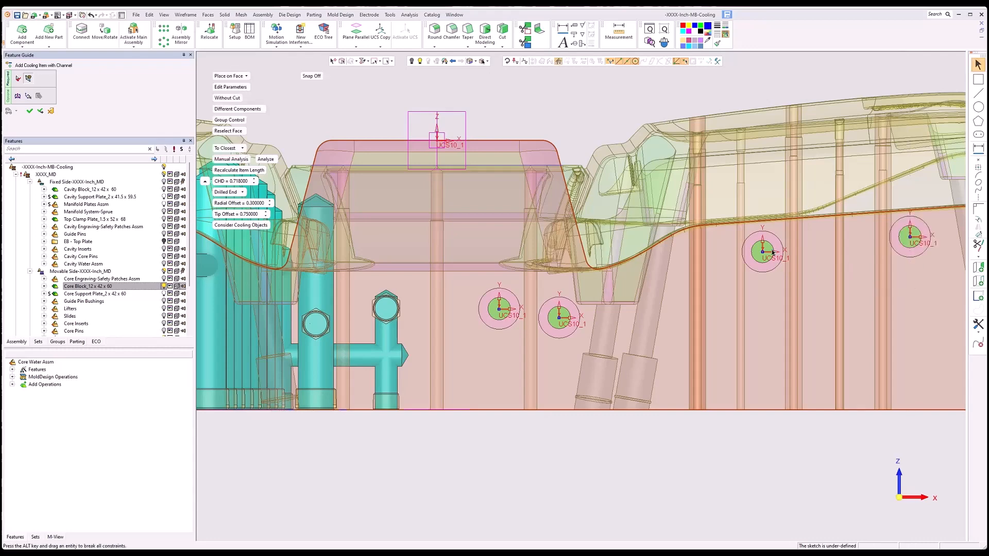
Step: Shift the third waterline point midway between its neighbouring vertical pins and inspect the channels from an angle
{"action": "scroll", "coordinate": [793, 246], "scroll_direction": "up", "scroll_amount": 4}
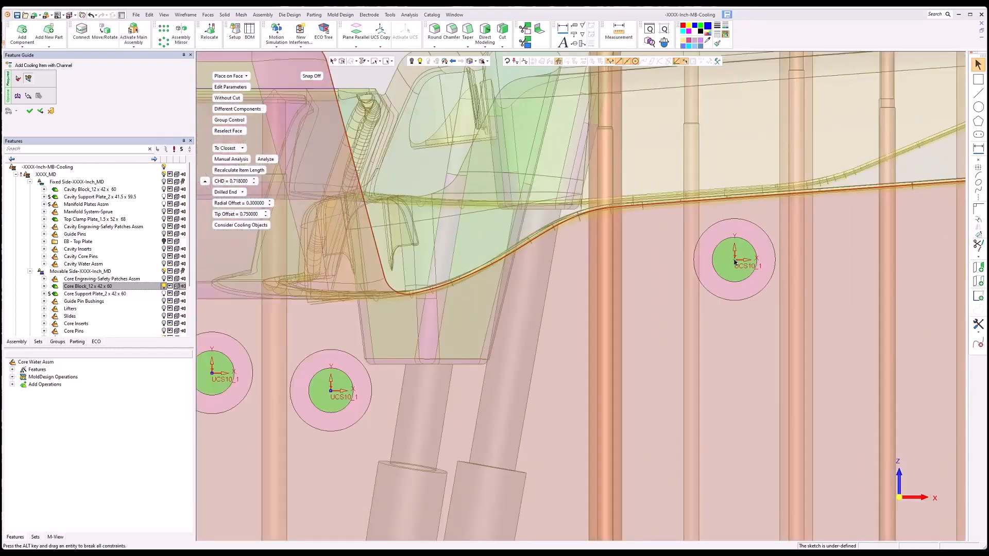
{"action": "left_click_drag", "start_coordinate": [734, 262], "coordinate": [740, 266]}
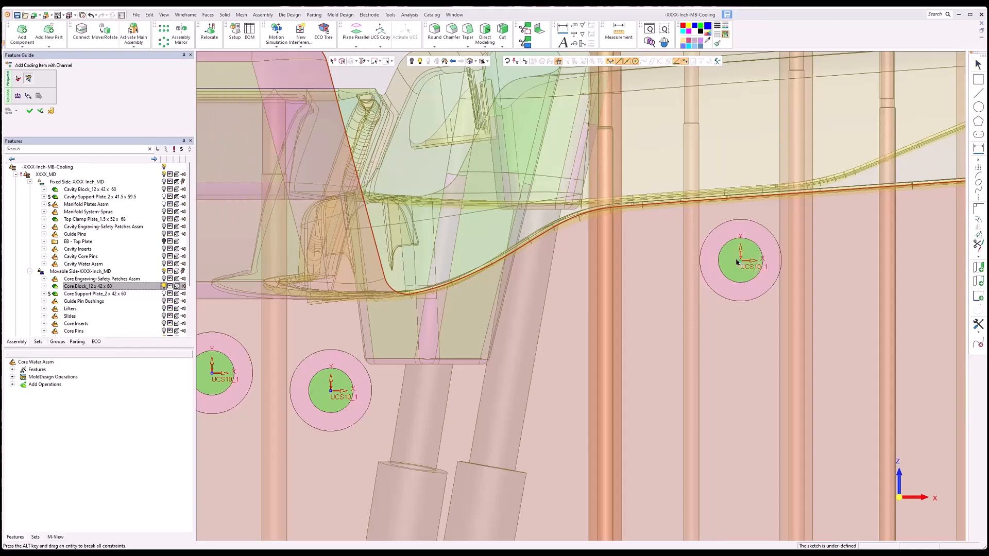
{"action": "middle_click_drag", "start_coordinate": [870, 387], "coordinate": [865, 444]}
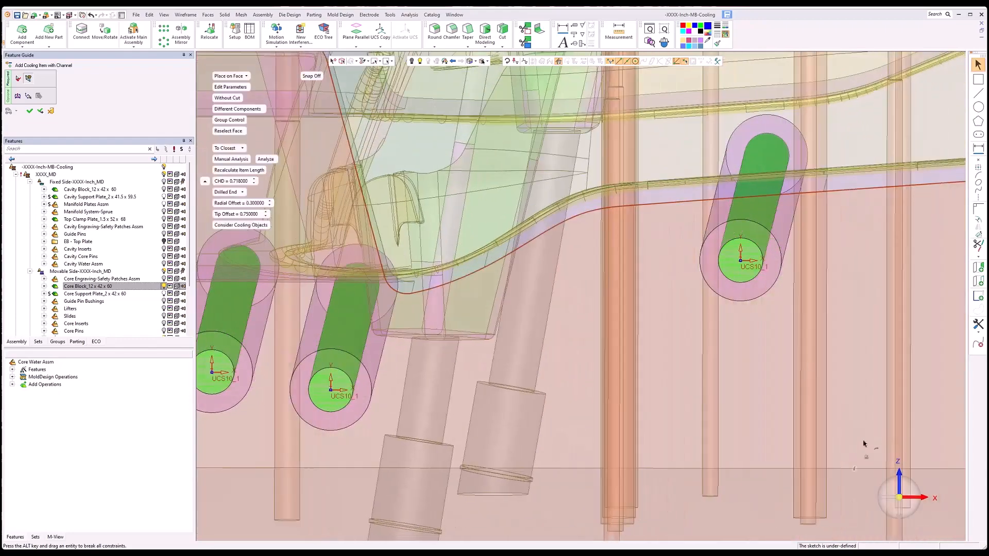
{"action": "left_click", "coordinate": [900, 500]}
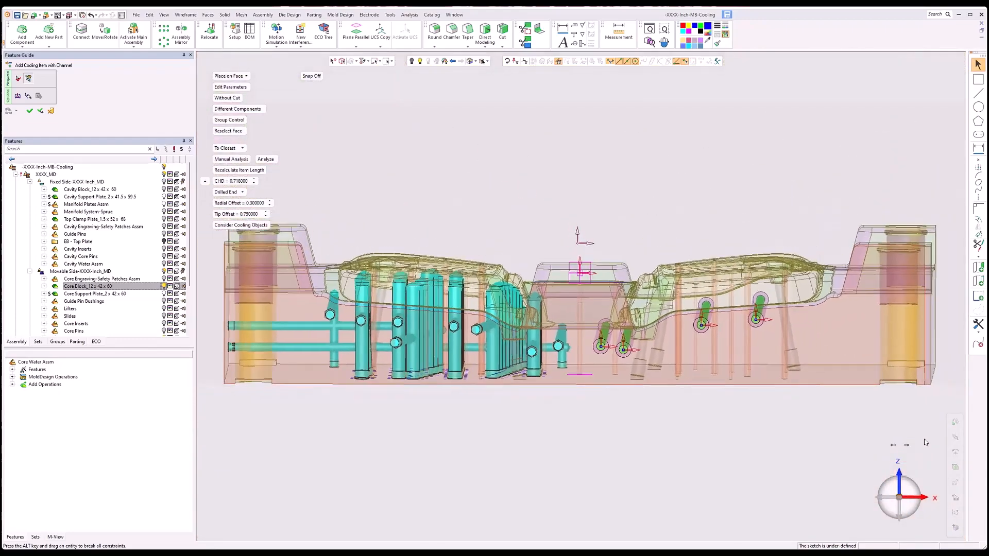
{"action": "middle_click_drag", "start_coordinate": [924, 439], "coordinate": [902, 437]}
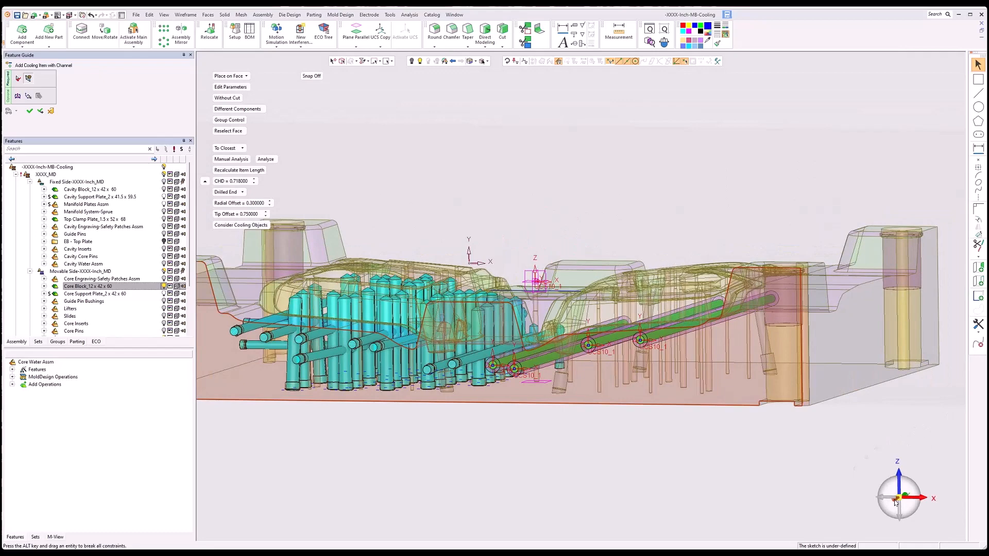
Step: Shift the fourth waterline point away from the nearest vertical pin and check all four channels in top view
{"action": "left_click", "coordinate": [896, 502]}
{"action": "scroll", "coordinate": [685, 326], "scroll_direction": "up", "scroll_amount": 3}
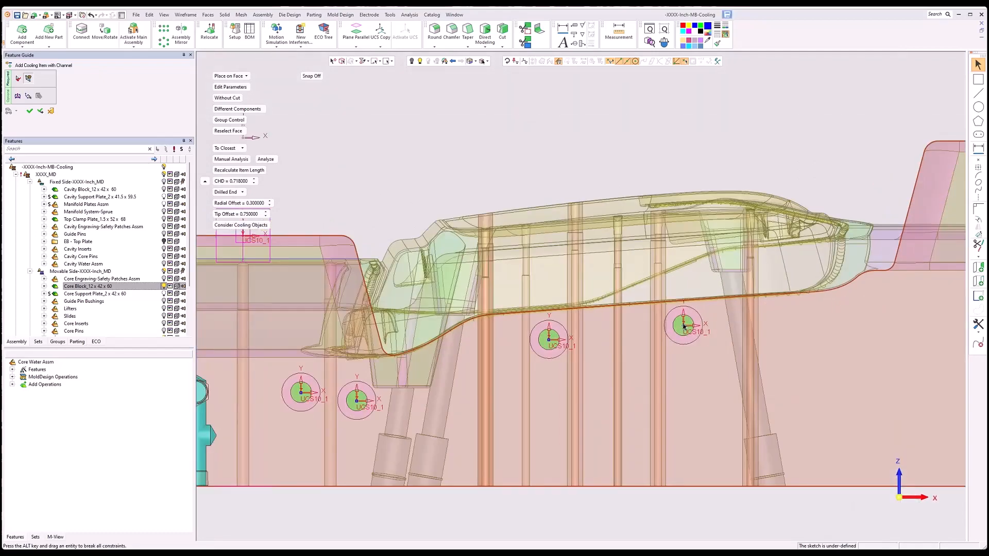
{"action": "left_click_drag", "start_coordinate": [684, 328], "coordinate": [690, 328]}
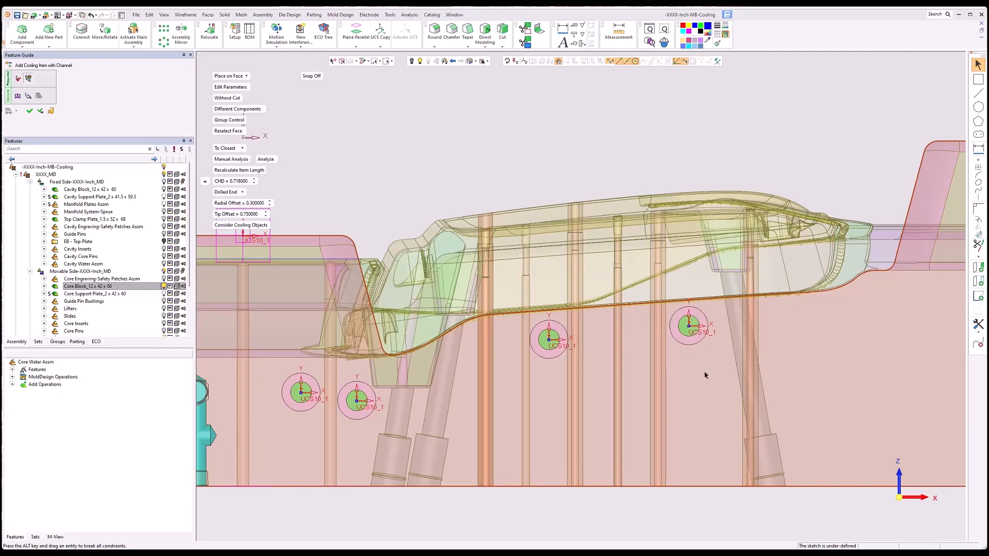
{"action": "left_click", "coordinate": [899, 477]}
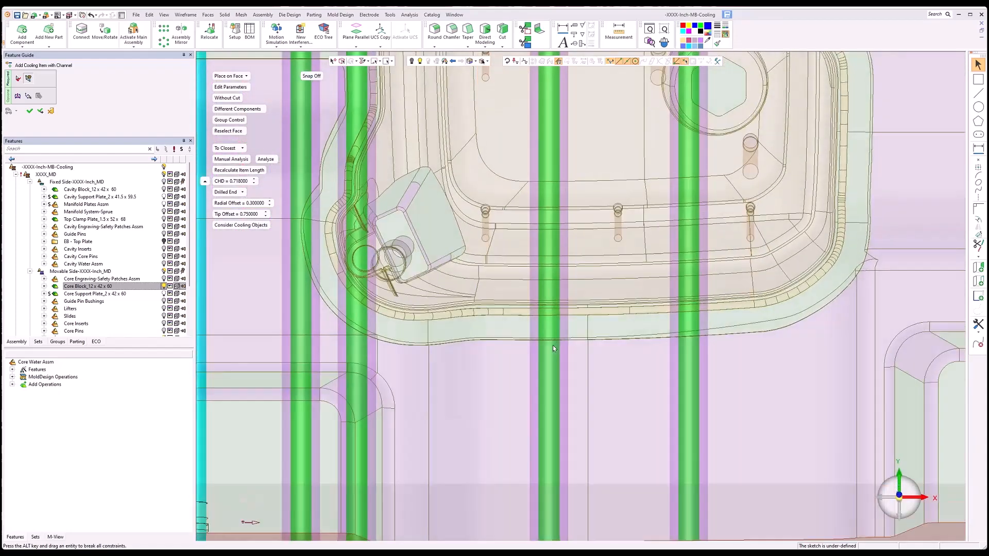
{"action": "scroll", "coordinate": [554, 348], "scroll_direction": "down", "scroll_amount": 5}
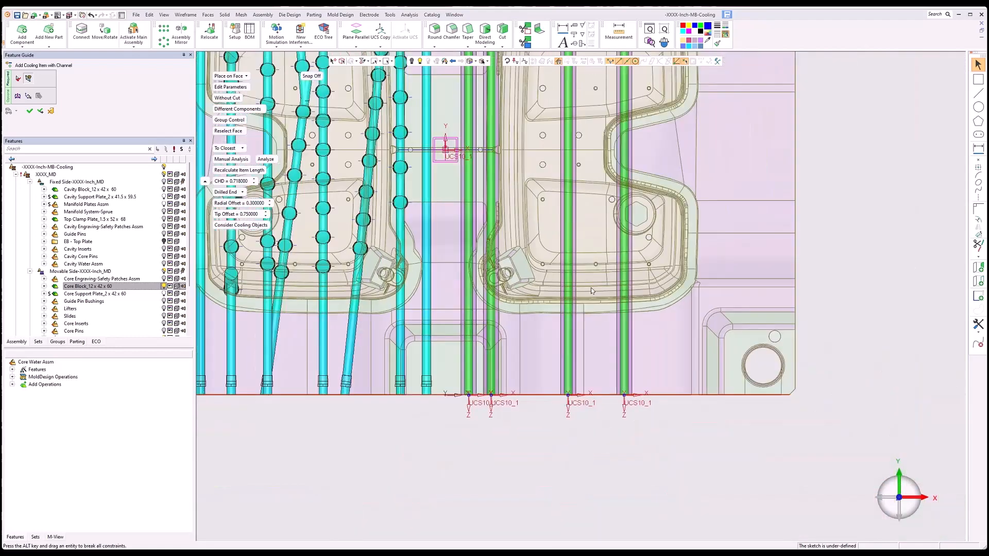
{"action": "scroll", "coordinate": [591, 290], "scroll_direction": "down", "scroll_amount": 3}
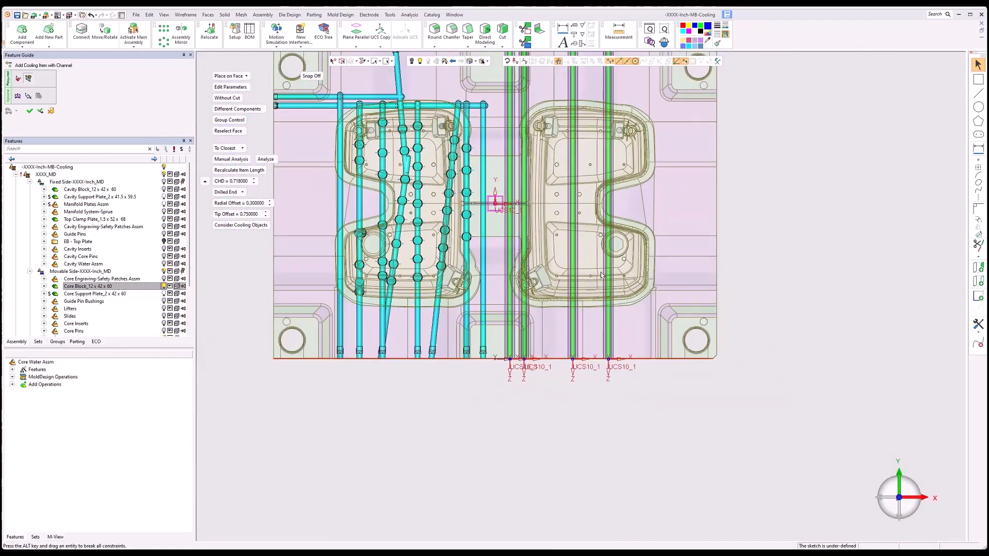
Step: Shift the third waterline point on the core block's front face closer to the angled lifters
{"action": "left_click", "coordinate": [900, 515]}
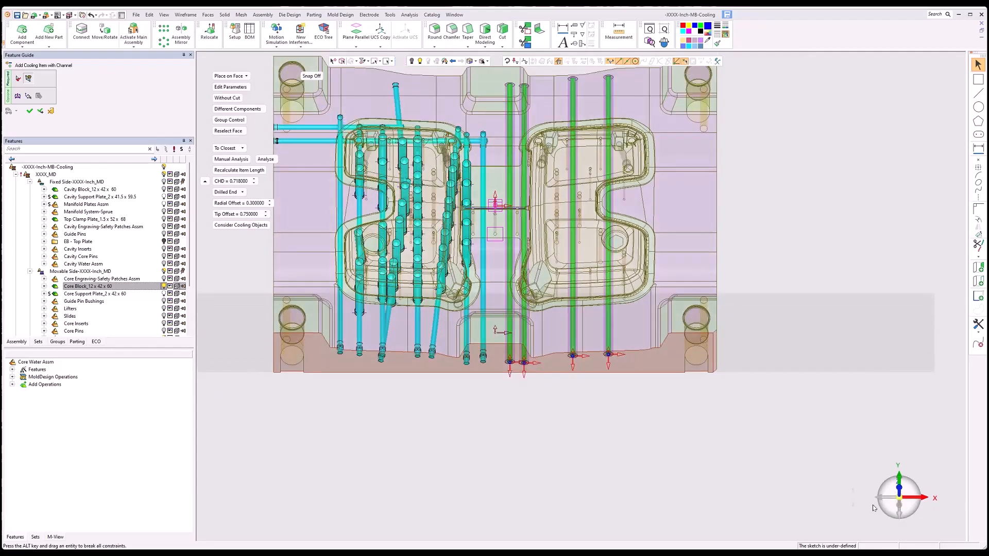
{"action": "scroll", "coordinate": [568, 309], "scroll_direction": "up", "scroll_amount": 3}
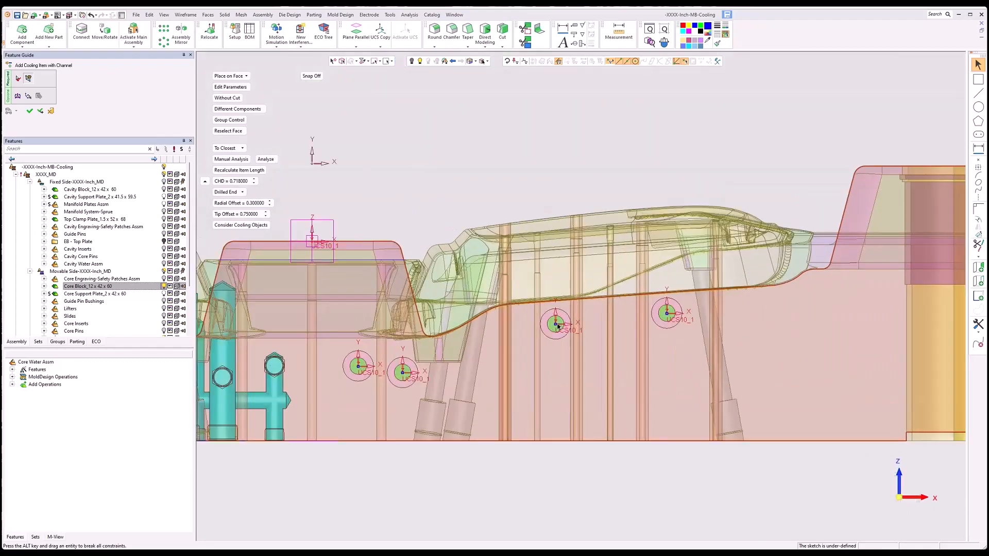
{"action": "left_click_drag", "start_coordinate": [556, 324], "coordinate": [529, 327]}
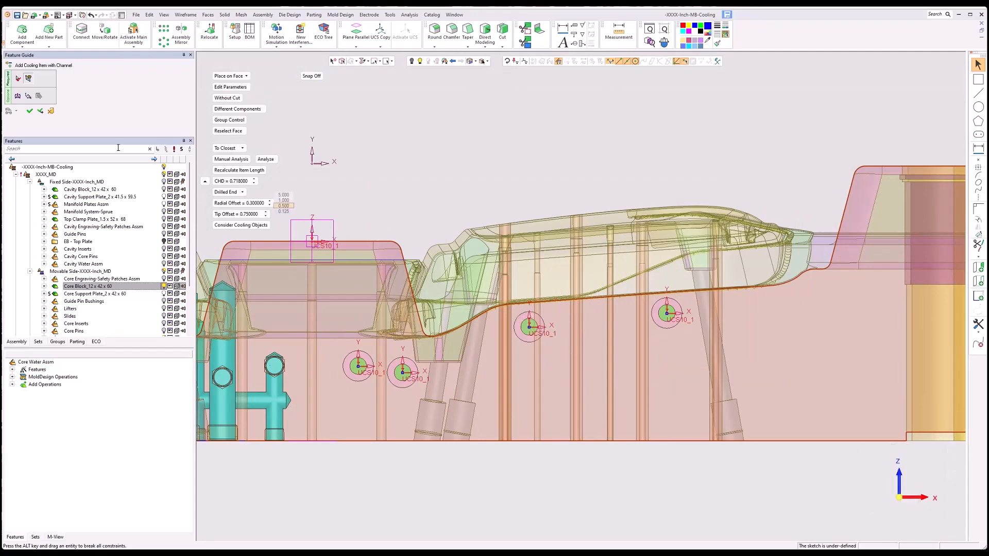
Step: Select the third waterline for individual control and set its channel length to No Interference by active components
{"action": "left_click", "coordinate": [227, 120]}
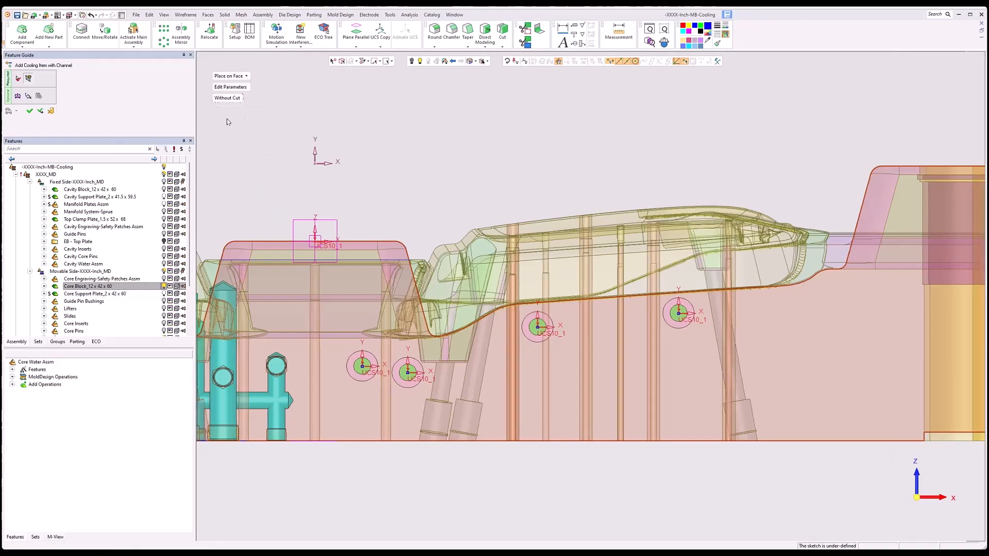
{"action": "left_click", "coordinate": [544, 339]}
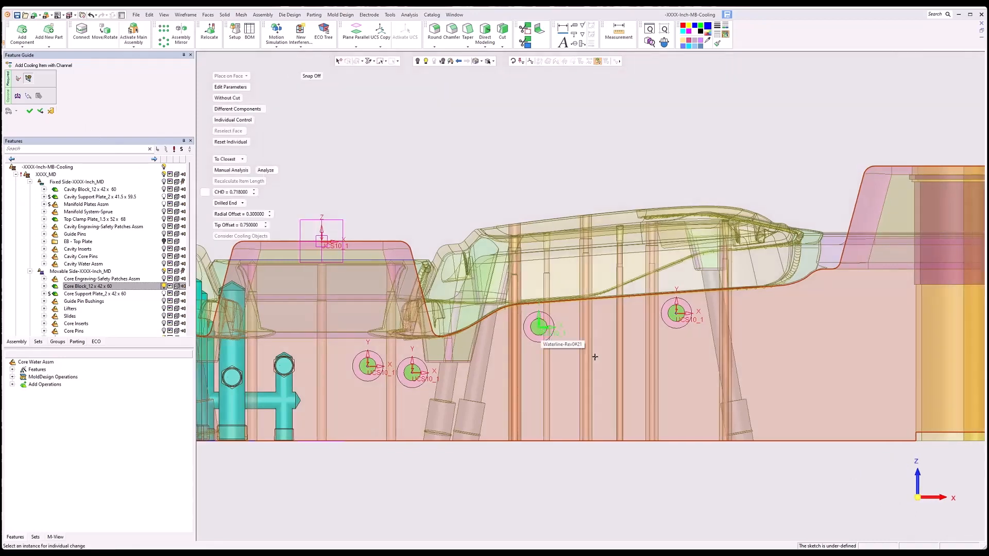
{"action": "left_click", "coordinate": [914, 473]}
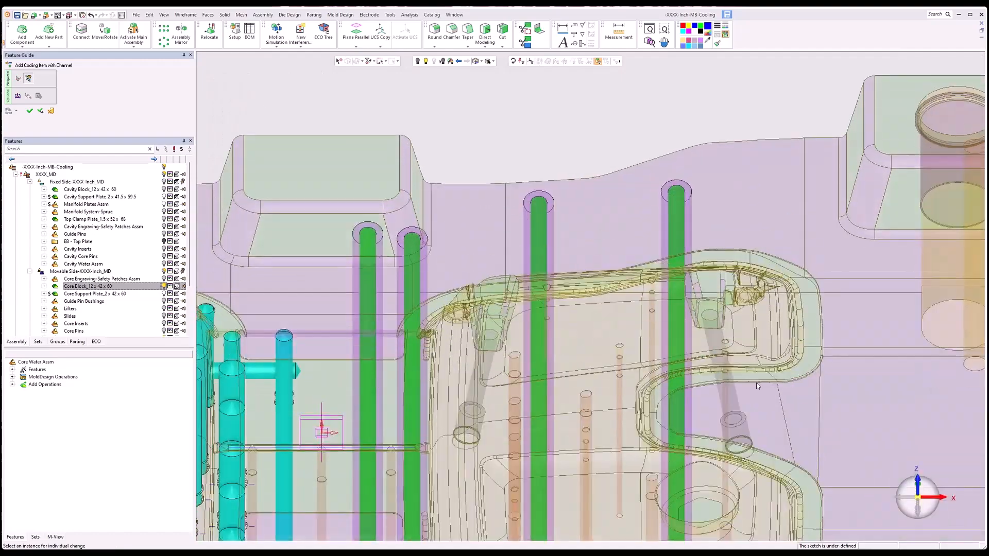
{"action": "scroll", "coordinate": [596, 392], "scroll_direction": "down", "scroll_amount": 5}
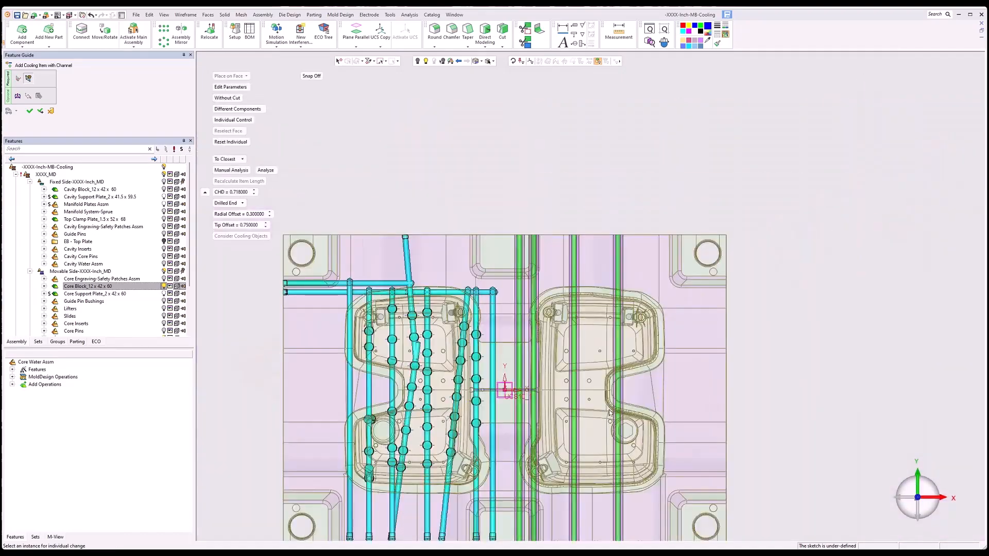
{"action": "middle_click_drag", "start_coordinate": [614, 430], "coordinate": [600, 351], "text": "ctrl"}
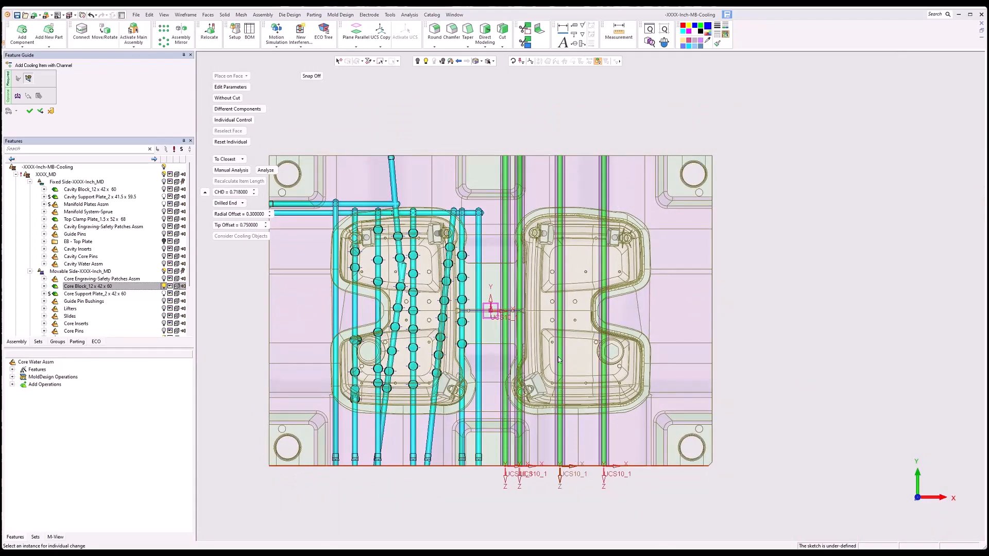
{"action": "scroll", "coordinate": [557, 320], "scroll_direction": "up", "scroll_amount": 6}
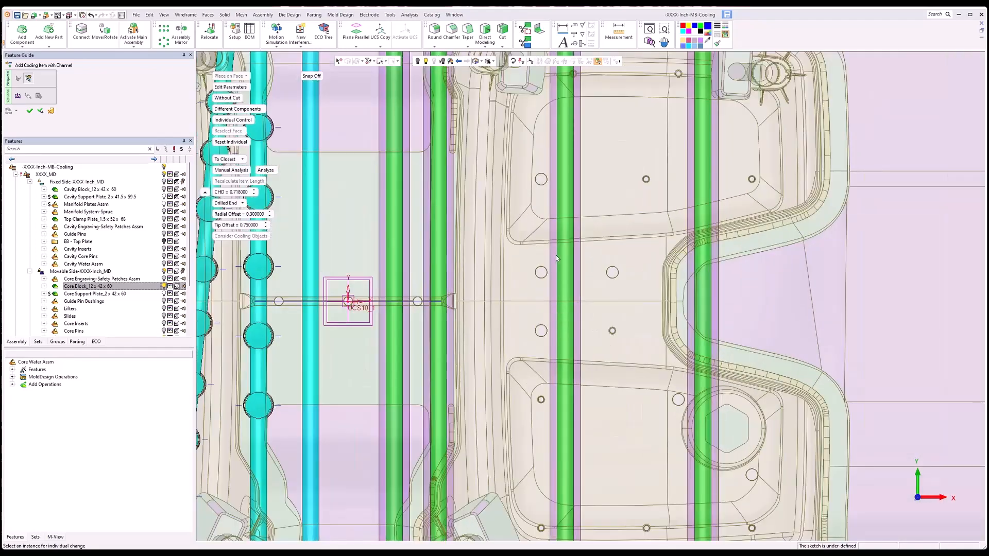
{"action": "scroll", "coordinate": [560, 341], "scroll_direction": "down", "scroll_amount": 1}
{"action": "scroll", "coordinate": [559, 342], "scroll_direction": "down", "scroll_amount": 3}
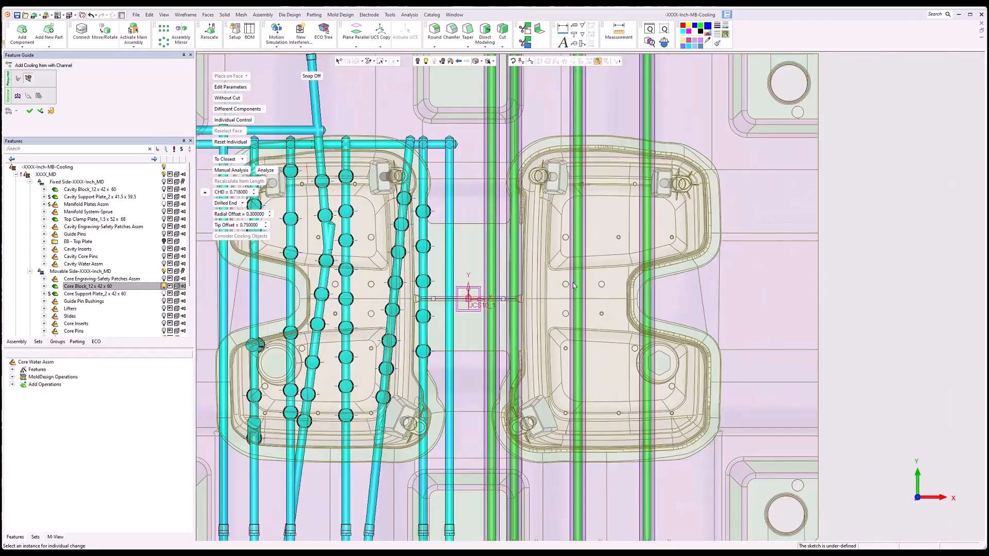
{"action": "left_click", "coordinate": [242, 161]}
{"action": "left_click", "coordinate": [246, 170]}
{"action": "left_click", "coordinate": [578, 219]}
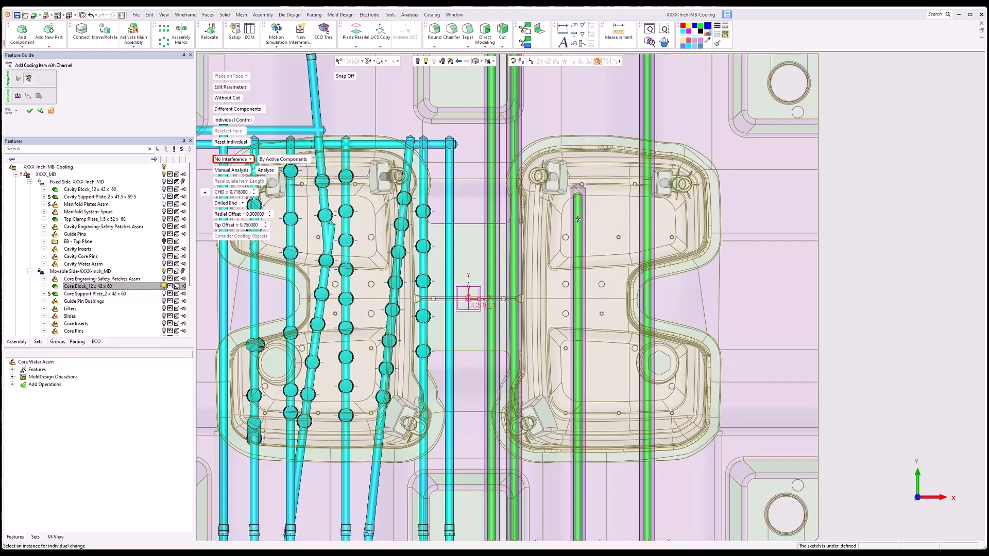
{"action": "middle_click_drag", "start_coordinate": [582, 321], "coordinate": [543, 236]}
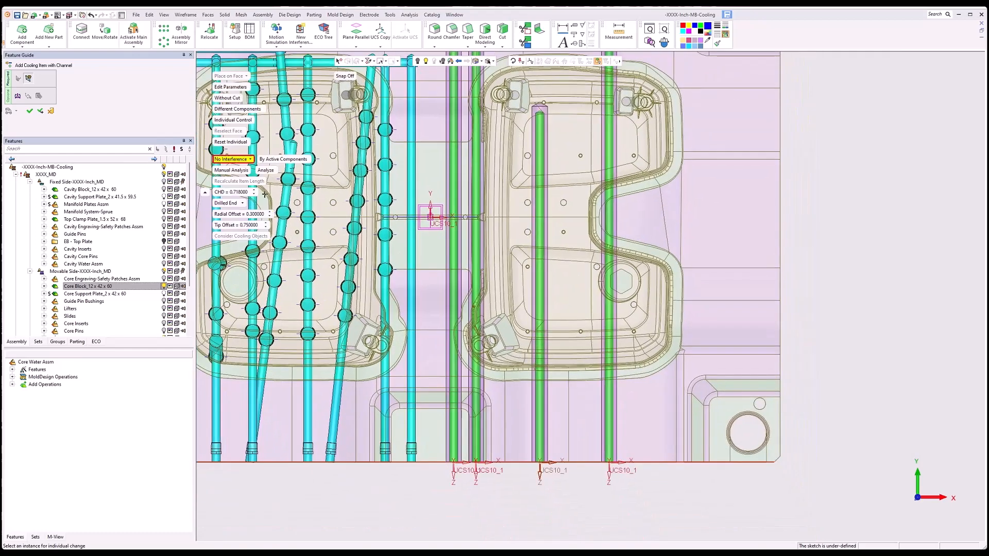
Step: Rotate the third waterline by -2 degrees about its Y axis and check its tilt from the front
{"action": "left_click", "coordinate": [17, 95]}
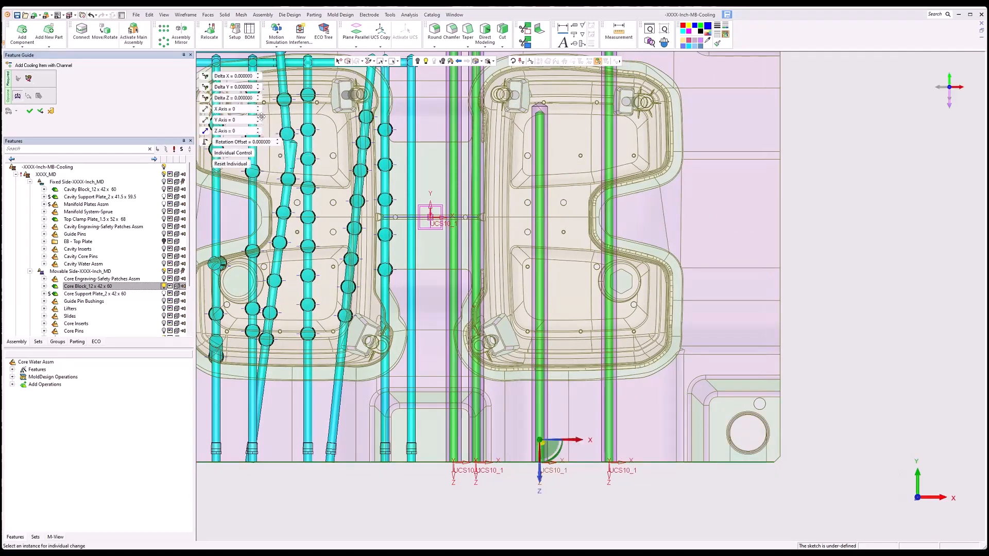
{"action": "mouse_move", "coordinate": [260, 121]}
{"action": "left_click", "coordinate": [259, 119]}
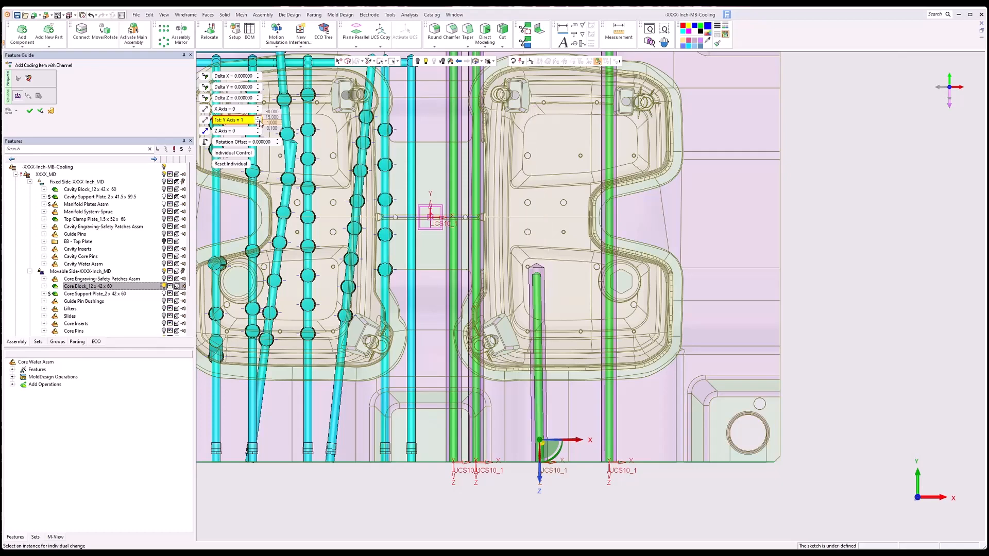
{"action": "left_click", "coordinate": [259, 123]}
{"action": "left_click", "coordinate": [259, 123]}
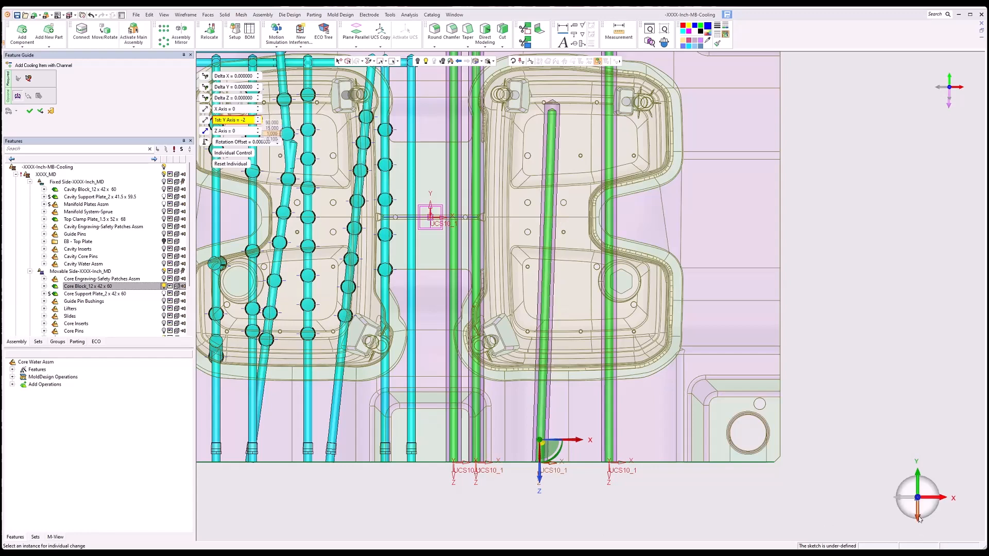
{"action": "left_click", "coordinate": [918, 517]}
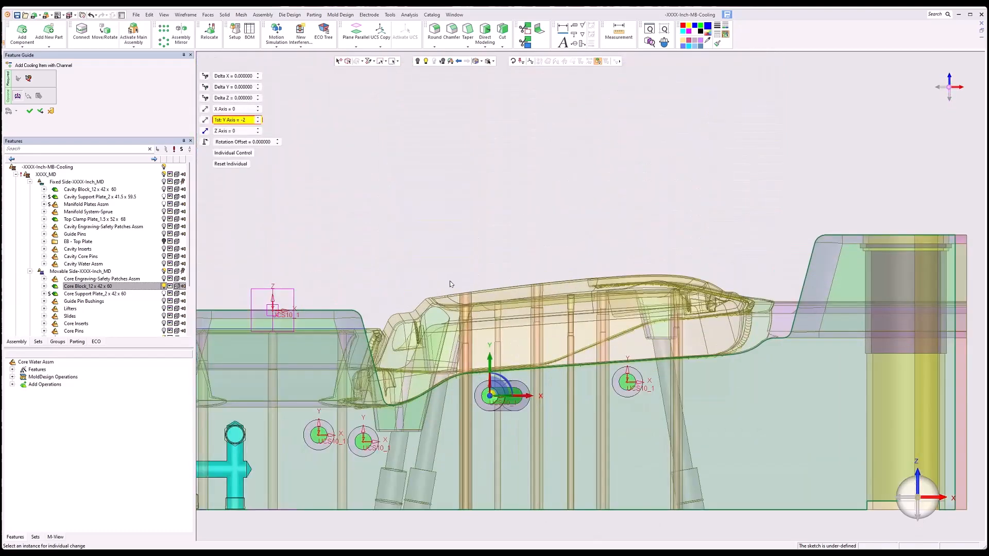
Step: Return to group control, nudge the third waterline point slightly away from the angled lifters, and check the tilted channel in top view
{"action": "left_click", "coordinate": [29, 78]}
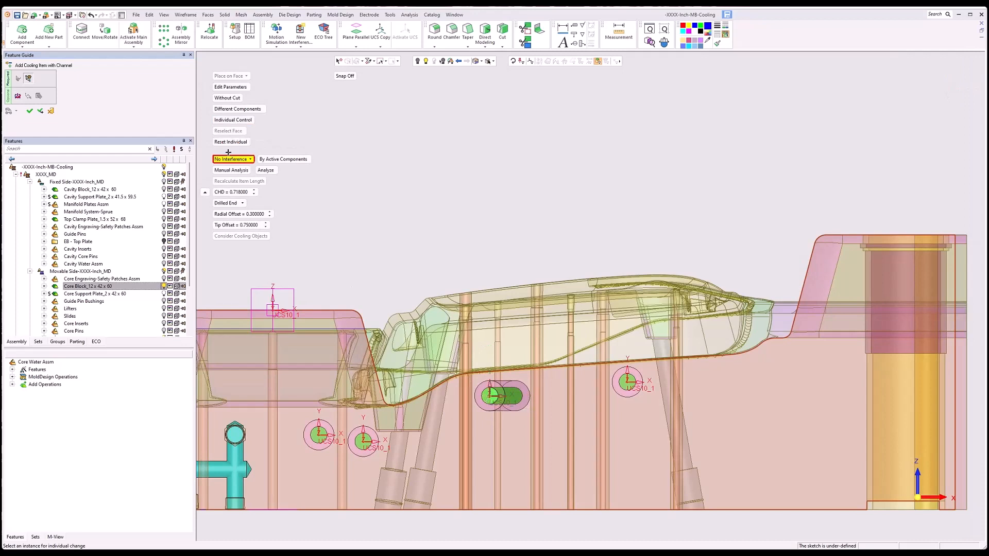
{"action": "left_click", "coordinate": [231, 122]}
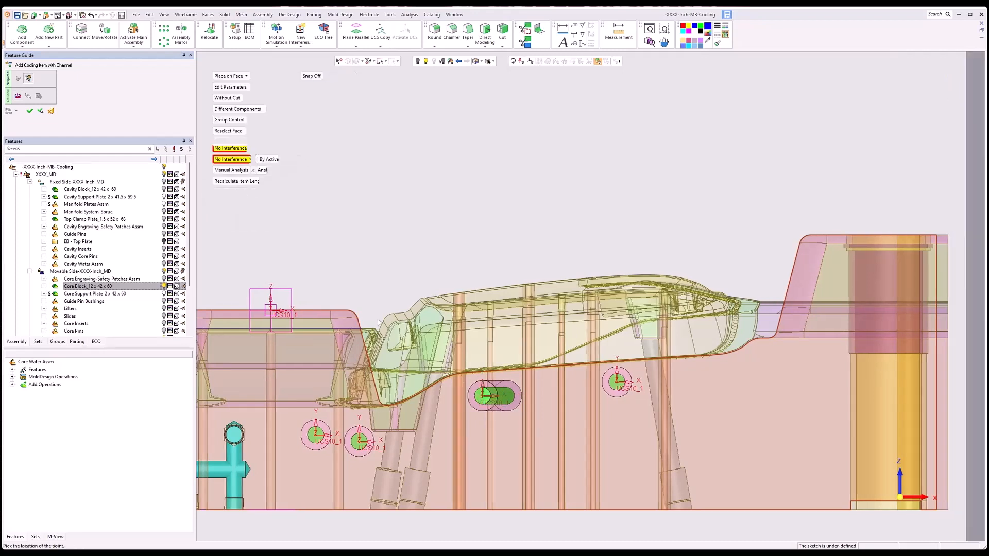
{"action": "scroll", "coordinate": [477, 396], "scroll_direction": "up", "scroll_amount": 5}
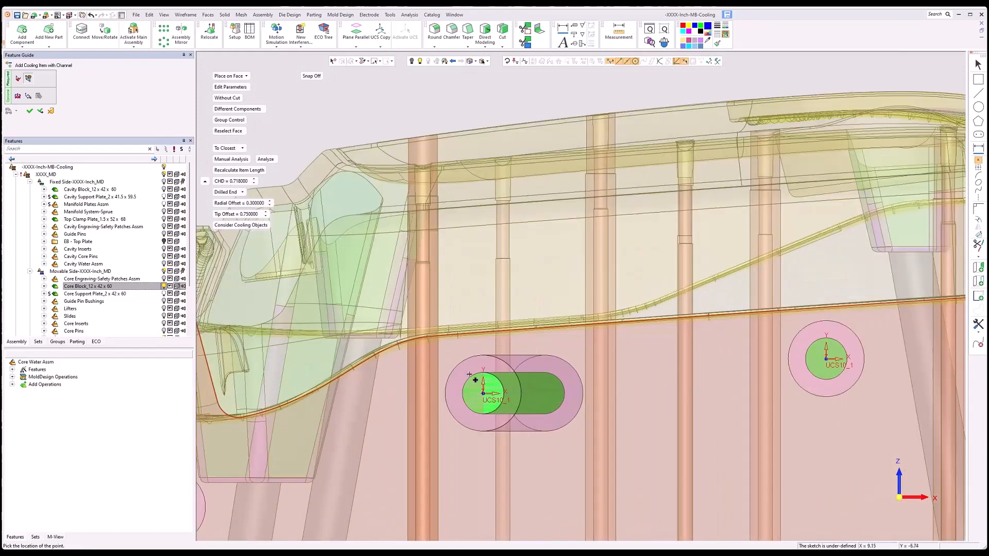
{"action": "key", "text": "Escape"}
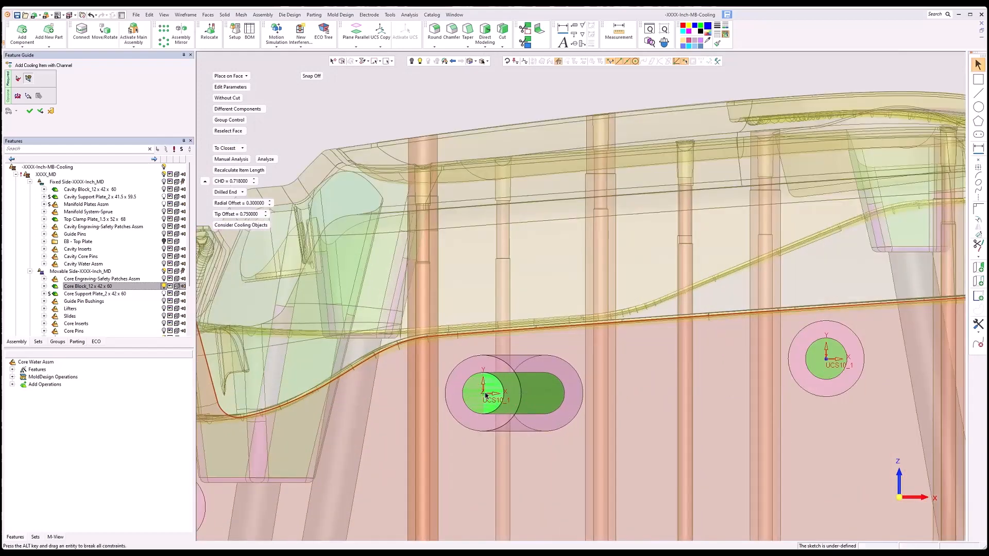
{"action": "left_click_drag", "start_coordinate": [487, 395], "coordinate": [490, 397]}
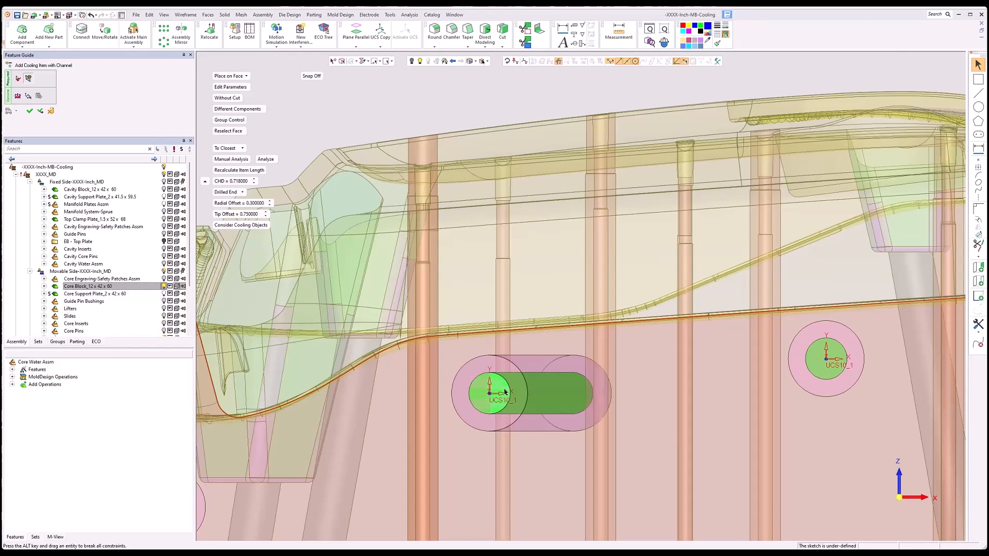
{"action": "left_click_drag", "start_coordinate": [901, 484], "coordinate": [886, 467]}
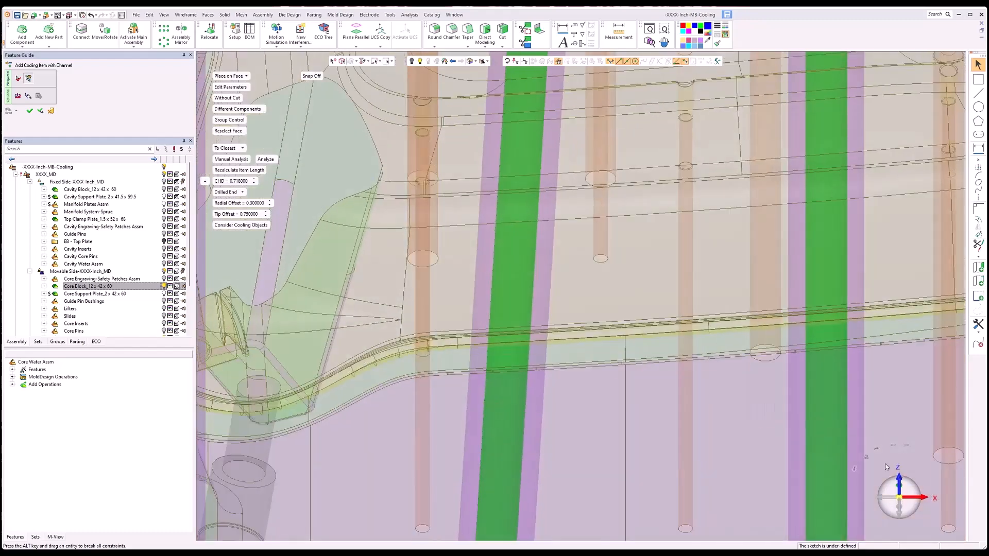
{"action": "left_click", "coordinate": [886, 466]}
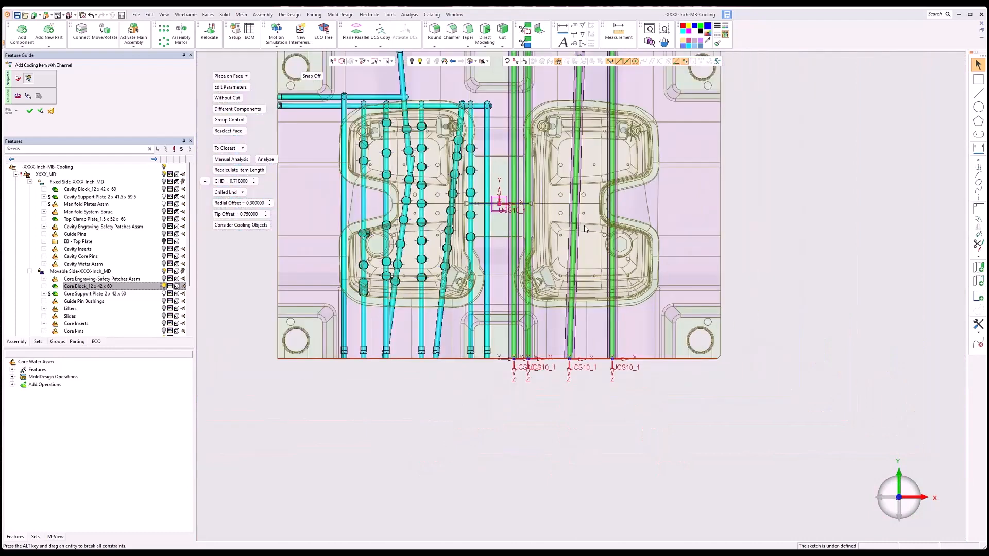
{"action": "right_click_drag", "start_coordinate": [584, 226], "coordinate": [583, 184], "text": "ctrl"}
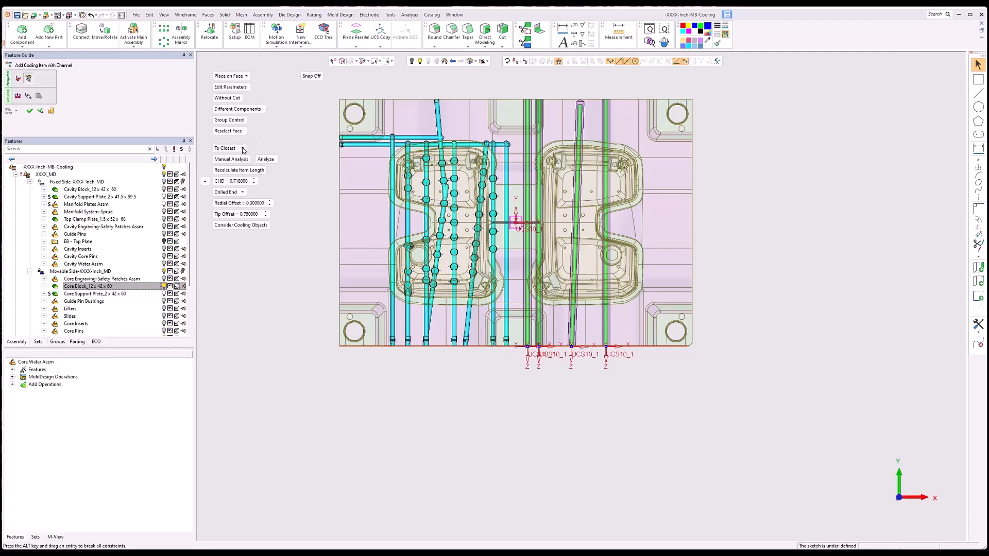
Step: Set the third waterline's channel length individually to To Closest, return to group control and finish the four waterlines
{"action": "left_click", "coordinate": [232, 120]}
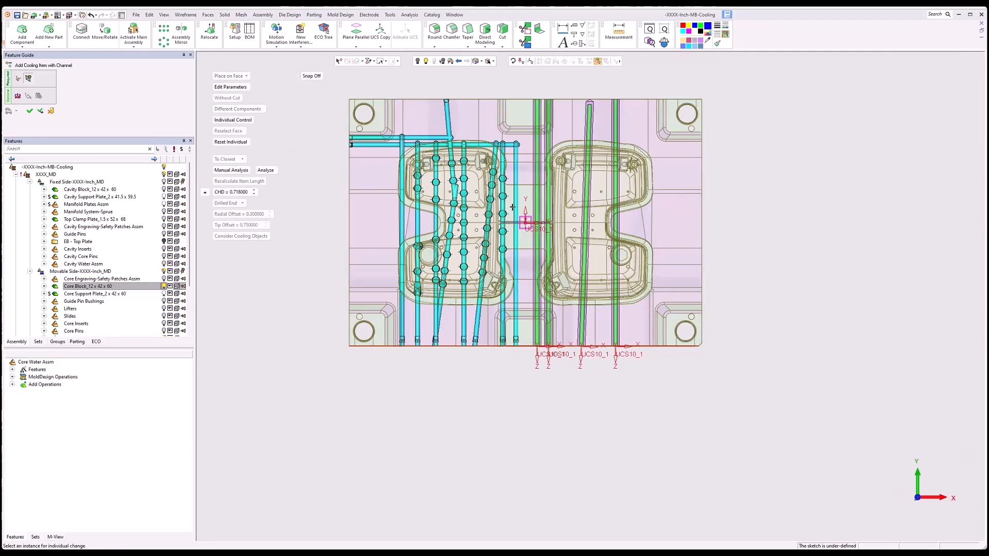
{"action": "left_click", "coordinate": [584, 350]}
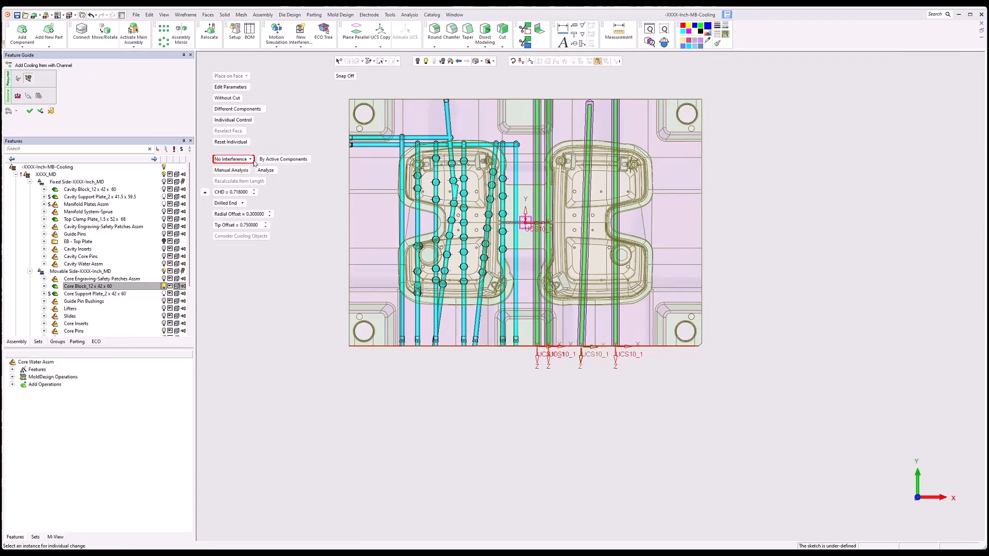
{"action": "left_click", "coordinate": [254, 163]}
{"action": "left_click", "coordinate": [245, 202]}
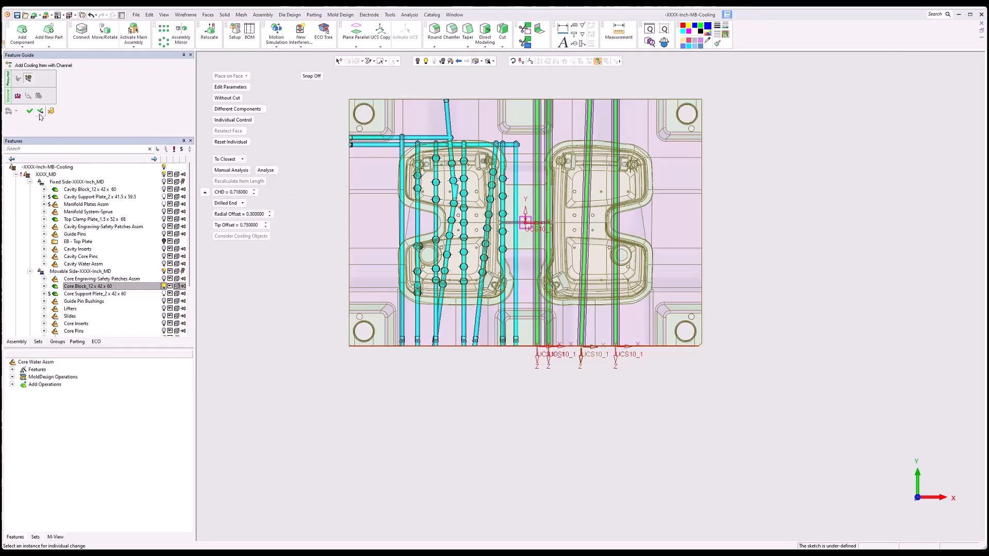
{"action": "left_click", "coordinate": [222, 122]}
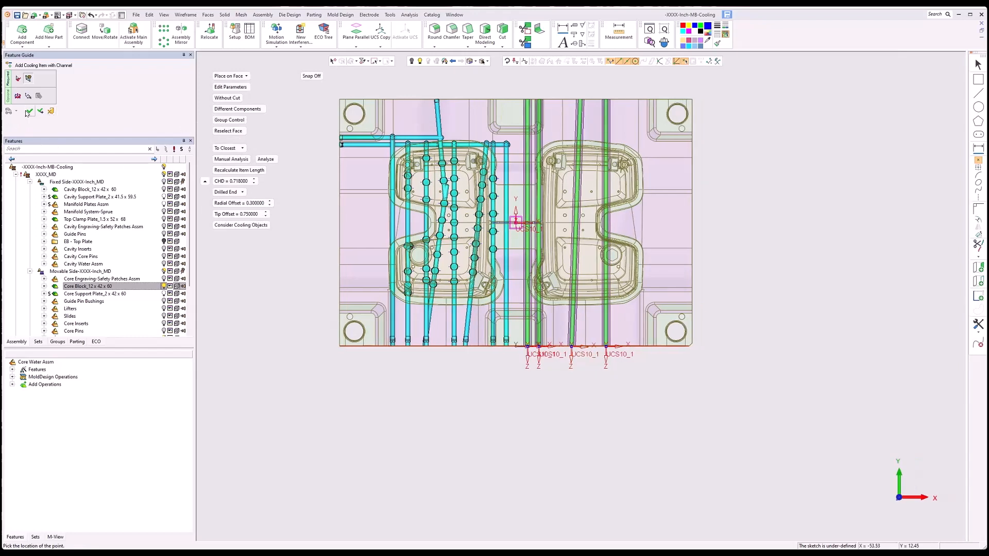
{"action": "left_click", "coordinate": [28, 112]}
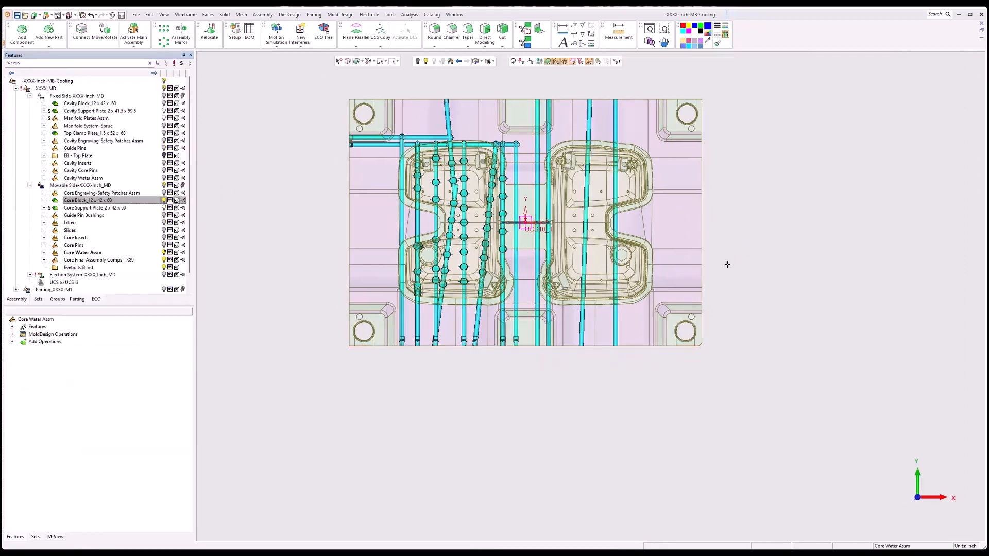
Step: Start a new cooling item with channel using the 1/2-NPT waterline and select the core block's +X side face
{"action": "middle_click_drag", "start_coordinate": [726, 263], "coordinate": [533, 180]}
{"action": "left_click", "coordinate": [263, 15]}
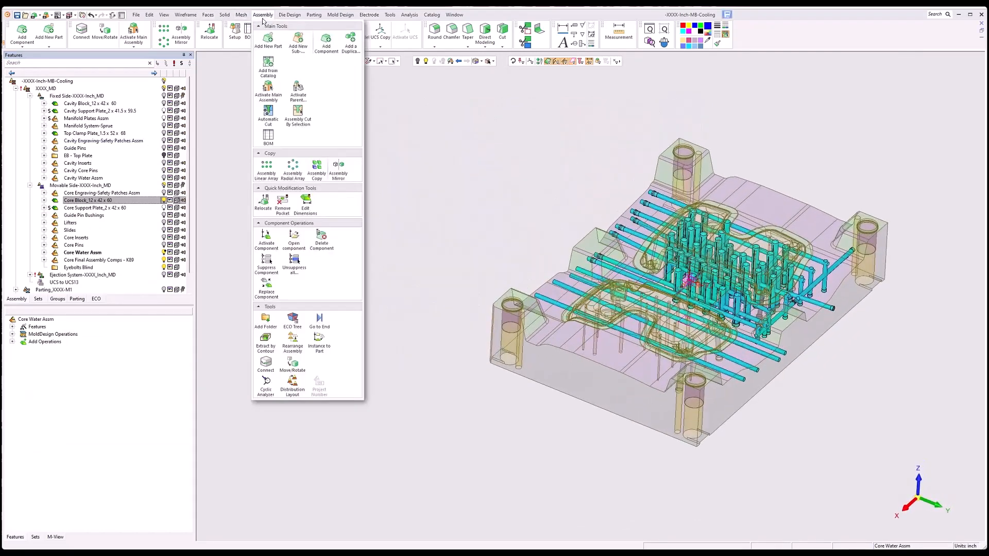
{"action": "mouse_move", "coordinate": [340, 15]}
{"action": "left_click", "coordinate": [427, 121]}
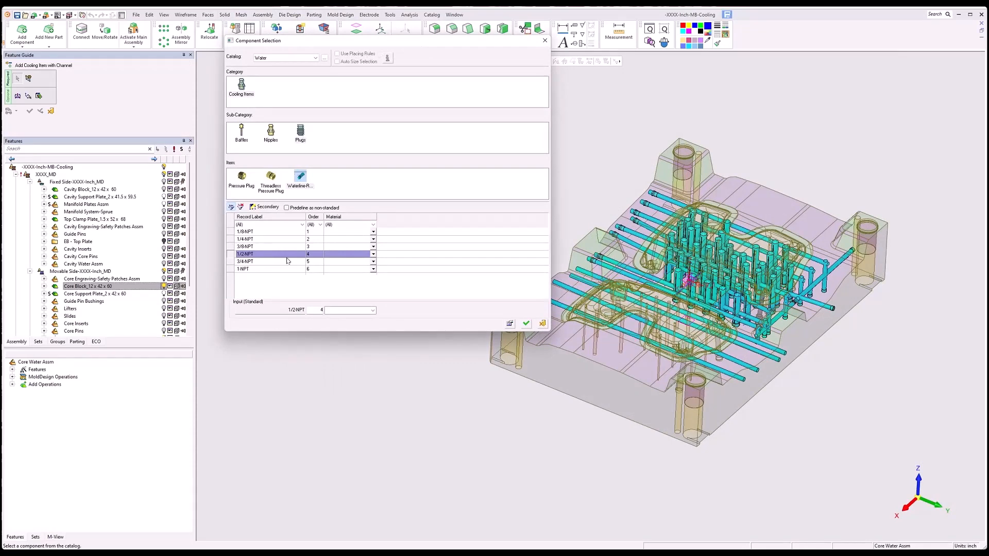
{"action": "left_click", "coordinate": [525, 324]}
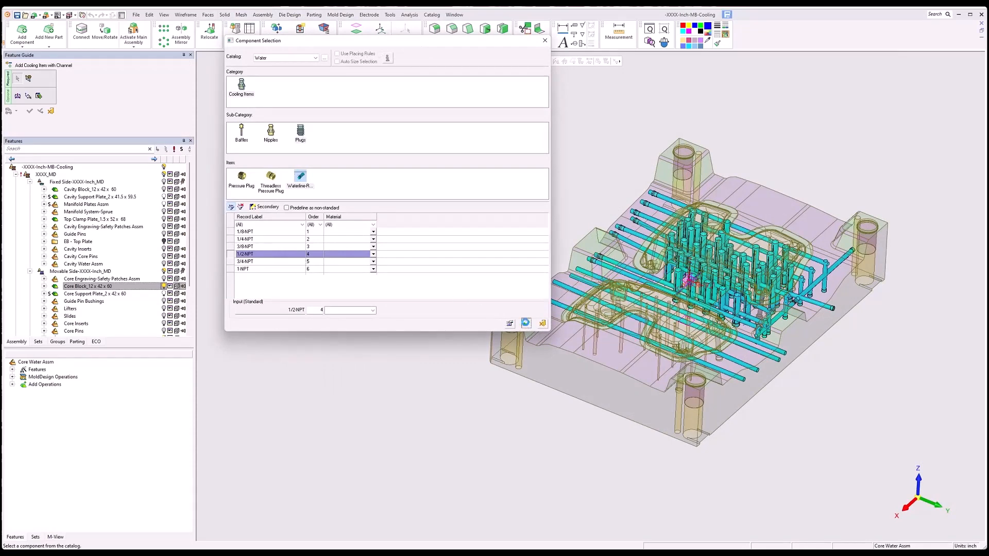
{"action": "left_click", "coordinate": [657, 407]}
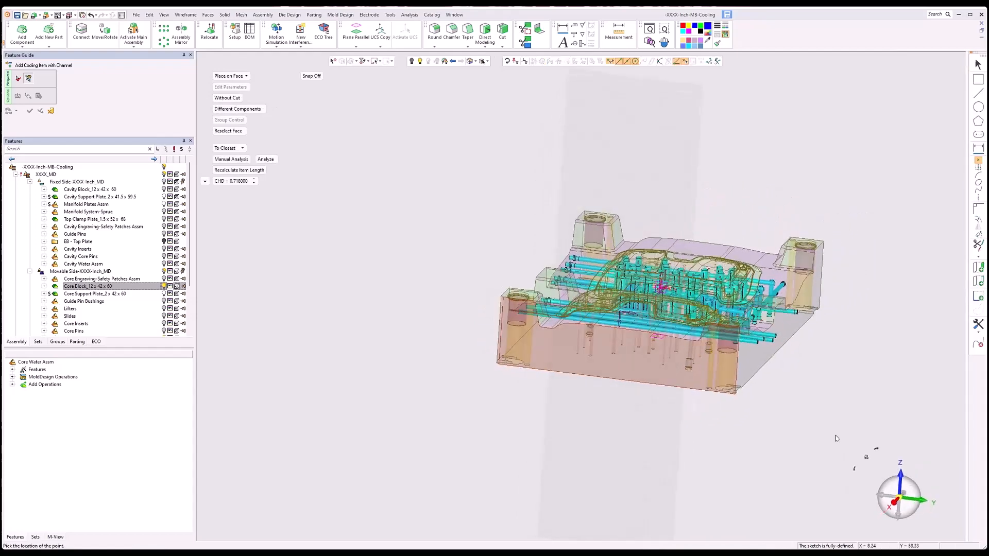
Step: Place the 1/2-NPT waterline point low on the side face, near its +Y end, so the channel crosses beneath the four waterlines
{"action": "scroll", "coordinate": [772, 329], "scroll_direction": "up", "scroll_amount": 4}
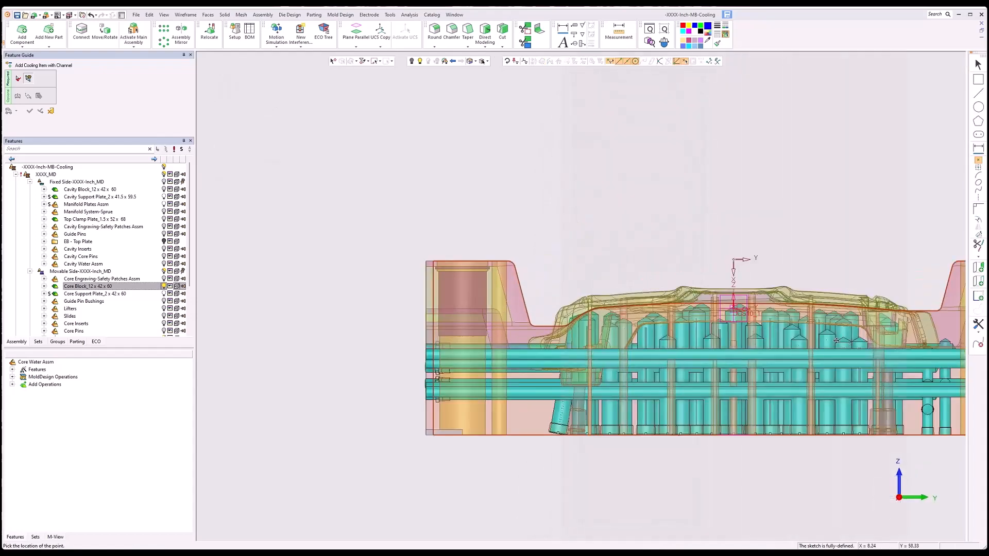
{"action": "middle_click_drag", "start_coordinate": [935, 375], "coordinate": [685, 353], "text": "ctrl"}
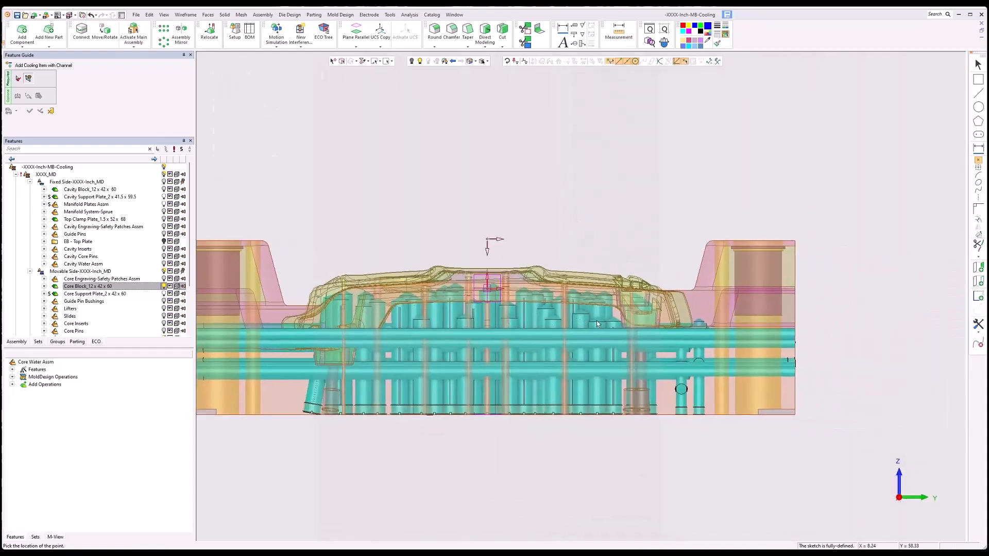
{"action": "left_click", "coordinate": [689, 382]}
{"action": "left_click_drag", "start_coordinate": [723, 346], "coordinate": [687, 394], "text": "ctrl"}
{"action": "middle_click_drag", "start_coordinate": [830, 227], "coordinate": [610, 310], "text": "ctrl"}
{"action": "left_click_drag", "start_coordinate": [611, 311], "coordinate": [595, 287], "text": "ctrl"}
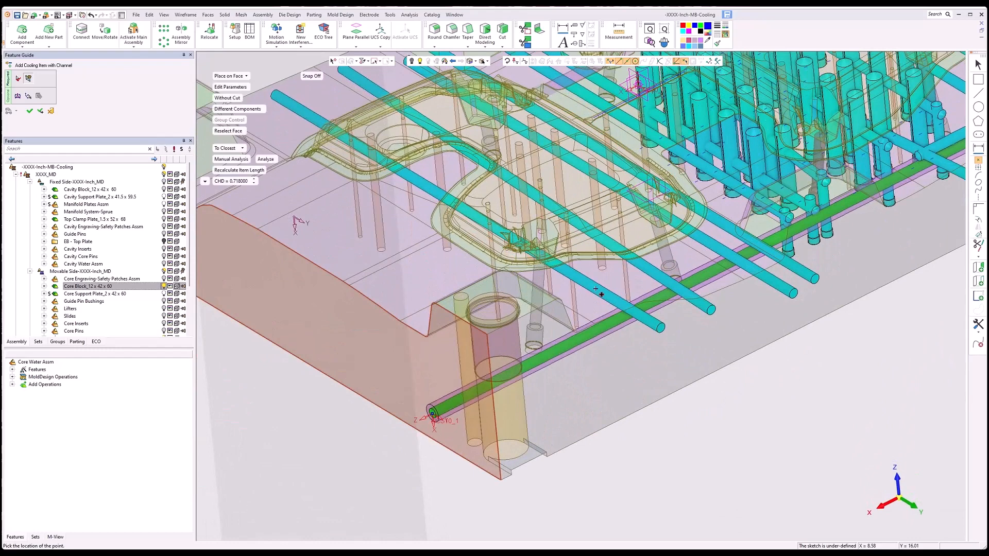
Step: Set the crossing channel's length to To Ref. Cooling Channel, using the innermost of the four waterlines, and apply the waterline
{"action": "left_click", "coordinate": [232, 150]}
{"action": "left_click", "coordinate": [243, 181]}
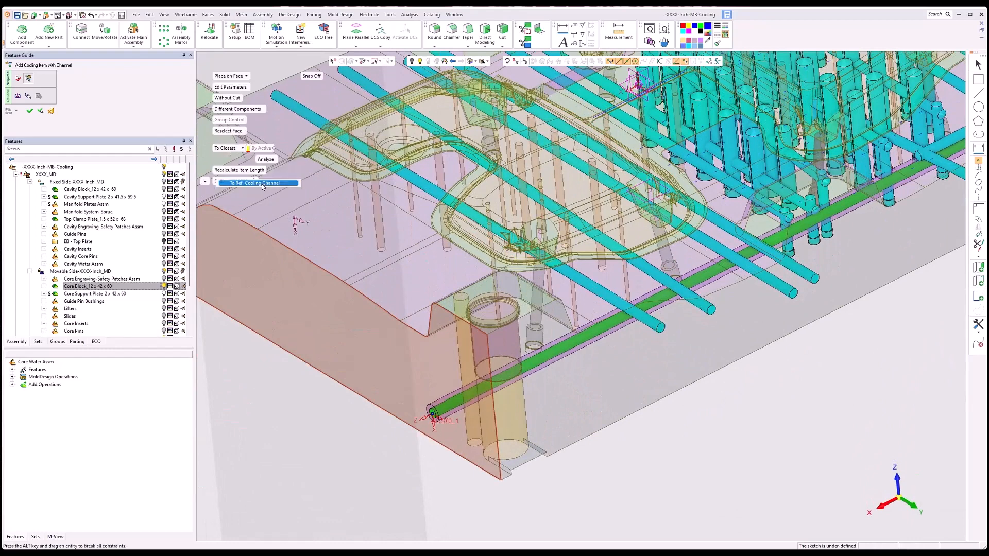
{"action": "left_click", "coordinate": [742, 230]}
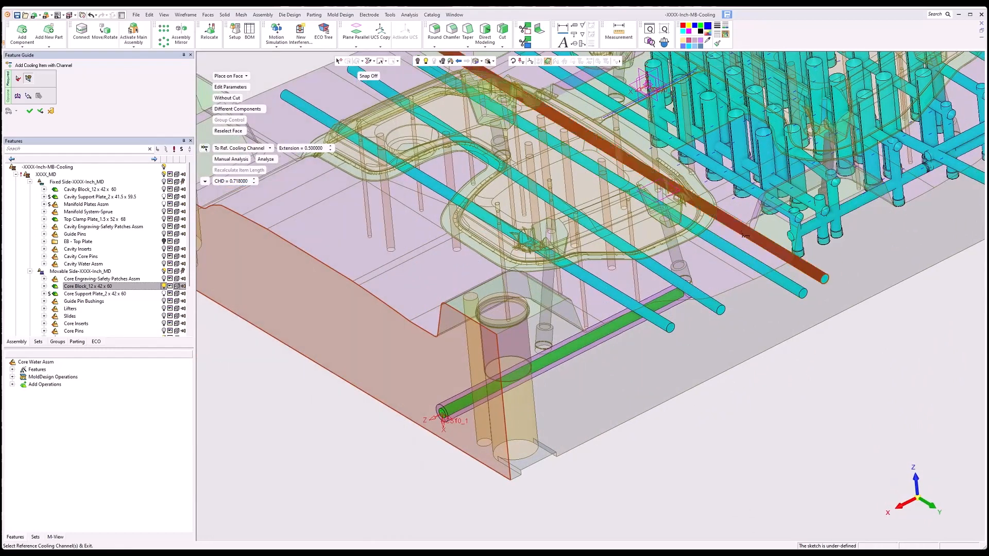
{"action": "middle_click", "coordinate": [802, 338]}
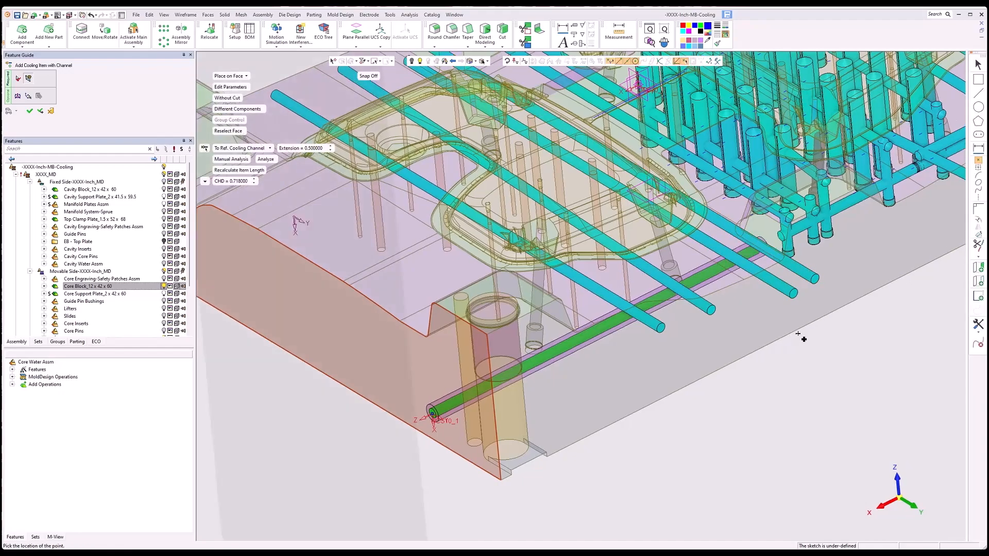
{"action": "mouse_move", "coordinate": [767, 216]}
{"action": "middle_mouse_down"}
{"action": "mouse_move", "coordinate": [725, 210]}
{"action": "mouse_move", "coordinate": [757, 210]}
{"action": "middle_mouse_up"}
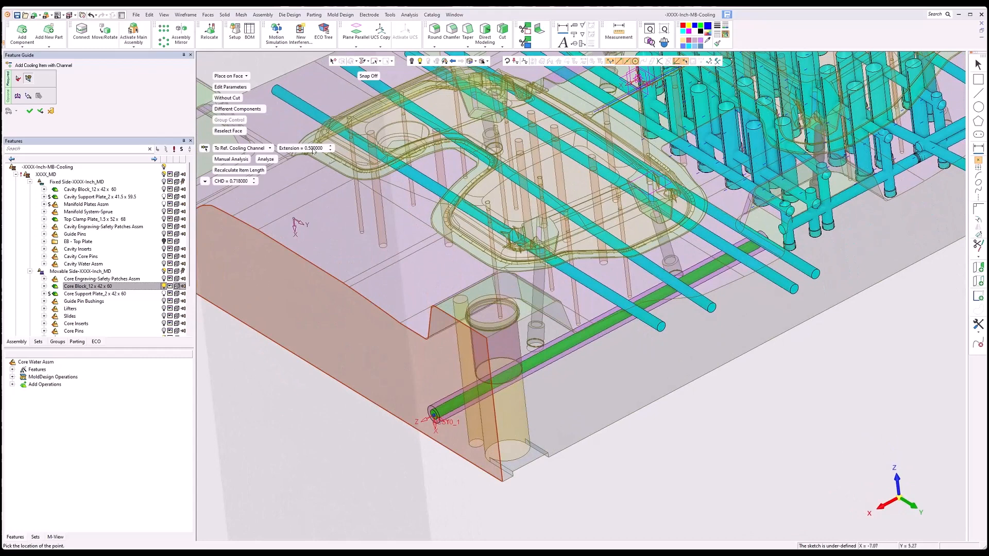
{"action": "left_click", "coordinate": [44, 112]}
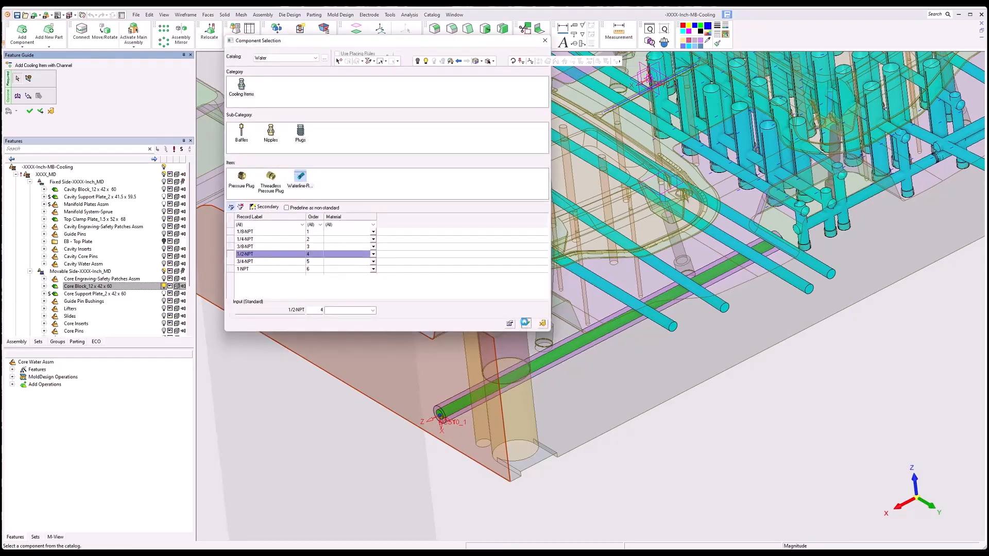
Step: Start another 1/2-NPT waterline on the core block's bottom face and add the crossing channel and the outermost waterline as sketch references
{"action": "left_click", "coordinate": [526, 323]}
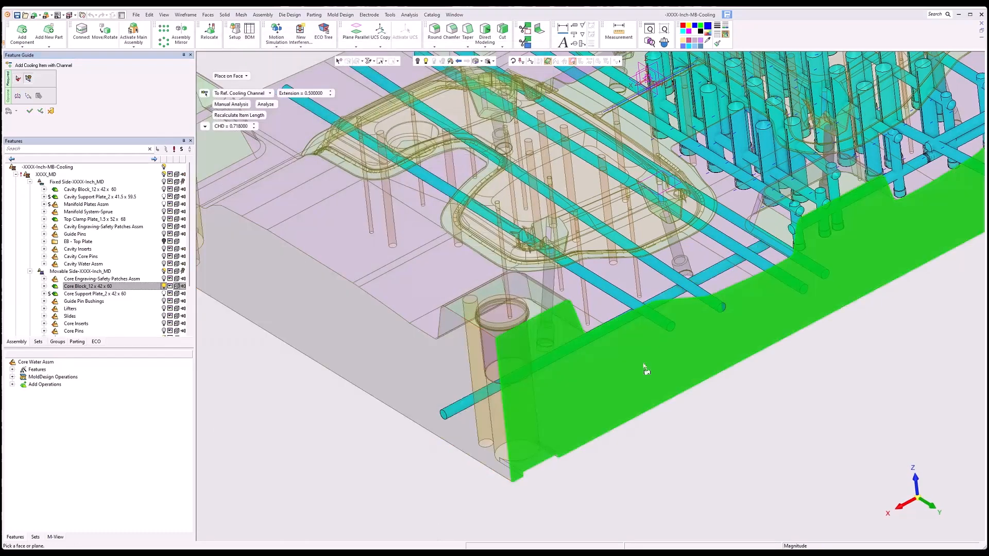
{"action": "left_click", "coordinate": [646, 370]}
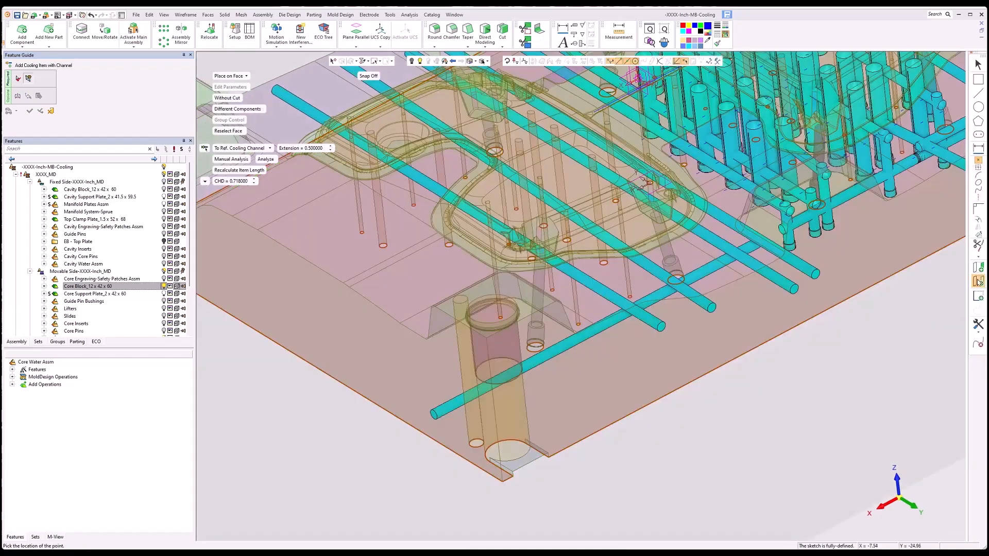
{"action": "left_click", "coordinate": [978, 281]}
{"action": "left_click", "coordinate": [933, 143]}
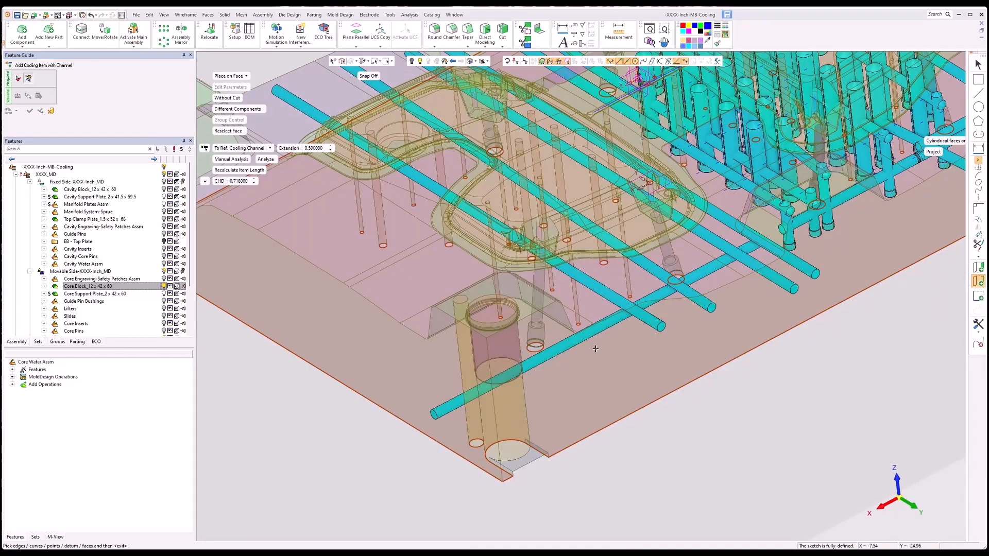
{"action": "left_click", "coordinate": [588, 343]}
{"action": "left_click", "coordinate": [625, 306]}
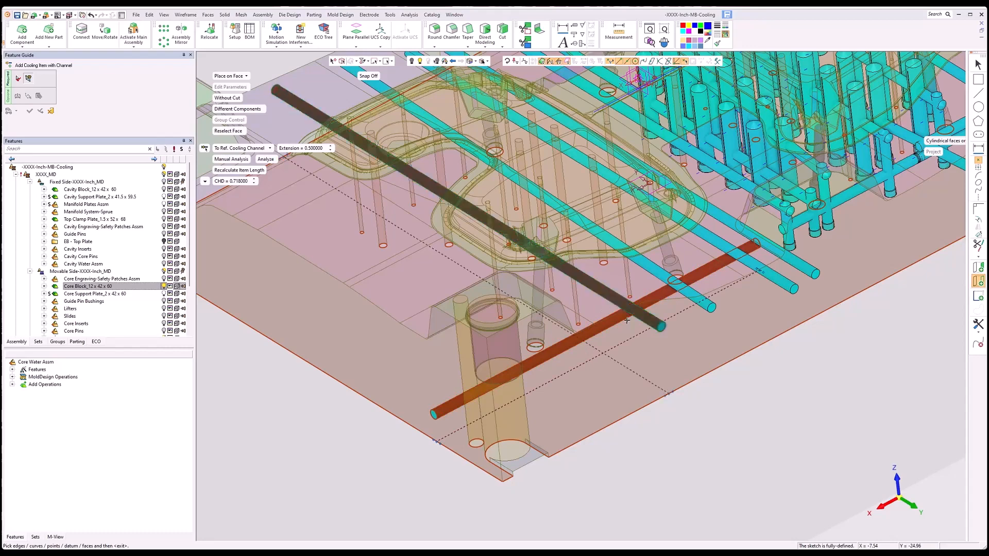
{"action": "middle_click", "coordinate": [640, 349]}
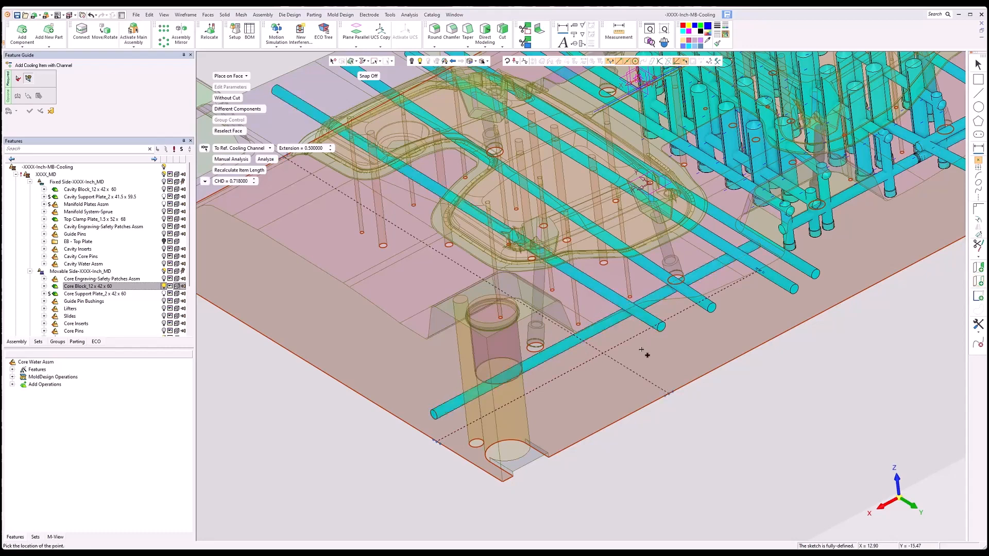
Step: Place the vertical waterline at the reference intersection, end its channel at the outermost waterline as reference cooling channel, and apply it
{"action": "left_click", "coordinate": [603, 352]}
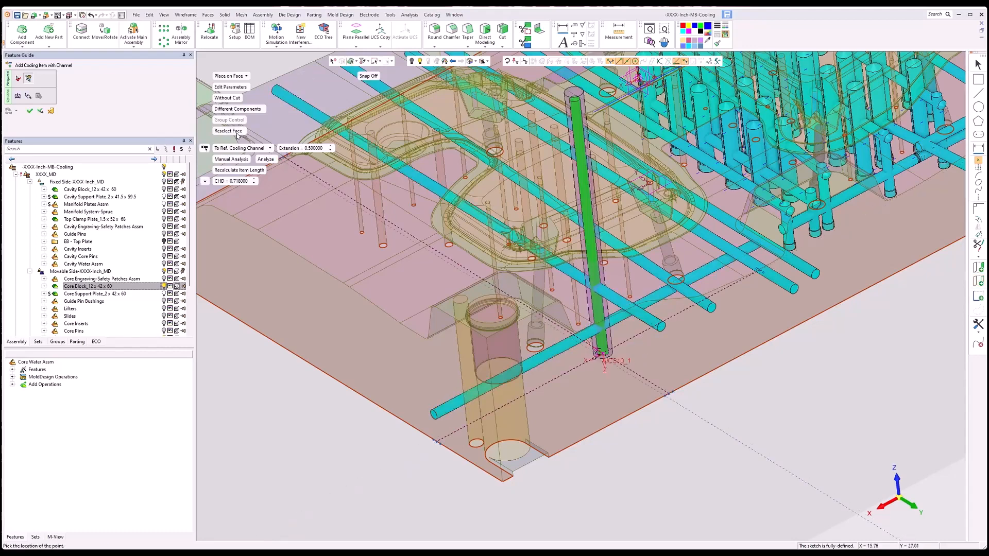
{"action": "left_click", "coordinate": [205, 148]}
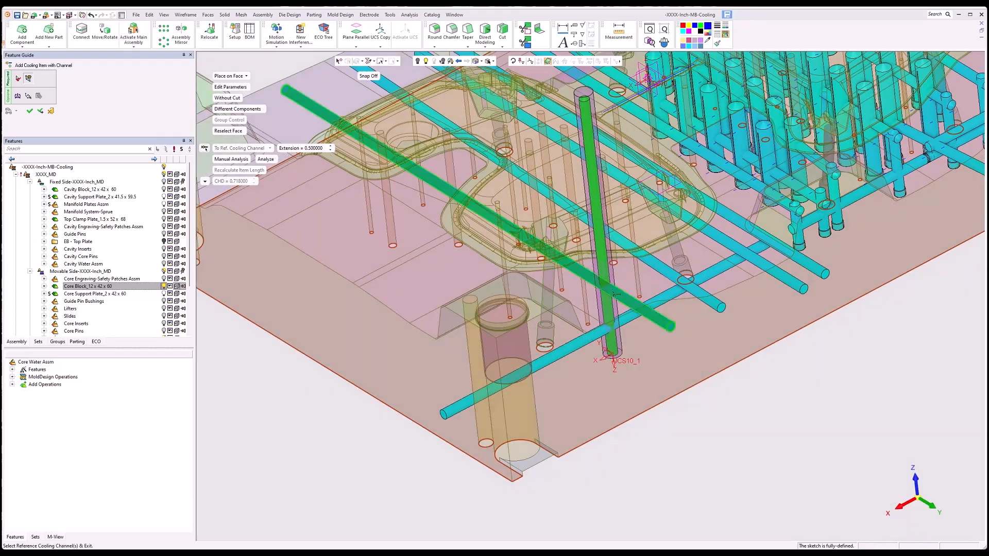
{"action": "left_click", "coordinate": [605, 289]}
{"action": "middle_click", "coordinate": [647, 287]}
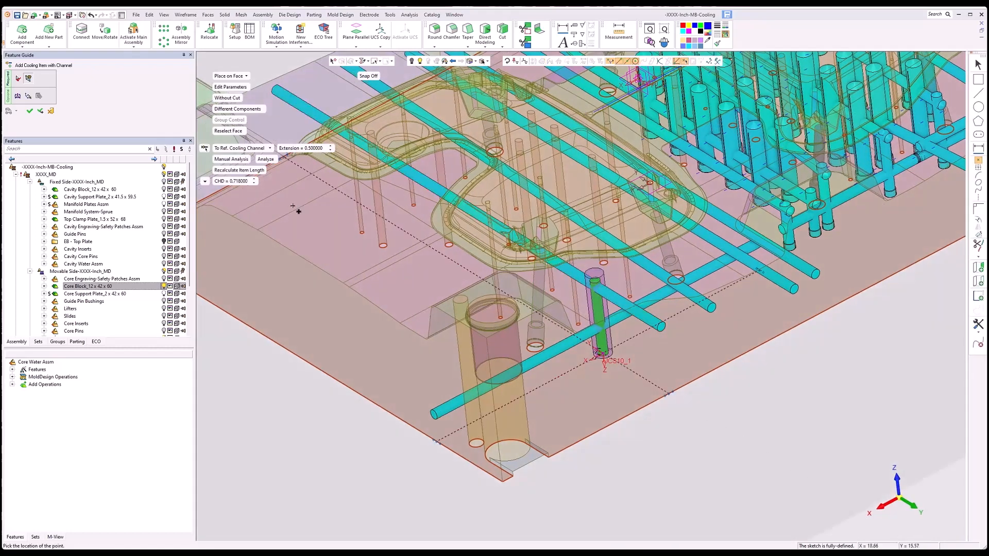
{"action": "right_click", "coordinate": [336, 223]}
{"action": "left_click", "coordinate": [352, 239]}
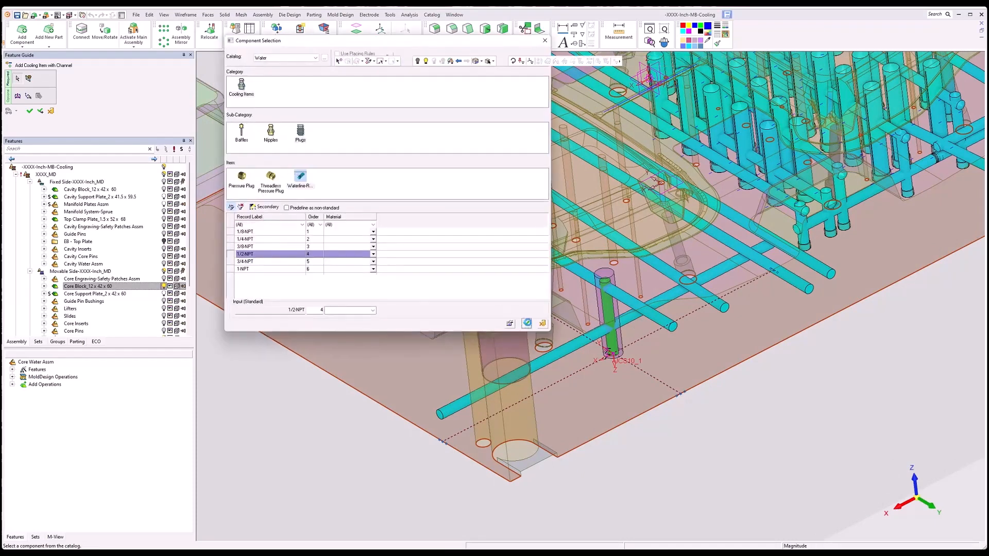
Step: Start a second vertical 1/2-NPT waterline on the bottom face and reference the crossing channel and the second waterline
{"action": "left_click", "coordinate": [526, 323]}
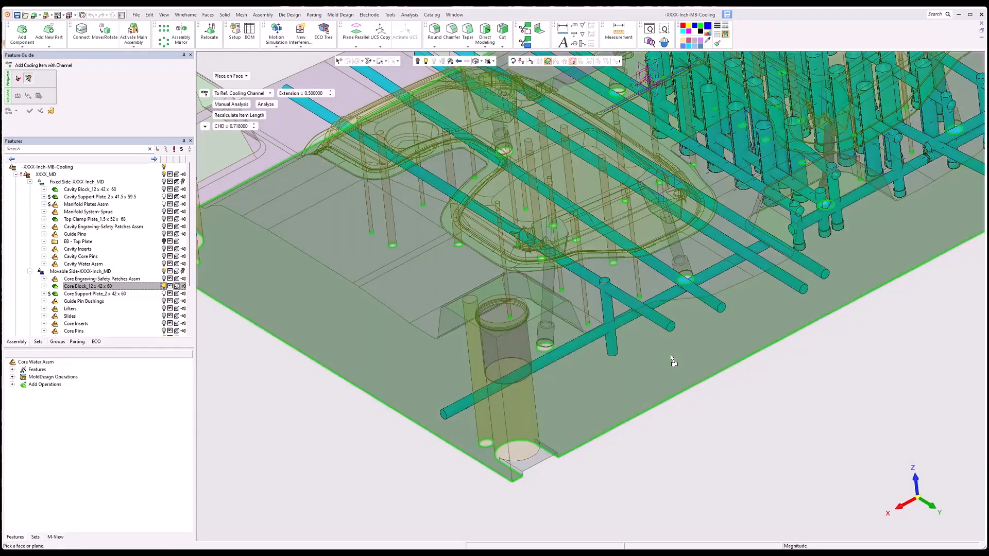
{"action": "left_click", "coordinate": [673, 362]}
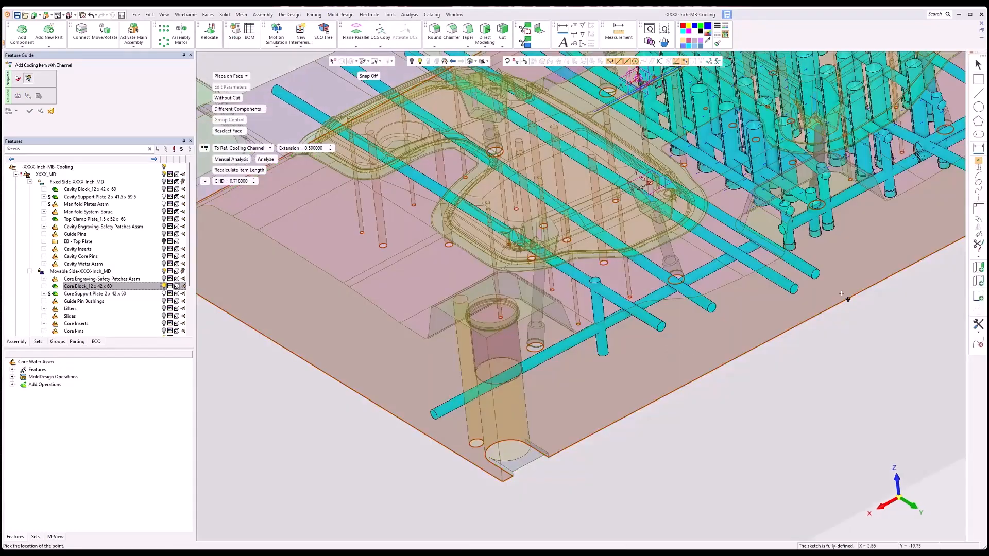
{"action": "left_click", "coordinate": [978, 280]}
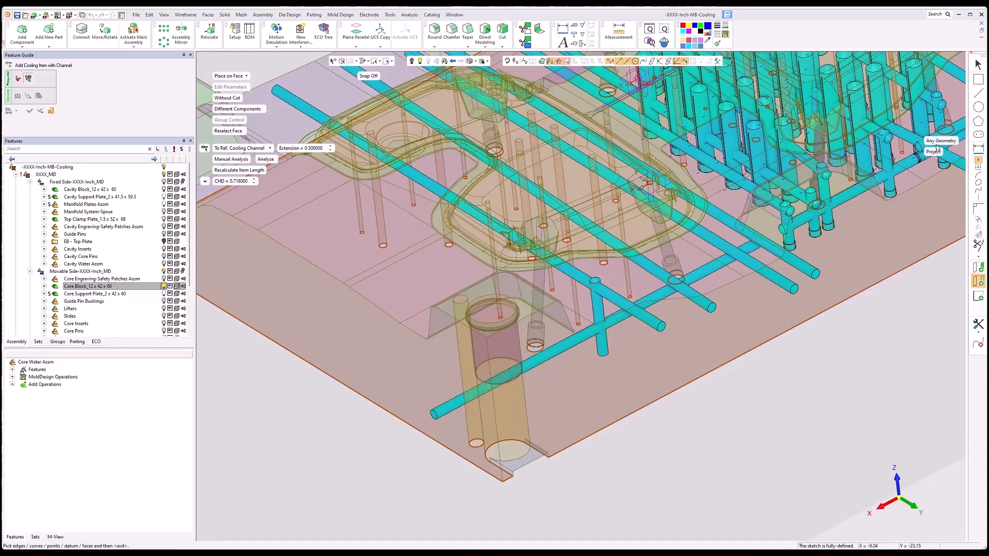
{"action": "left_click", "coordinate": [937, 143]}
{"action": "left_click", "coordinate": [654, 300]}
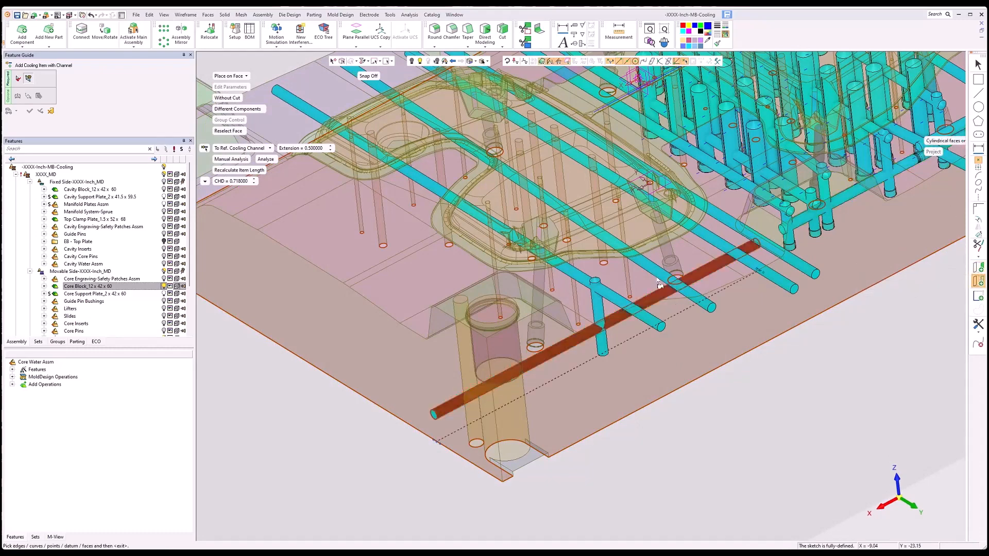
{"action": "left_click", "coordinate": [675, 283]}
{"action": "middle_click", "coordinate": [697, 339]}
{"action": "middle_click_drag", "start_coordinate": [697, 340], "coordinate": [676, 322]}
Step: Place the second vertical waterline at the reference intersection, end its channel at the second waterline, and apply it
{"action": "left_click", "coordinate": [674, 319]}
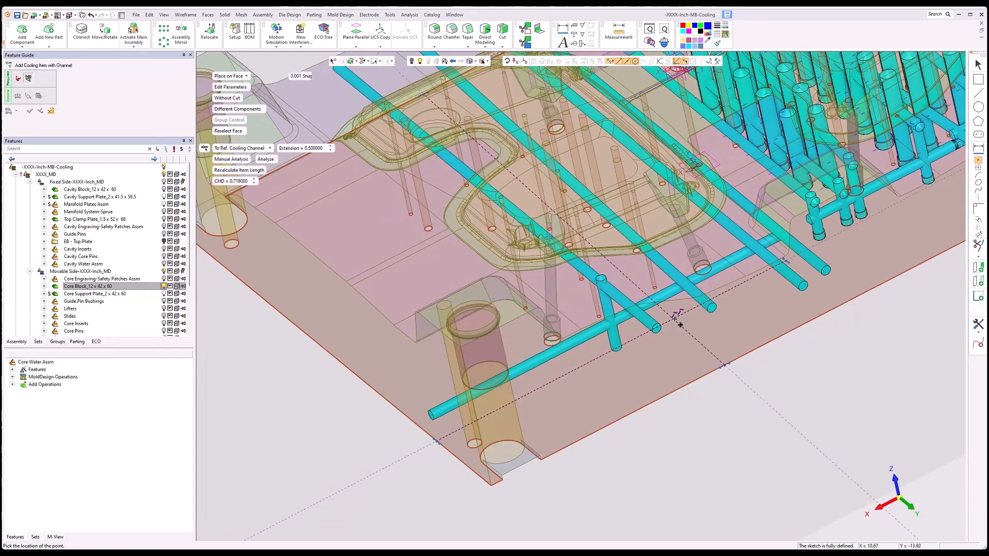
{"action": "left_click", "coordinate": [205, 149]}
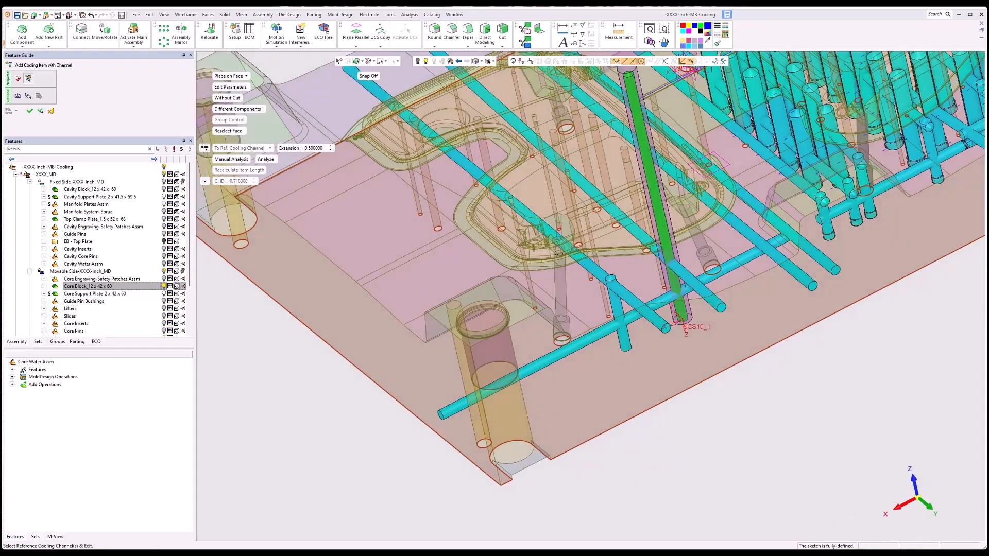
{"action": "left_click", "coordinate": [718, 312]}
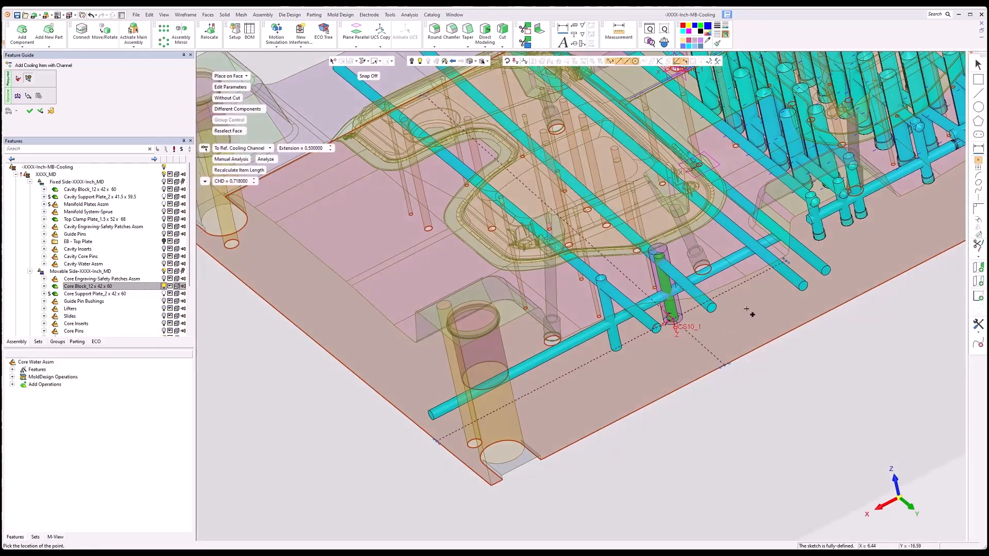
{"action": "right_click", "coordinate": [749, 312]}
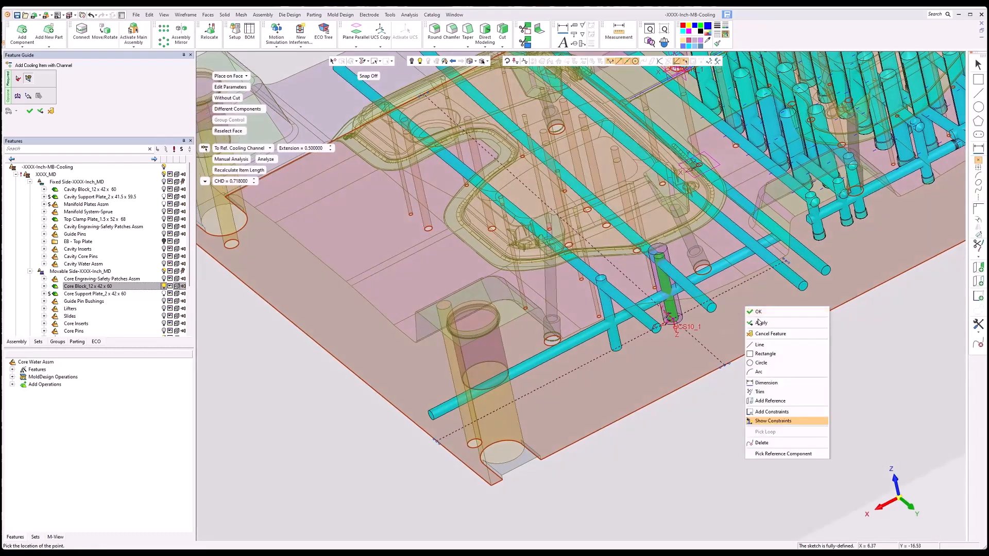
{"action": "left_click", "coordinate": [758, 323]}
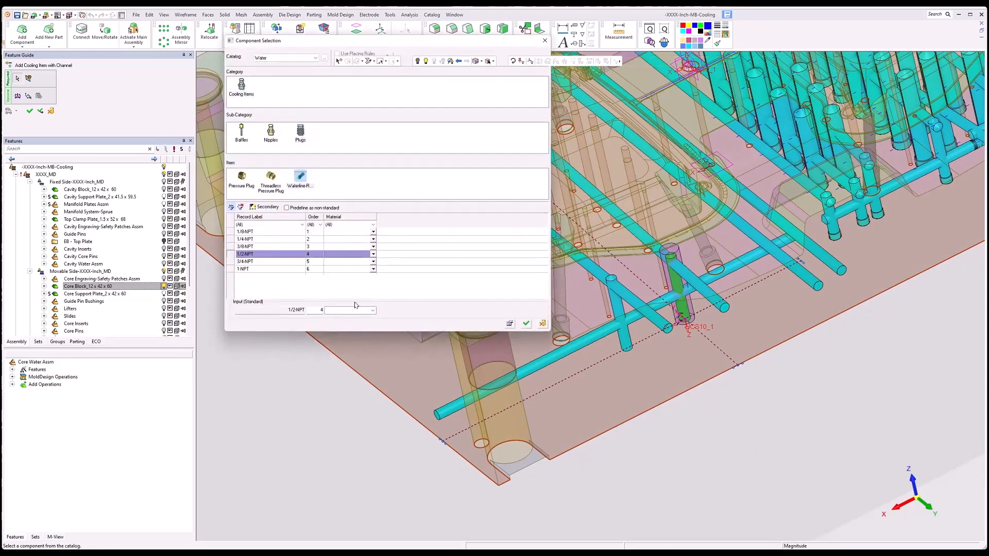
Step: Start a third vertical 1/2-NPT waterline on the bottom face and reference the crossing channel and the third waterline
{"action": "left_click", "coordinate": [525, 323]}
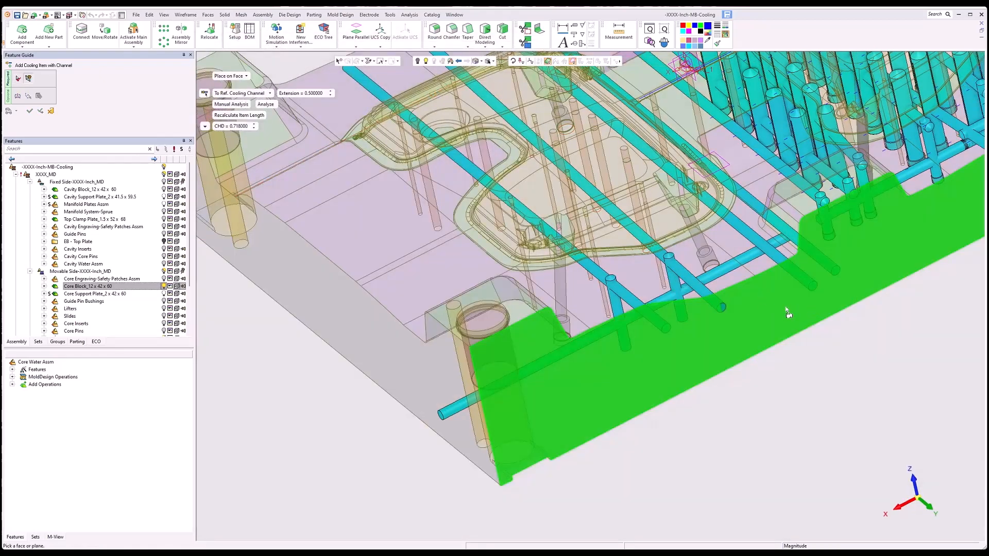
{"action": "left_click", "coordinate": [786, 312]}
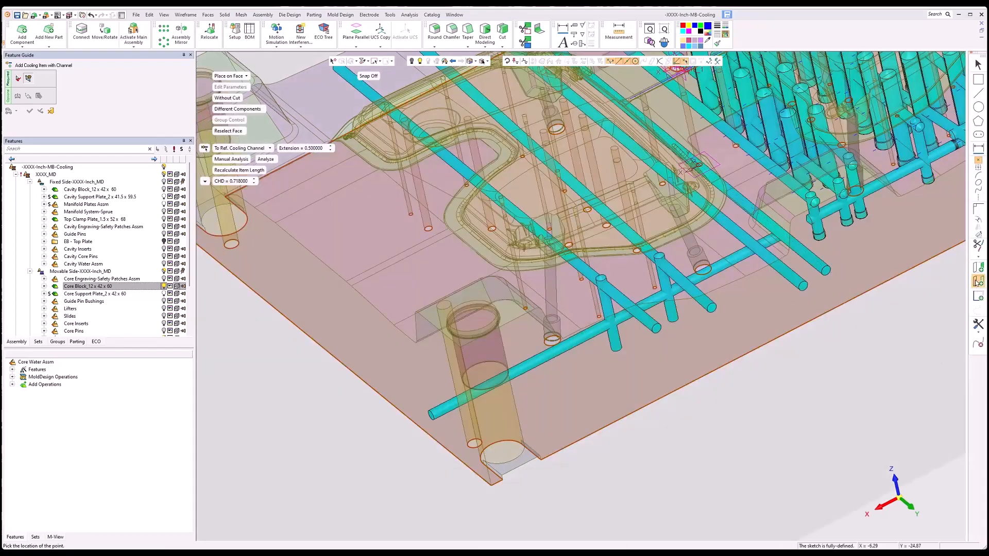
{"action": "left_click", "coordinate": [977, 282]}
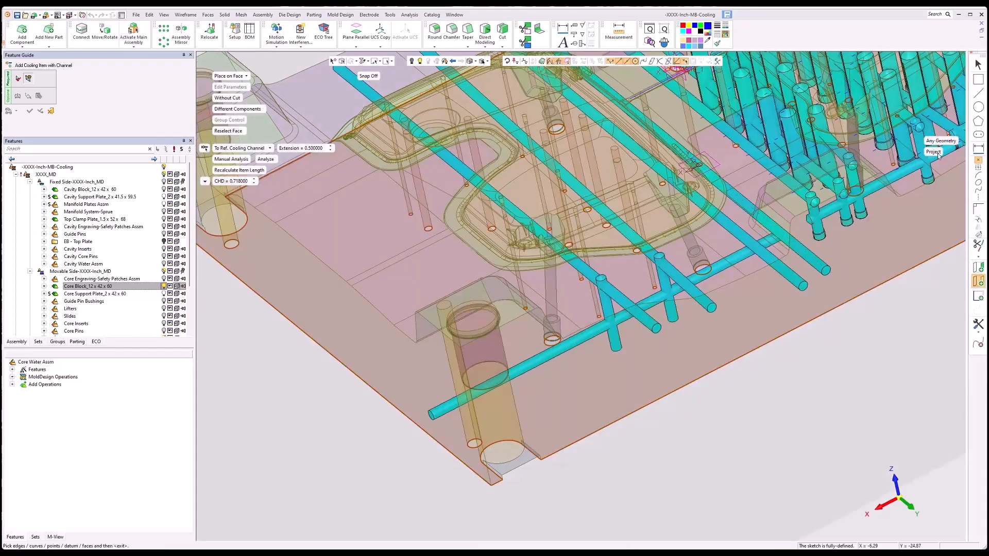
{"action": "left_click", "coordinate": [936, 143]}
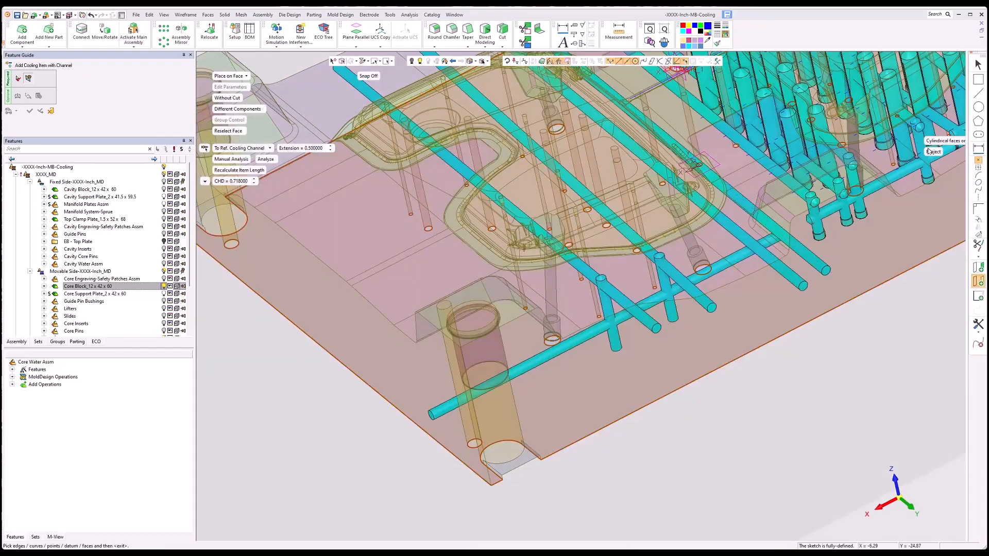
{"action": "left_click", "coordinate": [742, 252]}
{"action": "left_click", "coordinate": [742, 239]}
{"action": "middle_click", "coordinate": [765, 286]}
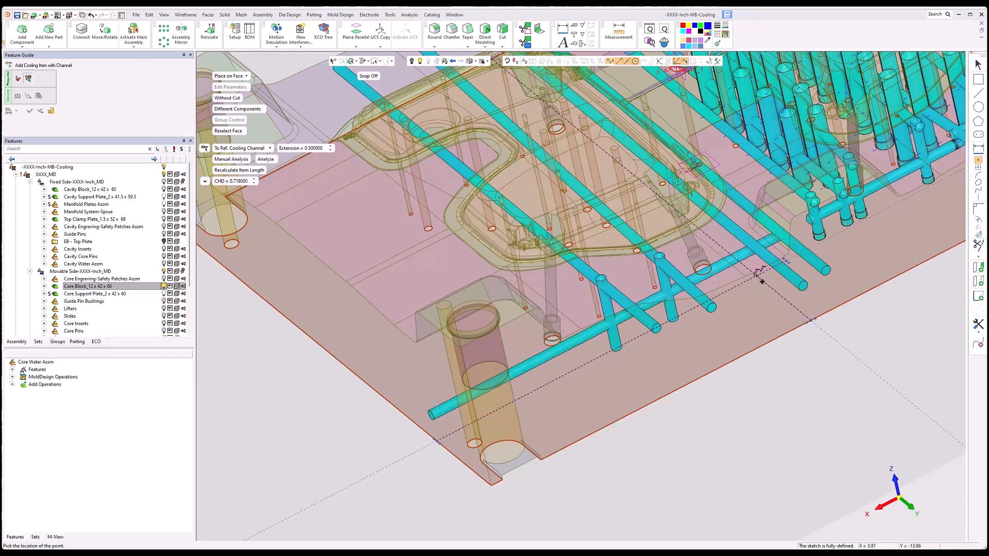
Step: Place the third vertical waterline at the reference intersection and define its channel length By Delta with a value of 5
{"action": "left_click", "coordinate": [762, 280]}
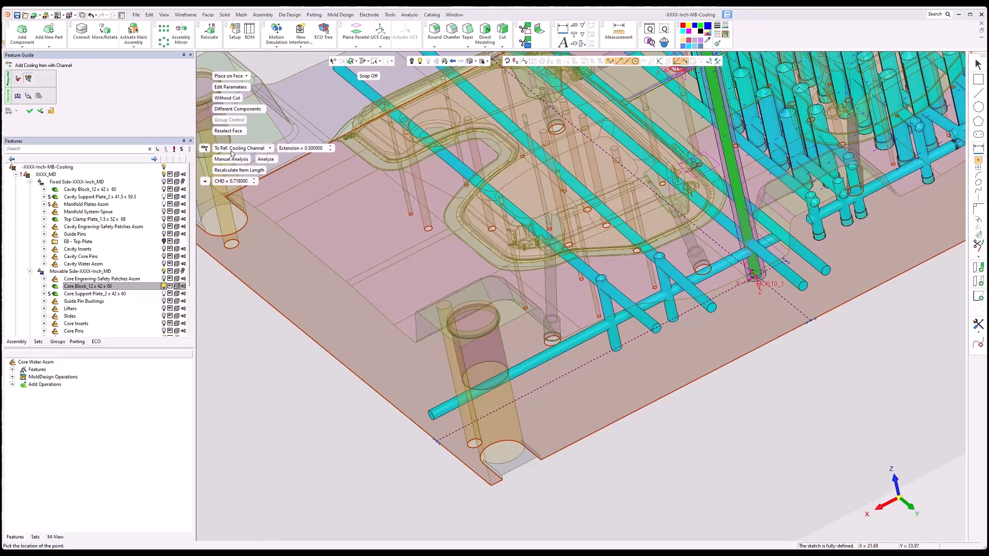
{"action": "left_click", "coordinate": [271, 150]}
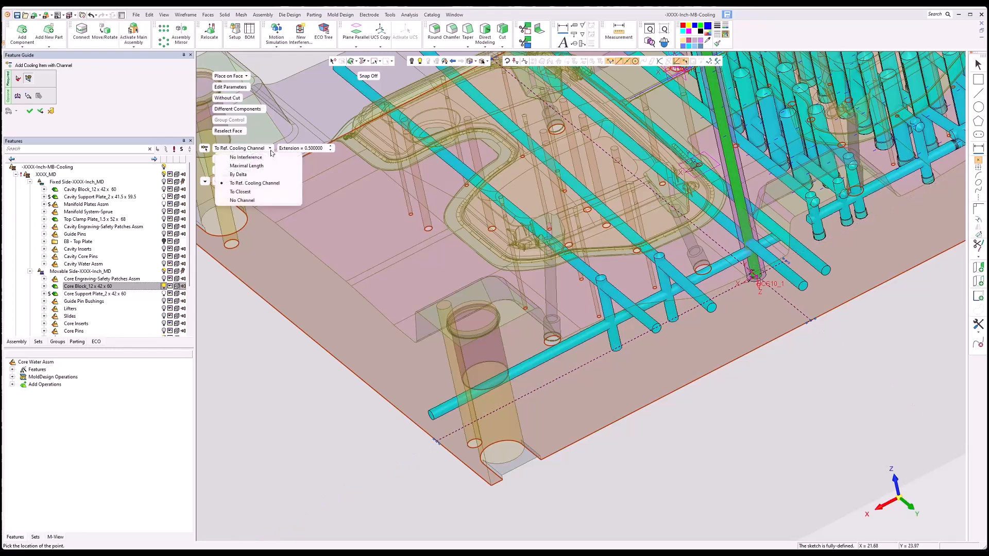
{"action": "left_click", "coordinate": [251, 175]}
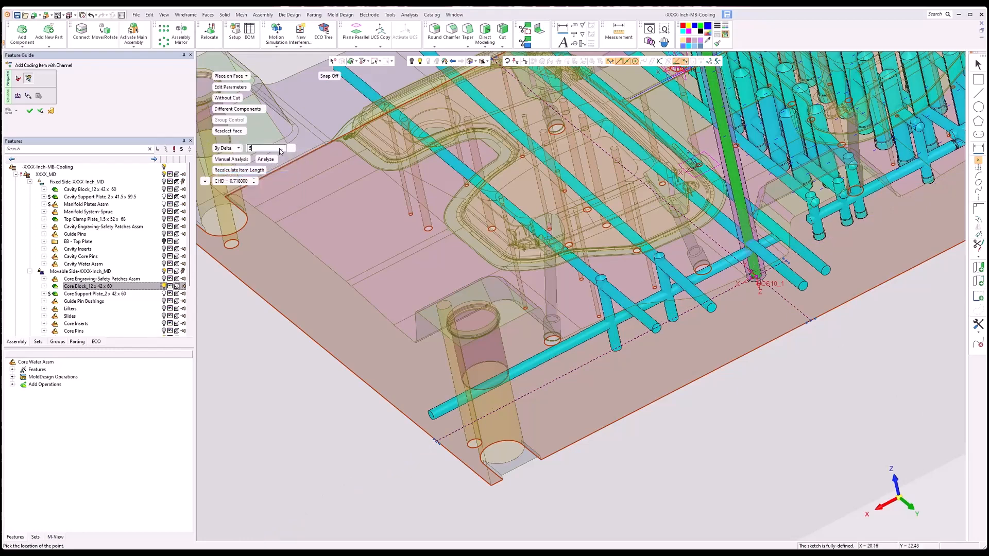
{"action": "type", "text": "5"}
{"action": "key", "text": "Return"}
{"action": "scroll", "coordinate": [788, 240], "scroll_direction": "up", "scroll_amount": 4}
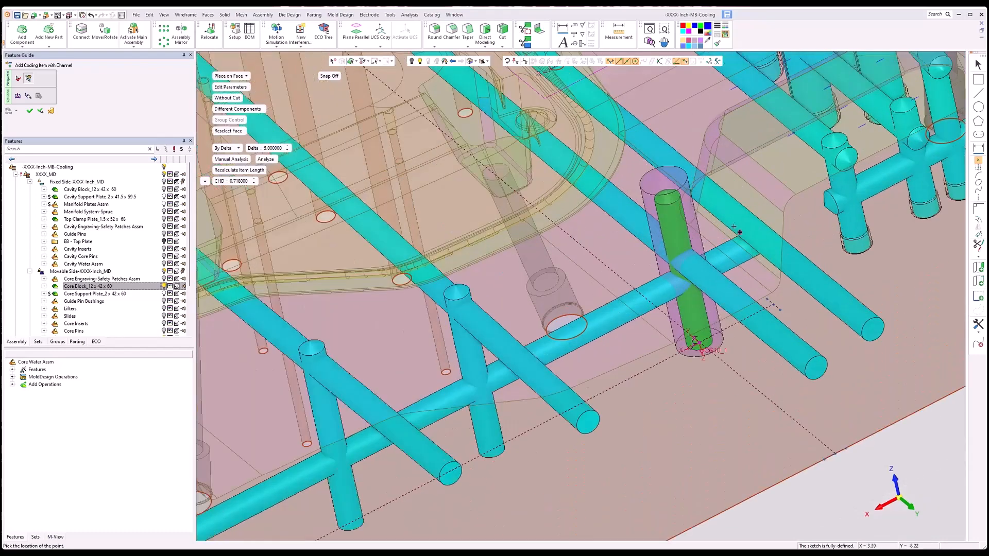
Step: Adjust the third vertical waterline's delta to 3.5 and apply it, continuing with another cooling item
{"action": "left_click", "coordinate": [287, 150]}
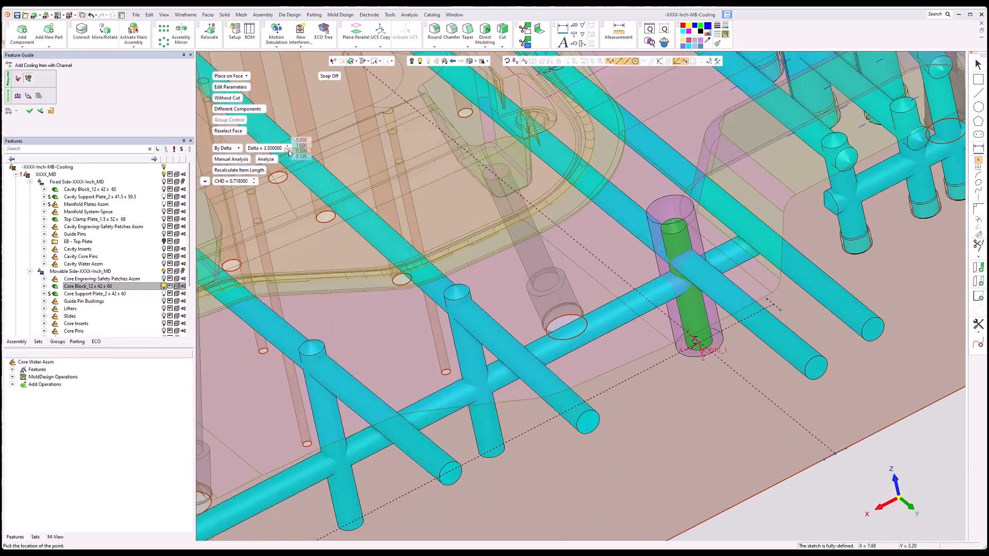
{"action": "left_click", "coordinate": [287, 149]}
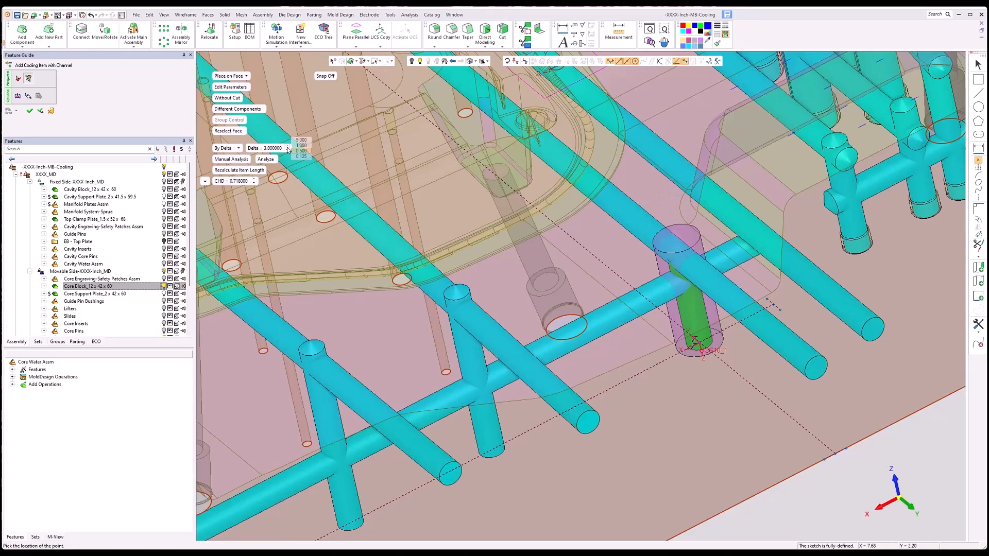
{"action": "left_click", "coordinate": [288, 146]}
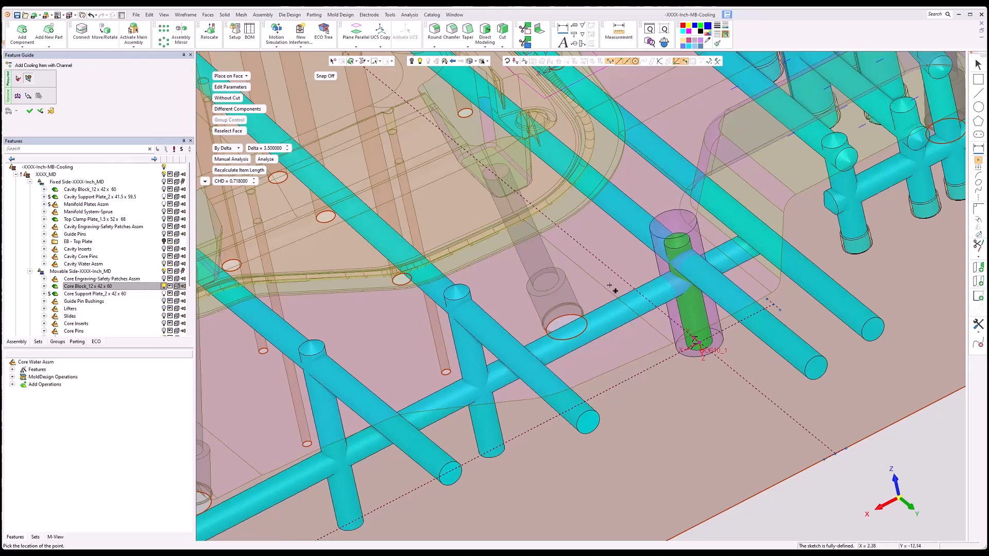
{"action": "scroll", "coordinate": [612, 290], "scroll_direction": "down", "scroll_amount": 4}
{"action": "scroll", "coordinate": [569, 320], "scroll_direction": "up", "scroll_amount": 3}
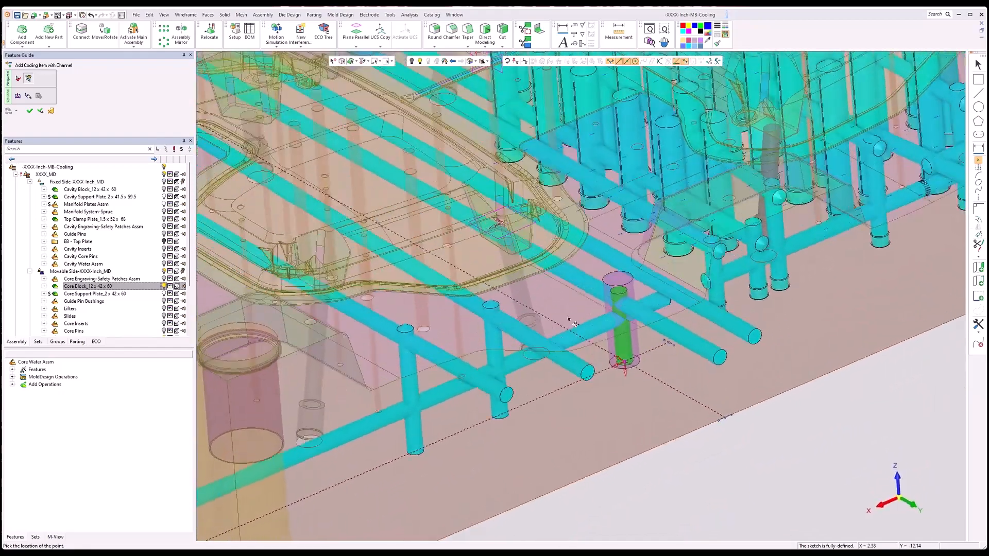
{"action": "middle_click_drag", "start_coordinate": [569, 319], "coordinate": [576, 325]}
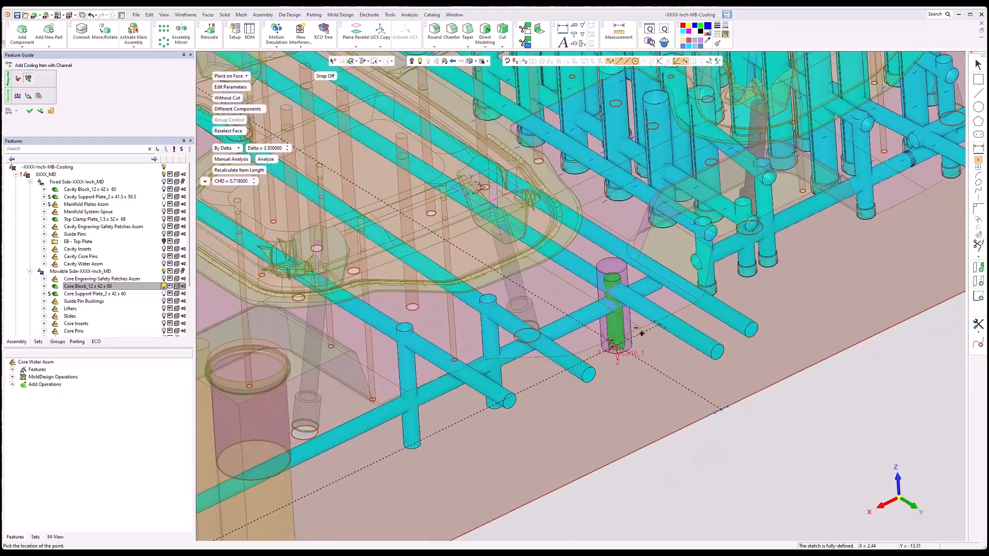
{"action": "left_click", "coordinate": [40, 111]}
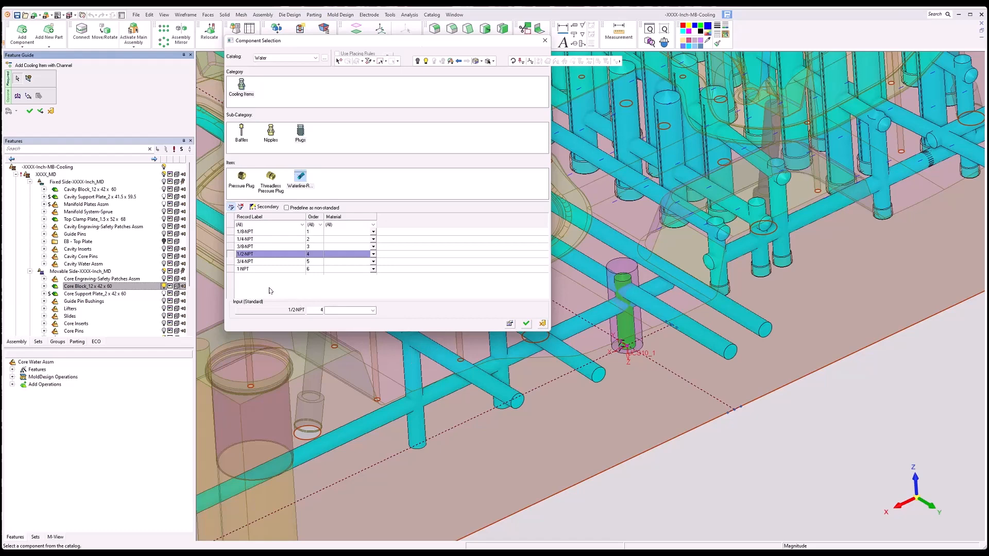
Step: Start a fourth vertical 1/2-NPT waterline on the bottom face and reference the crossing channel and the fourth waterline
{"action": "left_click", "coordinate": [526, 324]}
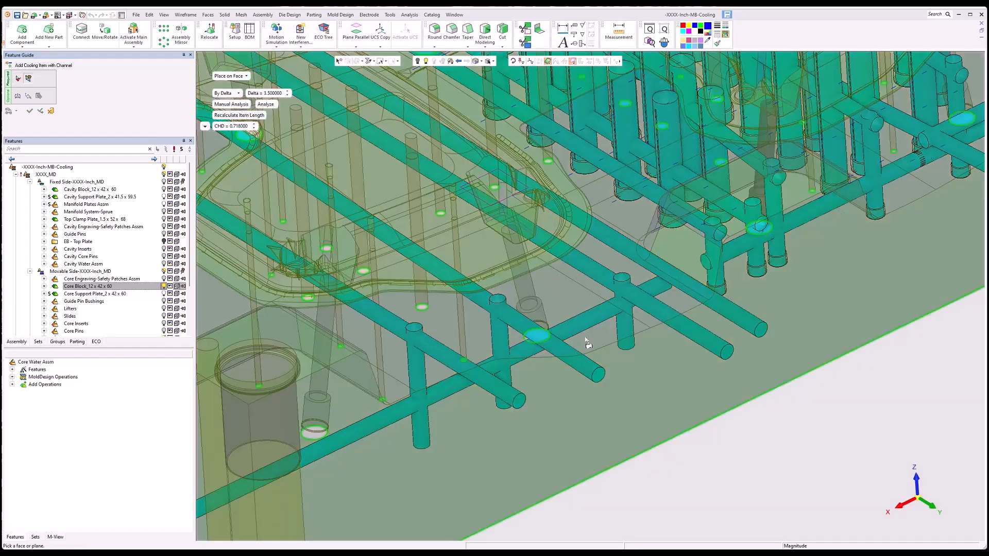
{"action": "left_click", "coordinate": [588, 344]}
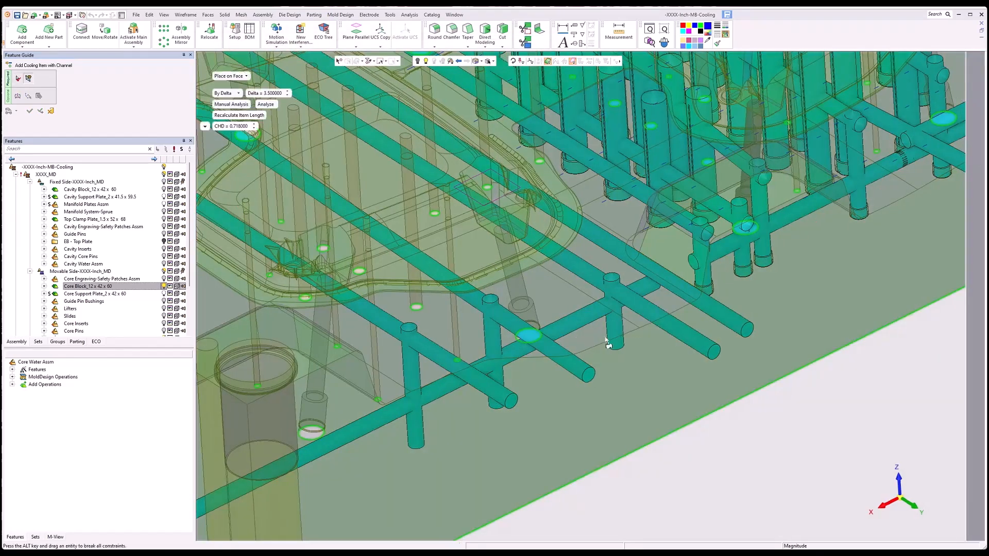
{"action": "left_click", "coordinate": [980, 281]}
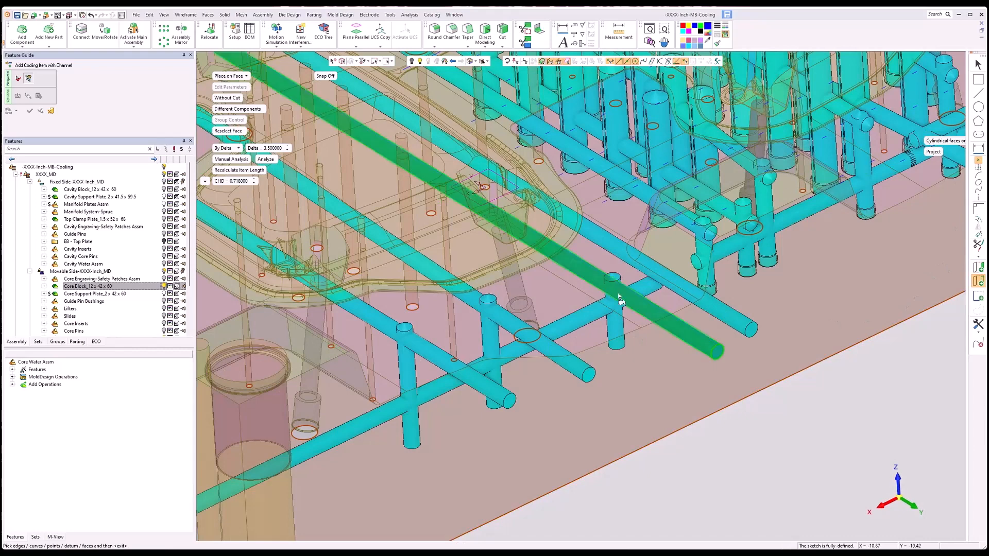
{"action": "left_click", "coordinate": [657, 288]}
{"action": "left_click", "coordinate": [680, 289]}
{"action": "middle_click", "coordinate": [661, 336]}
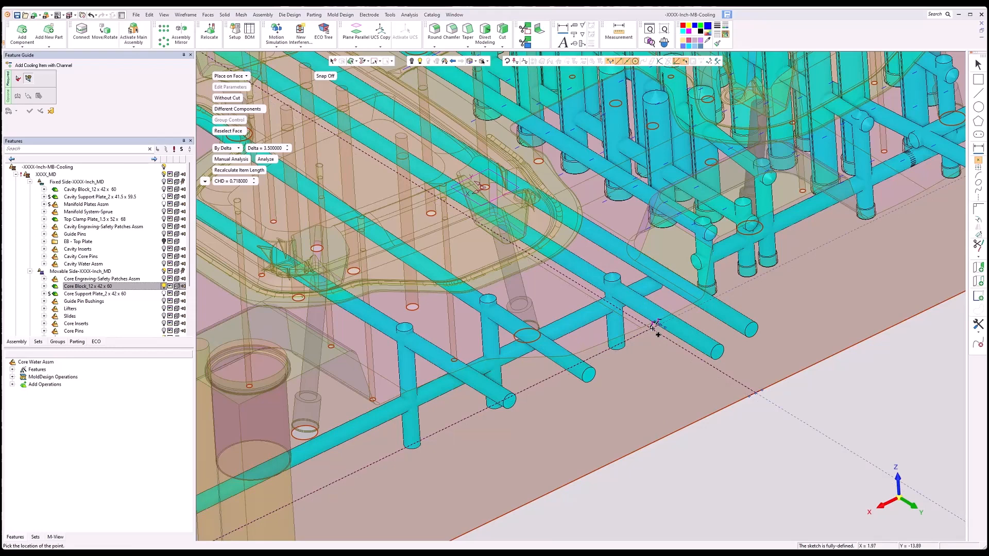
Step: Place the fourth vertical waterline at the reference intersection, set its delta to 4, and finish adding cooling items
{"action": "left_click", "coordinate": [652, 327]}
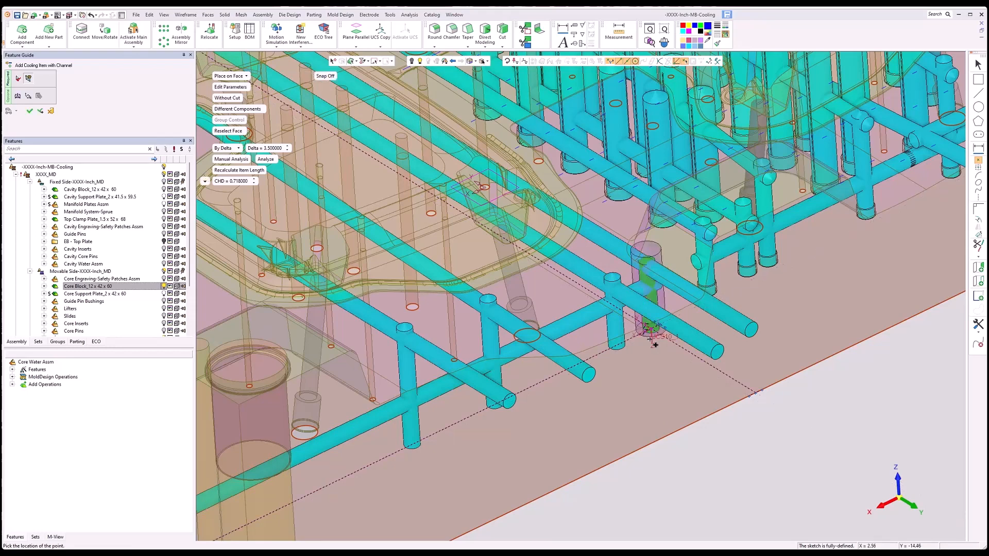
{"action": "left_click", "coordinate": [288, 147]}
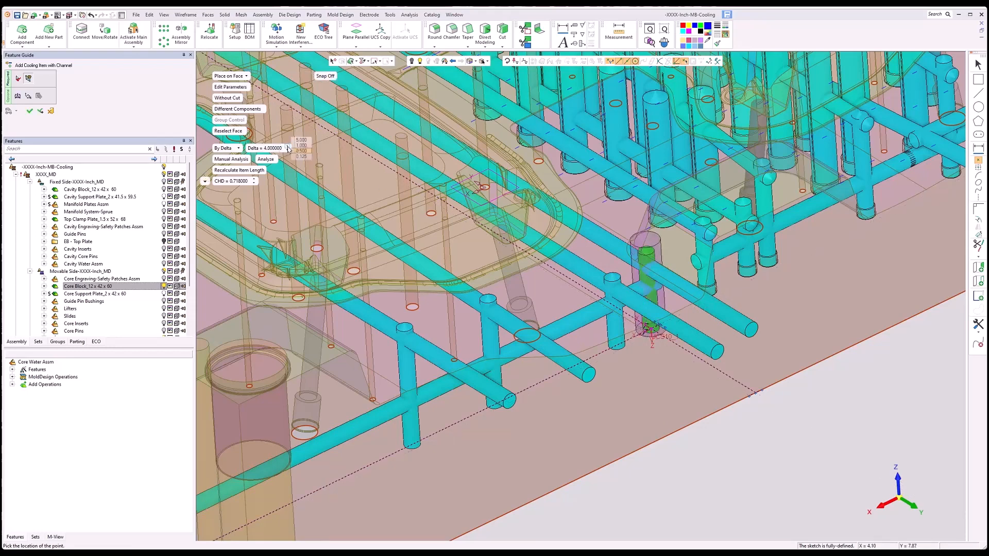
{"action": "left_click", "coordinate": [30, 110]}
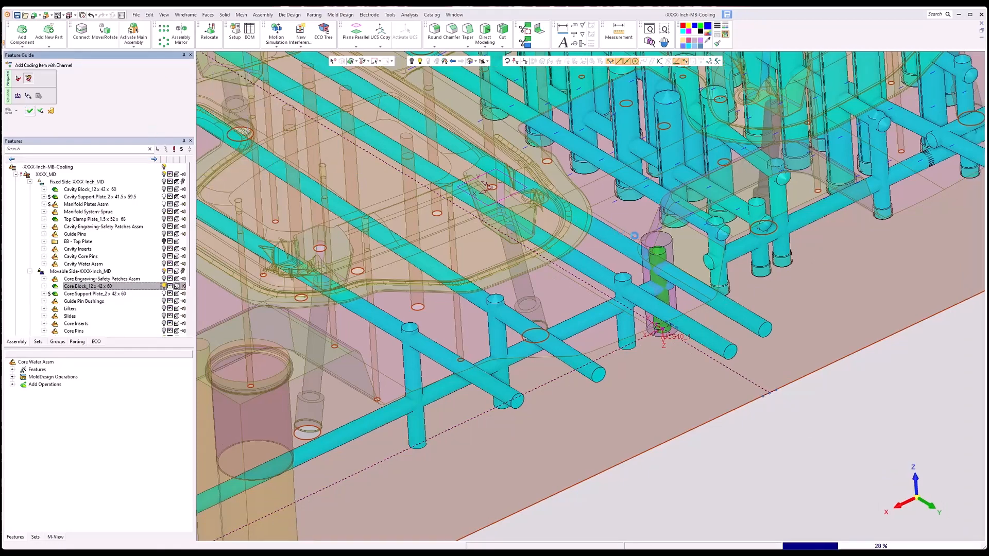
Step: Examine the core block's waterlines, crossing channel and vertical drops from several sides
{"action": "scroll", "coordinate": [634, 235], "scroll_direction": "down", "scroll_amount": 6}
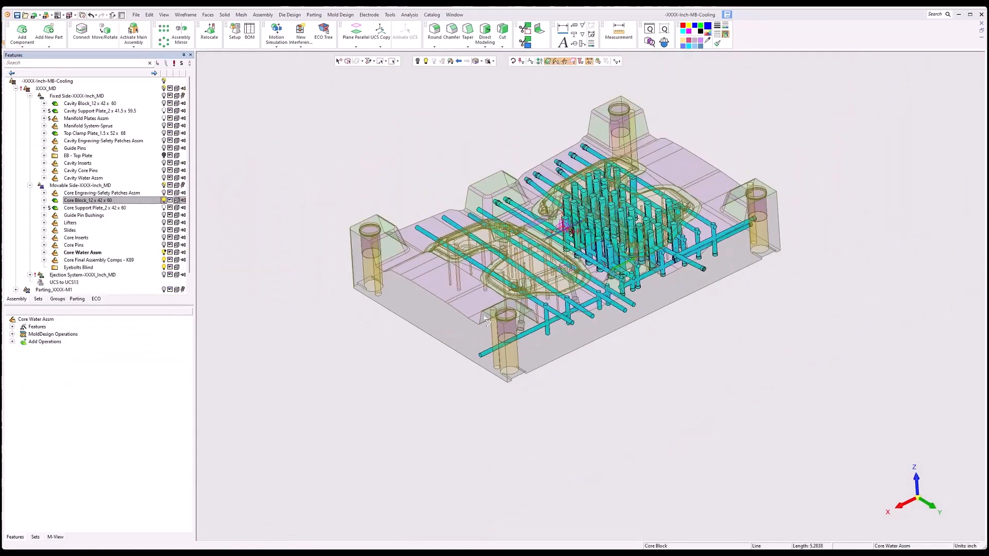
{"action": "middle_click_drag", "start_coordinate": [487, 319], "coordinate": [596, 360]}
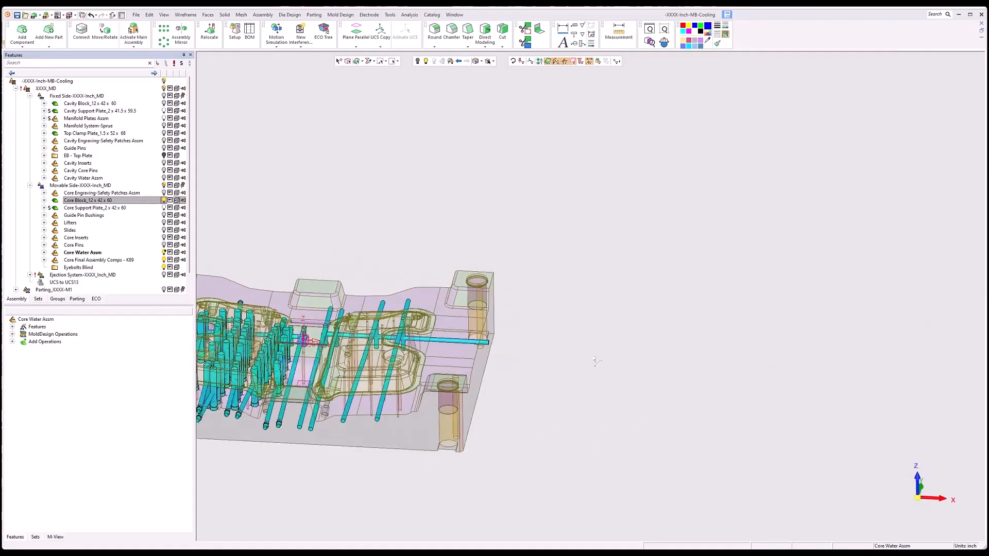
{"action": "middle_click_drag", "start_coordinate": [489, 360], "coordinate": [751, 297], "text": "ctrl"}
{"action": "middle_click_drag", "start_coordinate": [638, 320], "coordinate": [593, 337]}
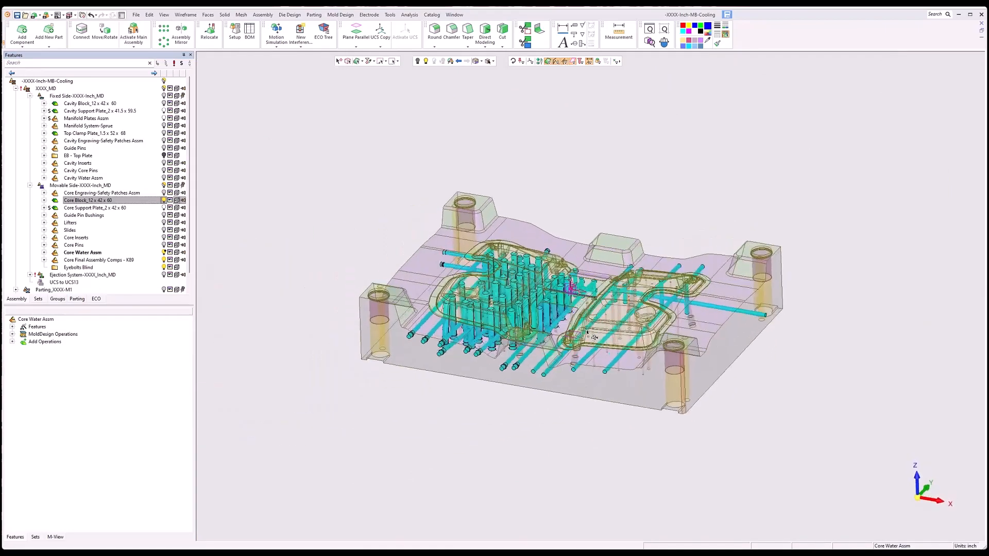
{"action": "scroll", "coordinate": [592, 340], "scroll_direction": "up", "scroll_amount": 3}
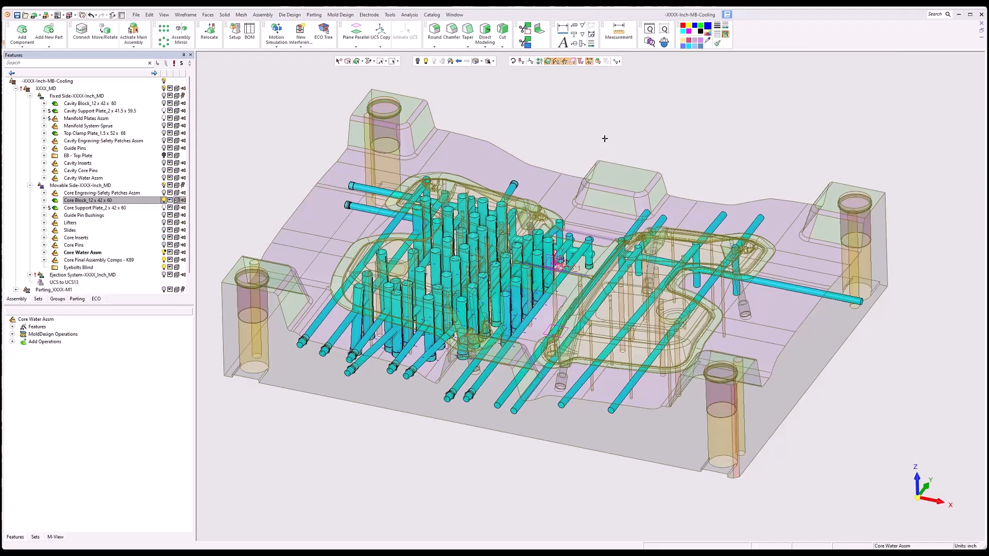
{"action": "middle_click_drag", "start_coordinate": [605, 139], "coordinate": [615, 166]}
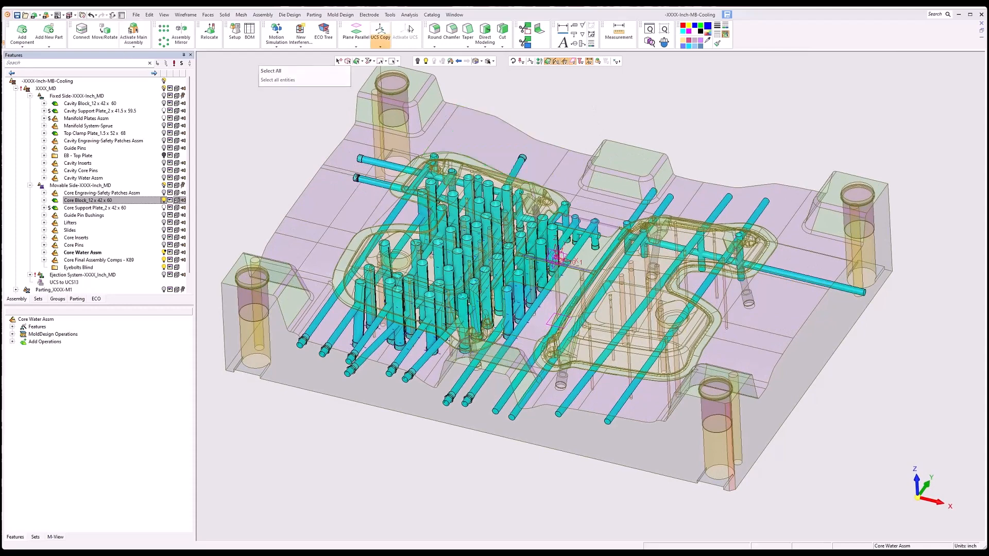
Step: Switch to the XXXX_MD-Cavity-Water assembly and view its cooling layout from the cavity side
{"action": "left_click", "coordinate": [454, 14]}
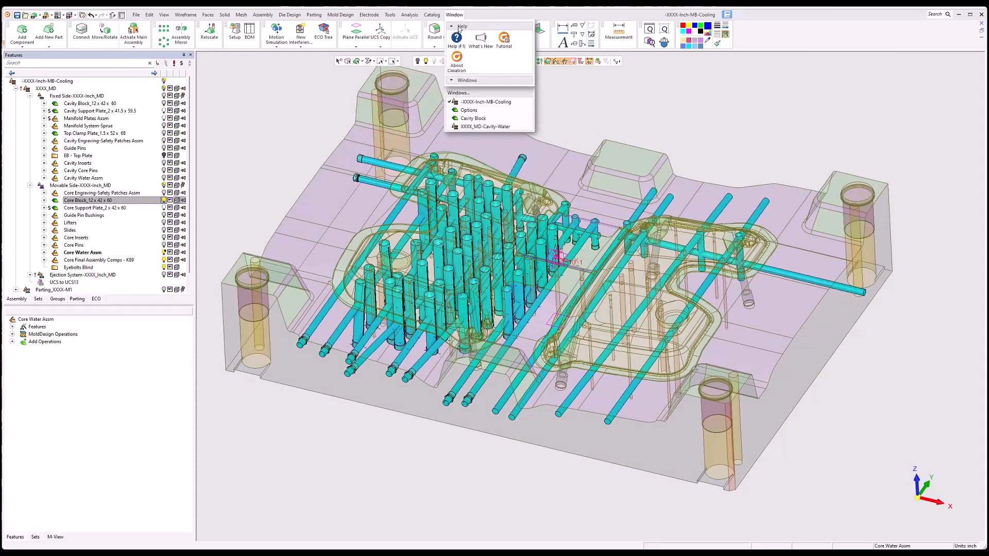
{"action": "left_click", "coordinate": [484, 126]}
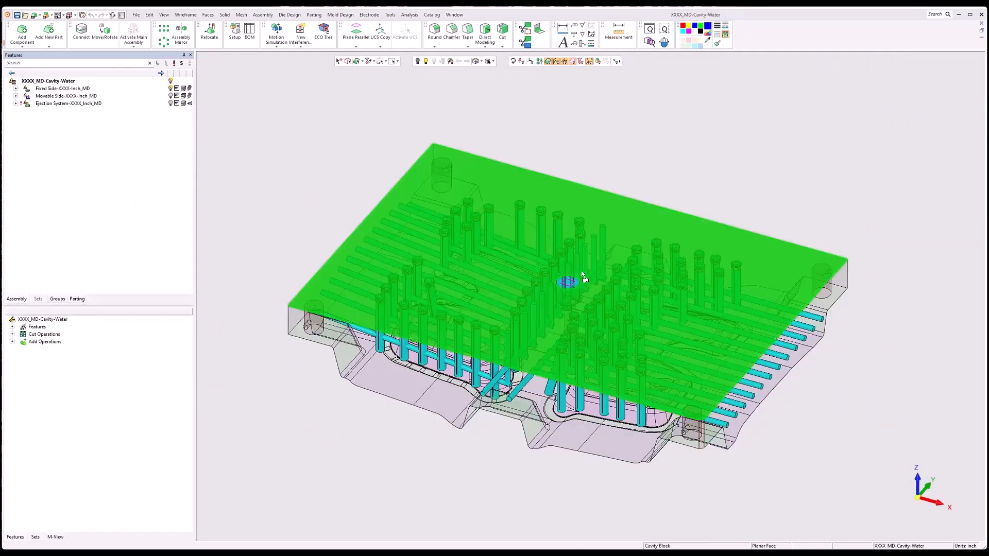
{"action": "middle_click_drag", "start_coordinate": [583, 273], "coordinate": [687, 284]}
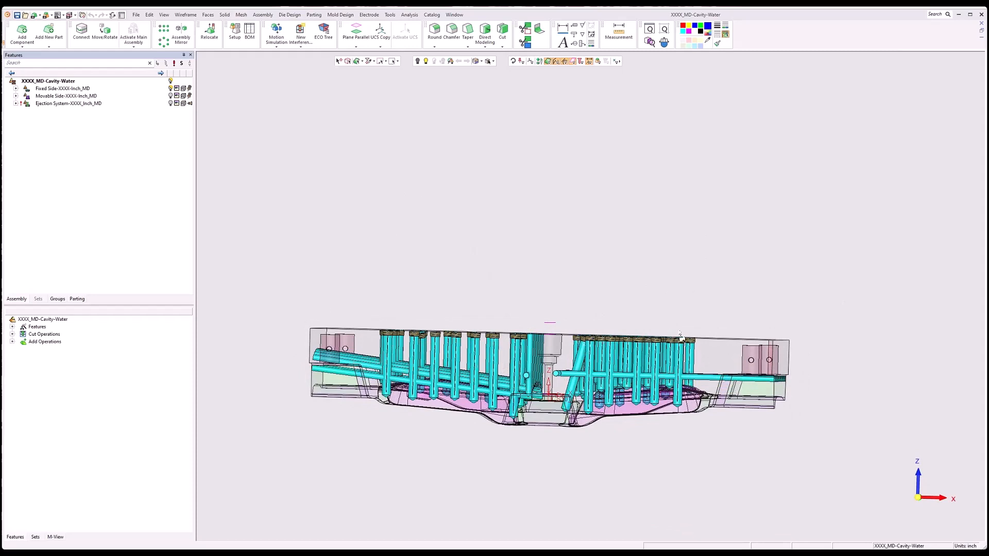
{"action": "middle_click_drag", "start_coordinate": [693, 344], "coordinate": [674, 145]}
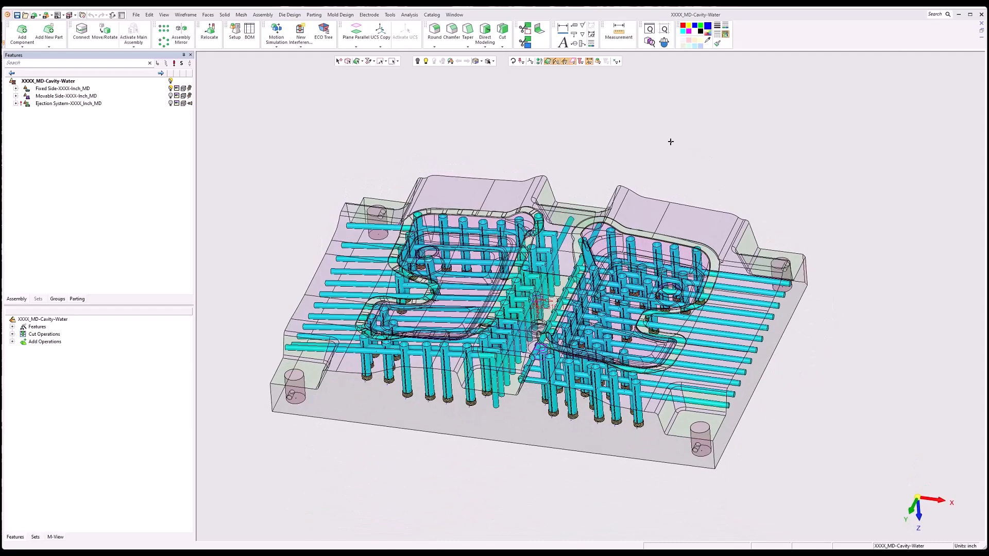
Step: Start a Cooling Distance Map and hide the Cavity Block in the fixed side so only the cooling channels remain
{"action": "left_click", "coordinate": [341, 14]}
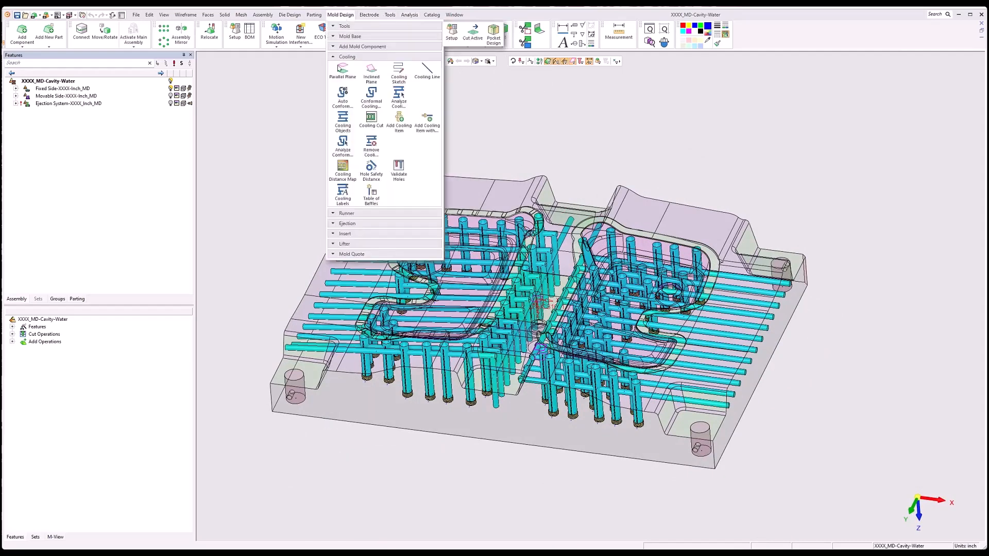
{"action": "left_click", "coordinate": [342, 167]}
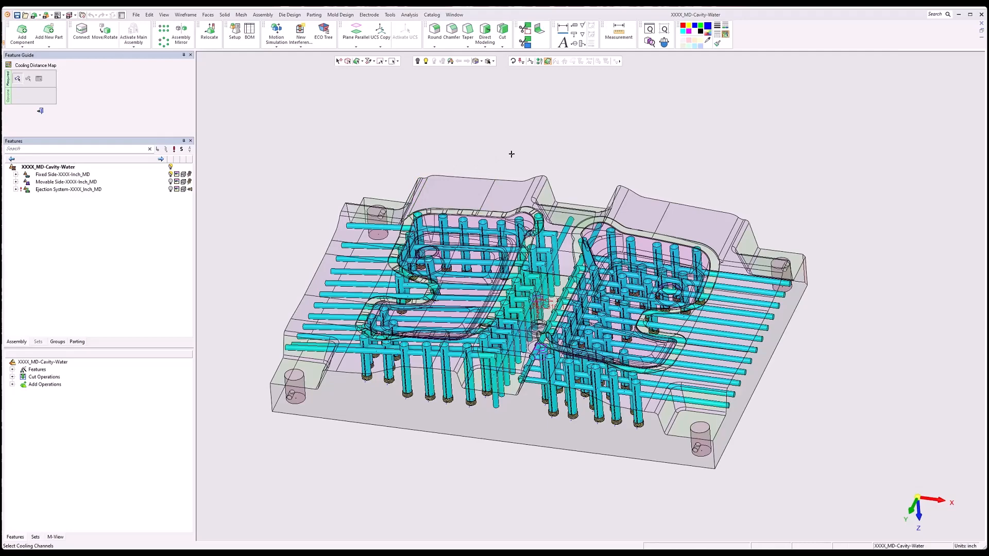
{"action": "middle_click_drag", "start_coordinate": [523, 171], "coordinate": [480, 163]}
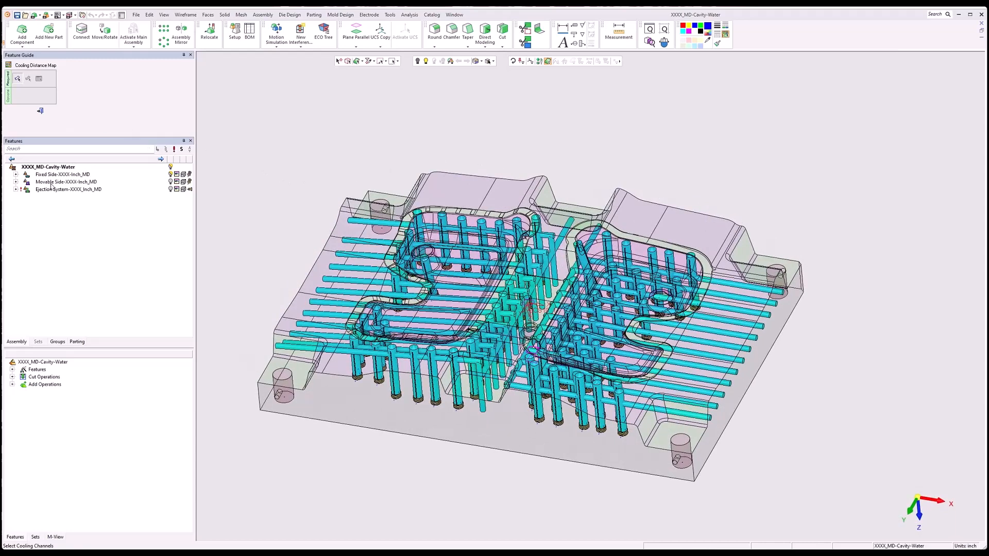
{"action": "left_click", "coordinate": [15, 183]}
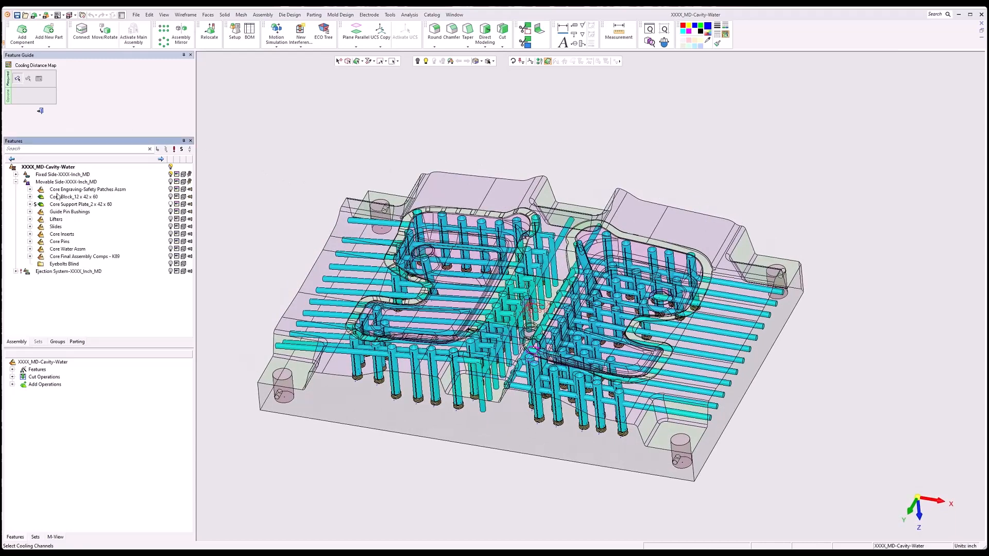
{"action": "left_click", "coordinate": [16, 176]}
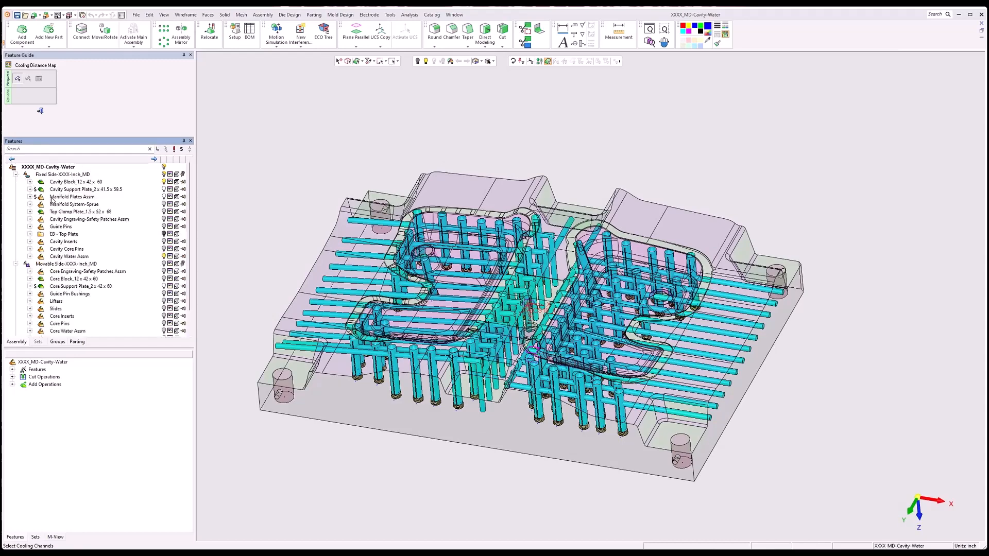
{"action": "left_click", "coordinate": [164, 184]}
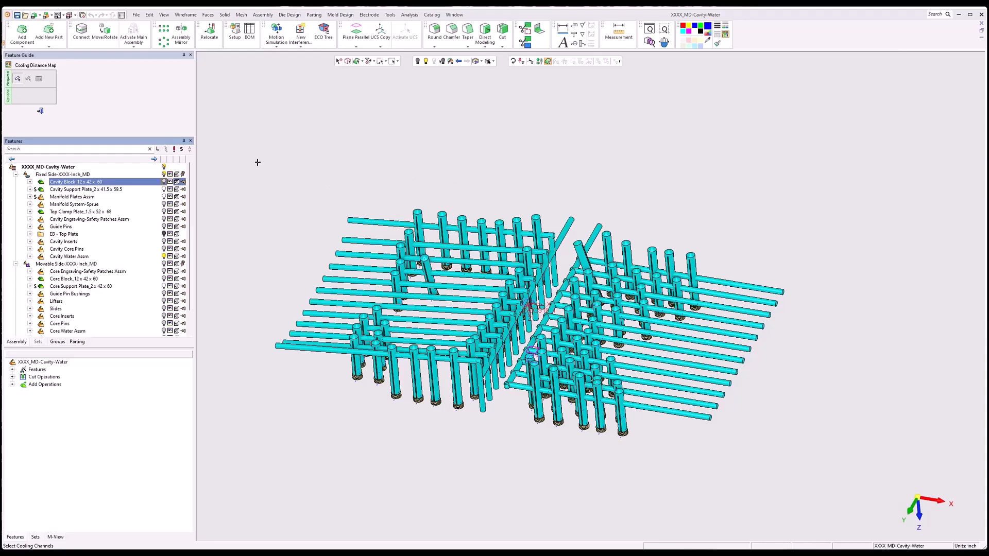
Step: Select all cooling channels for the distance map and show the Cavity Block again
{"action": "left_click_drag", "start_coordinate": [258, 164], "coordinate": [816, 459]}
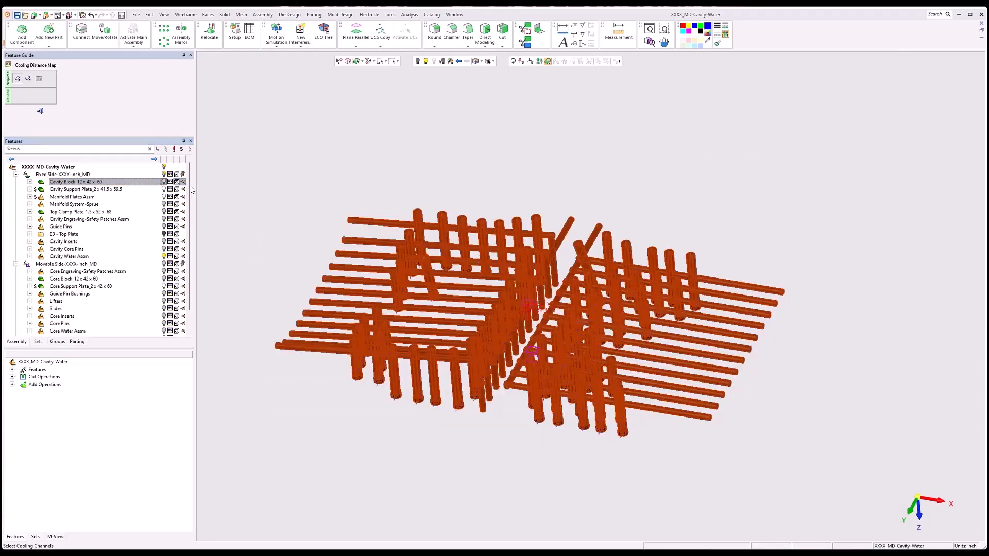
{"action": "left_click", "coordinate": [163, 182]}
{"action": "middle_click", "coordinate": [526, 147]}
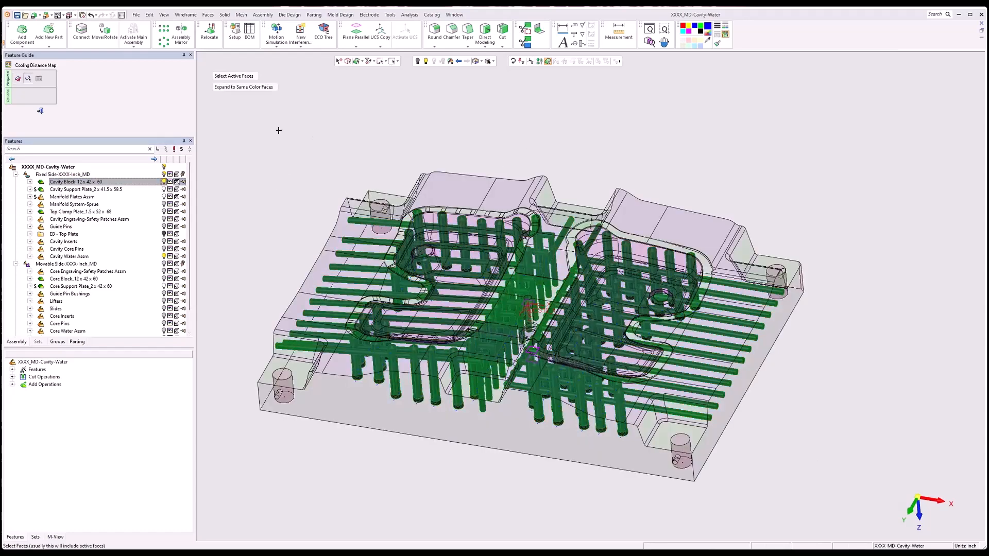
Step: Select the moulding faces of both cavities in the Cavity Block as the active faces for the distance map
{"action": "left_click", "coordinate": [448, 279]}
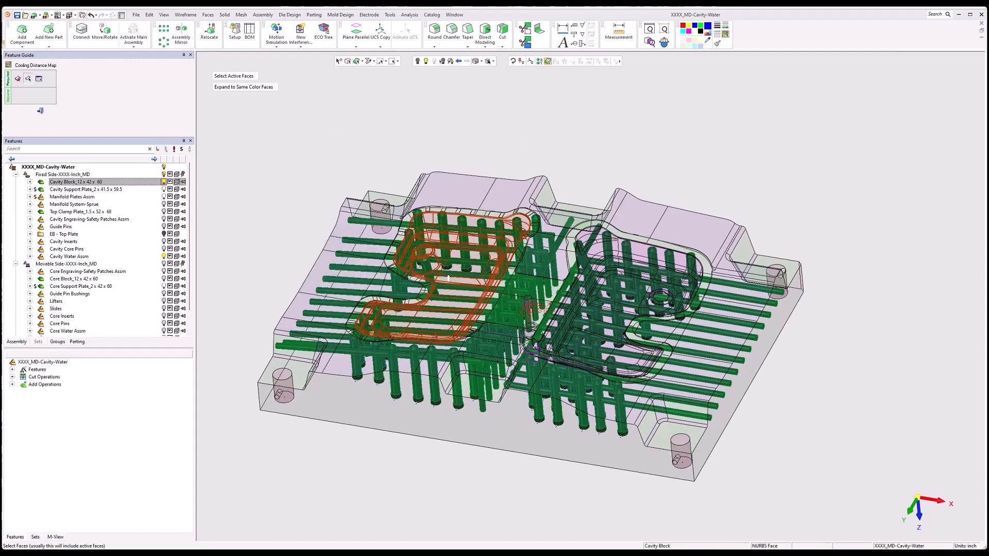
{"action": "left_click", "coordinate": [638, 256]}
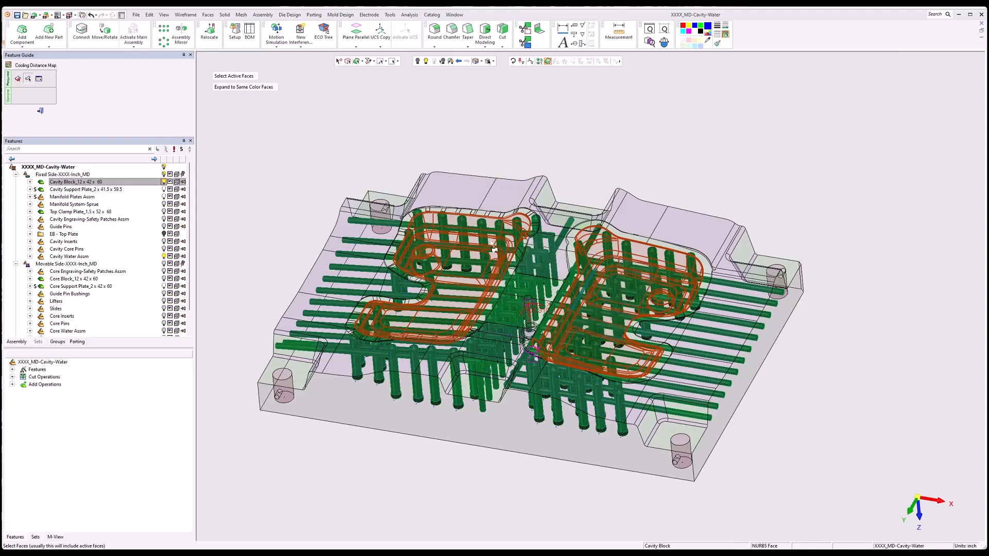
{"action": "middle_click", "coordinate": [339, 135]}
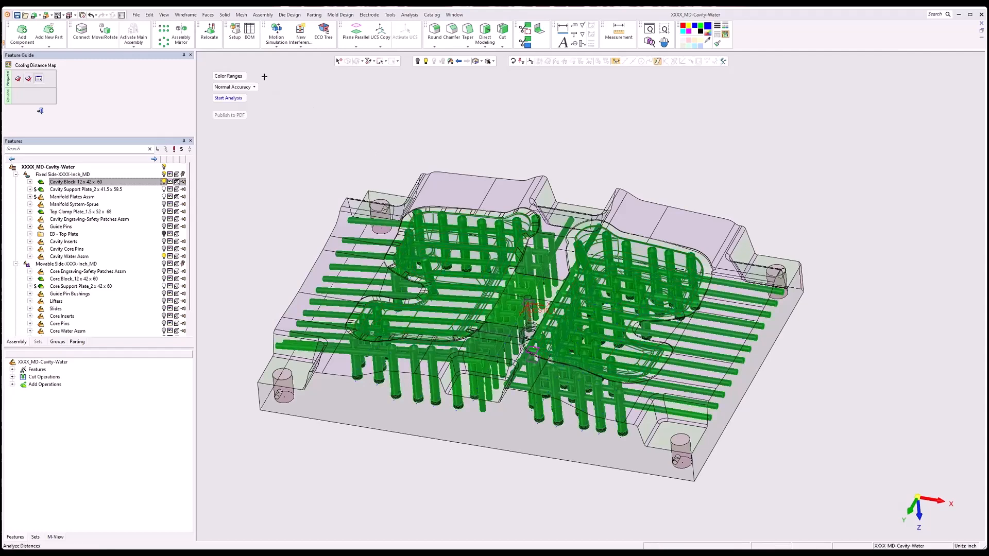
Step: Set the distance map's color range limits to 1, 1.25, 1.5, 1.6 and 1.8
{"action": "left_click", "coordinate": [233, 77]}
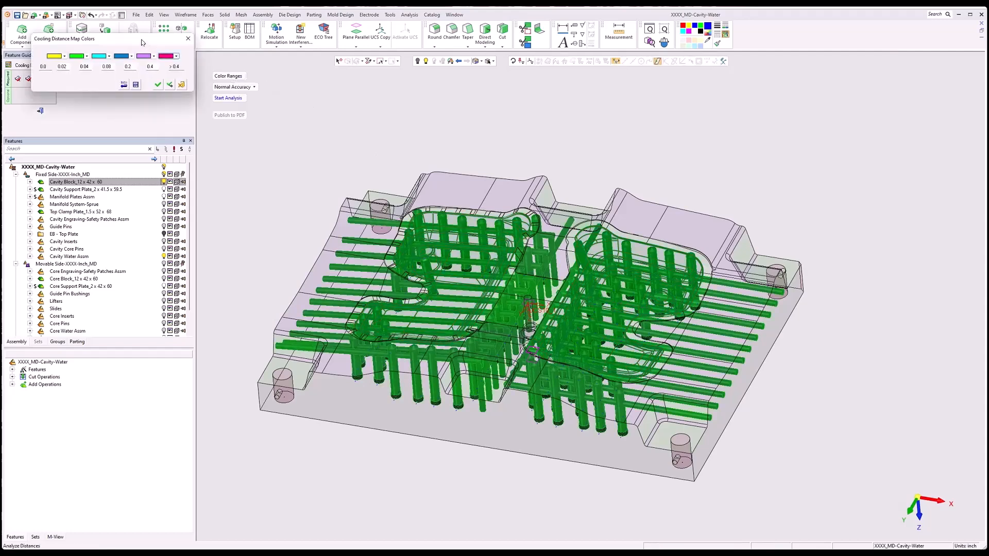
{"action": "left_click_drag", "start_coordinate": [143, 43], "coordinate": [400, 79]}
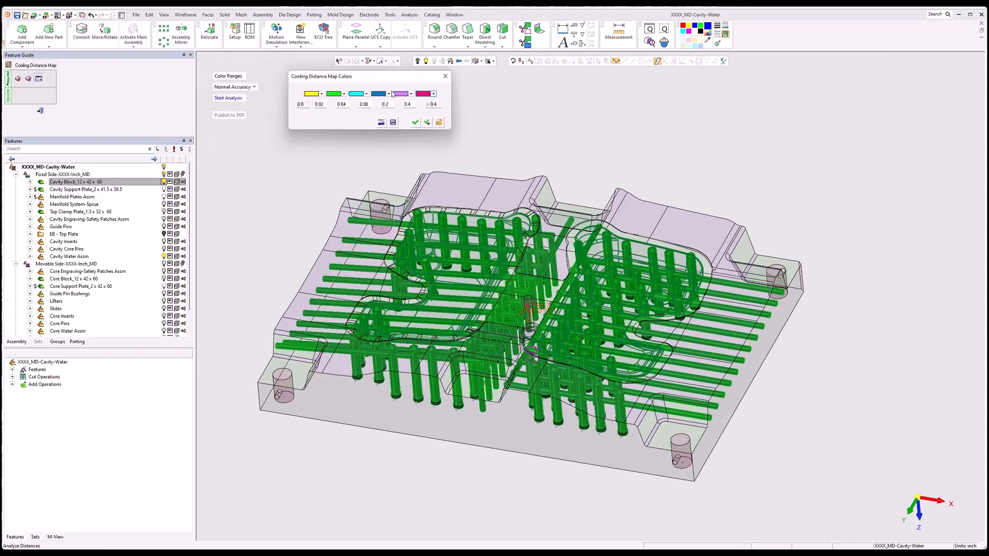
{"action": "double_click", "coordinate": [368, 105]}
{"action": "type", "text": "1.5"}
{"action": "double_click", "coordinate": [342, 104]}
{"action": "type", "text": "1"}
{"action": "double_click", "coordinate": [319, 104]}
{"action": "type", "text": "1"}
{"action": "double_click", "coordinate": [390, 104]}
{"action": "type", "text": "1"}
{"action": "double_click", "coordinate": [387, 105]}
{"action": "type", "text": "1"}
{"action": "double_click", "coordinate": [408, 105]}
{"action": "type", "text": "1.8"}
{"action": "left_click", "coordinate": [414, 122]}
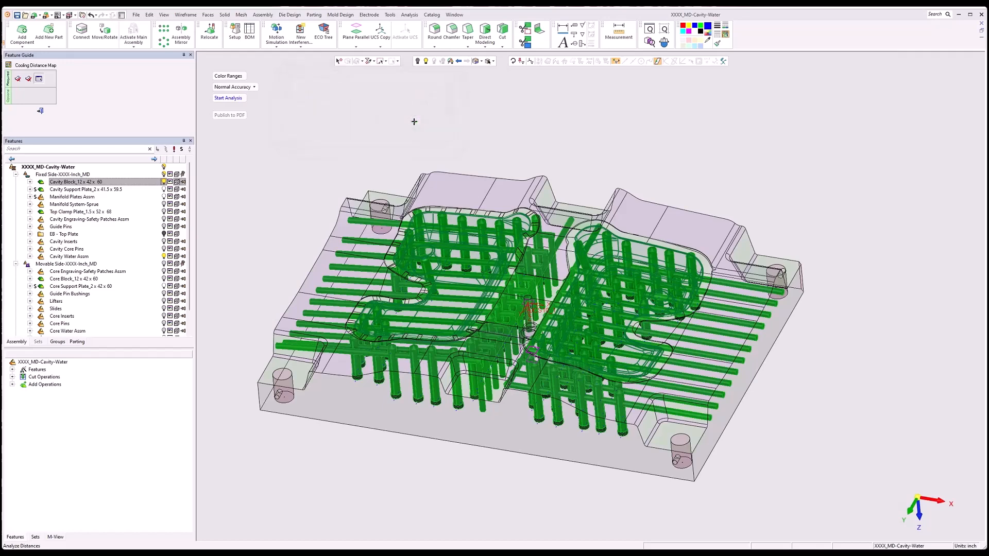
Step: Run the cooling distance analysis at normal accuracy and view the colored cavity faces up close
{"action": "left_click", "coordinate": [229, 98]}
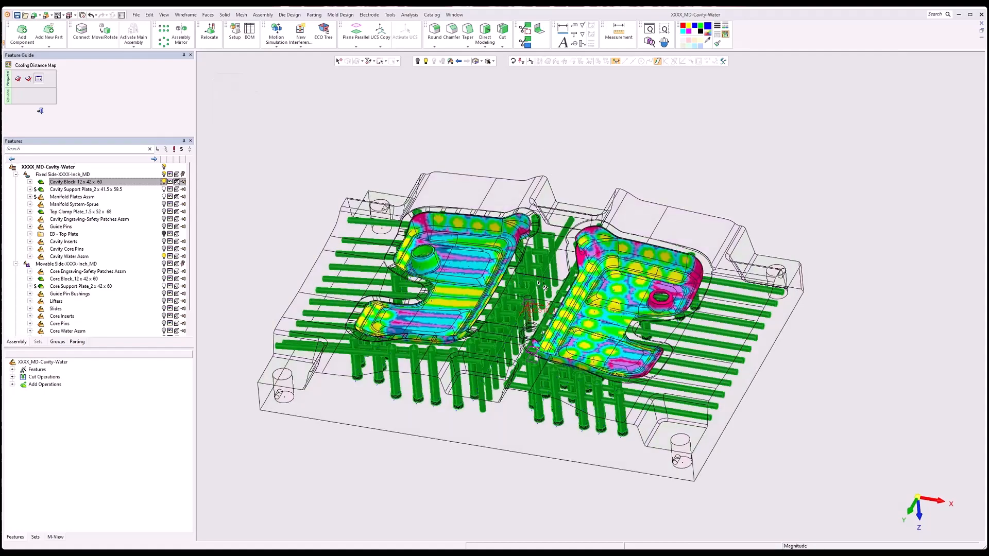
{"action": "middle_click_drag", "start_coordinate": [549, 217], "coordinate": [547, 308]}
{"action": "scroll", "coordinate": [547, 305], "scroll_direction": "up", "scroll_amount": 2}
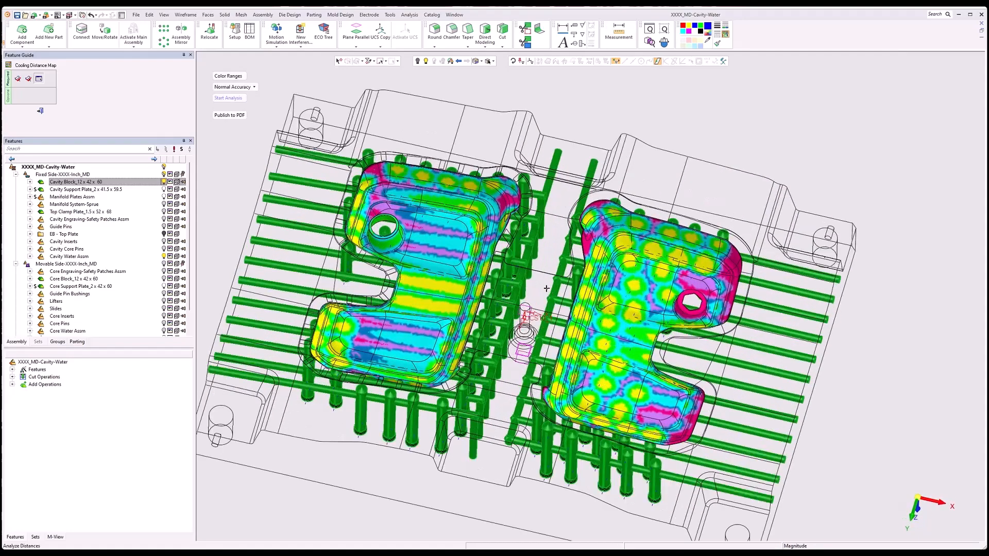
Step: Examine the distance map on both cavities from several angles against the color range legend
{"action": "left_click", "coordinate": [230, 76]}
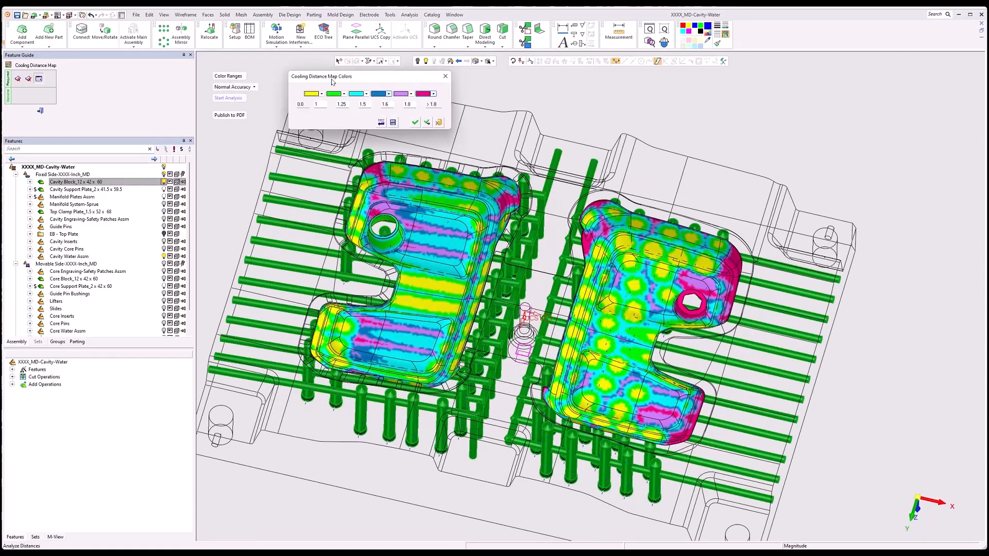
{"action": "left_click_drag", "start_coordinate": [377, 78], "coordinate": [630, 80]}
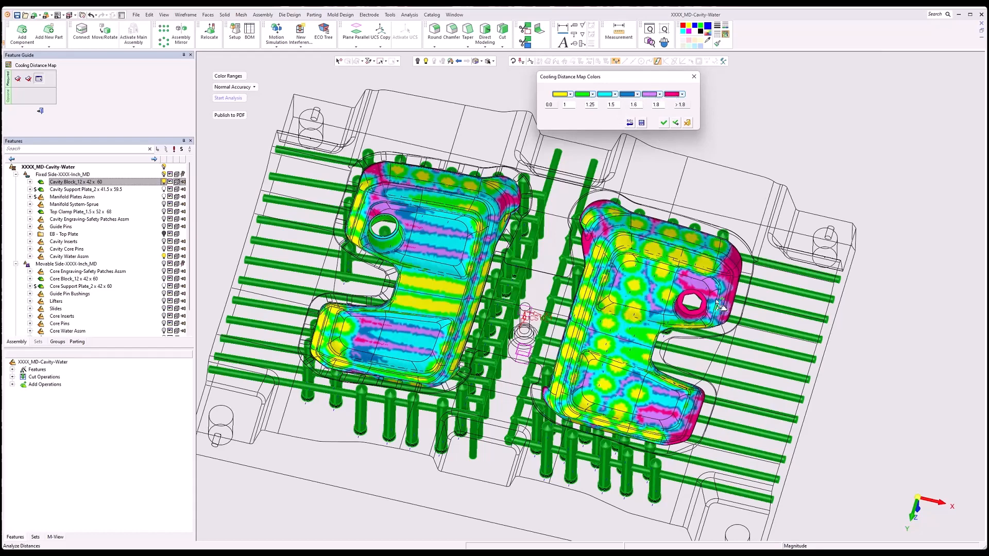
{"action": "middle_click_drag", "start_coordinate": [739, 307], "coordinate": [757, 311]}
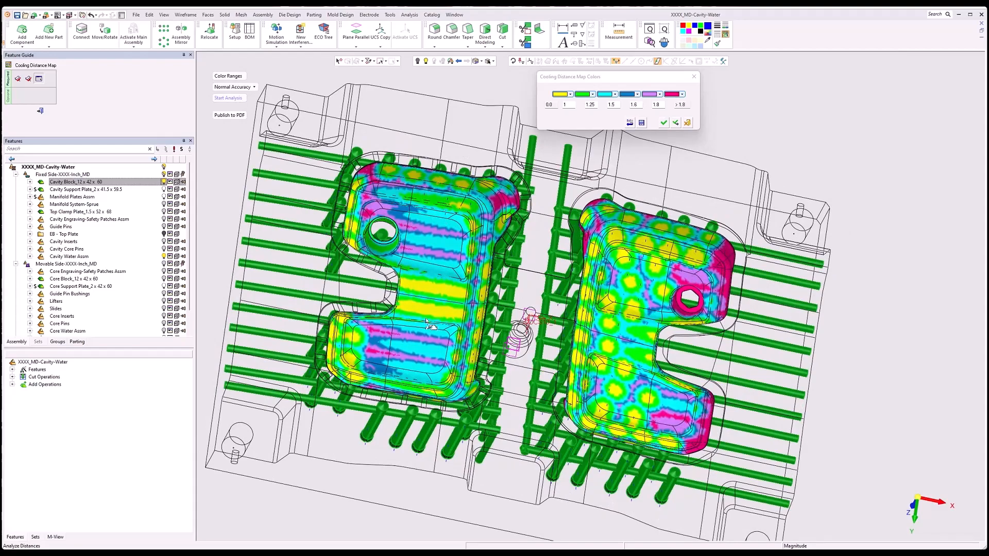
{"action": "middle_click_drag", "start_coordinate": [419, 305], "coordinate": [400, 278]}
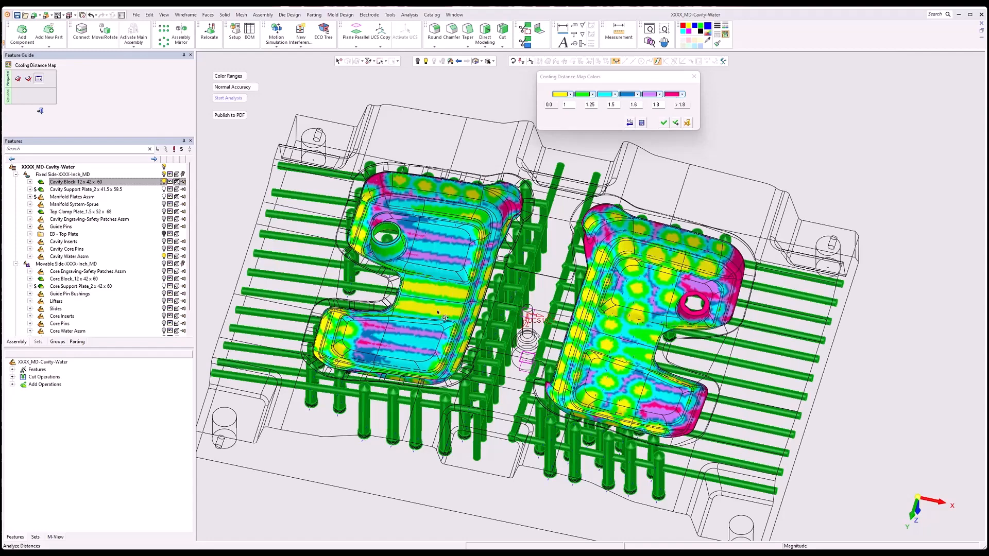
{"action": "middle_click_drag", "start_coordinate": [439, 305], "coordinate": [442, 315]}
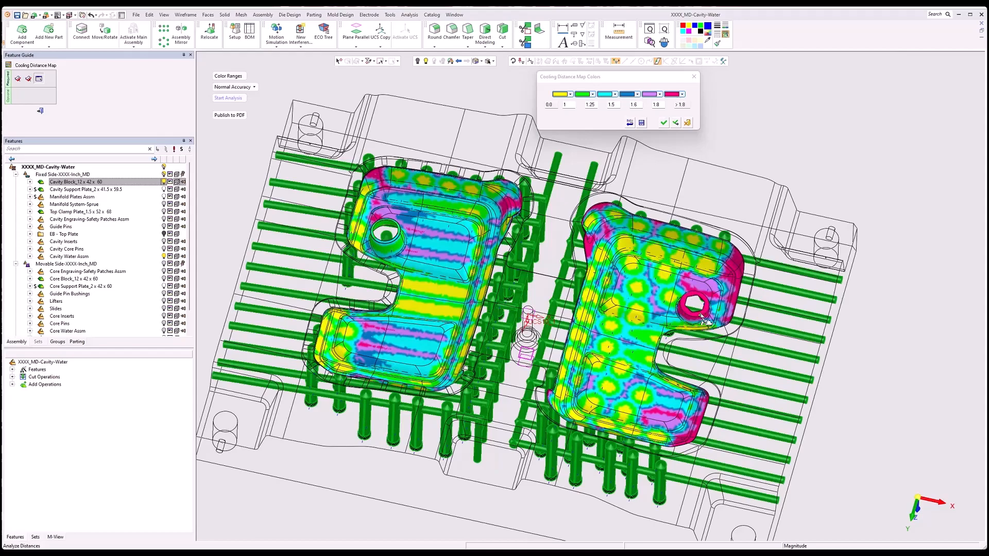
{"action": "mouse_move", "coordinate": [733, 319]}
{"action": "middle_click_drag", "start_coordinate": [727, 326], "coordinate": [714, 392]}
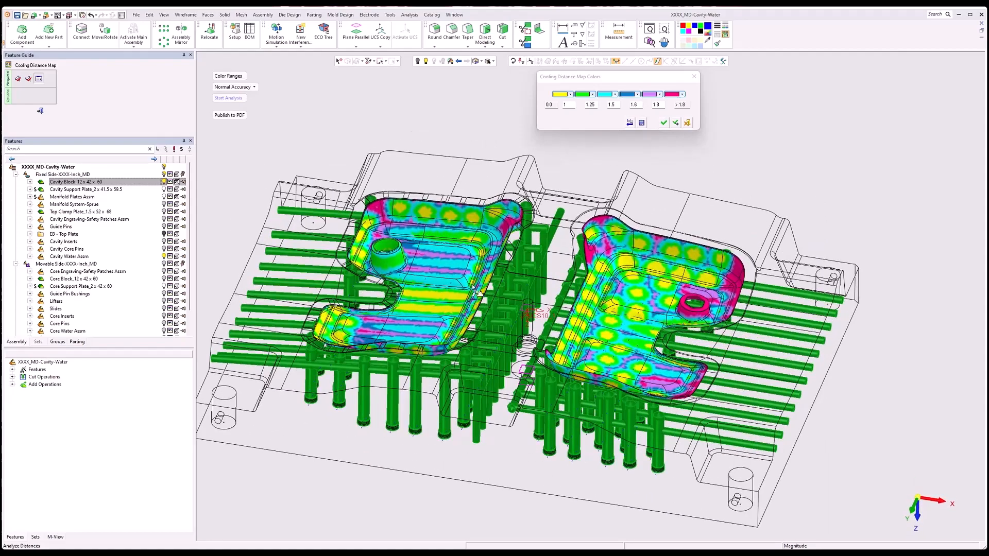
{"action": "middle_click_drag", "start_coordinate": [476, 291], "coordinate": [424, 246]}
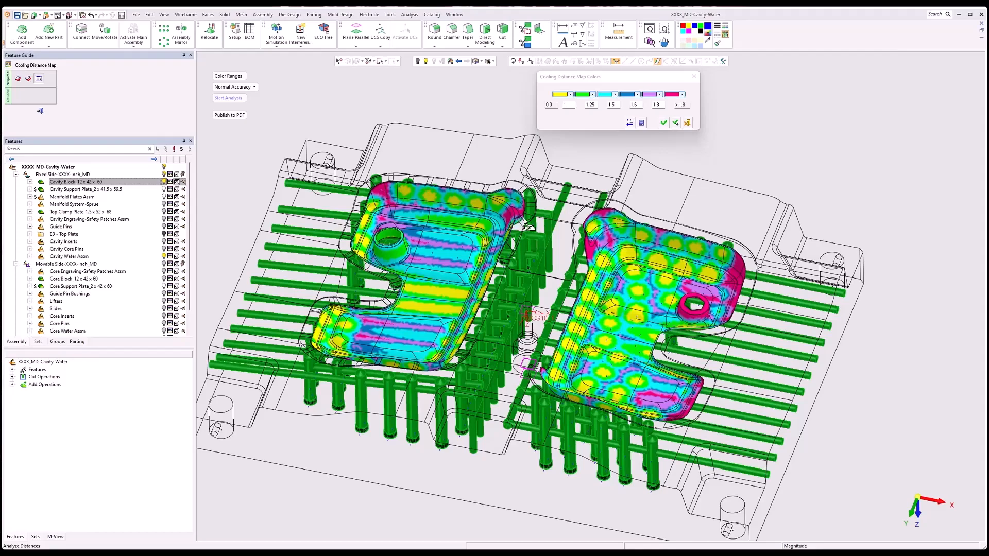
{"action": "mouse_move", "coordinate": [524, 219]}
{"action": "middle_mouse_down"}
{"action": "mouse_move", "coordinate": [520, 230]}
{"action": "mouse_move", "coordinate": [512, 211]}
{"action": "middle_mouse_up"}
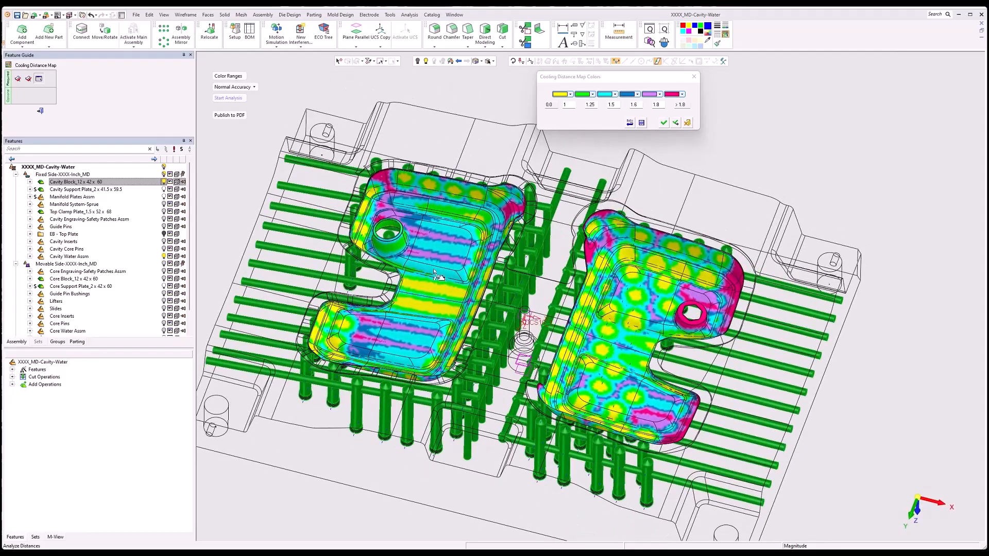
{"action": "scroll", "coordinate": [487, 301], "scroll_direction": "down", "scroll_amount": 3}
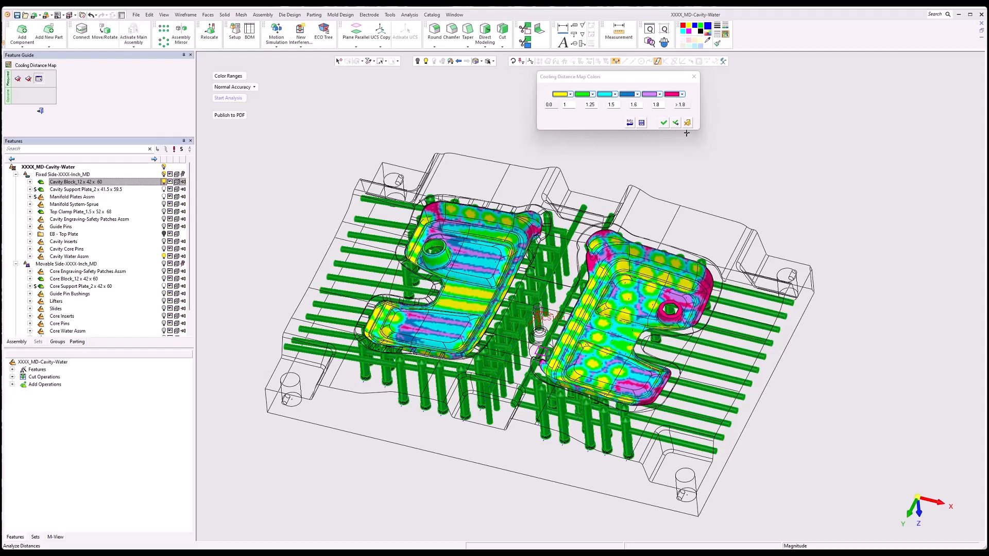
{"action": "left_click", "coordinate": [663, 123]}
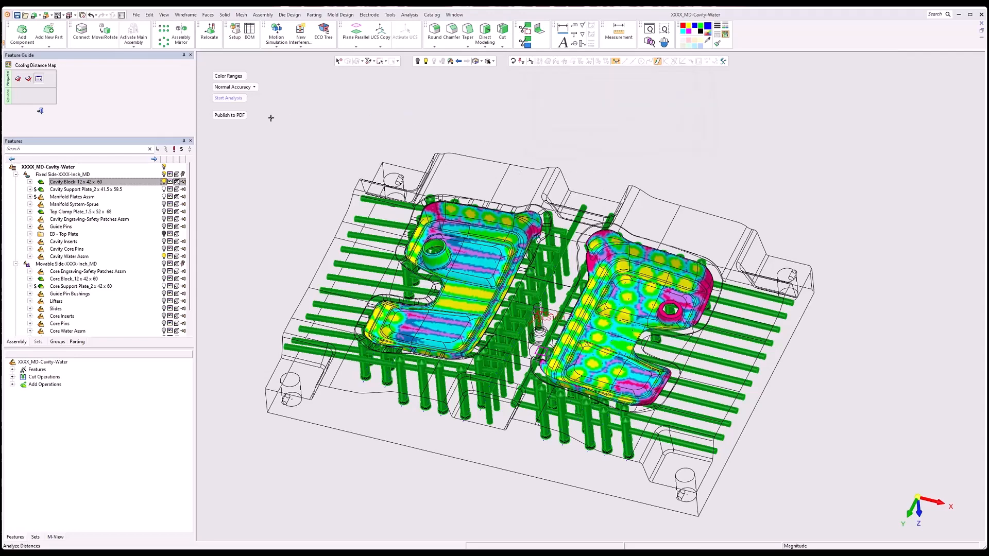
Step: Publish the distance map to PDF with the CoolingDistanceMap_Report template and always trust the report's 3D content
{"action": "left_click", "coordinate": [226, 116]}
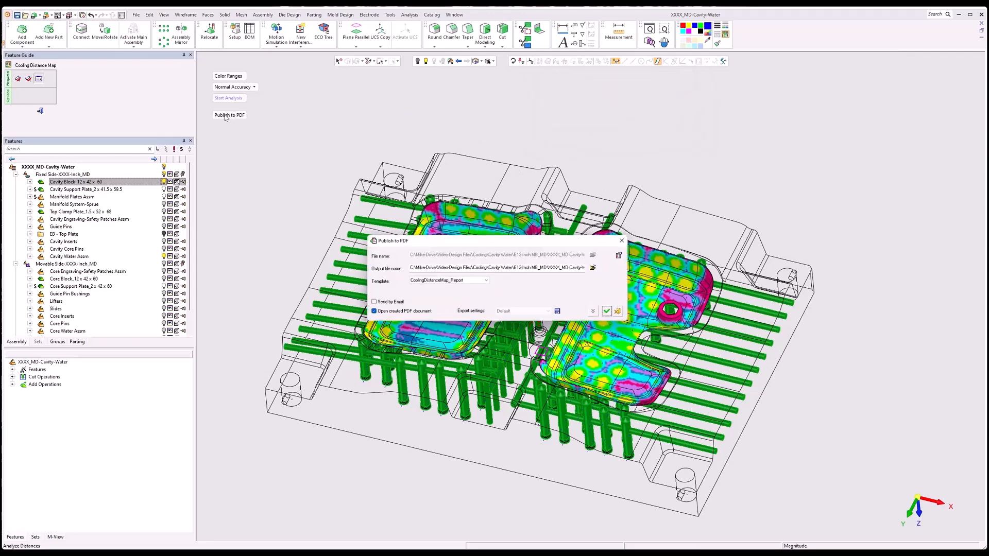
{"action": "left_click", "coordinate": [610, 312]}
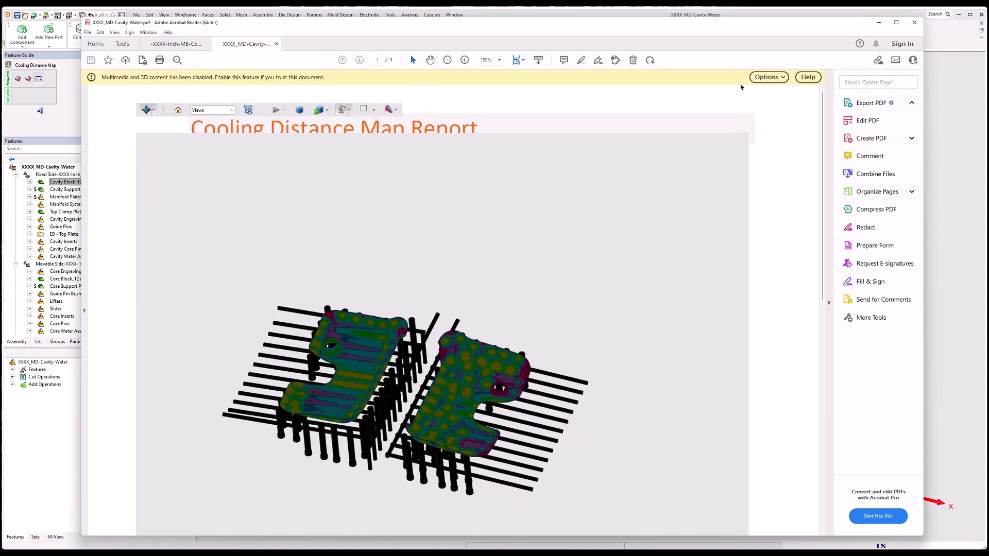
{"action": "left_click", "coordinate": [768, 77]}
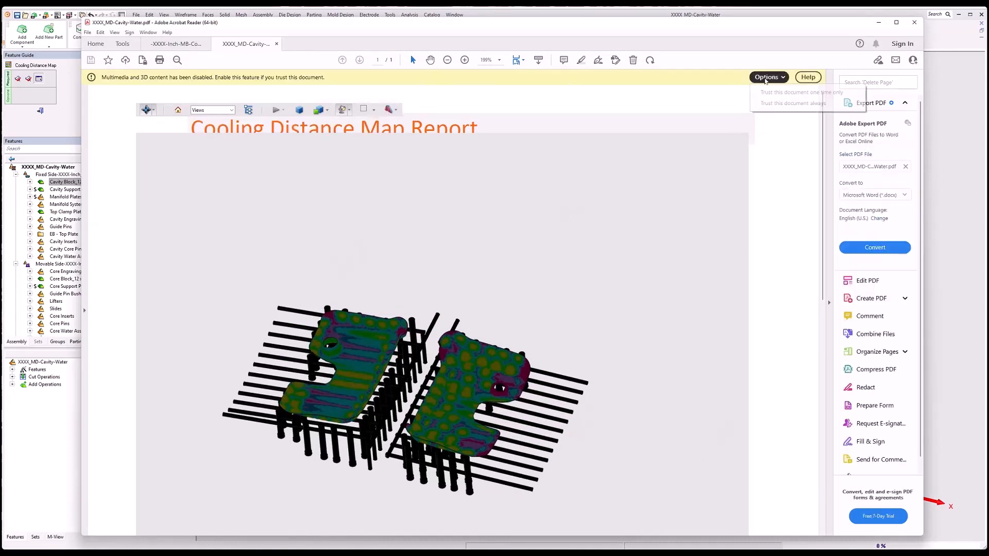
{"action": "left_click", "coordinate": [777, 104]}
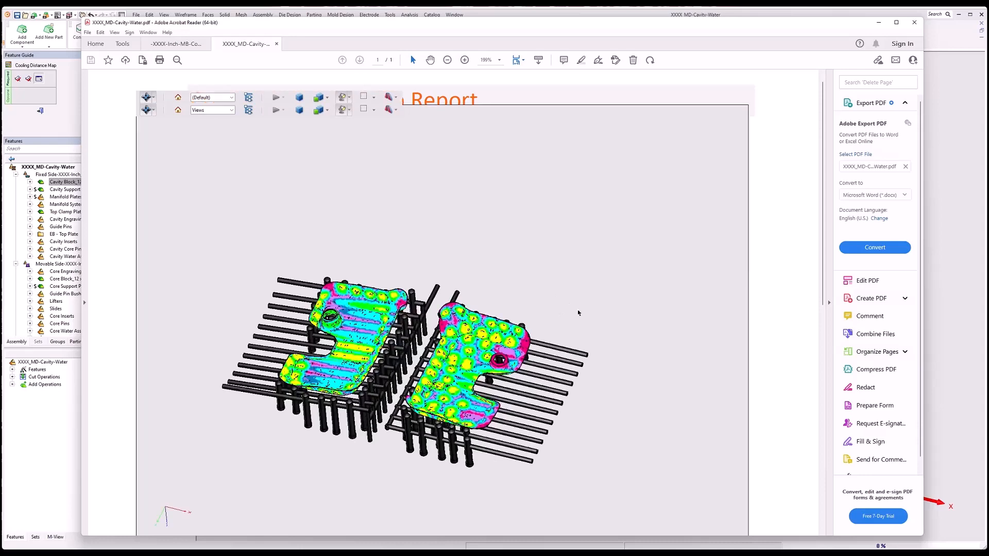
Step: Inspect the PDF report's 3D map and distance ranges, and close all PDF tabs
{"action": "left_click_drag", "start_coordinate": [564, 323], "coordinate": [373, 333]}
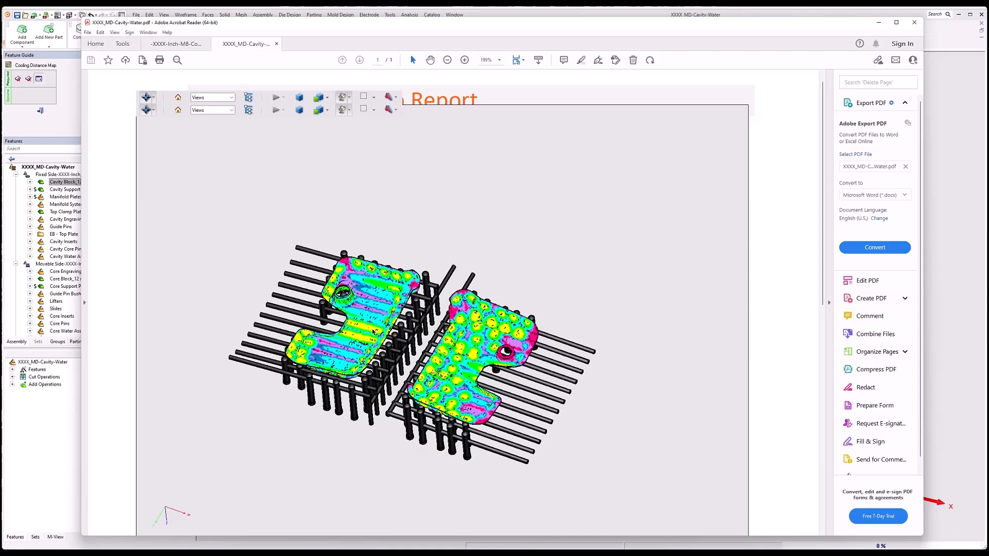
{"action": "left_click_drag", "start_coordinate": [324, 428], "coordinate": [325, 427]}
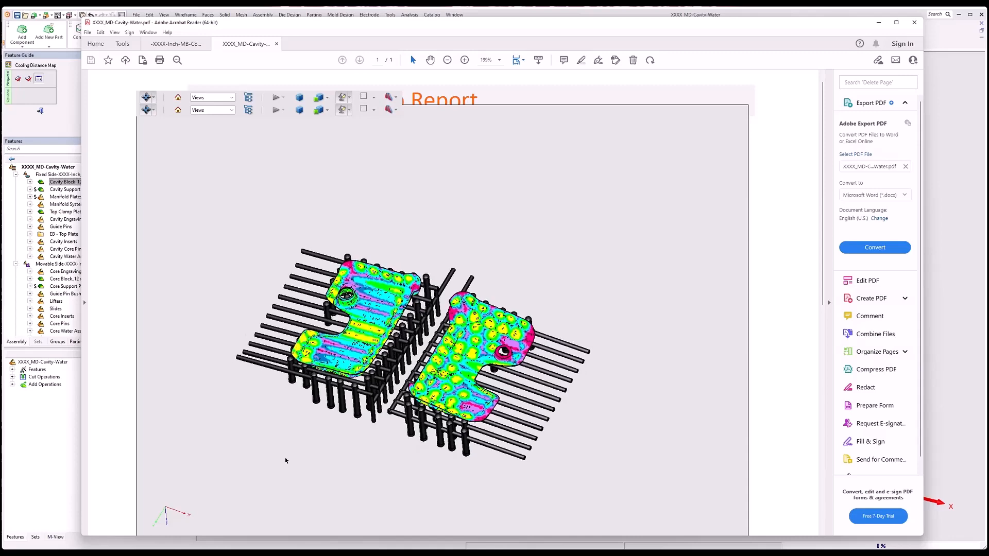
{"action": "scroll", "coordinate": [714, 390], "scroll_direction": "down", "scroll_amount": 5}
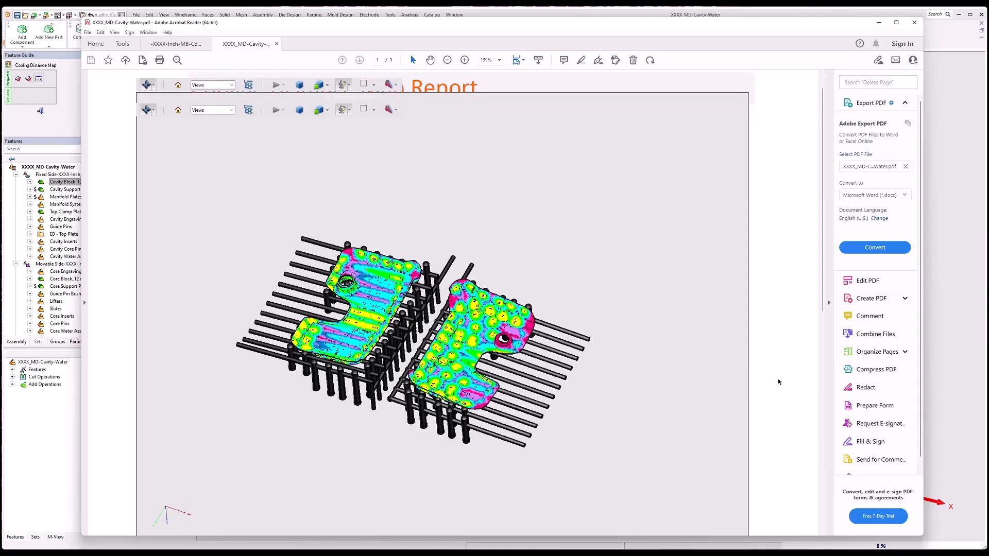
{"action": "scroll", "coordinate": [781, 383], "scroll_direction": "down", "scroll_amount": 3}
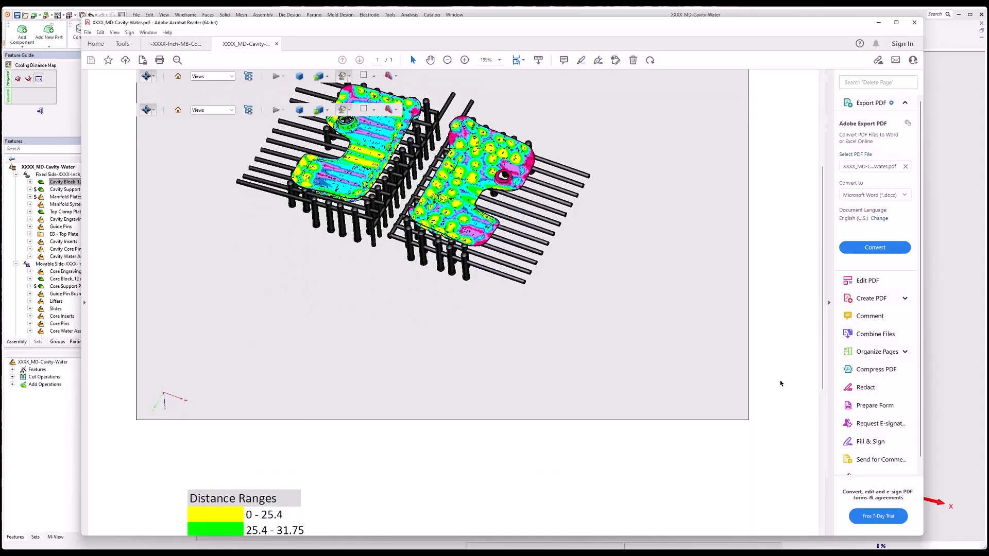
{"action": "scroll", "coordinate": [781, 384], "scroll_direction": "up", "scroll_amount": 8}
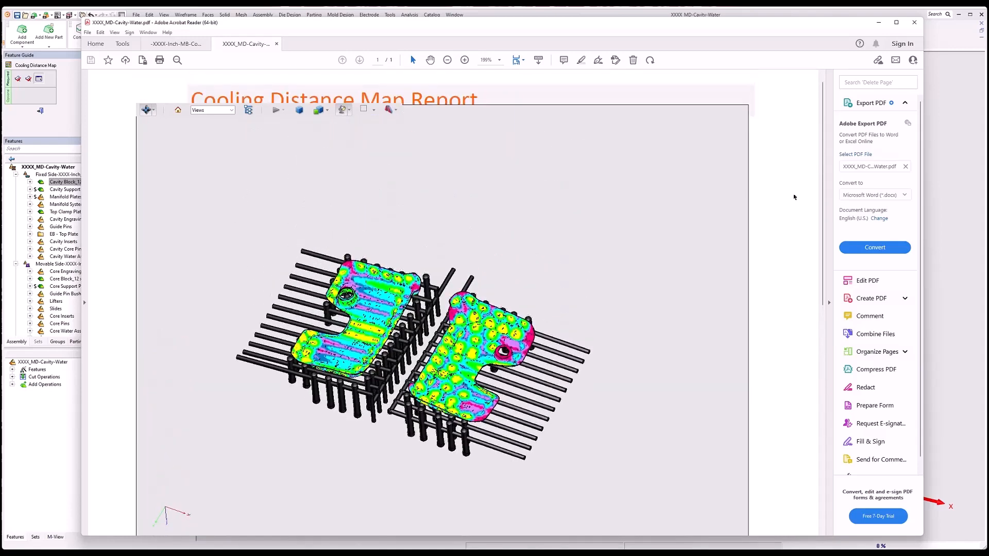
{"action": "left_click", "coordinate": [914, 22]}
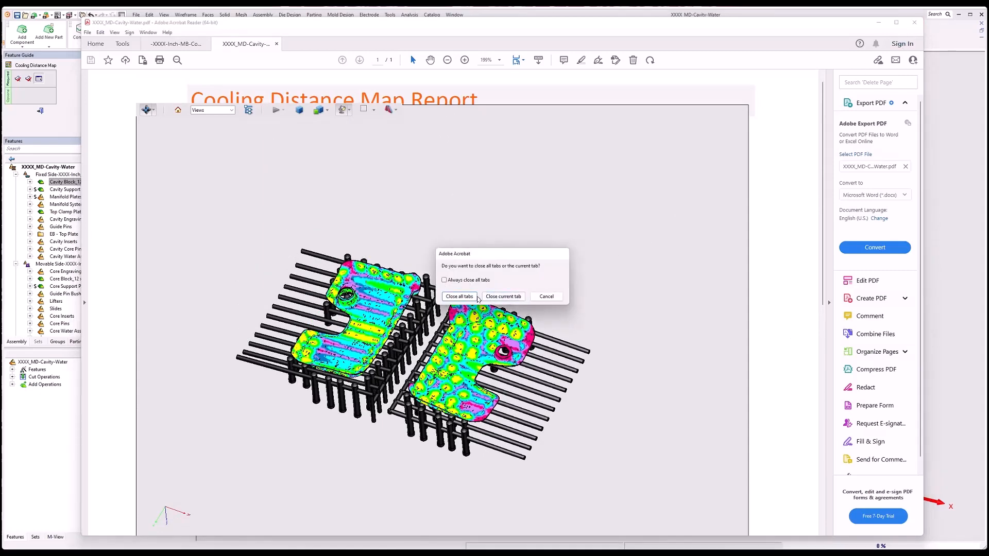
{"action": "left_click", "coordinate": [461, 296]}
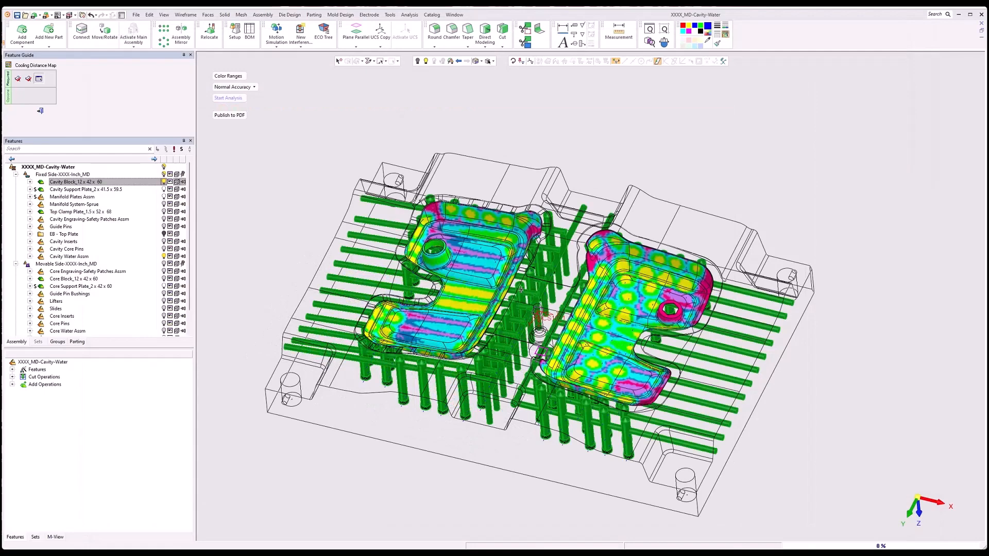
Step: Probe the cooling distances up close on one cavity's floor, around its boss and at its upper corner
{"action": "scroll", "coordinate": [522, 290], "scroll_direction": "up", "scroll_amount": 3}
{"action": "scroll", "coordinate": [485, 223], "scroll_direction": "up", "scroll_amount": 3}
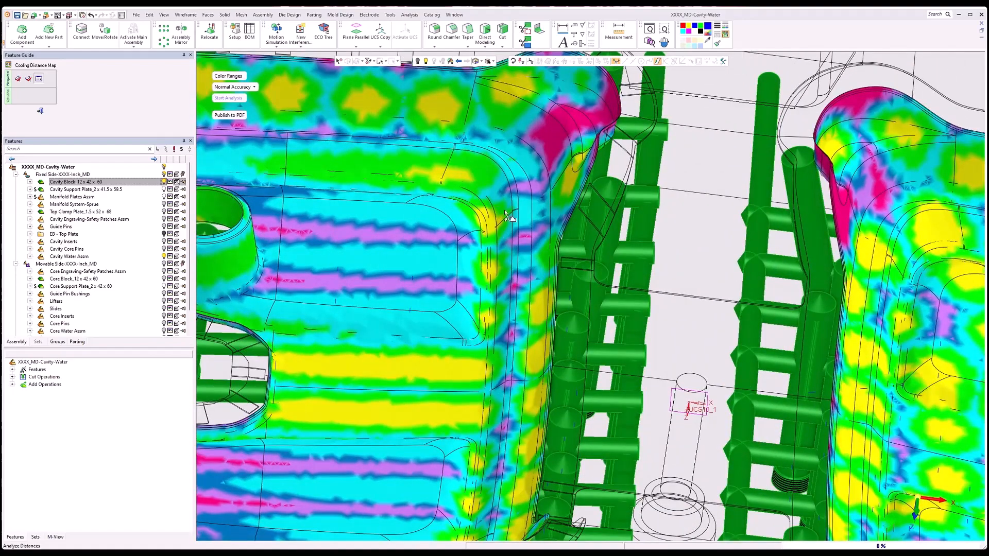
{"action": "mouse_move", "coordinate": [505, 213]}
{"action": "middle_click_drag", "start_coordinate": [331, 230], "coordinate": [248, 161]}
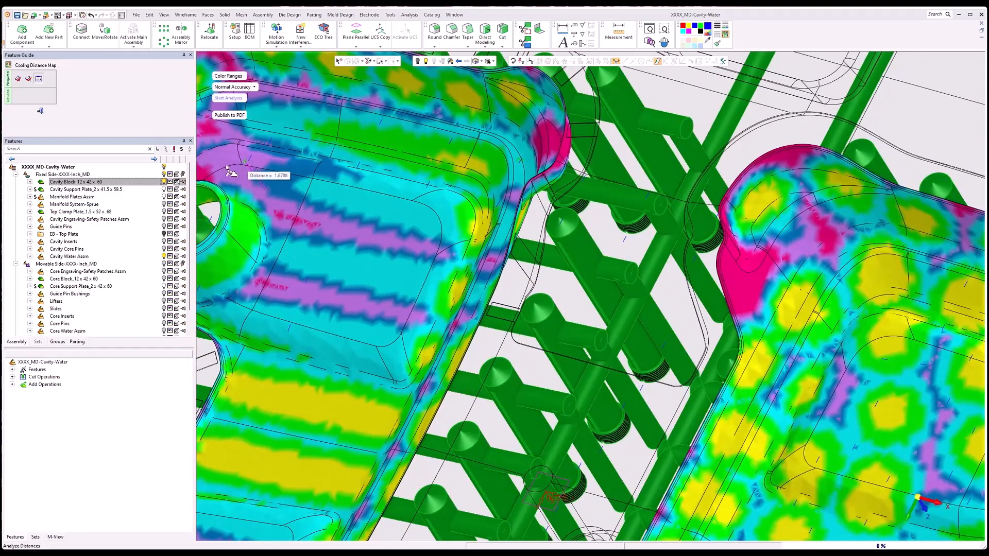
{"action": "mouse_move", "coordinate": [237, 171]}
{"action": "mouse_move", "coordinate": [249, 226]}
{"action": "scroll", "coordinate": [445, 291], "scroll_direction": "down", "scroll_amount": 3}
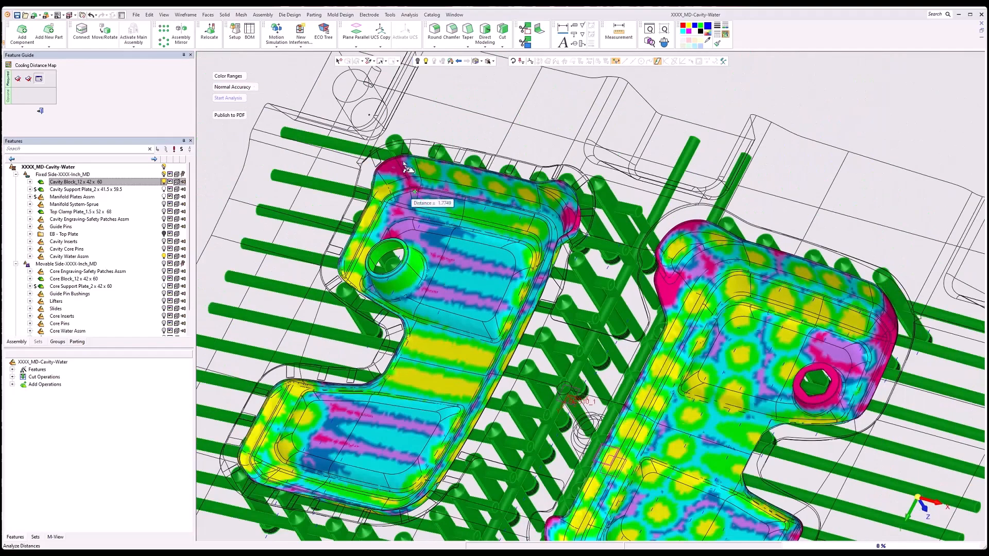
{"action": "scroll", "coordinate": [408, 167], "scroll_direction": "up", "scroll_amount": 3}
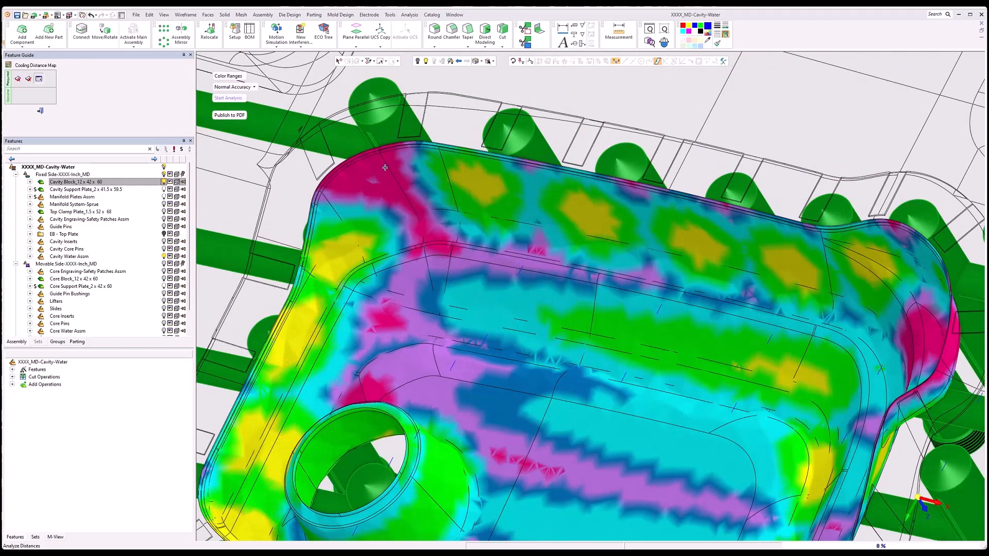
{"action": "scroll", "coordinate": [390, 164], "scroll_direction": "up", "scroll_amount": 2}
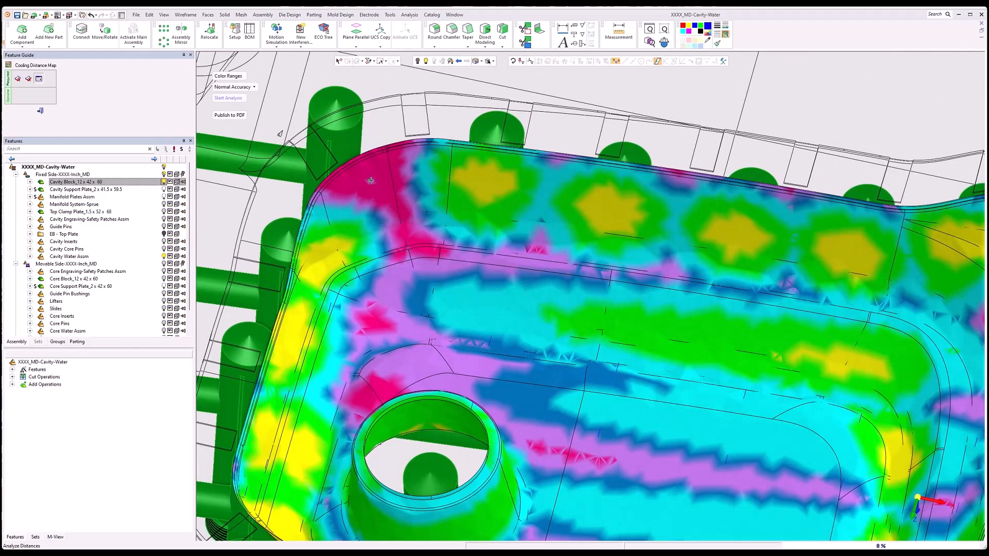
{"action": "mouse_move", "coordinate": [369, 182]}
{"action": "scroll", "coordinate": [571, 217], "scroll_direction": "down", "scroll_amount": 5}
{"action": "middle_click_drag", "start_coordinate": [790, 406], "coordinate": [668, 304]}
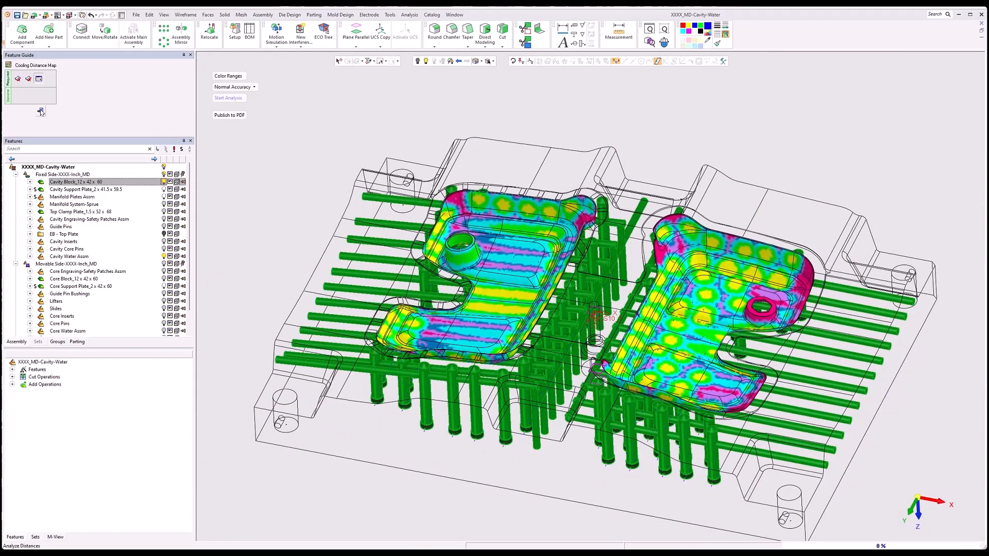
Step: Close the Cooling Distance Map and switch to the Cavity Block part
{"action": "left_click", "coordinate": [40, 111]}
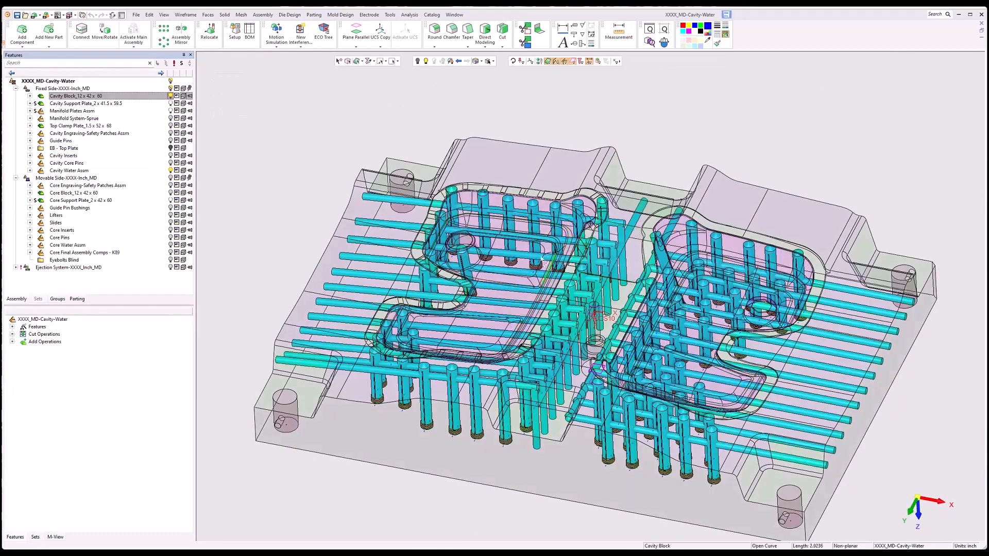
{"action": "middle_click_drag", "start_coordinate": [587, 254], "coordinate": [581, 256]}
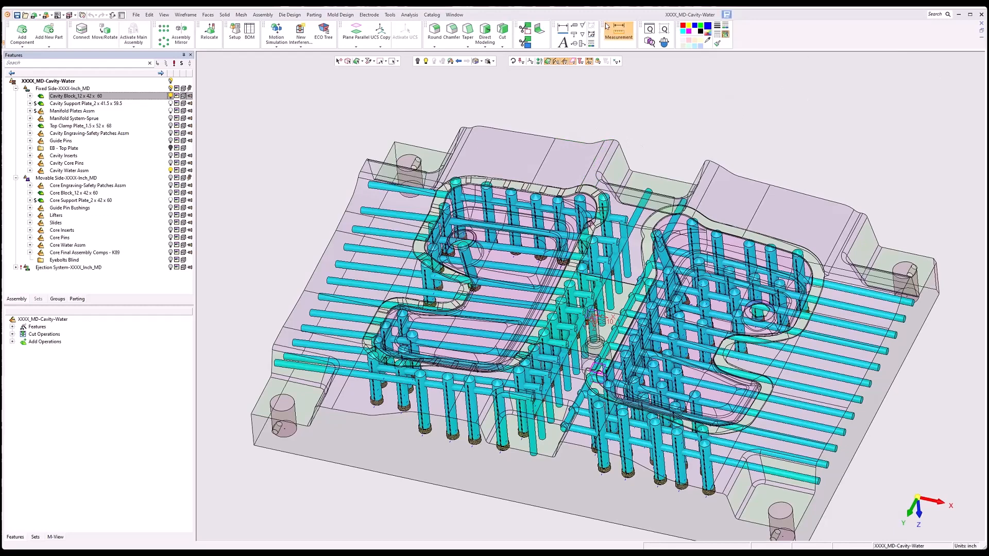
{"action": "left_click", "coordinate": [454, 15]}
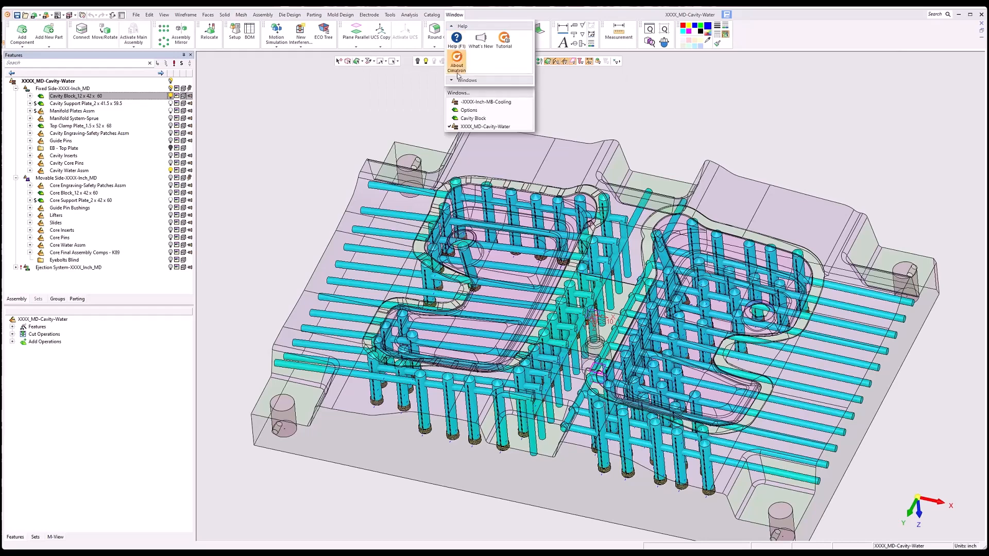
{"action": "left_click", "coordinate": [471, 119]}
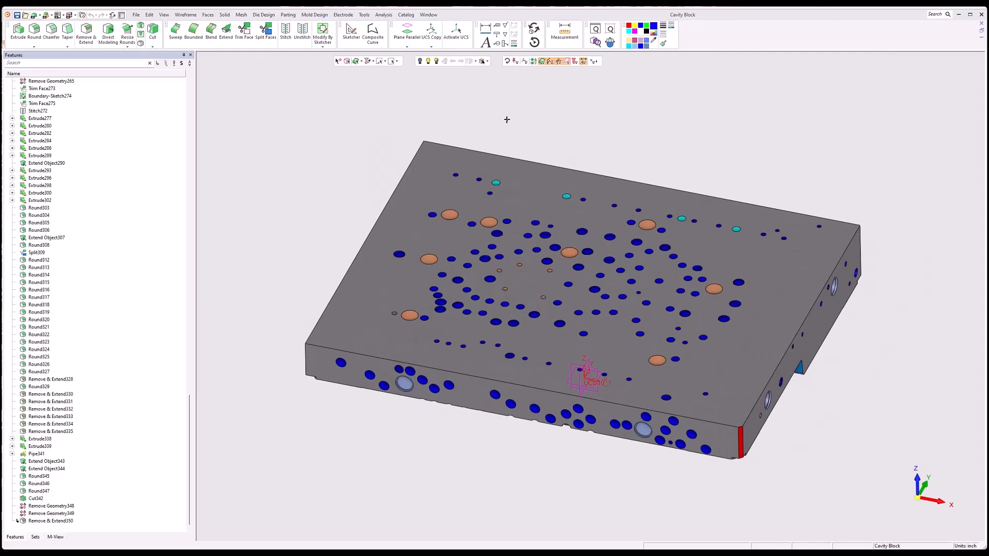
Step: Start Analyze Cooling Circuit on the cavity block and examine its waterline network from above and from below
{"action": "left_click", "coordinate": [384, 14]}
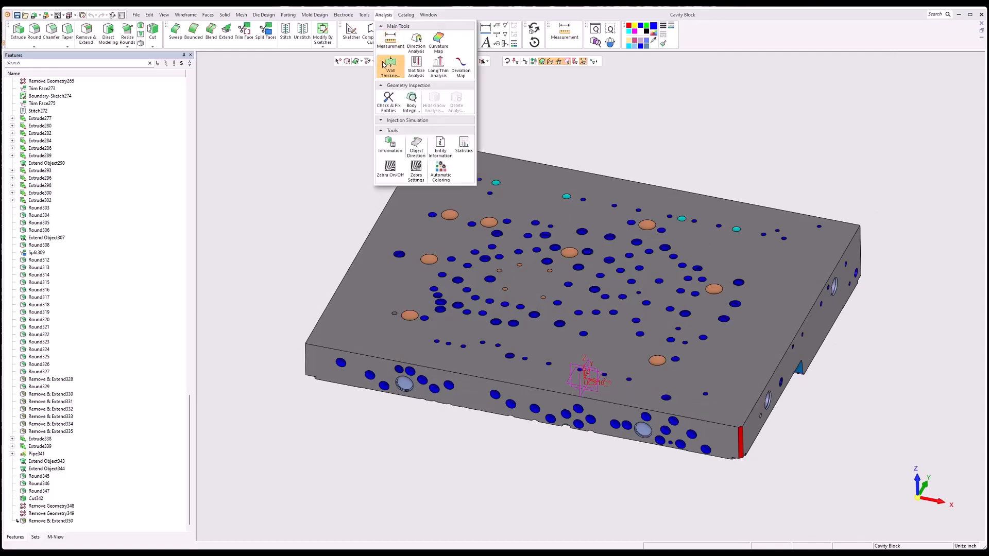
{"action": "mouse_move", "coordinate": [314, 15]}
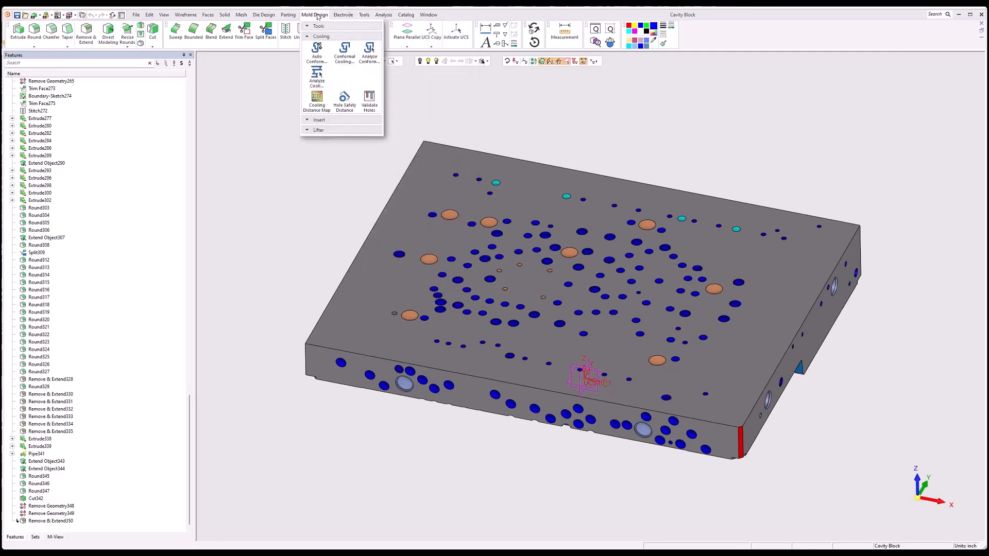
{"action": "left_click", "coordinate": [317, 75]}
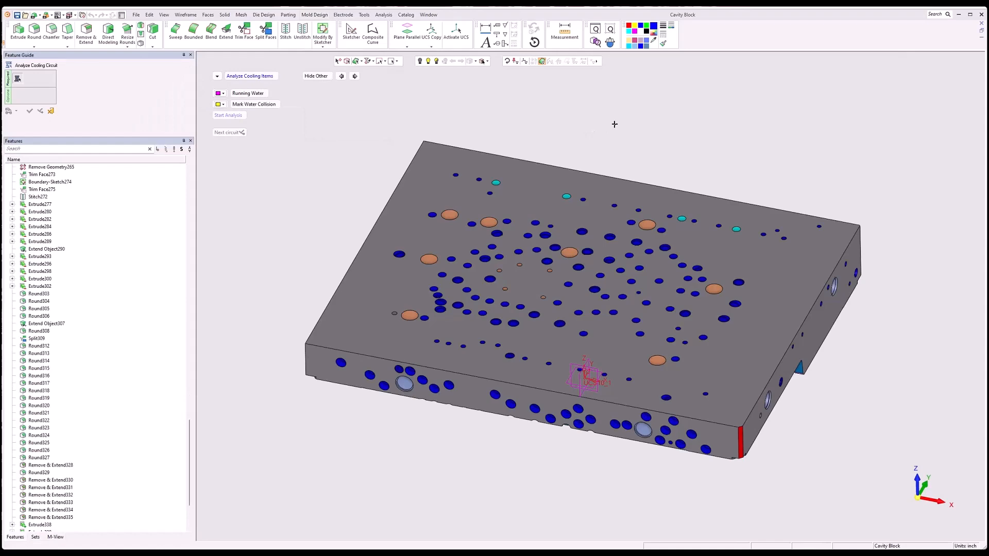
{"action": "middle_click_drag", "start_coordinate": [641, 249], "coordinate": [654, 292]}
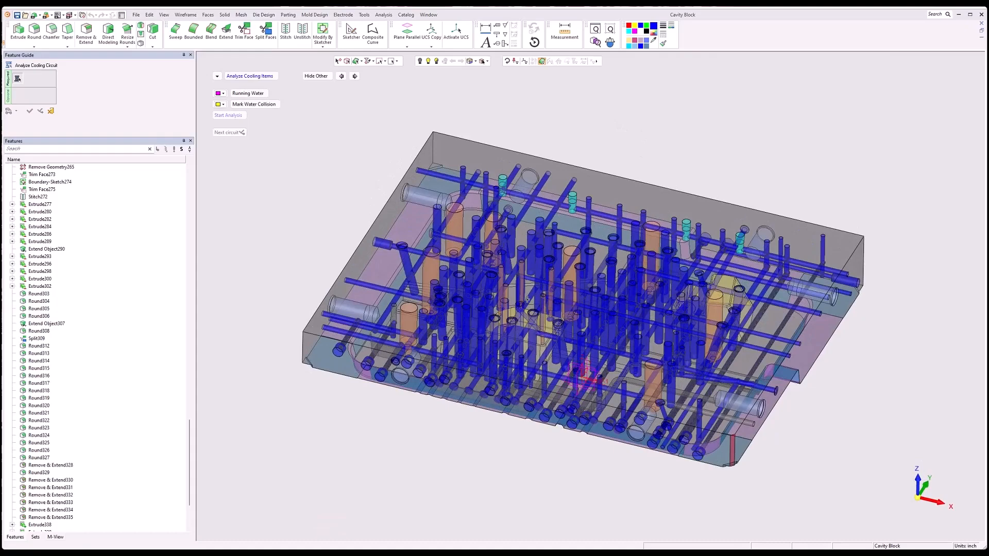
{"action": "middle_click_drag", "start_coordinate": [527, 299], "coordinate": [528, 211]}
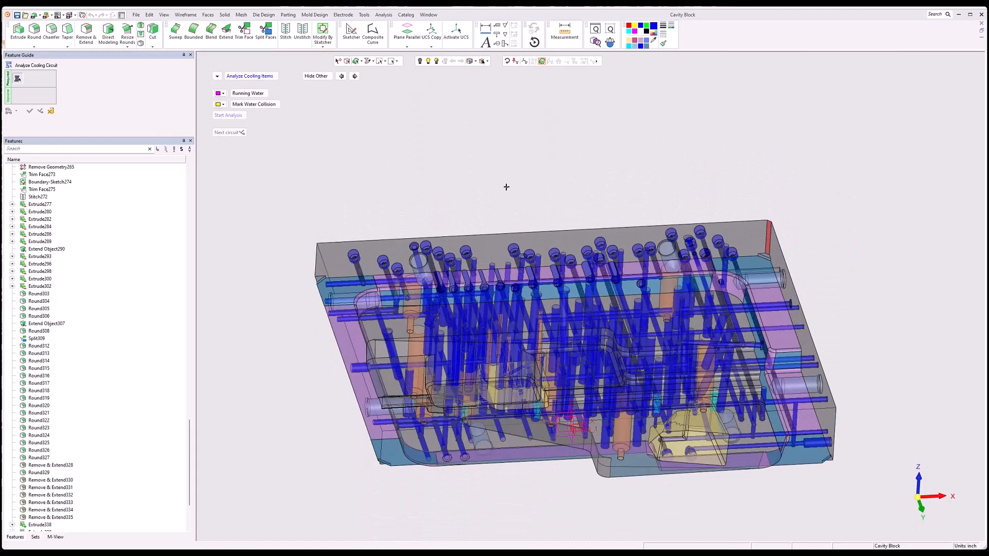
{"action": "middle_click_drag", "start_coordinate": [535, 154], "coordinate": [523, 325]}
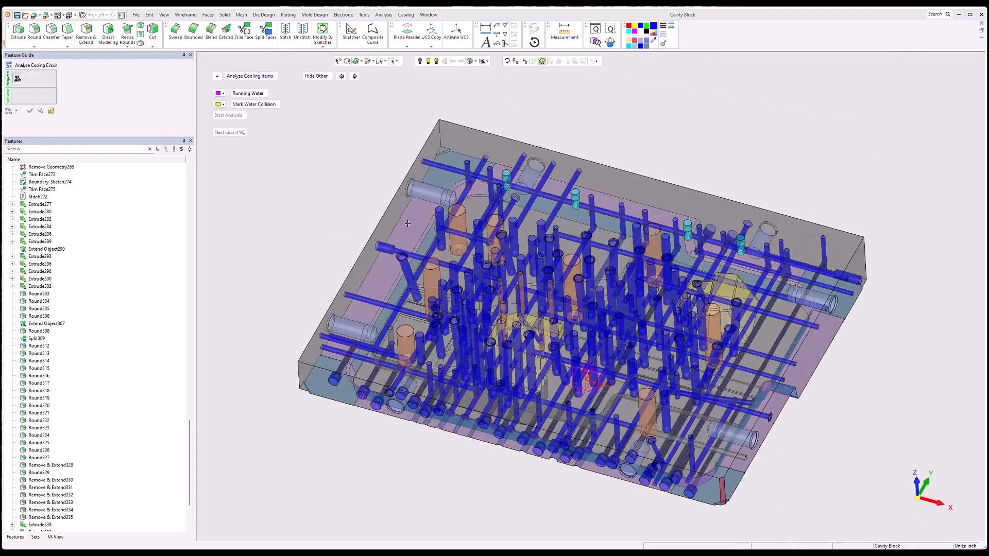
Step: Mark the four cyan plug holes along the block's far edge as stop faces, changing the face-picking filter for the selection
{"action": "left_click", "coordinate": [241, 79]}
{"action": "left_click", "coordinate": [217, 76]}
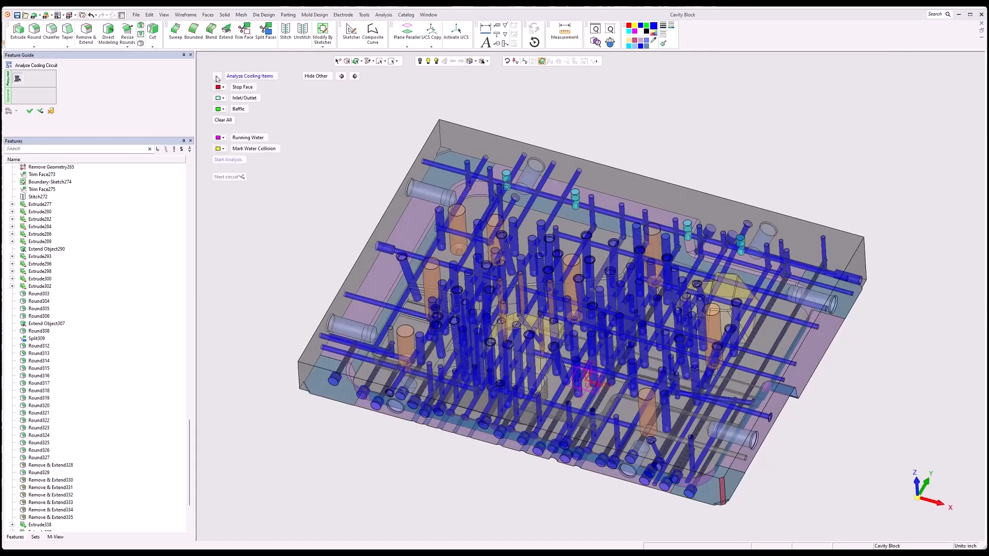
{"action": "left_click", "coordinate": [248, 88]}
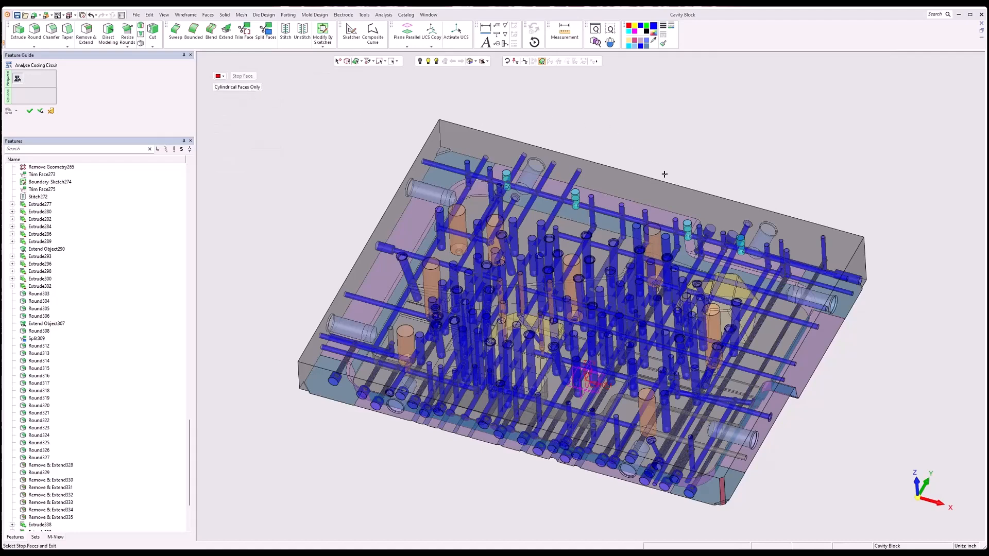
{"action": "scroll", "coordinate": [664, 174], "scroll_direction": "up", "scroll_amount": 2}
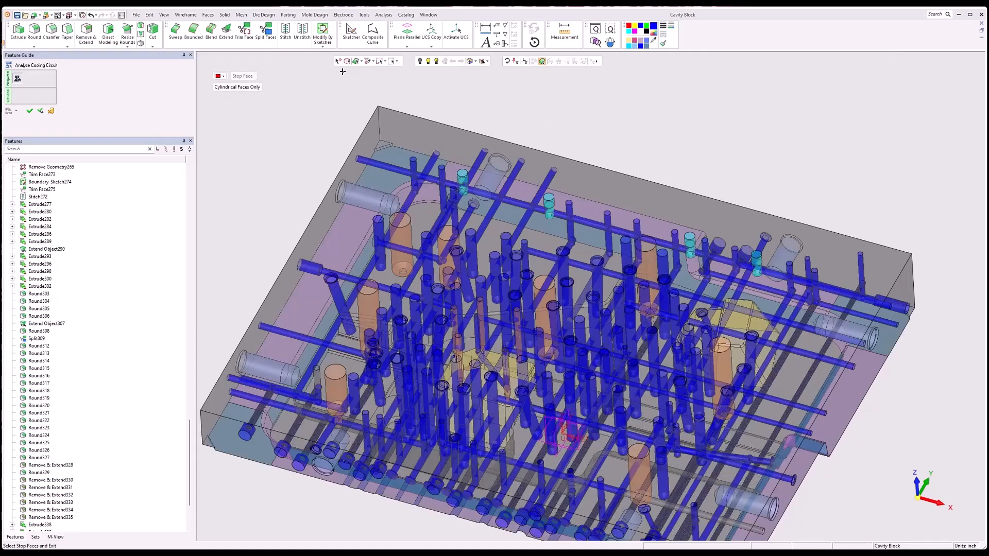
{"action": "left_click", "coordinate": [361, 61]}
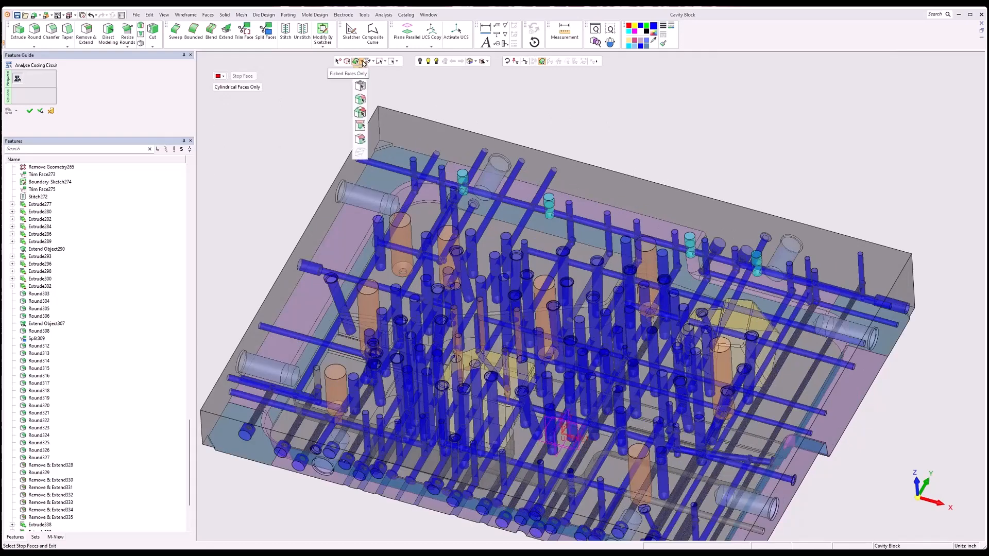
{"action": "left_click", "coordinate": [362, 121]}
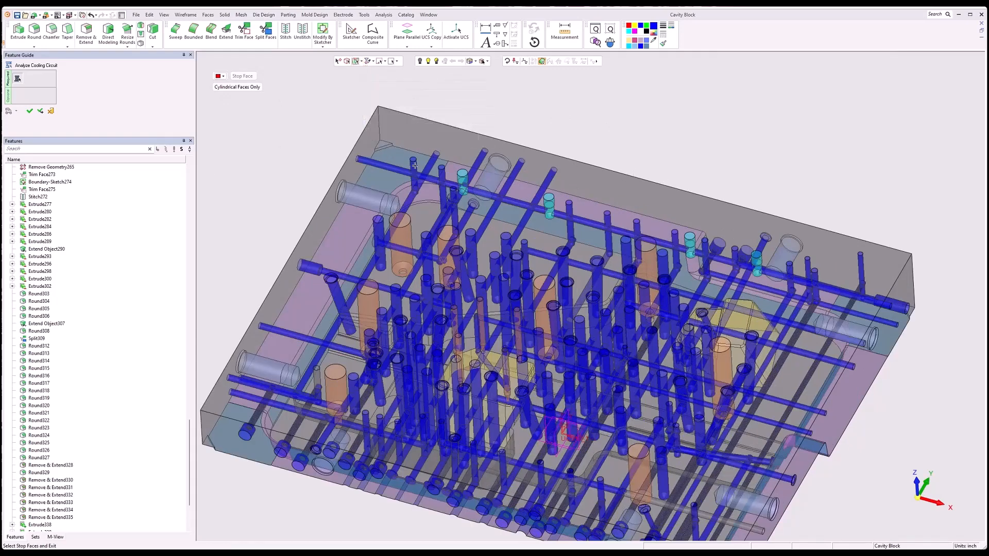
{"action": "left_click", "coordinate": [464, 178]}
{"action": "left_click", "coordinate": [549, 205]}
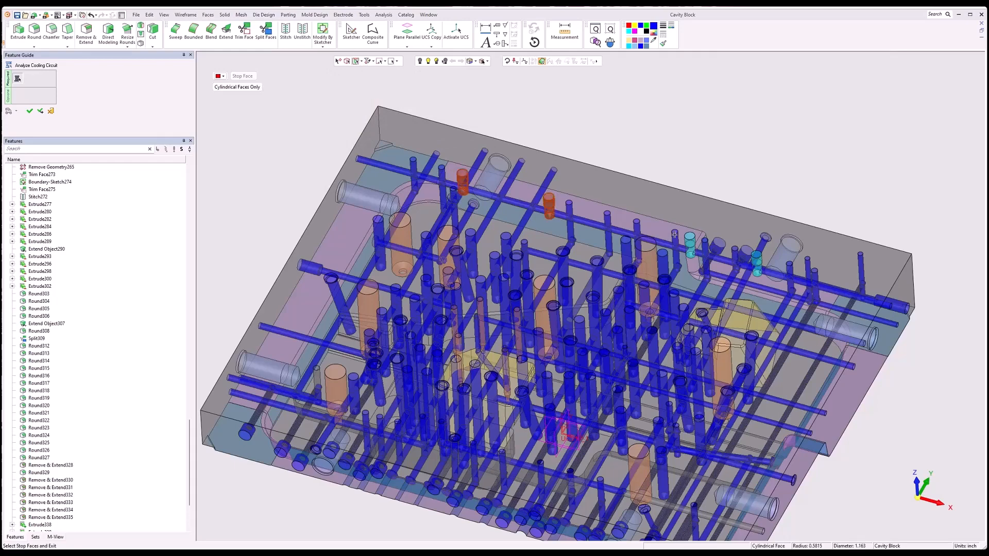
{"action": "left_click", "coordinate": [690, 242]}
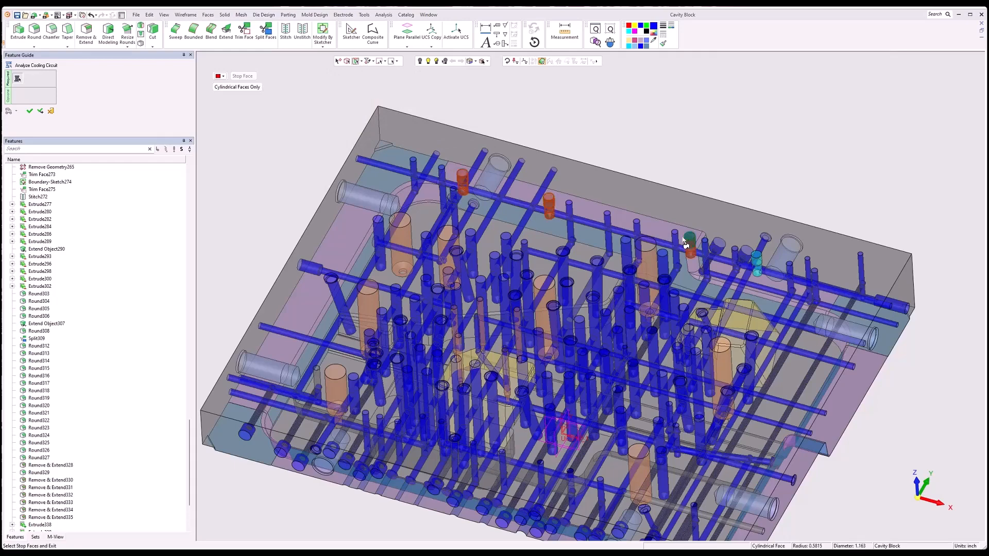
{"action": "left_click", "coordinate": [758, 259]}
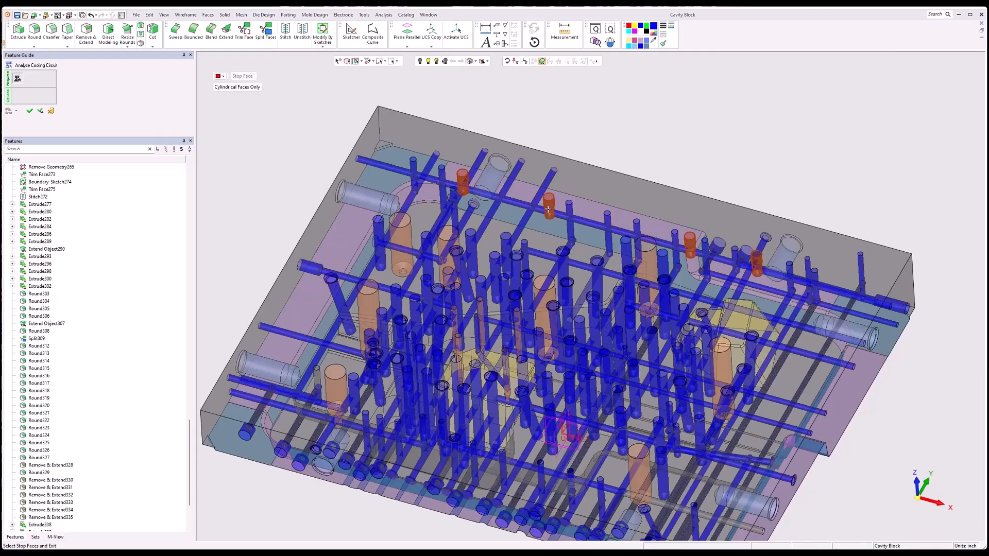
Step: Try picking two segments of an interior cross-drilled waterline as extra stop faces and deselect them
{"action": "middle_click_drag", "start_coordinate": [548, 208], "coordinate": [549, 249]}
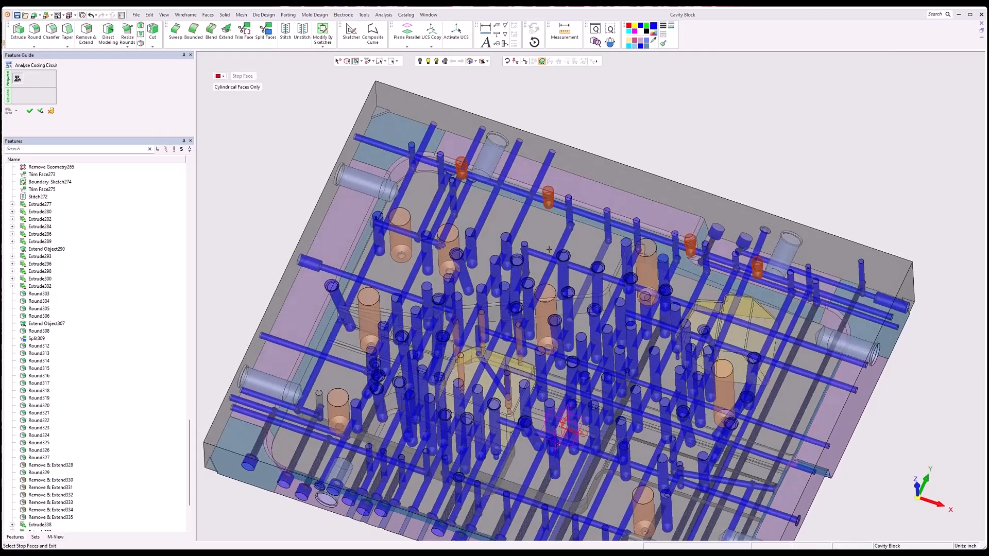
{"action": "scroll", "coordinate": [549, 249], "scroll_direction": "up", "scroll_amount": 5}
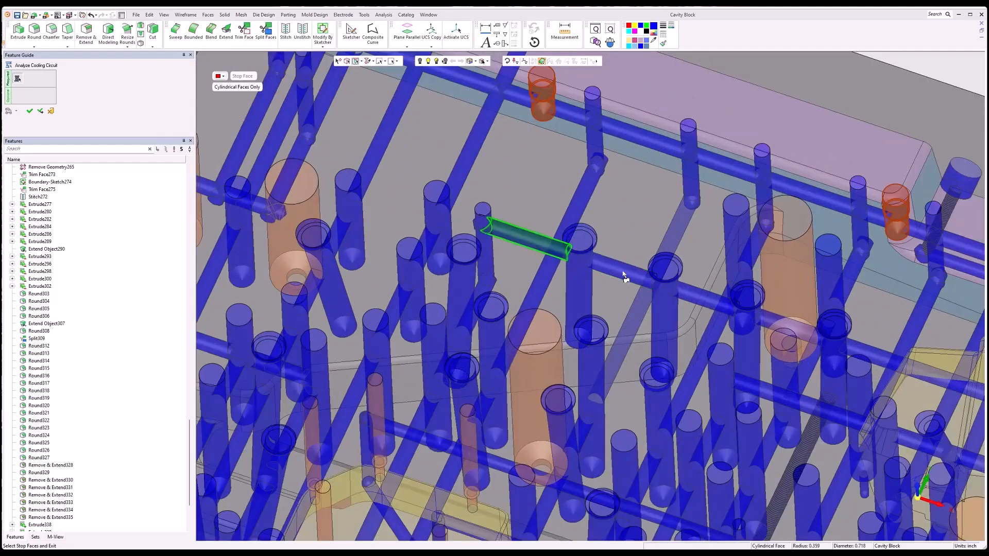
{"action": "left_click", "coordinate": [524, 242]}
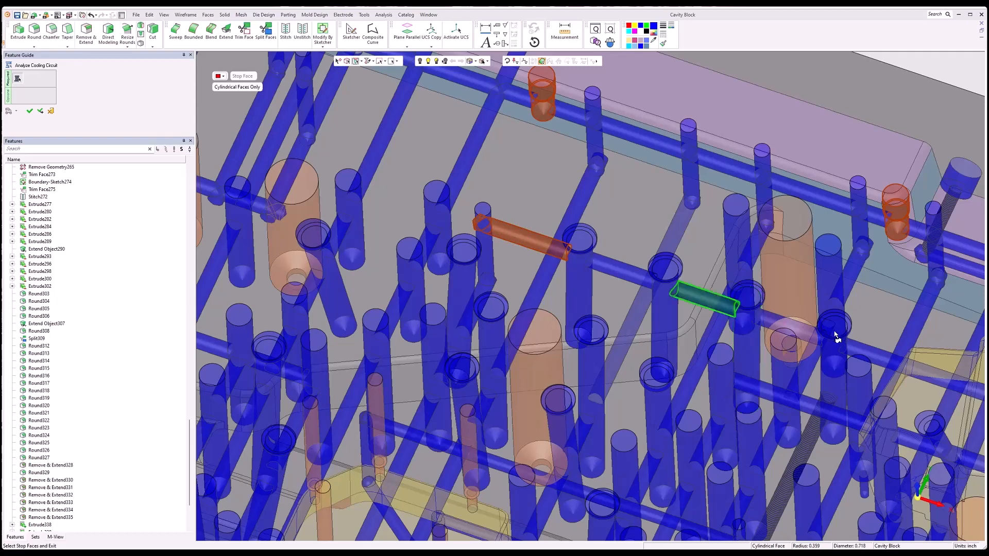
{"action": "left_click", "coordinate": [767, 323]}
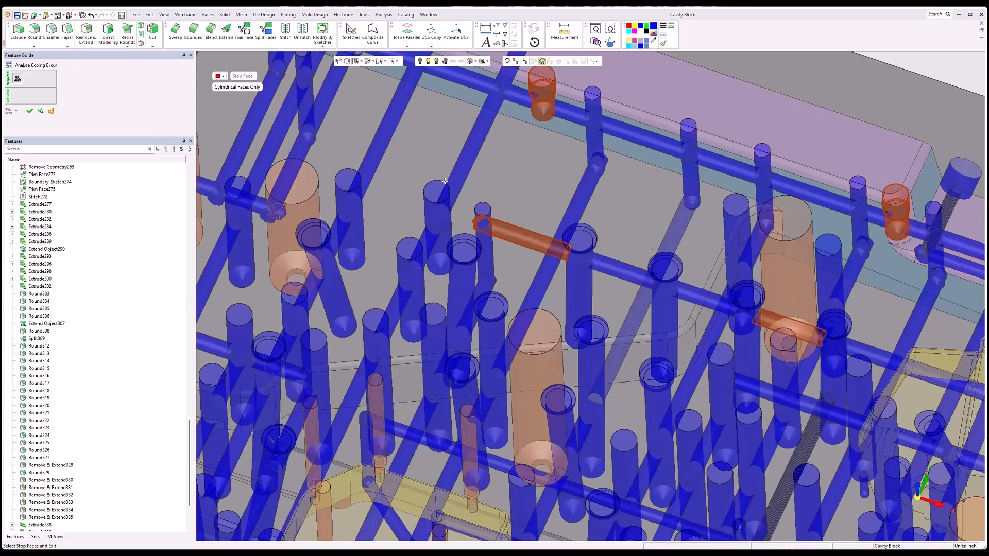
{"action": "left_click", "coordinate": [525, 242]}
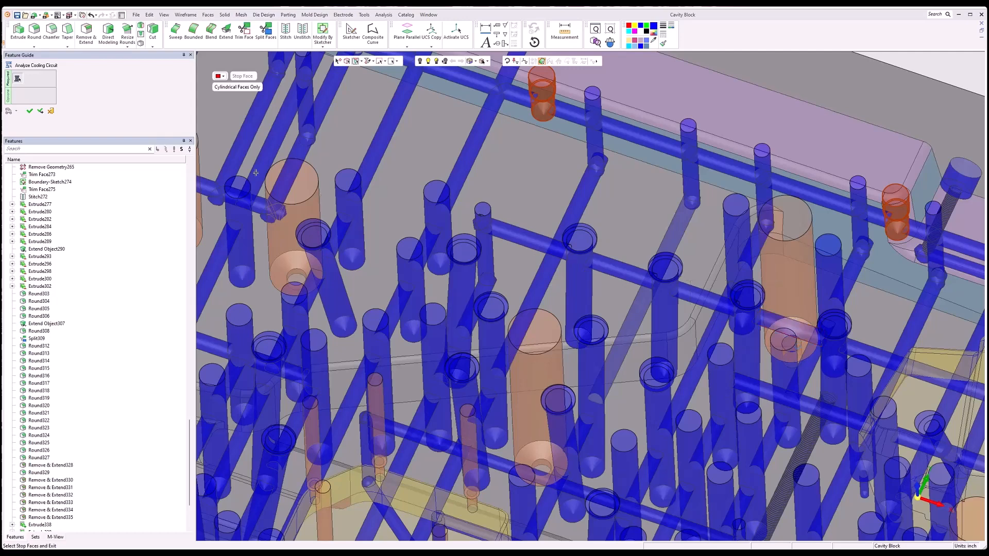
Step: Finish the stop face selection and run the cooling circuit analysis from a port on the block's near side face
{"action": "middle_click", "coordinate": [332, 147]}
{"action": "scroll", "coordinate": [635, 236], "scroll_direction": "down", "scroll_amount": 4}
{"action": "scroll", "coordinate": [635, 238], "scroll_direction": "down", "scroll_amount": 5}
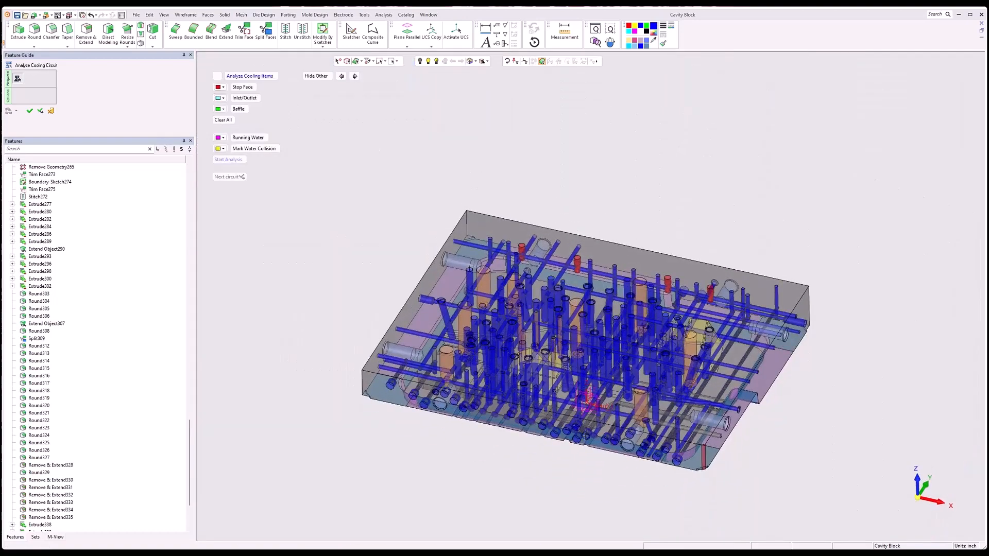
{"action": "scroll", "coordinate": [585, 433], "scroll_direction": "up", "scroll_amount": 1}
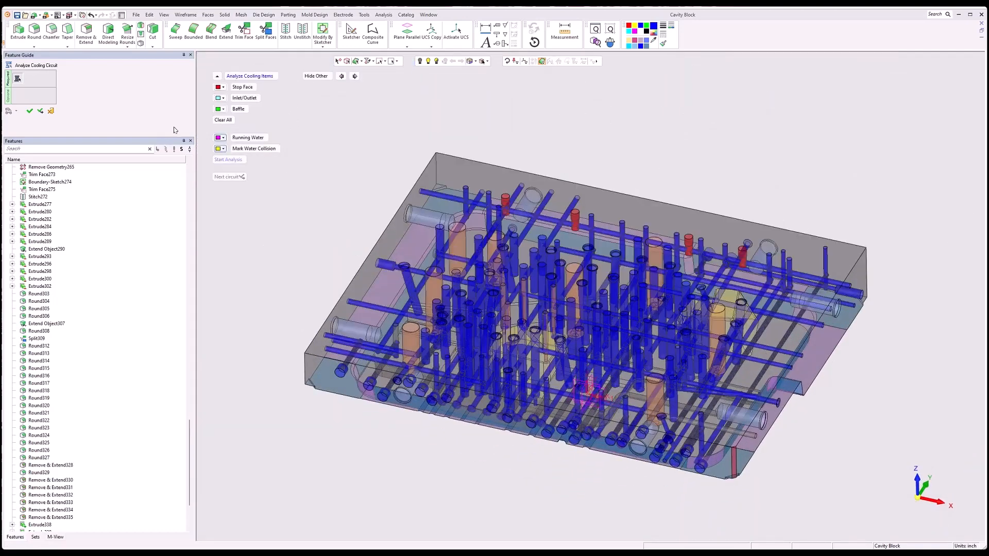
{"action": "scroll", "coordinate": [517, 448], "scroll_direction": "up", "scroll_amount": 1}
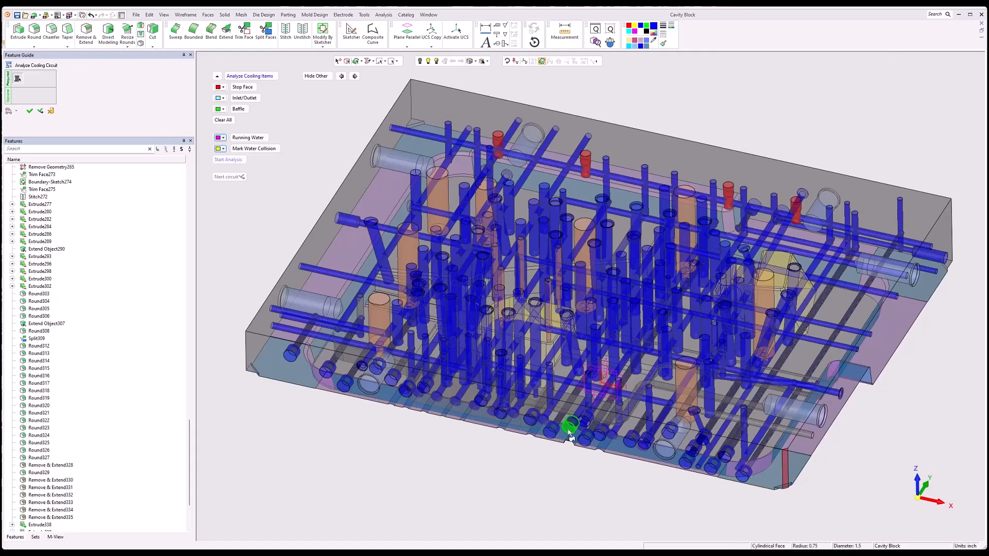
{"action": "left_click", "coordinate": [647, 447]}
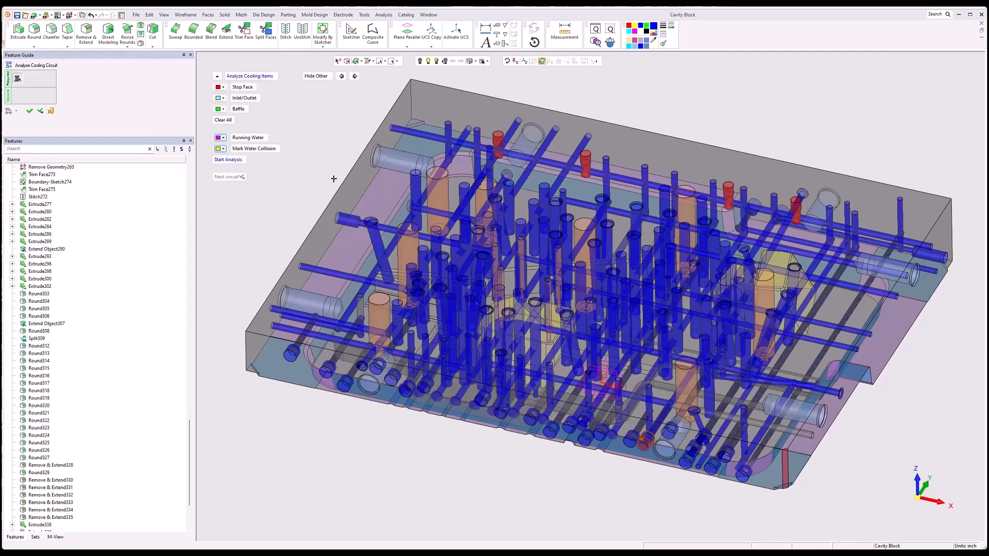
{"action": "left_click", "coordinate": [228, 160]}
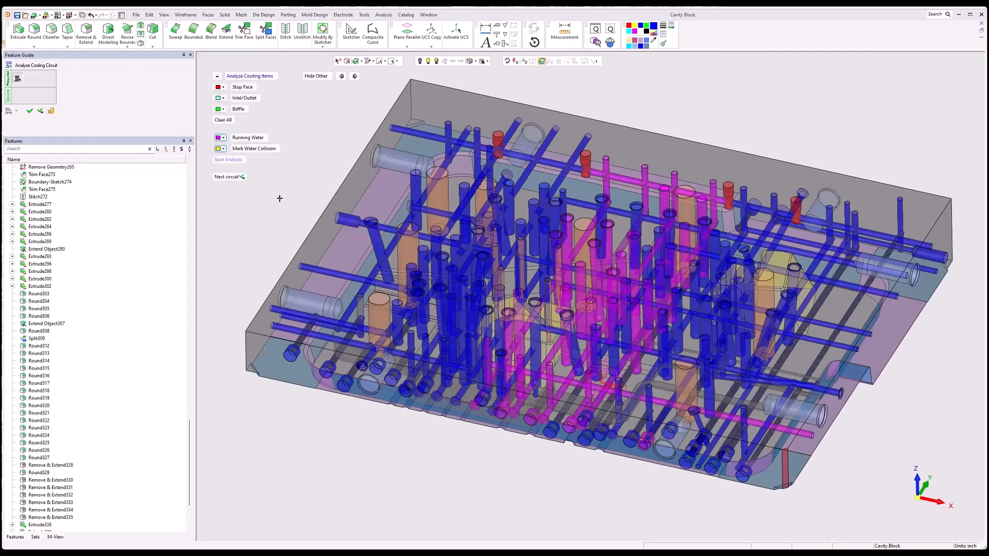
Step: Isolate the analyzed circuit by hiding everything else, inspect its flow path from several angles, and show the whole block again
{"action": "left_click", "coordinate": [322, 76]}
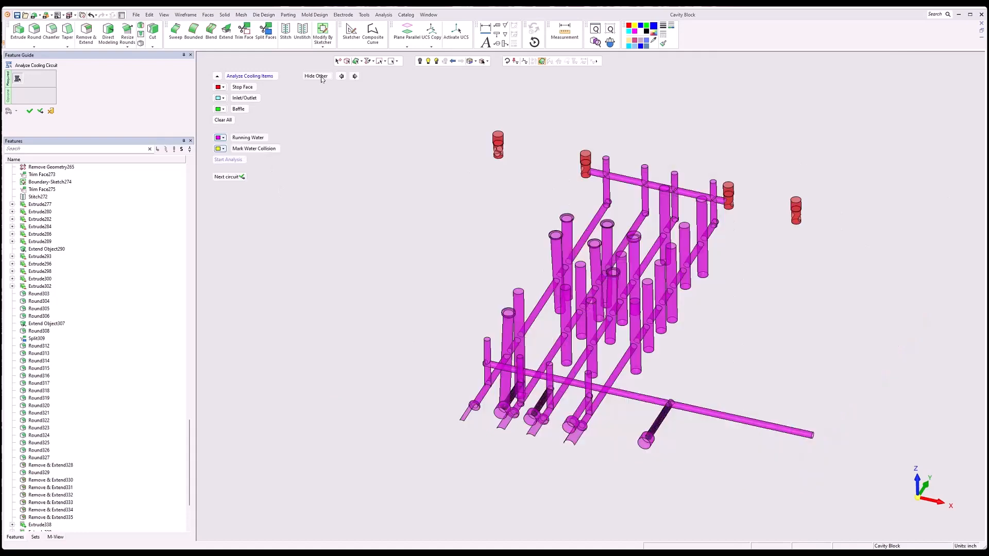
{"action": "left_click", "coordinate": [515, 356]}
{"action": "mouse_move", "coordinate": [646, 461]}
{"action": "middle_mouse_down"}
{"action": "mouse_move", "coordinate": [669, 435]}
{"action": "mouse_move", "coordinate": [655, 472]}
{"action": "middle_mouse_up"}
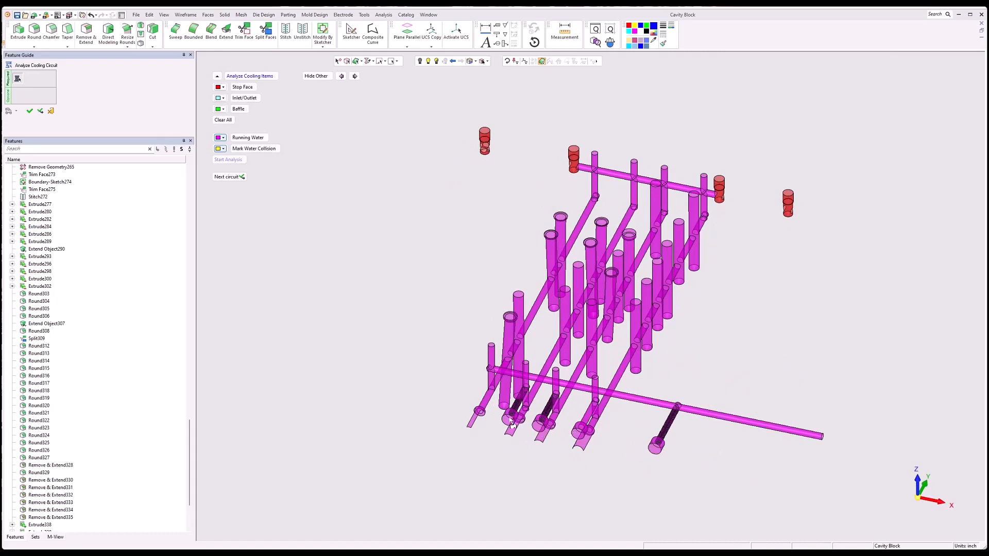
{"action": "middle_click_drag", "start_coordinate": [623, 288], "coordinate": [652, 185]}
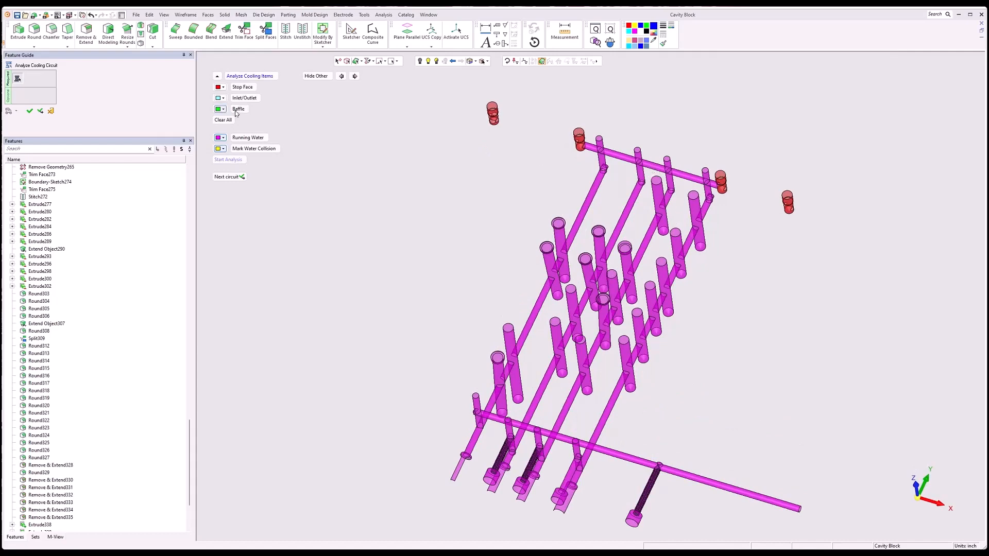
{"action": "left_click", "coordinate": [341, 76]}
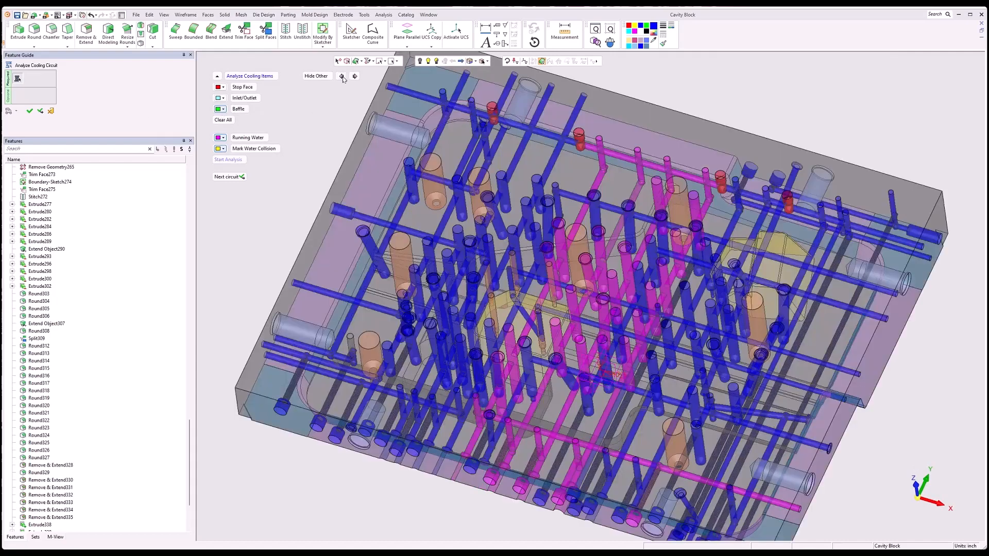
Step: Analyze the circuit from the port beside the first one on the near side face and hide all other geometry
{"action": "middle_click_drag", "start_coordinate": [590, 419], "coordinate": [558, 334]}
{"action": "left_click", "coordinate": [571, 437]}
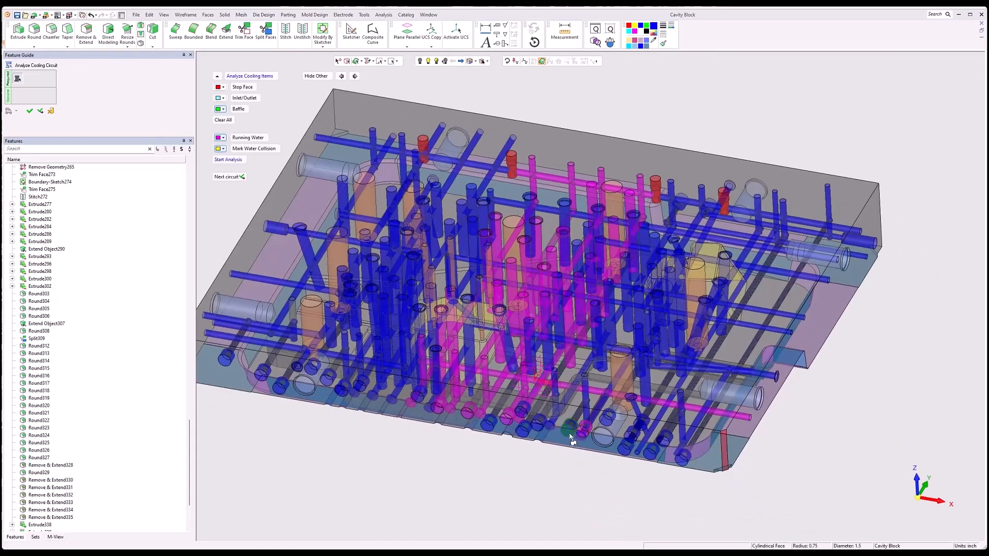
{"action": "left_click", "coordinate": [229, 159]}
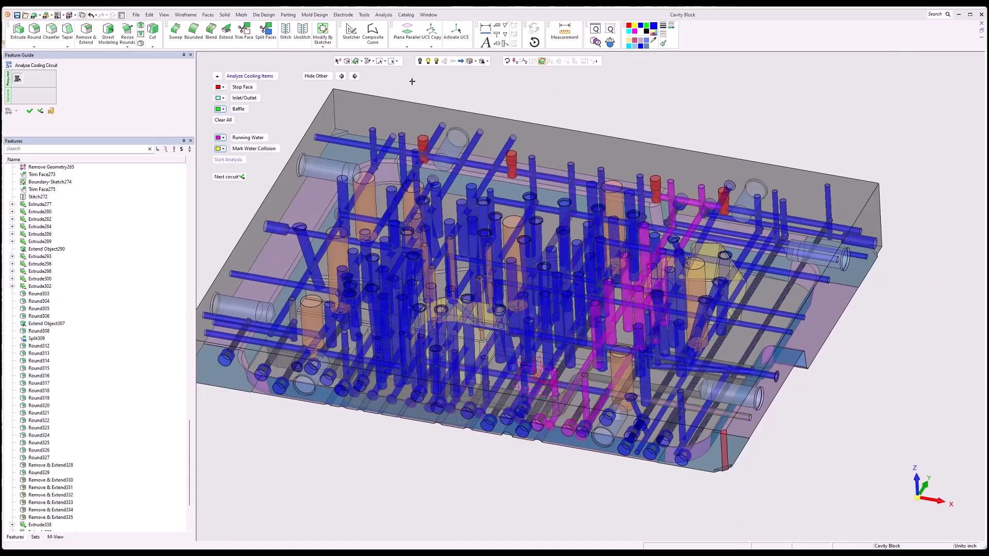
{"action": "left_click", "coordinate": [316, 76]}
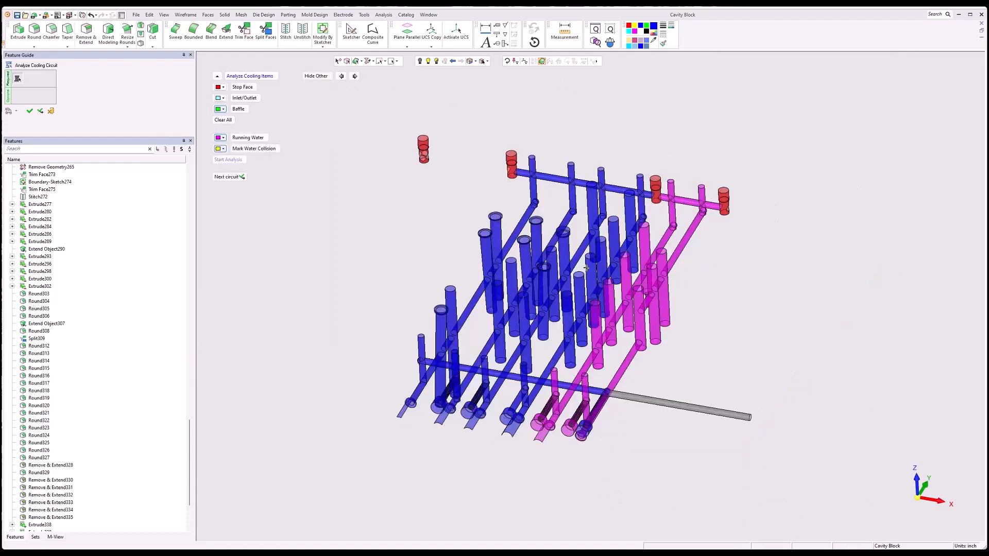
Step: Inspect the isolated circuit from several angles, show the whole block again and accept the cooling circuit analysis
{"action": "middle_click_drag", "start_coordinate": [586, 268], "coordinate": [679, 308]}
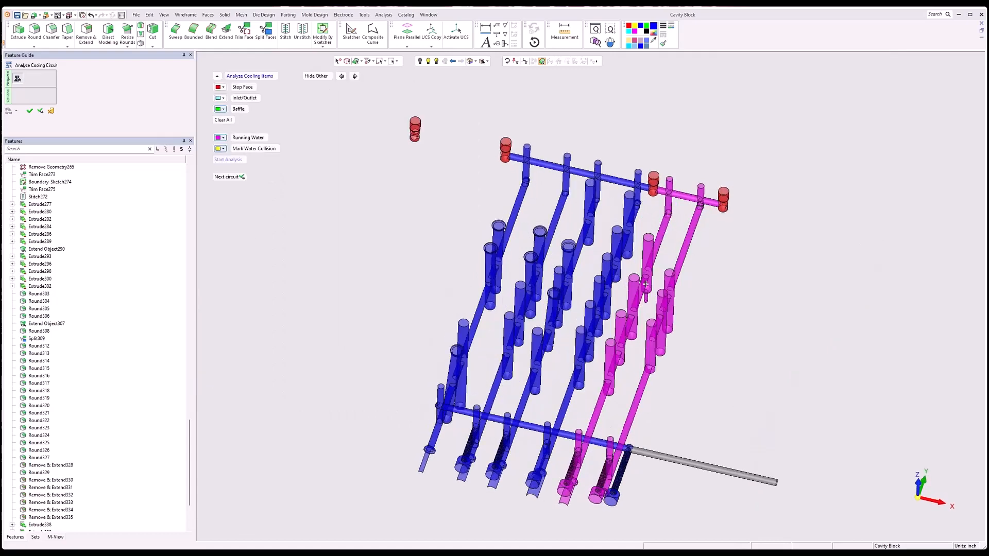
{"action": "middle_click_drag", "start_coordinate": [594, 439], "coordinate": [569, 386]}
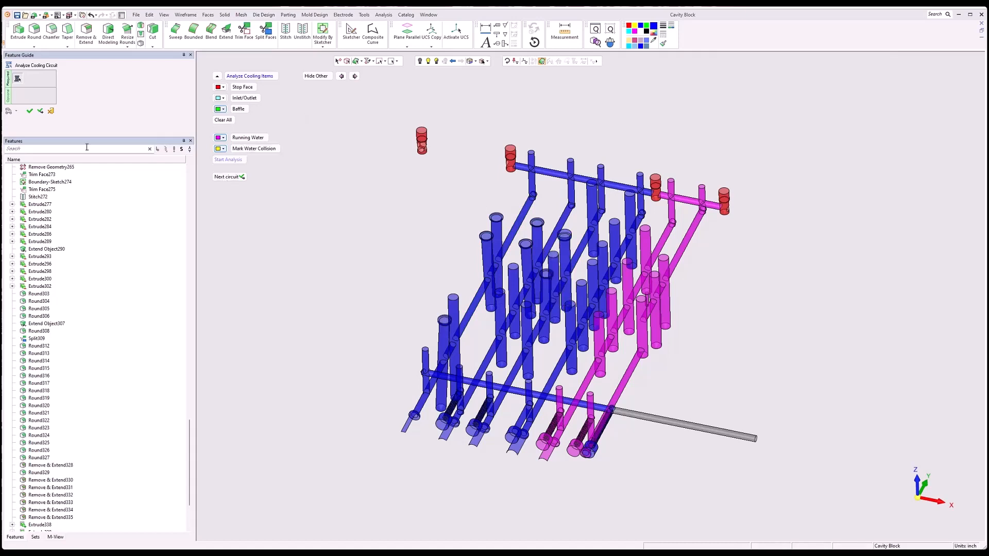
{"action": "left_click", "coordinate": [341, 77]}
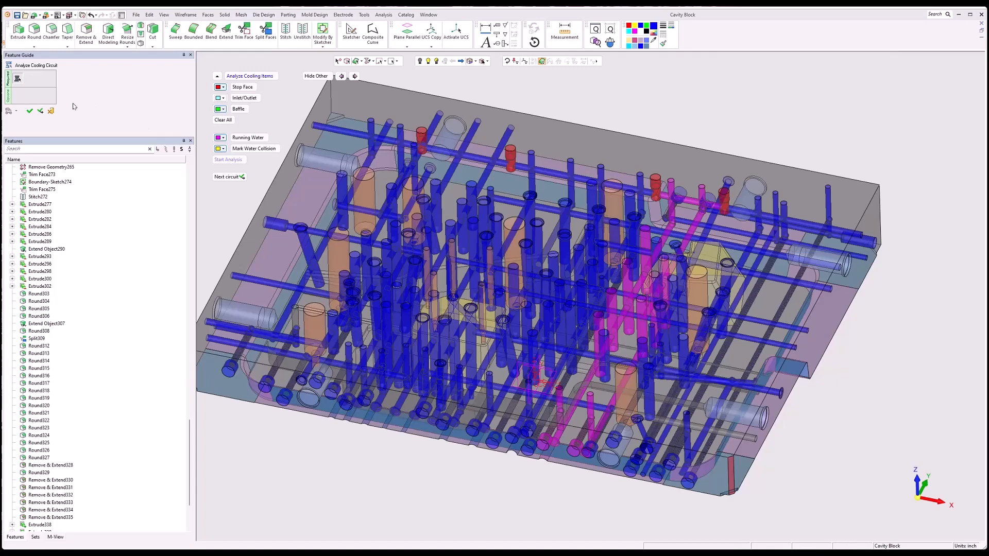
{"action": "left_click", "coordinate": [29, 114]}
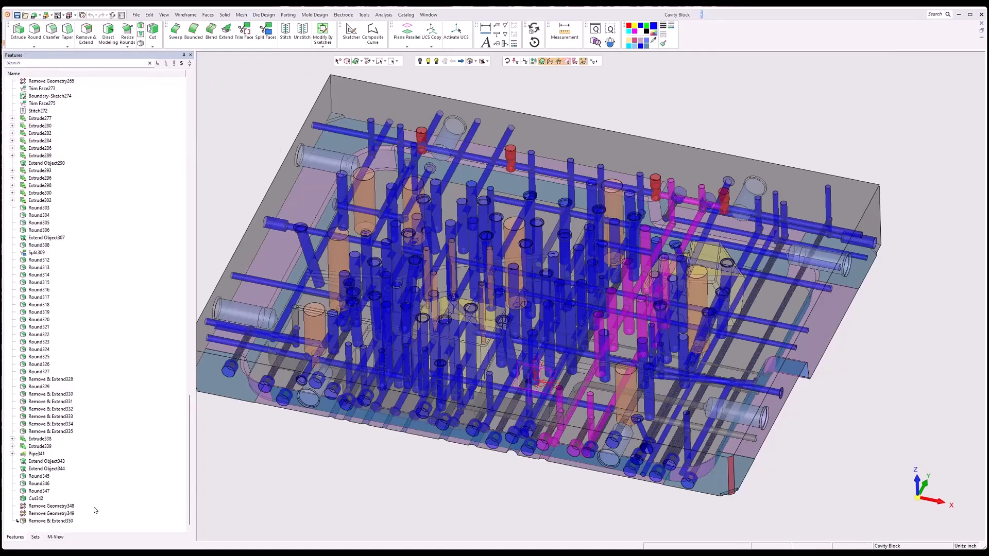
Step: Suppress the Remove & Extend350 feature at the end of the feature history
{"action": "right_click", "coordinate": [42, 520]}
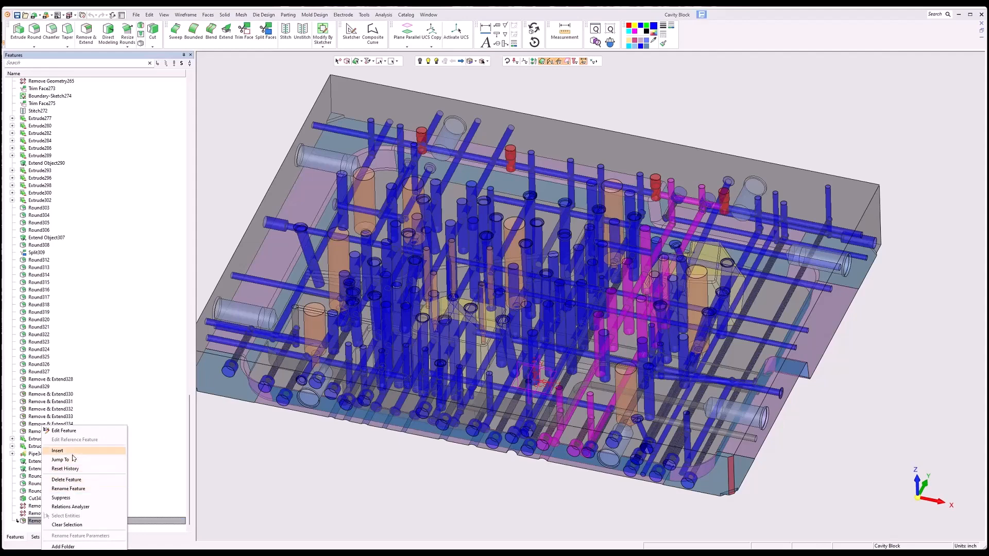
{"action": "left_click", "coordinate": [68, 497]}
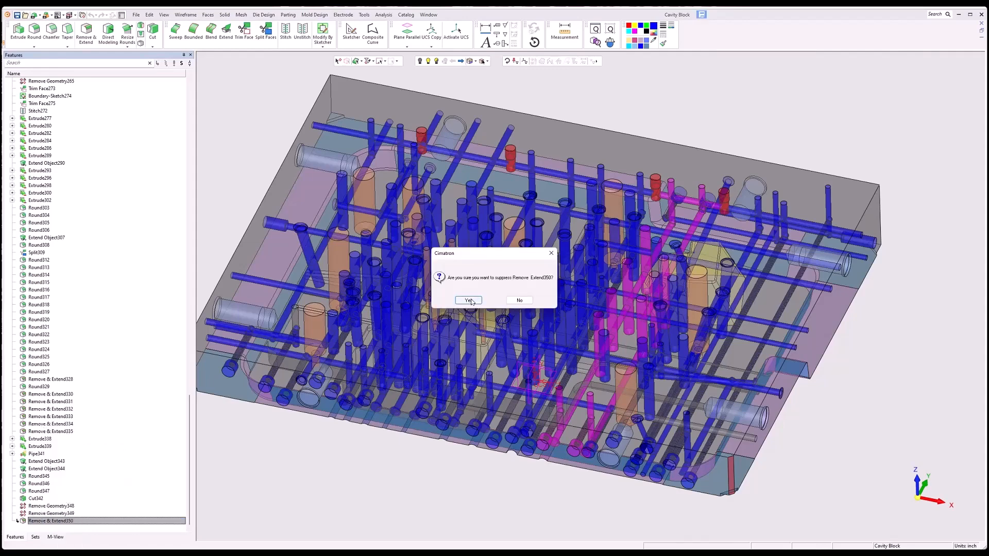
{"action": "left_click", "coordinate": [469, 301]}
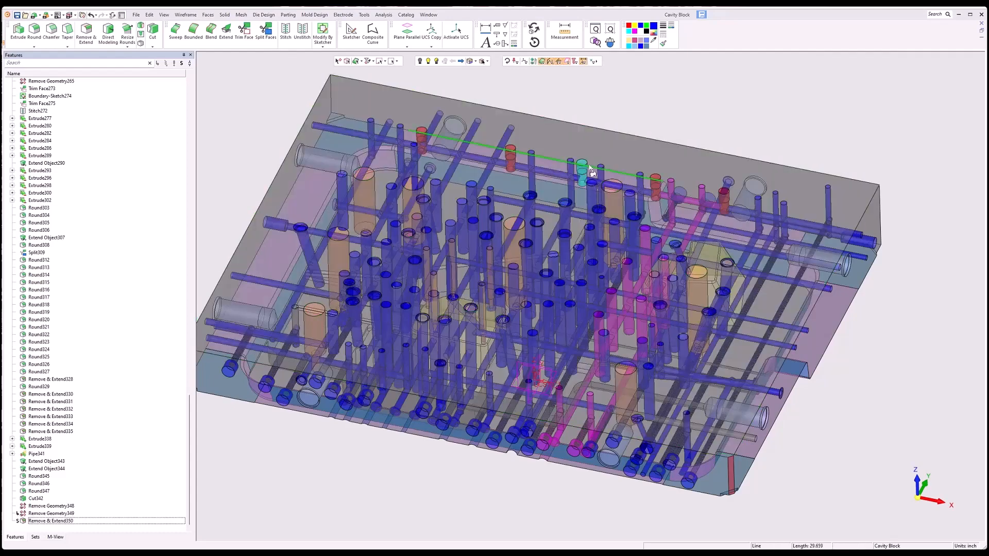
{"action": "left_click", "coordinate": [314, 14]}
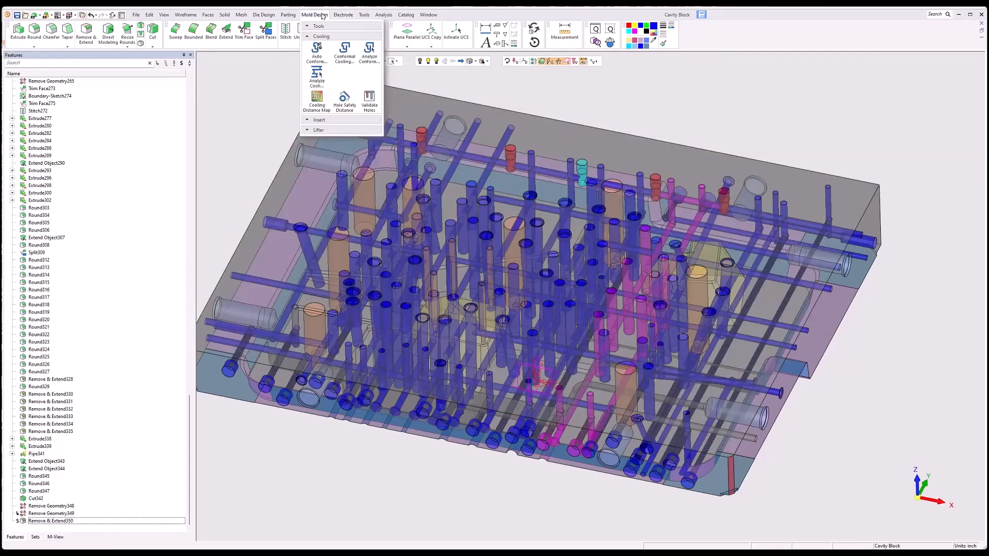
{"action": "left_click", "coordinate": [316, 99]}
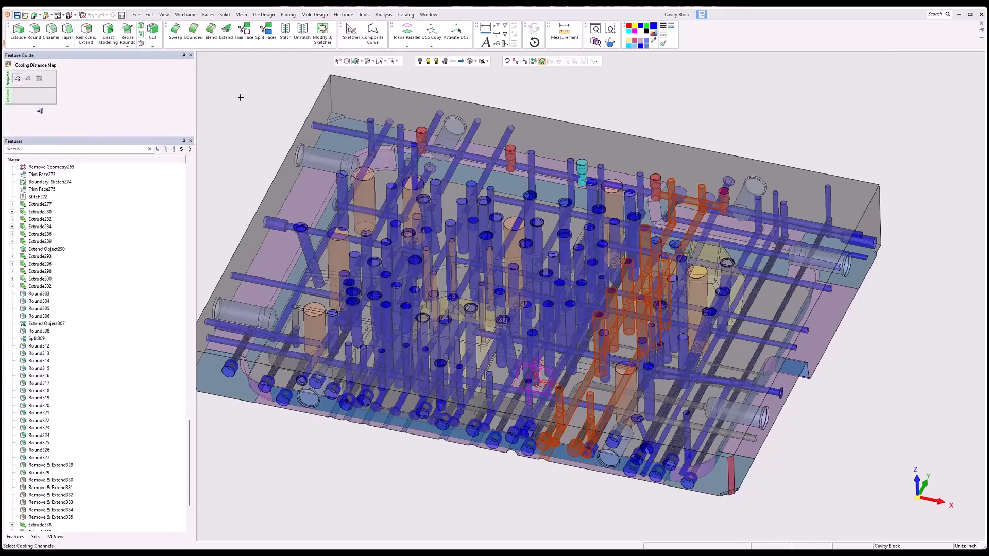
{"action": "left_click", "coordinate": [41, 112]}
{"action": "left_click", "coordinate": [364, 14]}
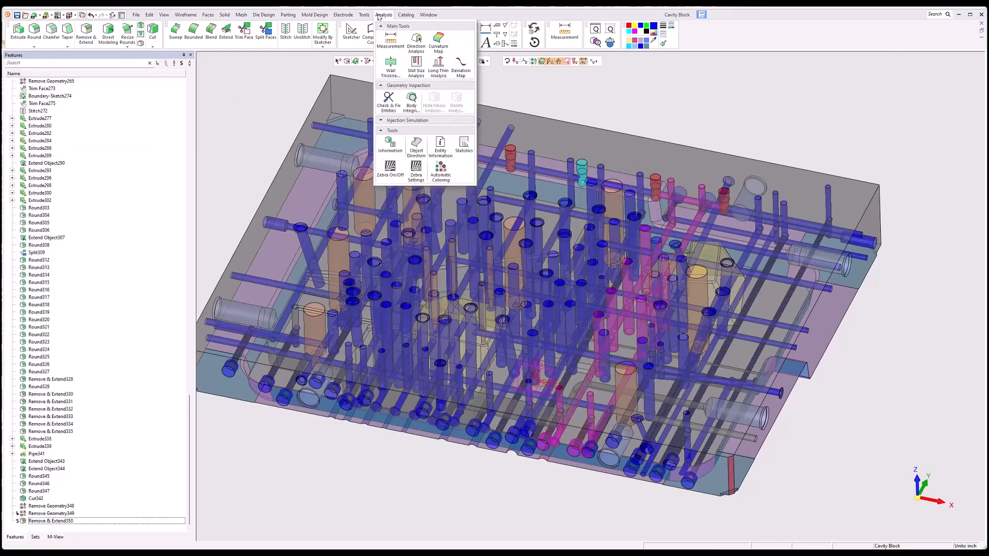
Step: Restart Analyze Cooling Circuit and add the restored cyan plug between the red plugs on the rear cross-drilled line as a stop face
{"action": "mouse_move", "coordinate": [316, 15]}
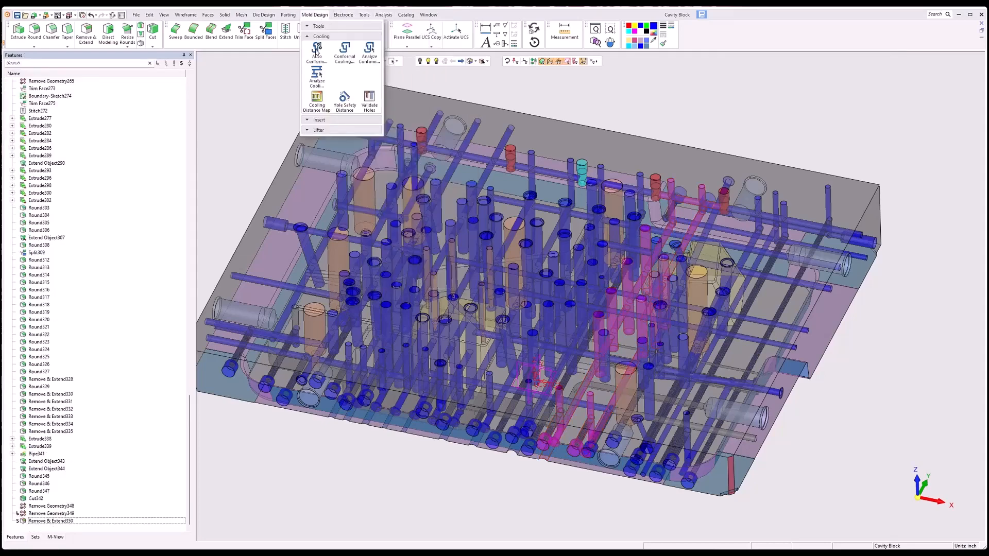
{"action": "left_click", "coordinate": [312, 76]}
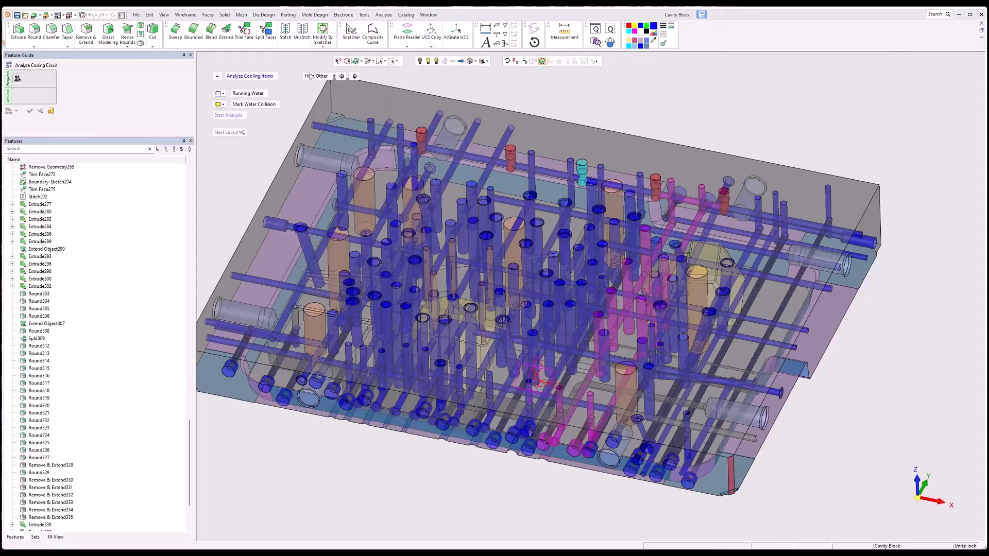
{"action": "left_click", "coordinate": [217, 76]}
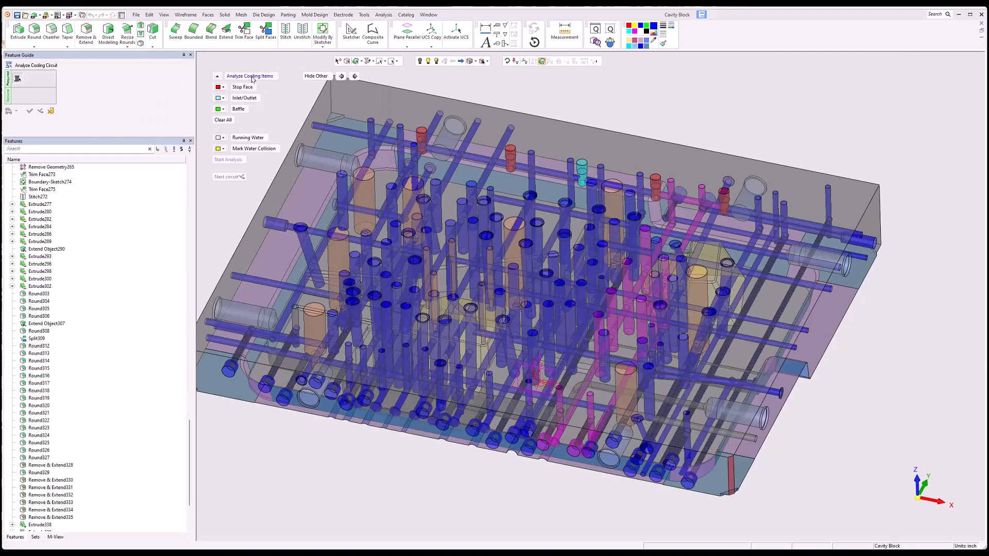
{"action": "left_click", "coordinate": [251, 87]}
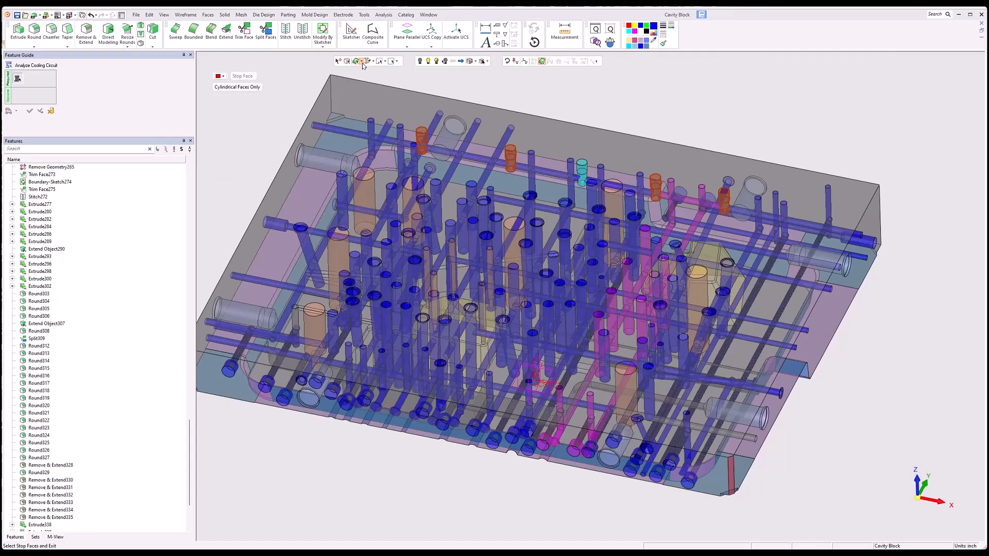
{"action": "left_click", "coordinate": [593, 156]}
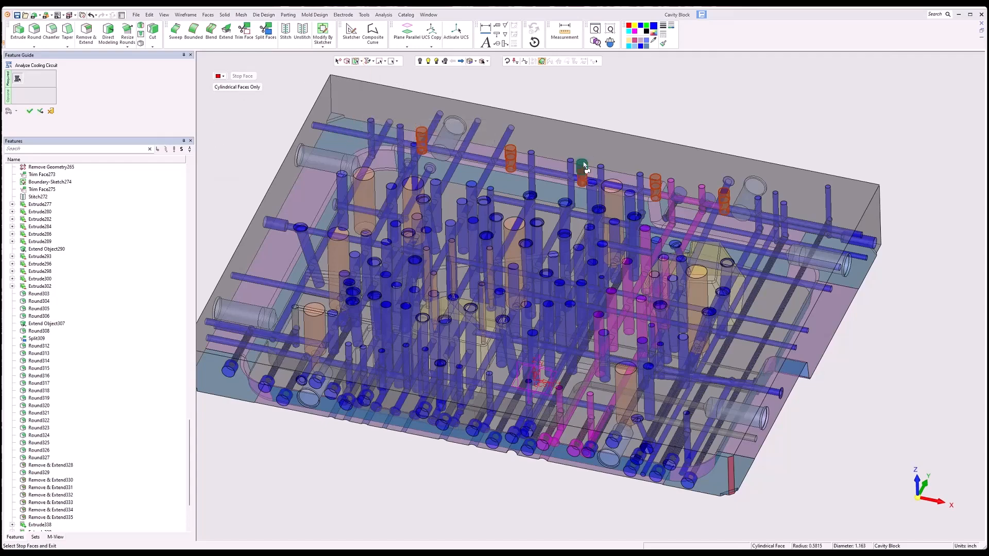
{"action": "middle_click", "coordinate": [256, 132]}
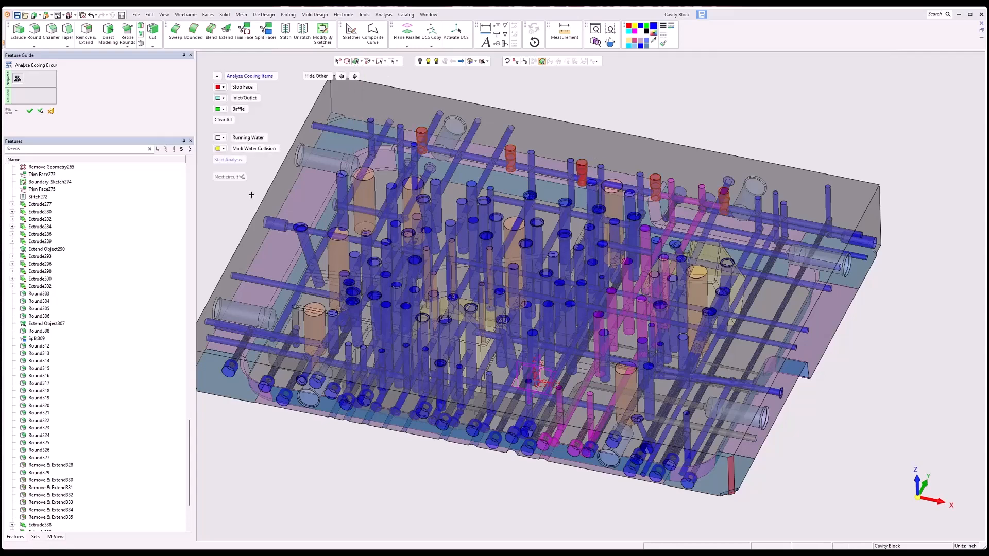
Step: Analyze the circuit from a port near the middle of the near side face, isolate the analyzed waterlines, and show the whole block again
{"action": "left_click", "coordinate": [498, 453]}
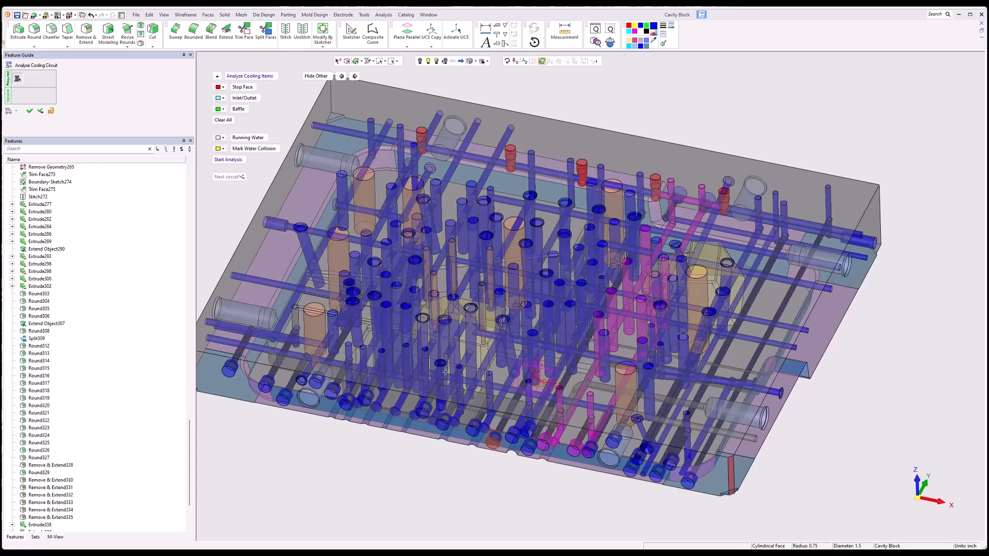
{"action": "left_click", "coordinate": [242, 160]}
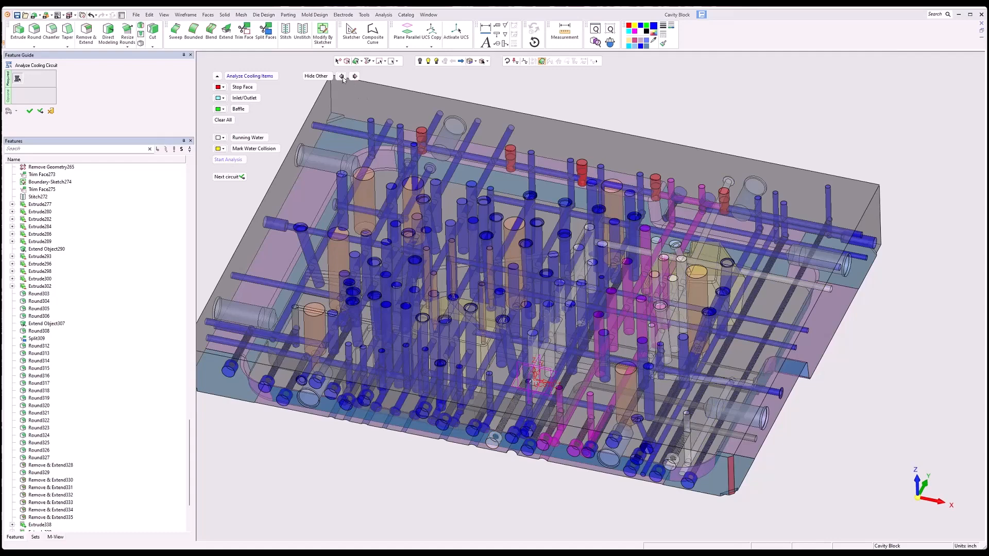
{"action": "left_click", "coordinate": [316, 76]}
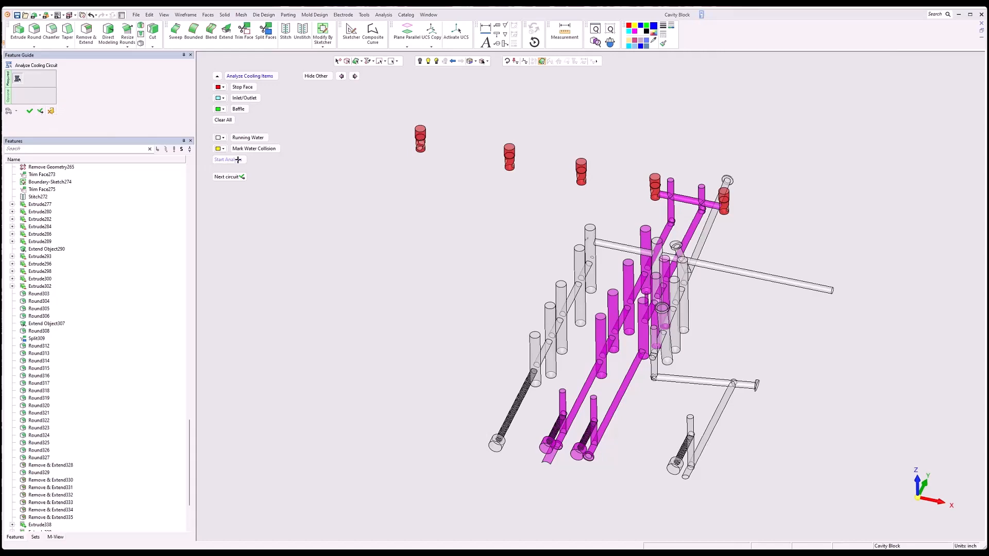
{"action": "left_click", "coordinate": [341, 76]}
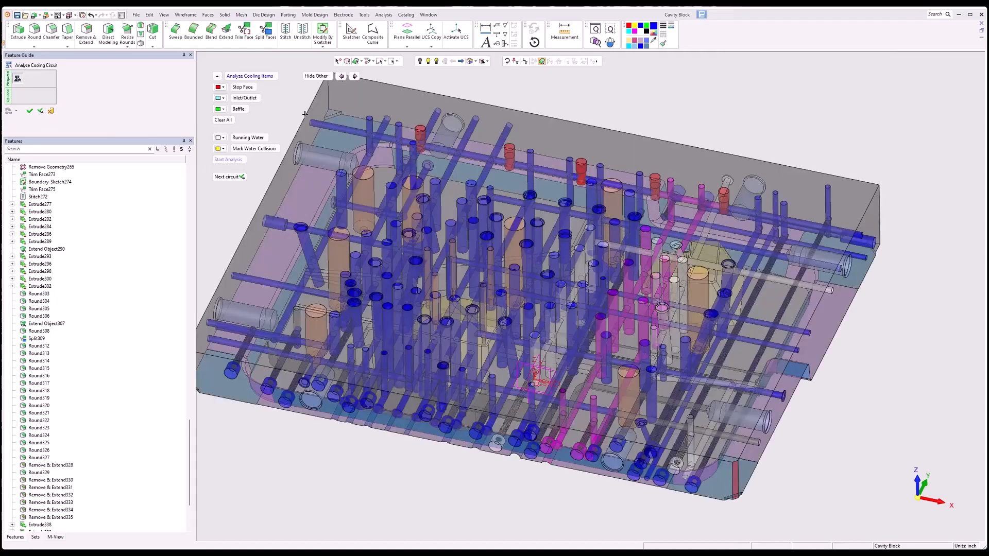
Step: Analyze the next circuit from the port between the white and magenta ones, inspect it with other geometry hidden, and show everything again
{"action": "left_click", "coordinate": [226, 177]}
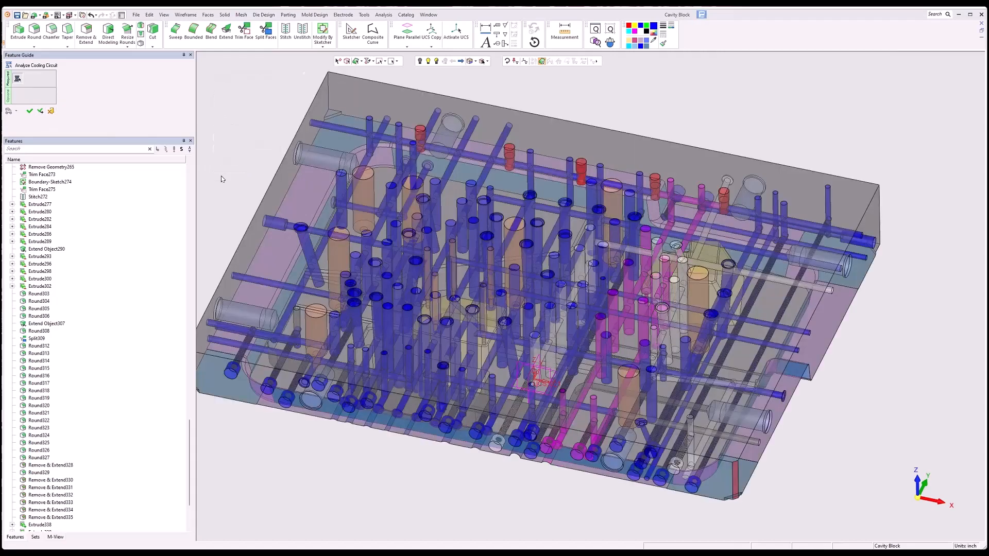
{"action": "left_click", "coordinate": [516, 442]}
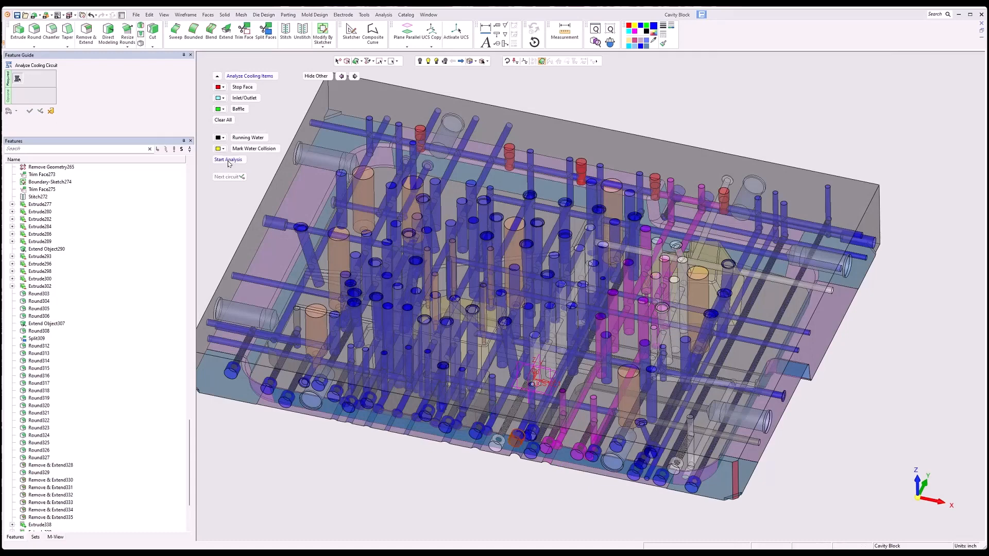
{"action": "left_click", "coordinate": [227, 160]}
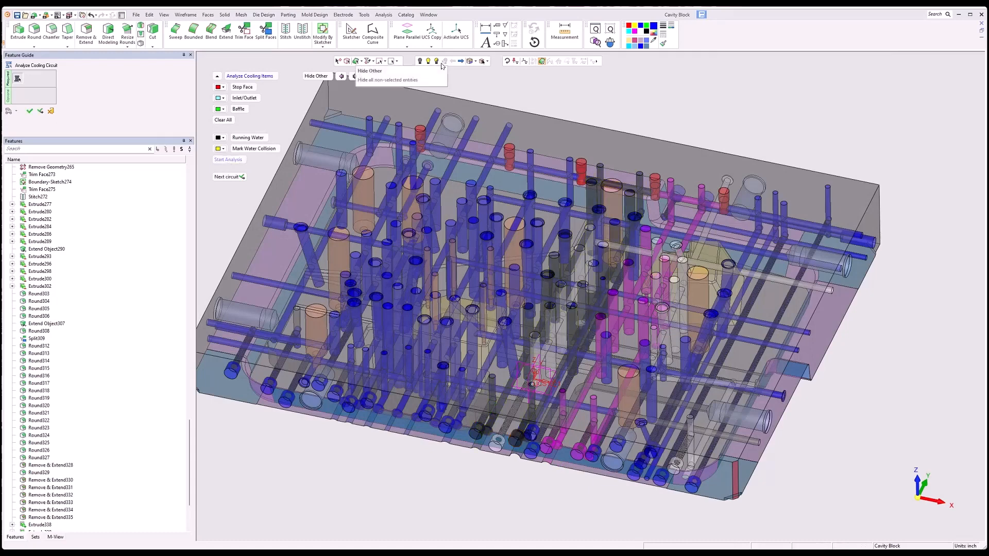
{"action": "left_click", "coordinate": [319, 77]}
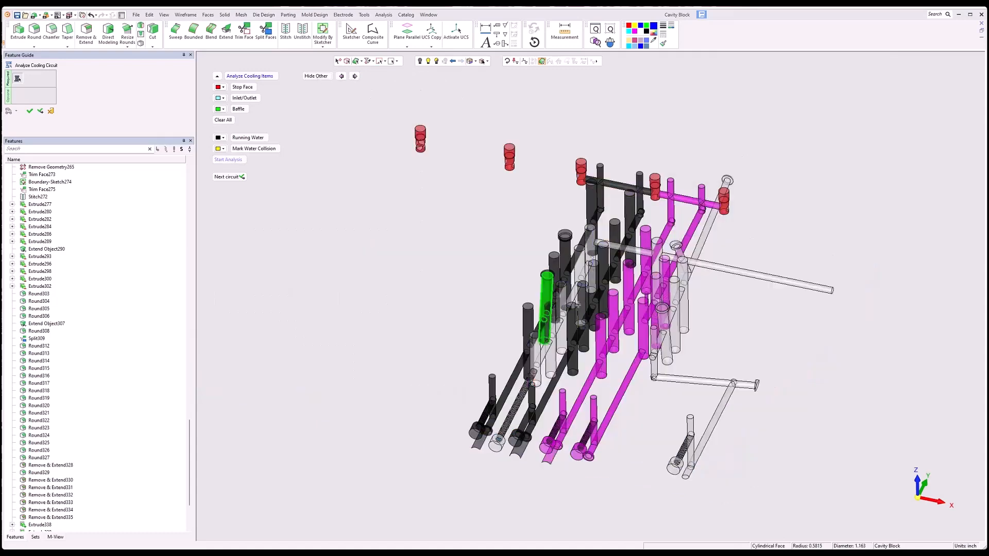
{"action": "middle_click_drag", "start_coordinate": [578, 338], "coordinate": [580, 346]}
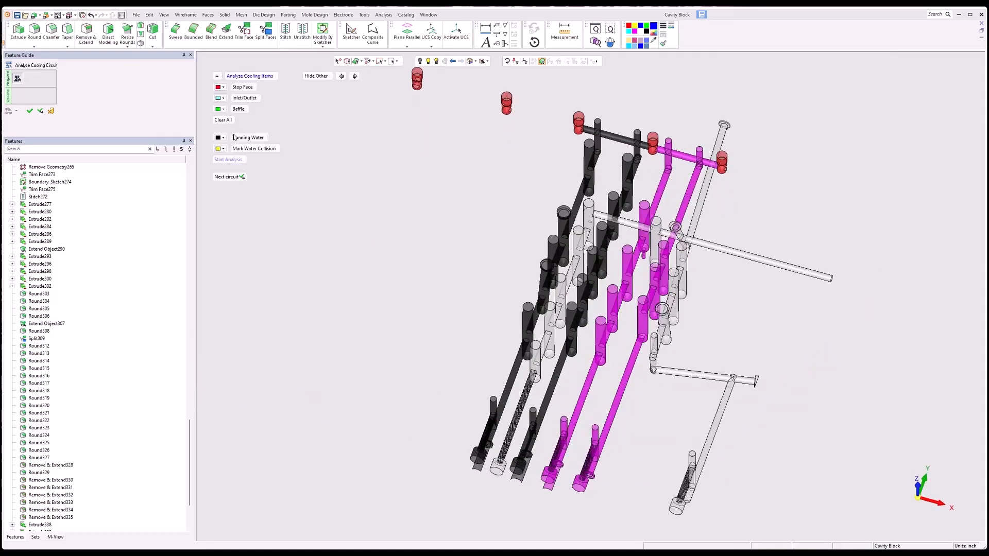
{"action": "left_click", "coordinate": [341, 76]}
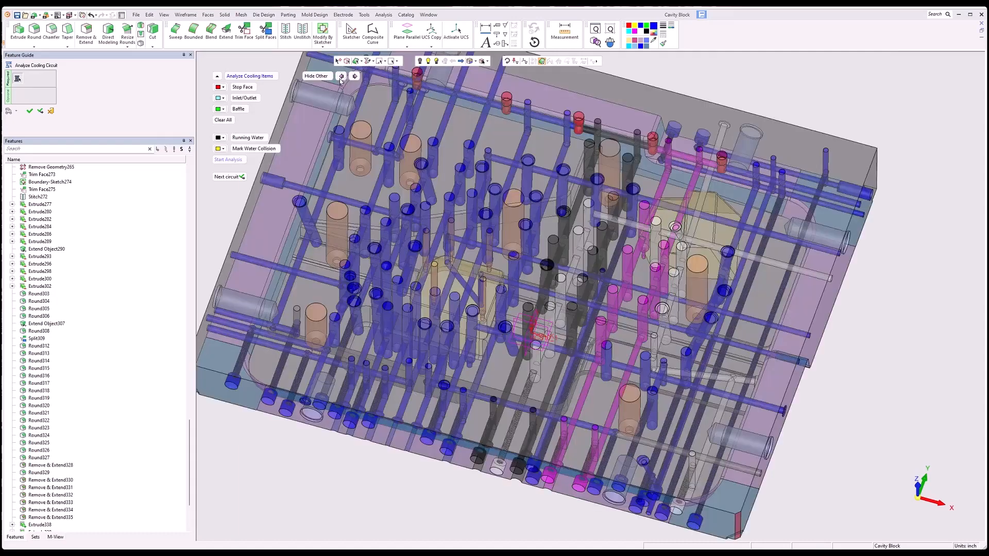
Step: Analyze another circuit from the blue port beside the magenta one, isolate the waterlines to trace its path, and restore the block
{"action": "left_click", "coordinate": [226, 177]}
{"action": "left_click", "coordinate": [225, 160]}
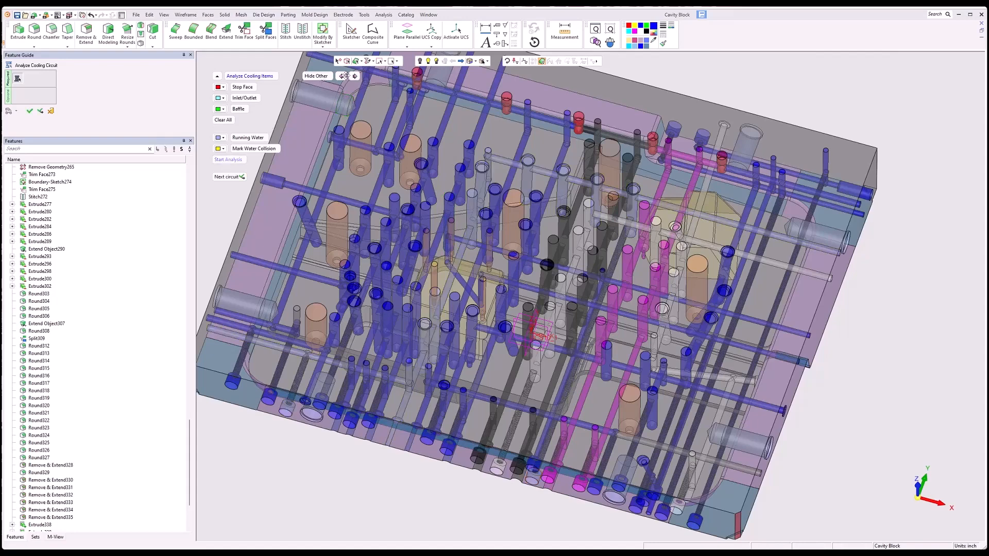
{"action": "left_click", "coordinate": [318, 77]}
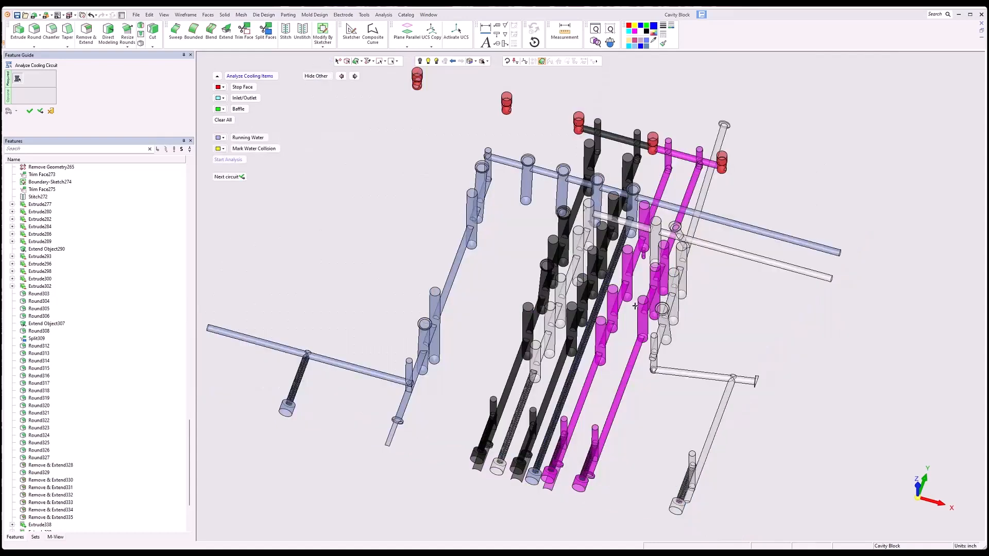
{"action": "middle_click_drag", "start_coordinate": [635, 306], "coordinate": [795, 200]}
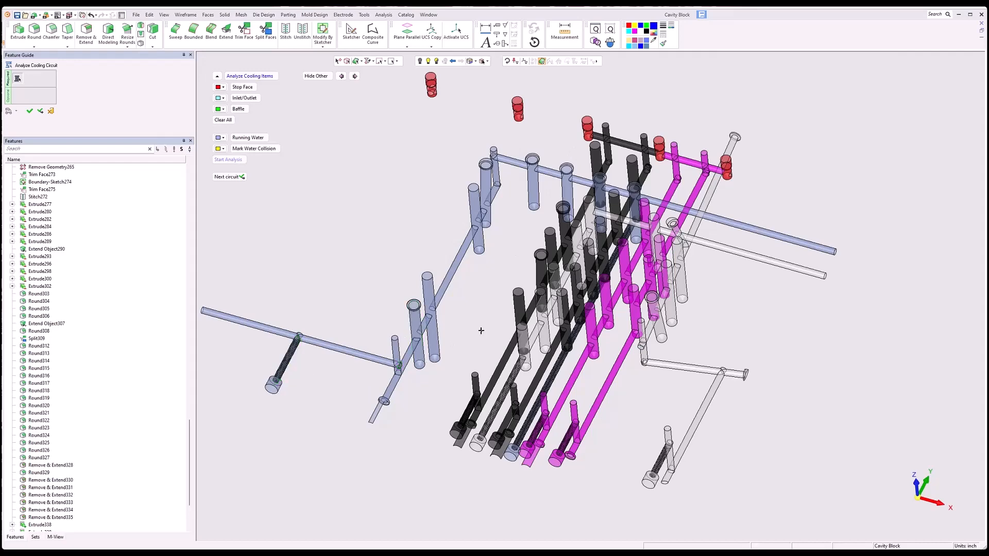
{"action": "middle_click_drag", "start_coordinate": [482, 331], "coordinate": [652, 173]}
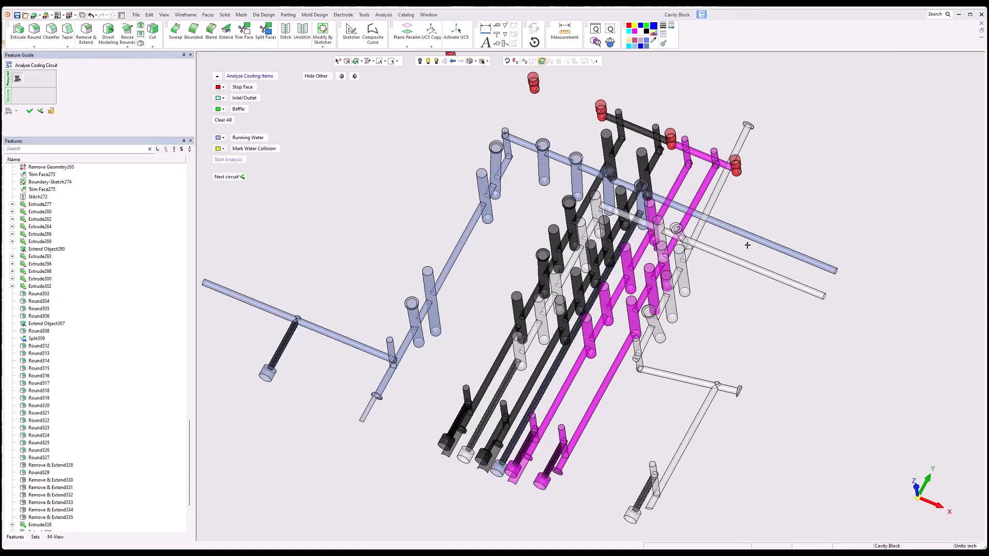
{"action": "middle_click_drag", "start_coordinate": [749, 244], "coordinate": [541, 160]}
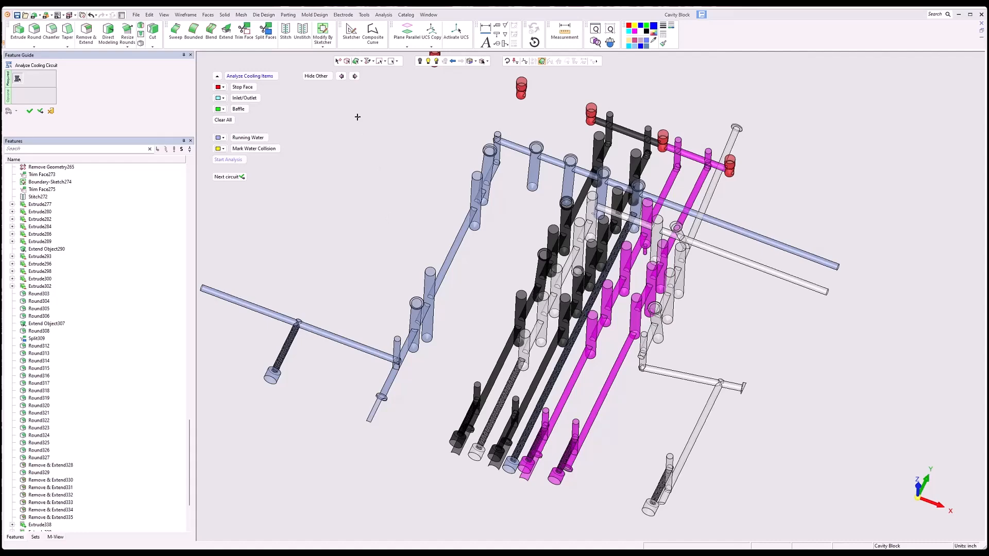
{"action": "left_click", "coordinate": [341, 77]}
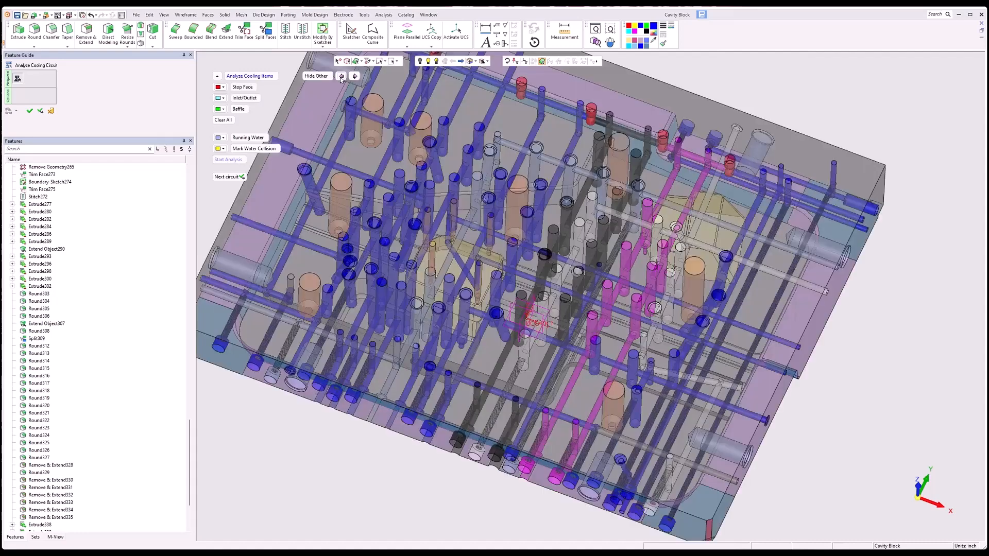
Step: Analyze the next circuit from the port nearest the low-X end of the near side face and inspect it with other geometry hidden
{"action": "left_click", "coordinate": [217, 178]}
{"action": "left_click", "coordinate": [220, 344]}
{"action": "left_click", "coordinate": [227, 161]}
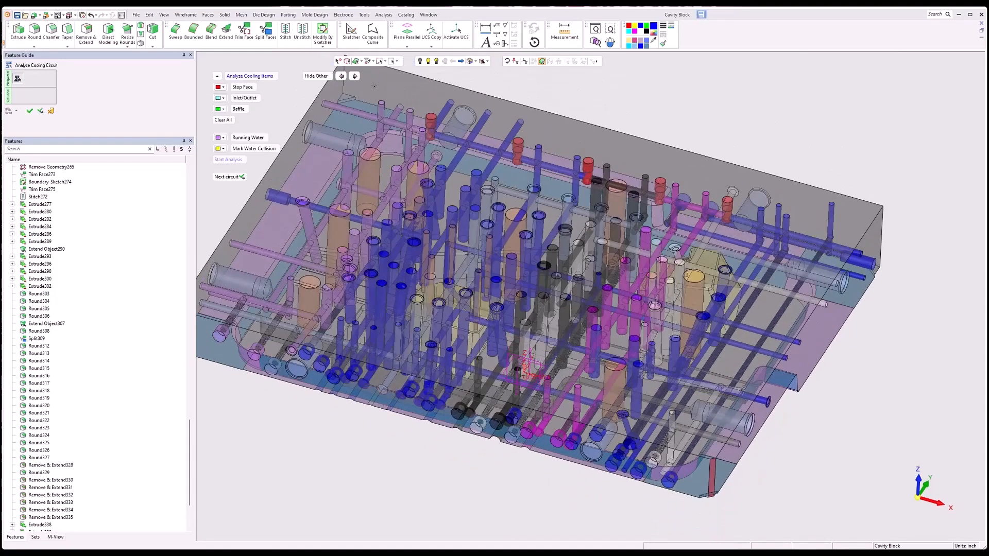
{"action": "left_click", "coordinate": [316, 76]}
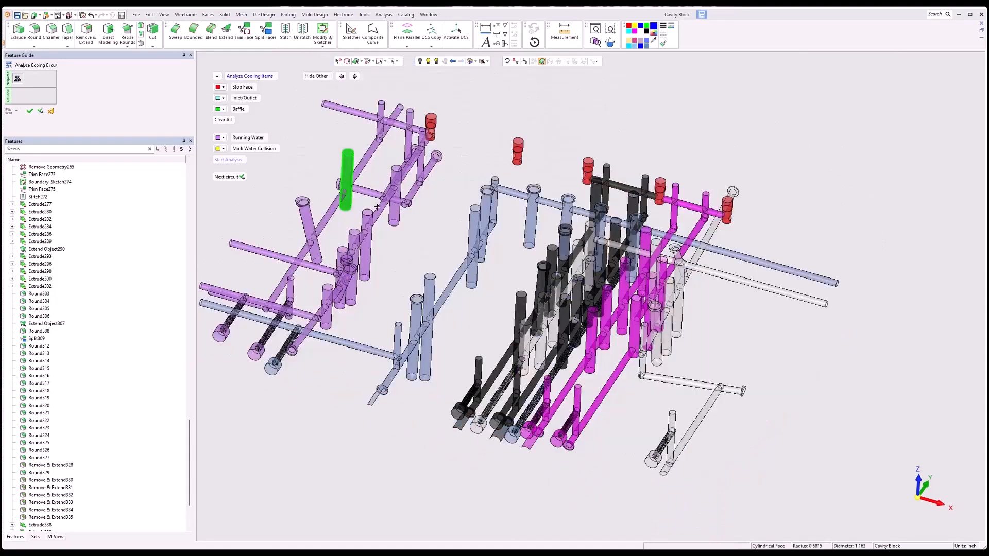
{"action": "middle_click_drag", "start_coordinate": [377, 207], "coordinate": [376, 255]}
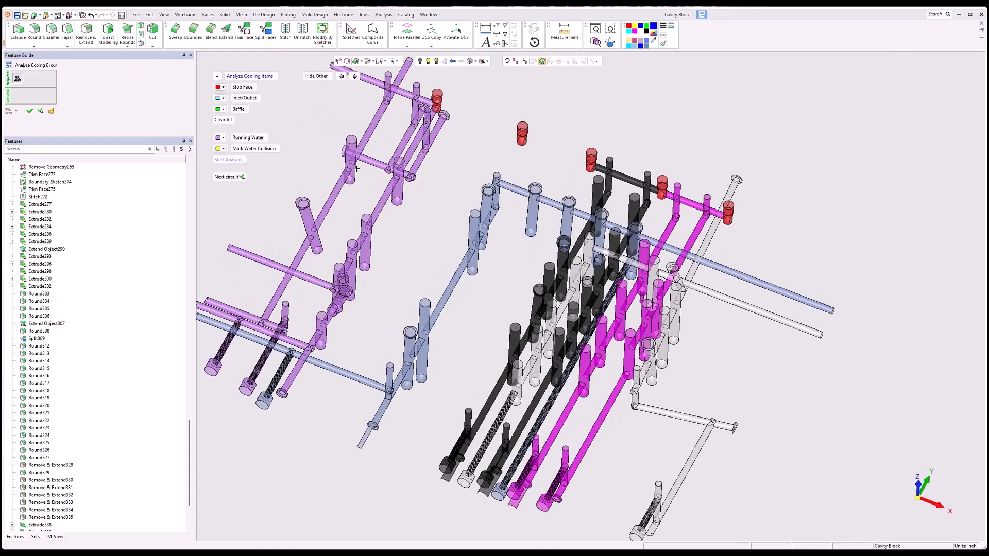
Step: Show the whole block again after inspecting the purple circuit and move on to the next circuit
{"action": "middle_click_drag", "start_coordinate": [371, 286], "coordinate": [550, 299]}
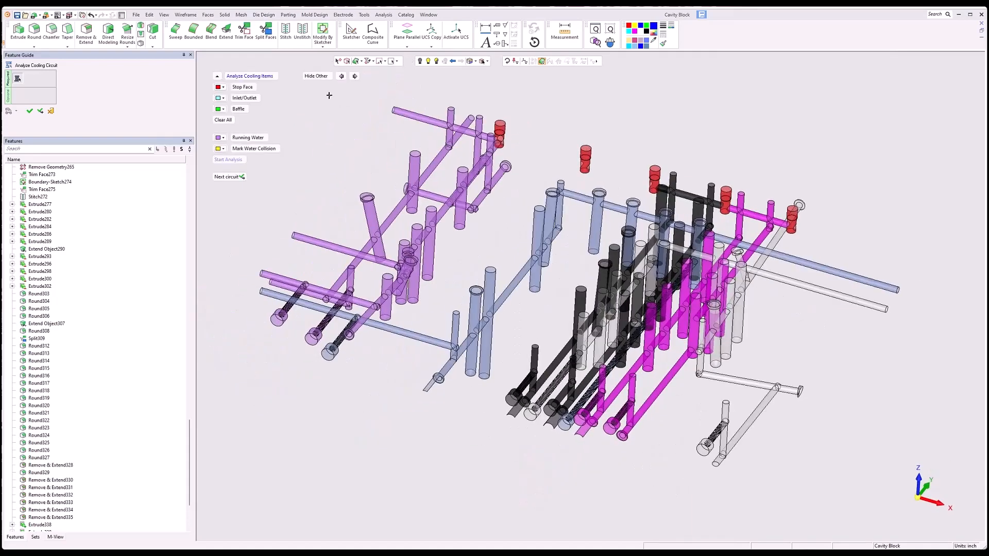
{"action": "left_click", "coordinate": [341, 76]}
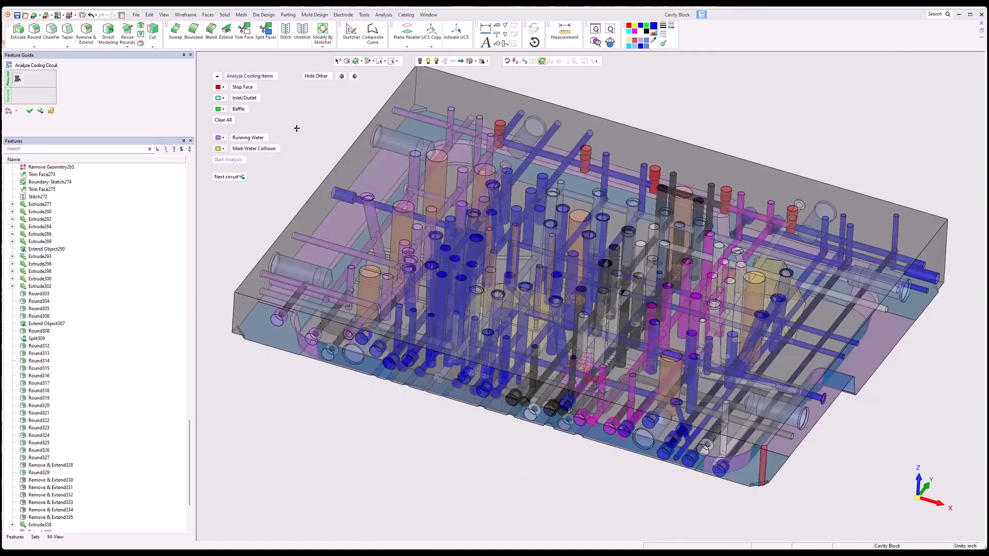
{"action": "left_click", "coordinate": [230, 178]}
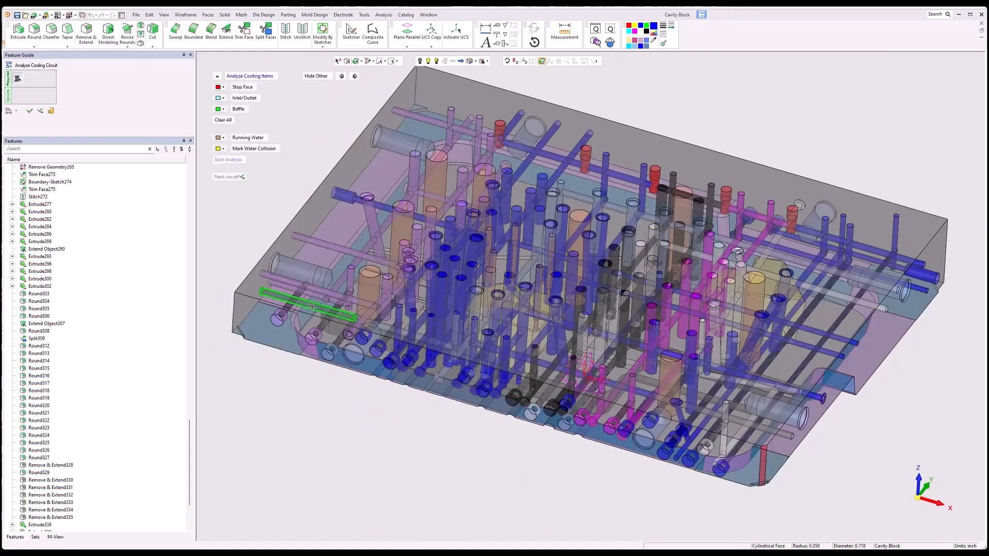
Step: Analyze the circuit from the unanalyzed blue port closest to the near face's low-X end, isolate the waterlines, and restore the block for another circuit
{"action": "left_click", "coordinate": [355, 342]}
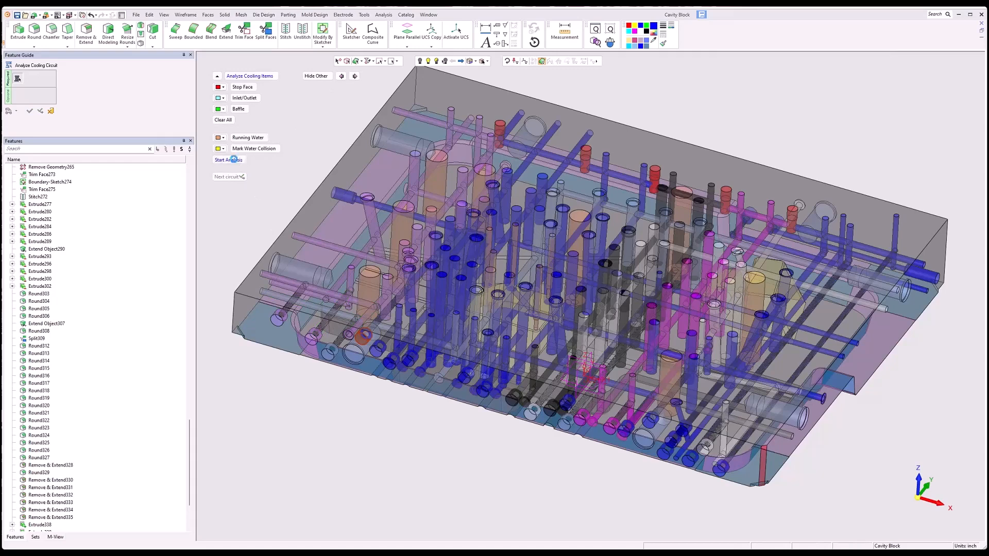
{"action": "left_click", "coordinate": [228, 160]}
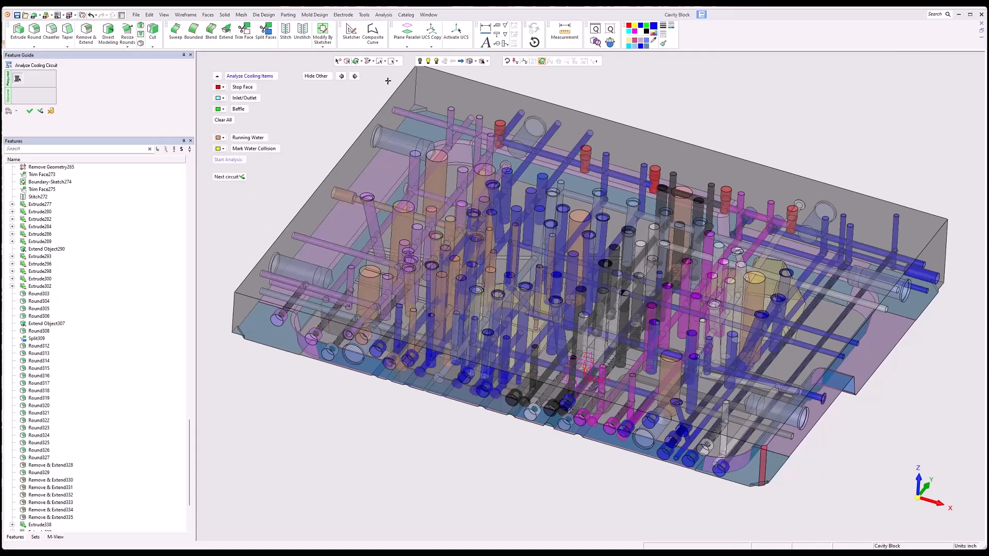
{"action": "left_click", "coordinate": [316, 76]}
{"action": "scroll", "coordinate": [483, 285], "scroll_direction": "up", "scroll_amount": 3}
{"action": "middle_click_drag", "start_coordinate": [483, 286], "coordinate": [484, 261]}
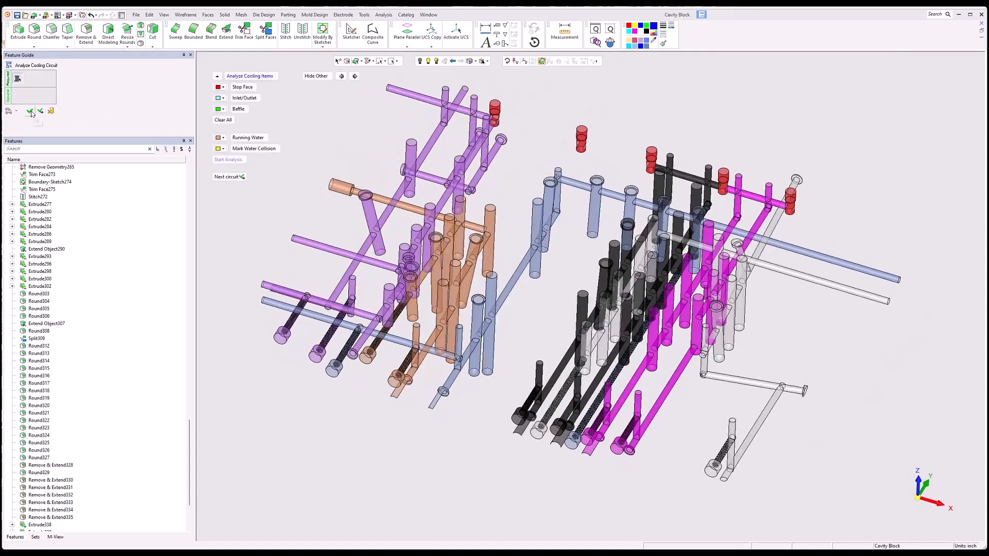
{"action": "left_click", "coordinate": [229, 177]}
{"action": "left_click", "coordinate": [342, 77]}
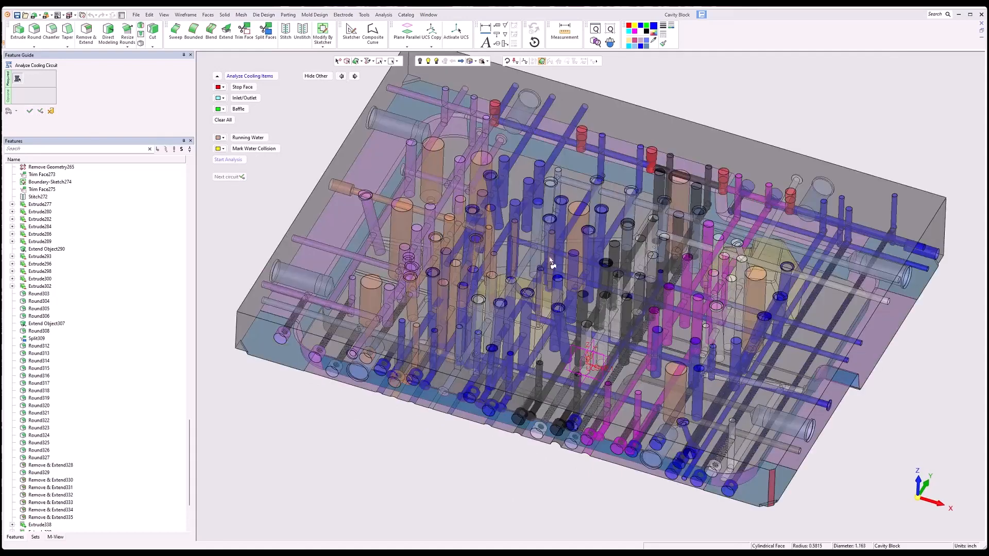
{"action": "scroll", "coordinate": [660, 236], "scroll_direction": "down", "scroll_amount": 3}
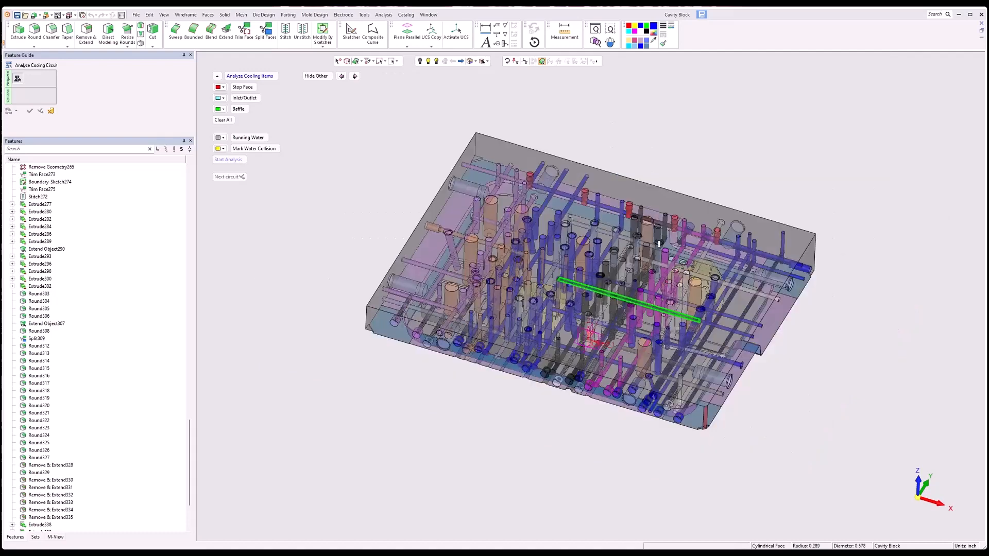
{"action": "scroll", "coordinate": [660, 235], "scroll_direction": "up", "scroll_amount": 2}
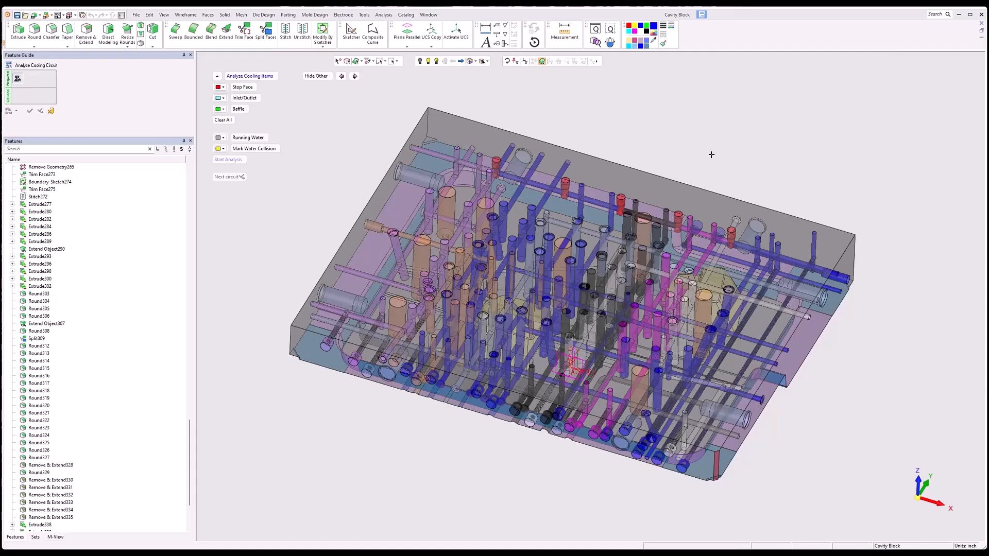
{"action": "middle_click_drag", "start_coordinate": [746, 172], "coordinate": [725, 206]}
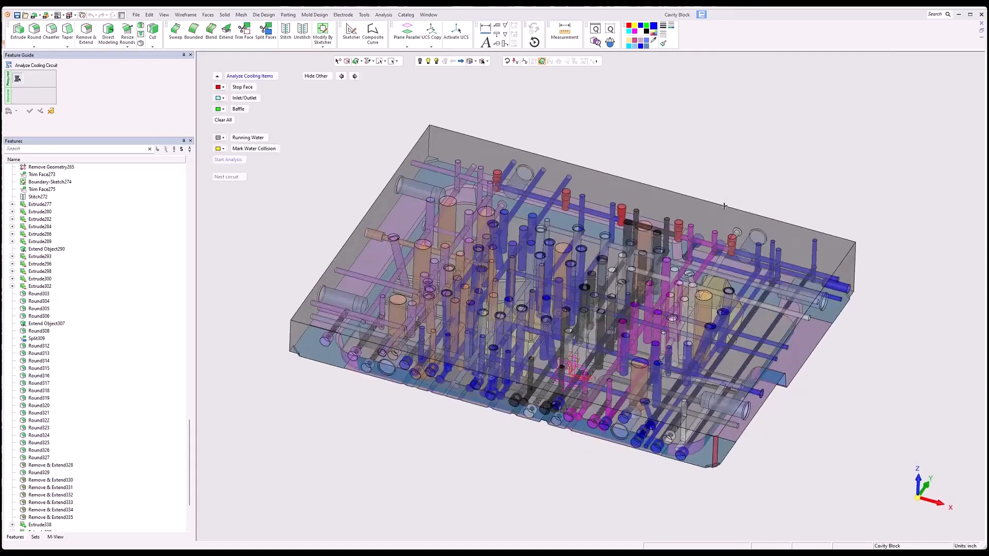